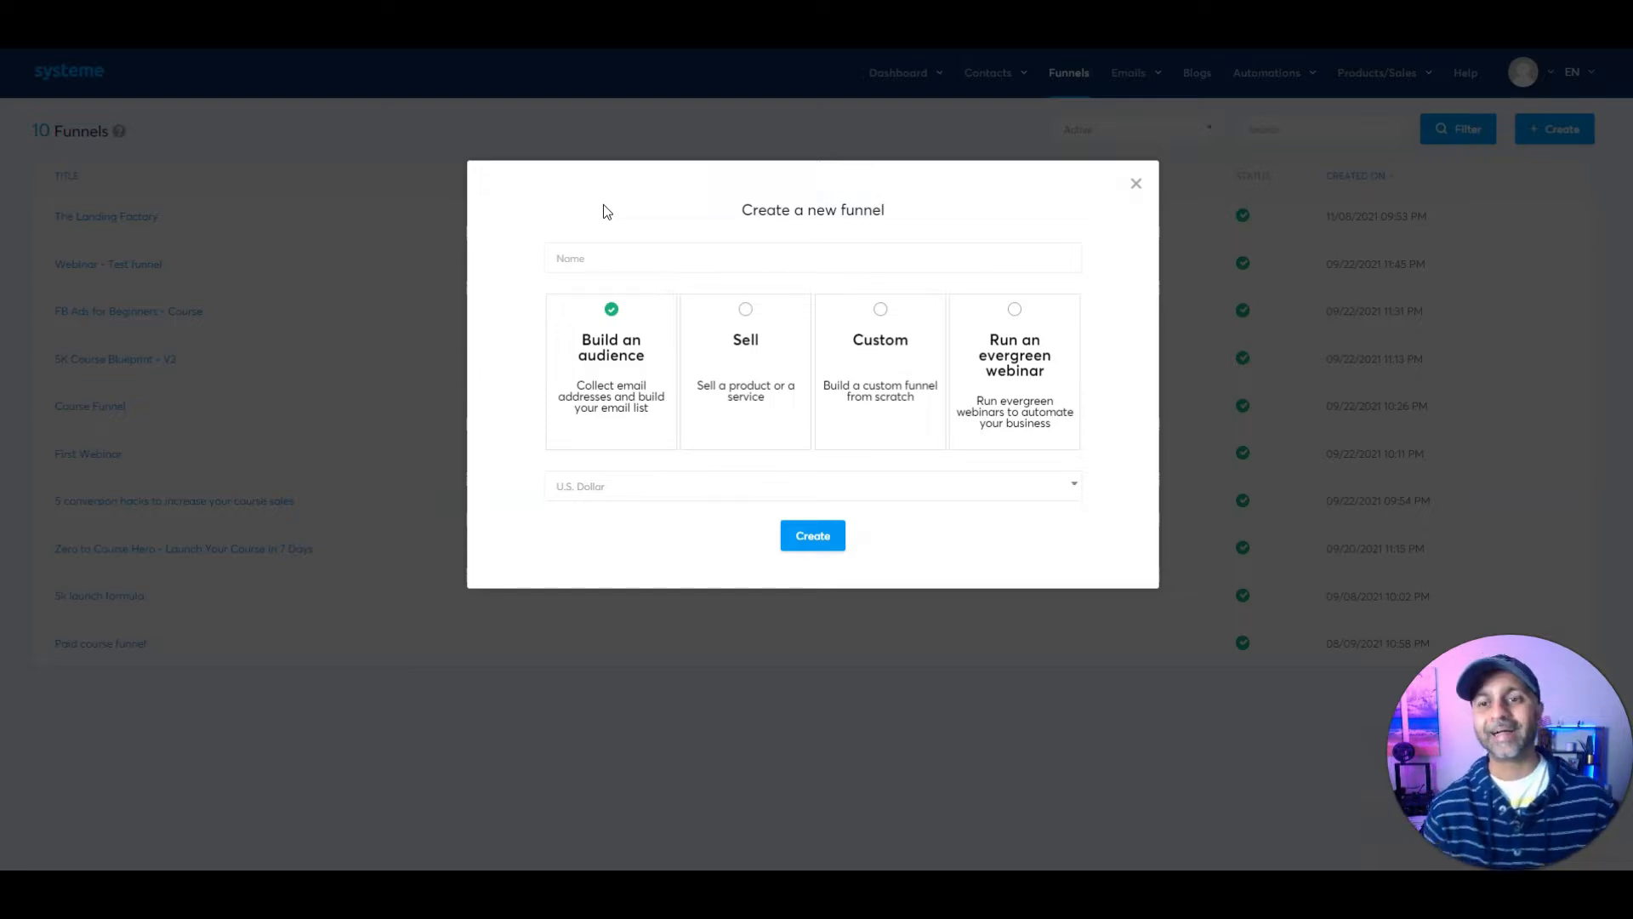
# Step: Create a new audience-building funnel named "Lead Magnet Funnel - V3" with U.S. Dollar as its currency
pyautogui.click(623, 253)
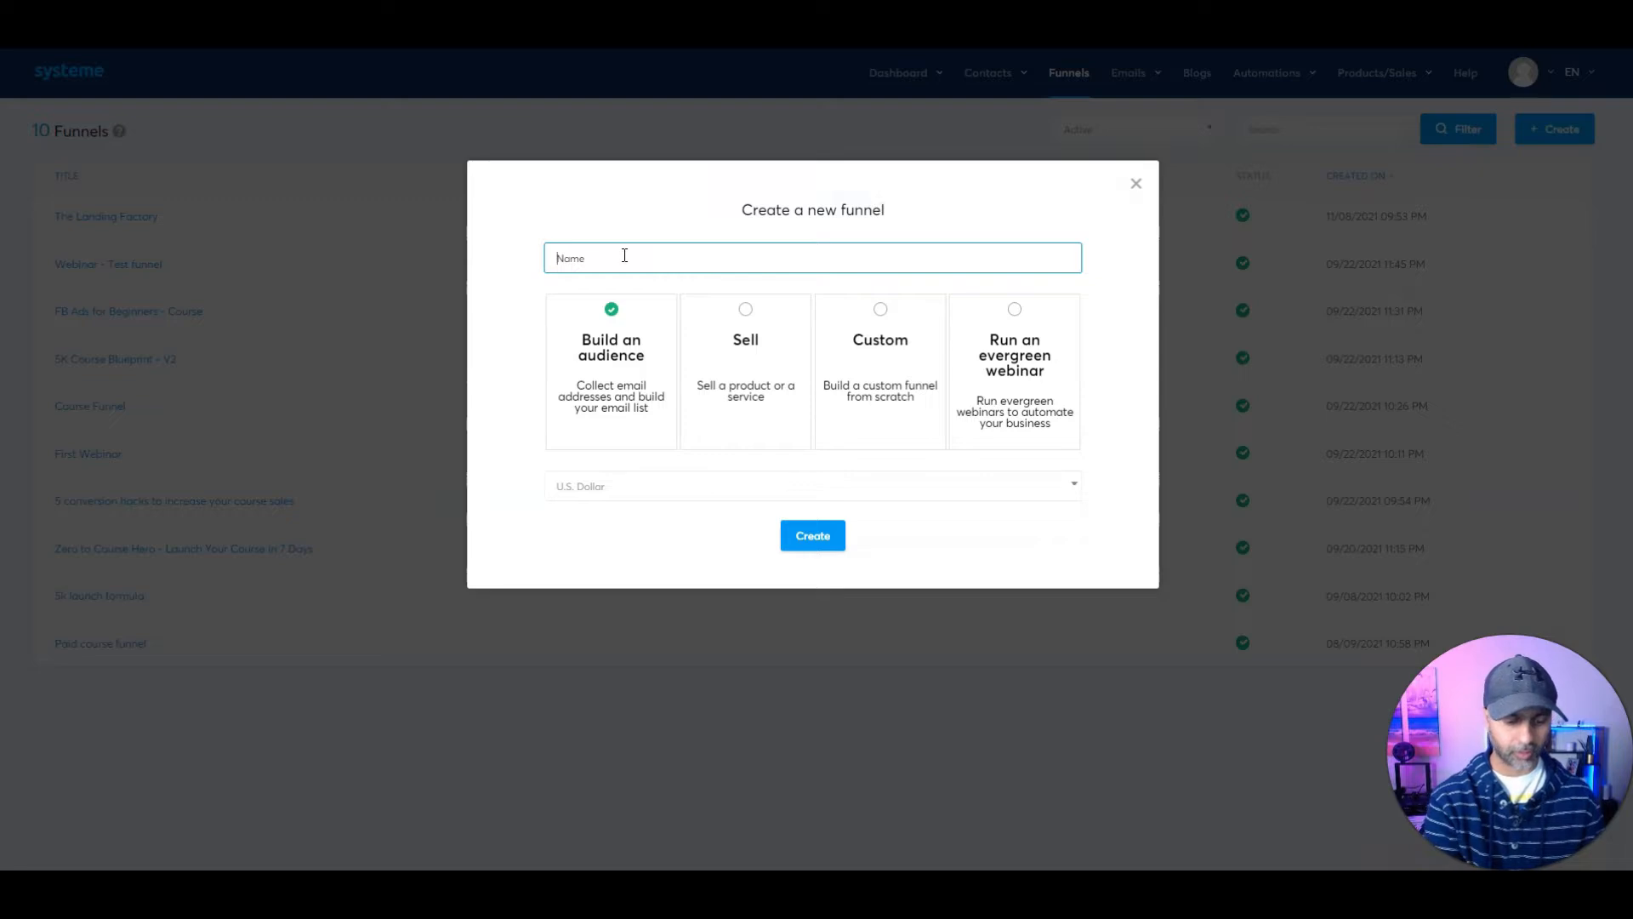
pyautogui.write('Lead Magnet ')
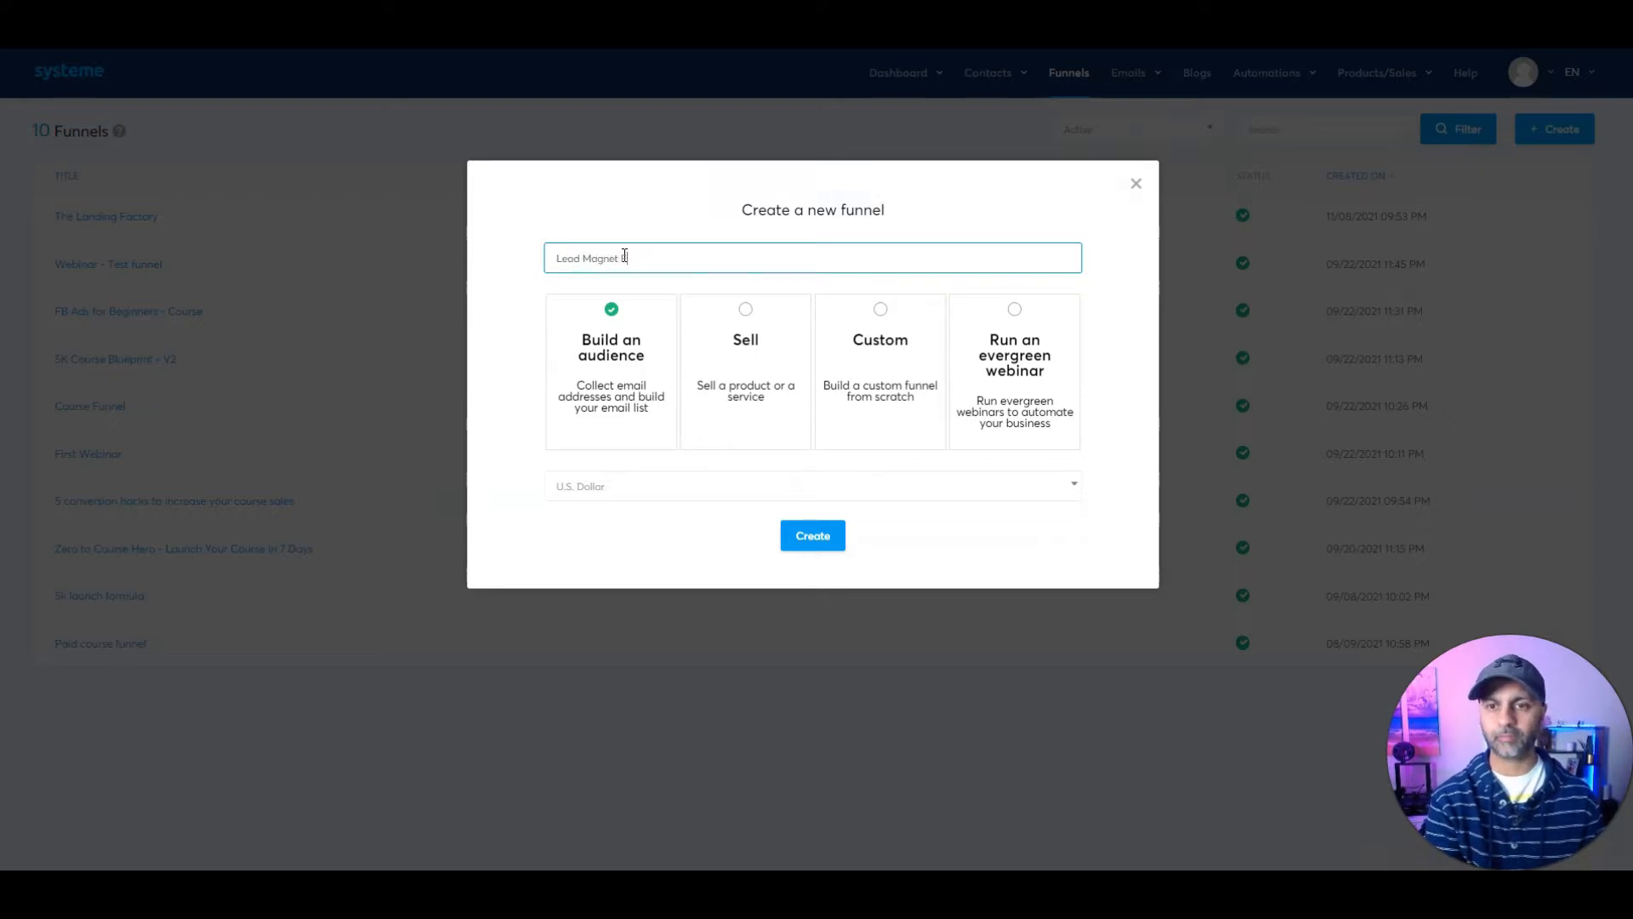
pyautogui.write('Funnel - V3')
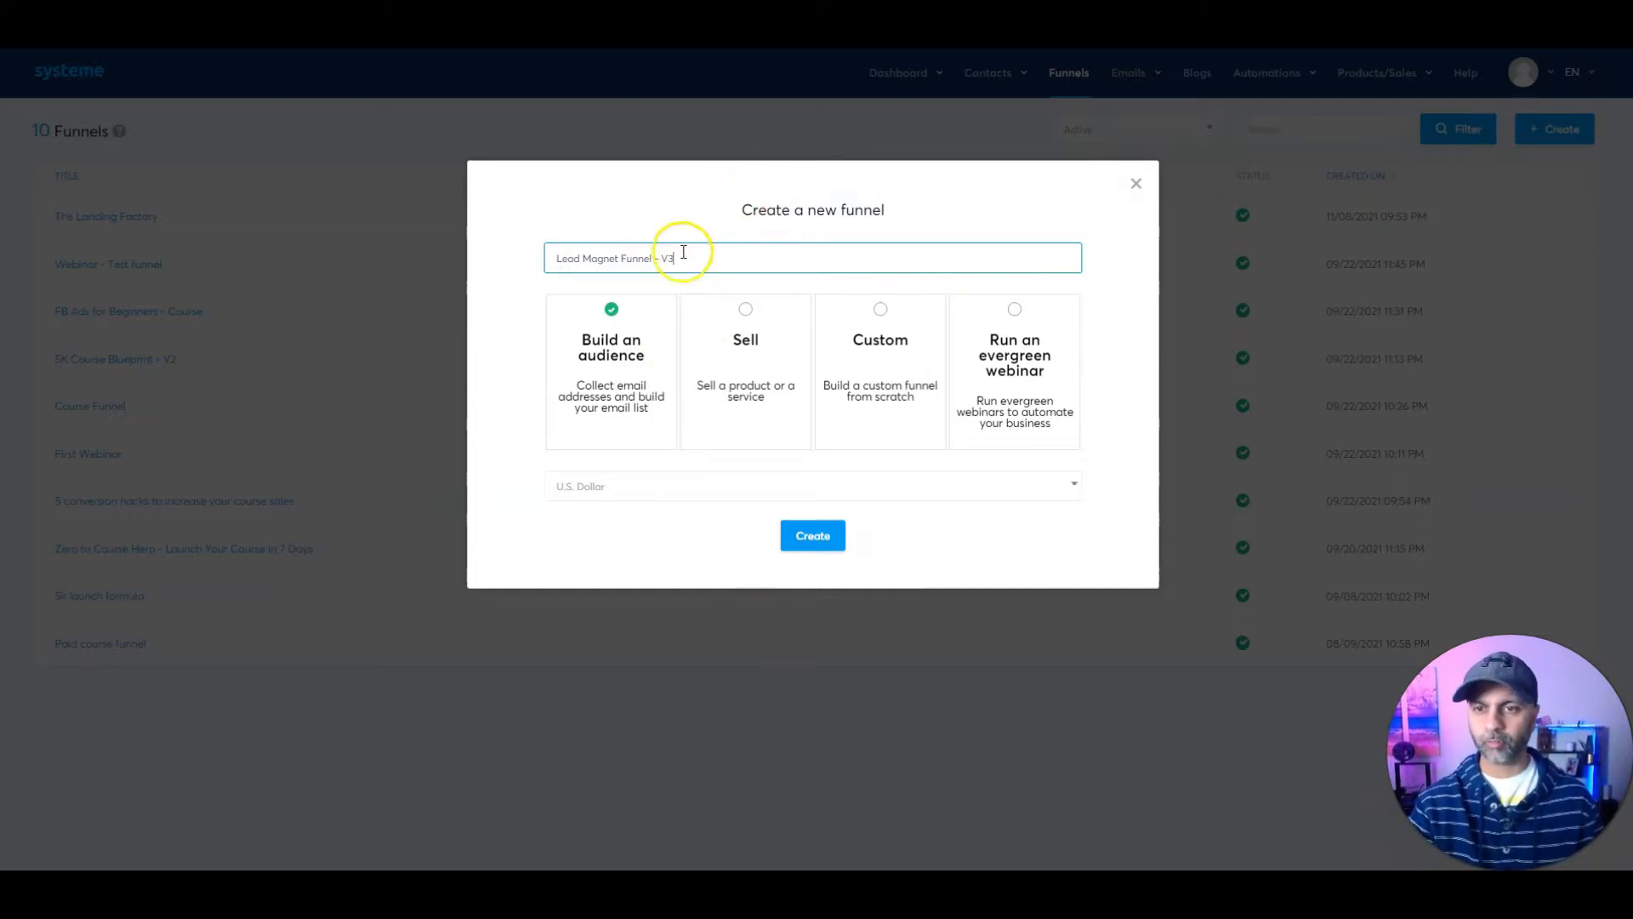
pyautogui.click(742, 486)
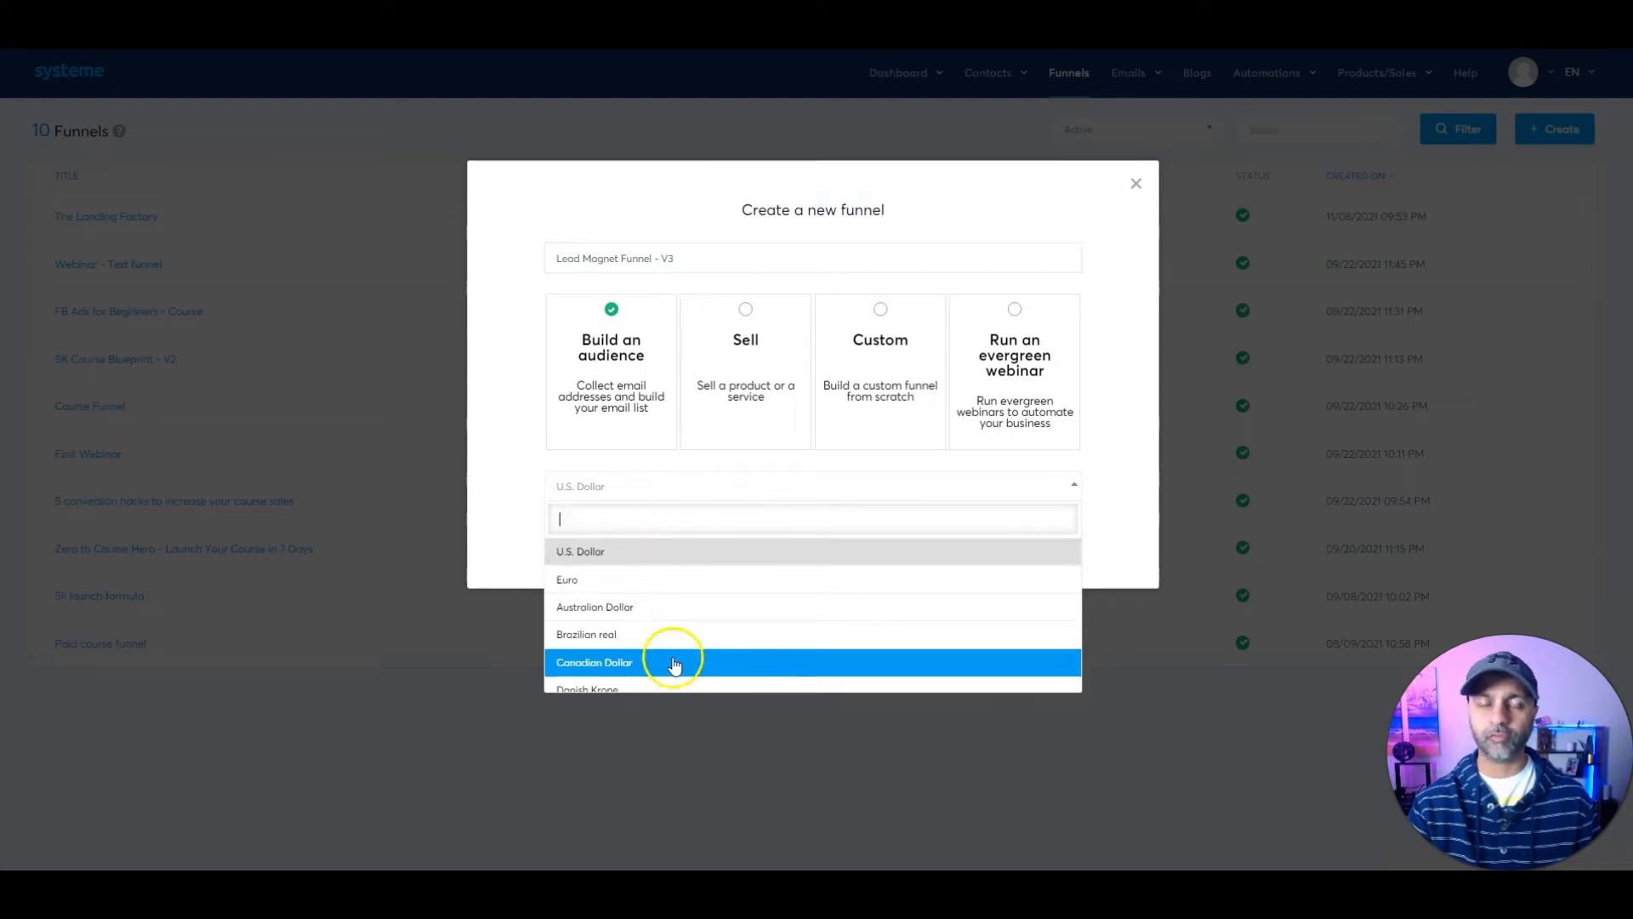
pyautogui.click(656, 472)
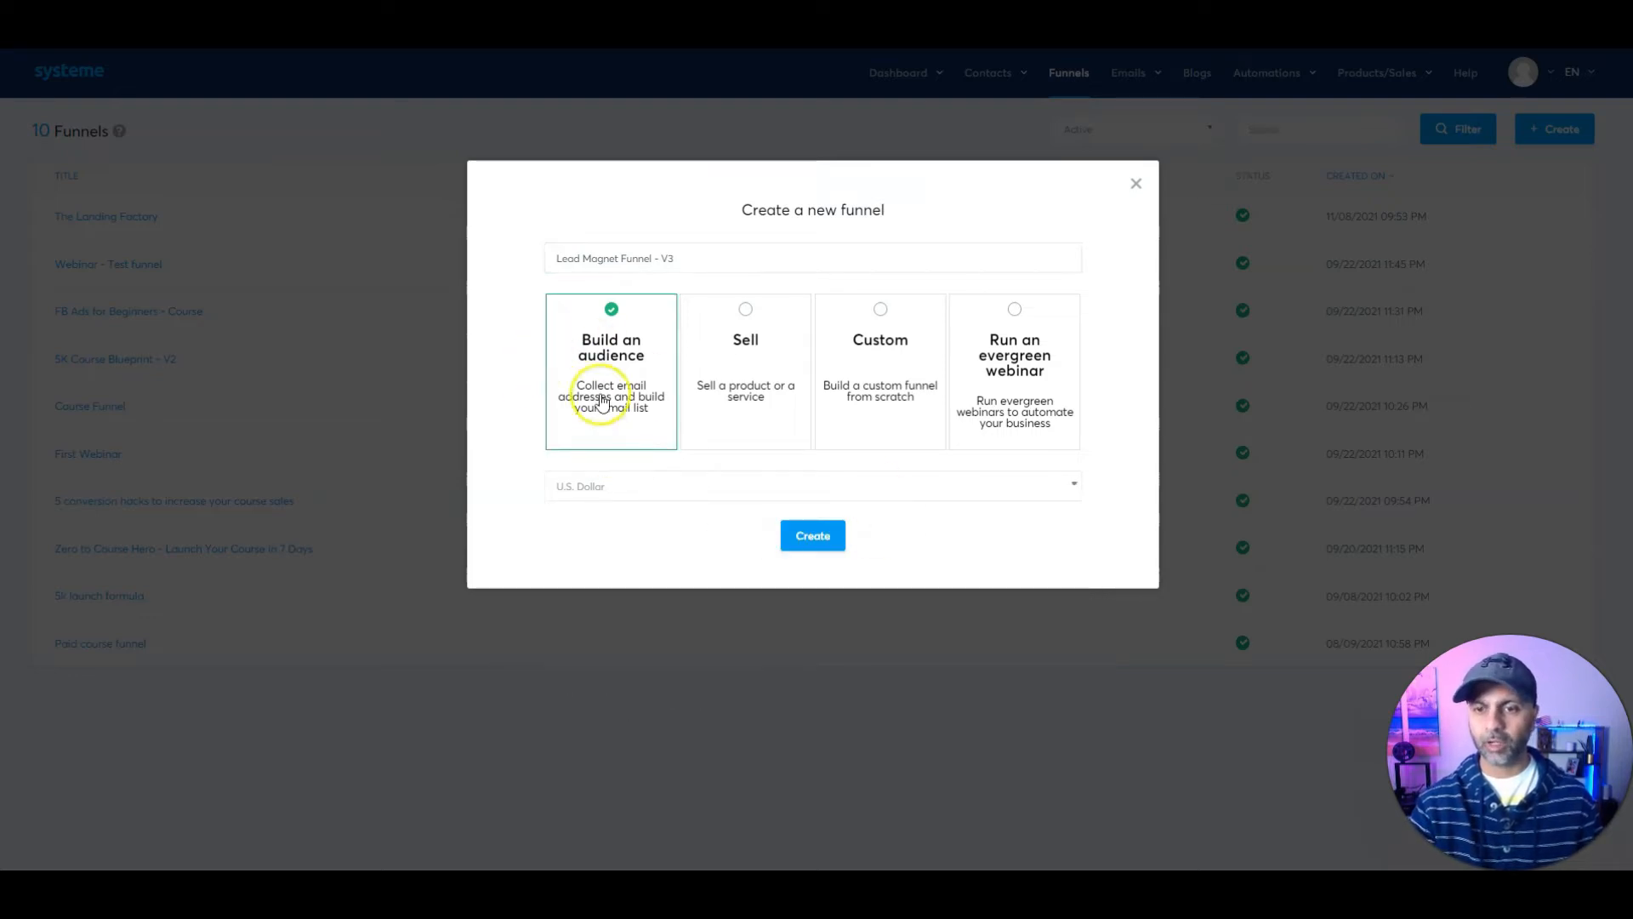
pyautogui.click(796, 536)
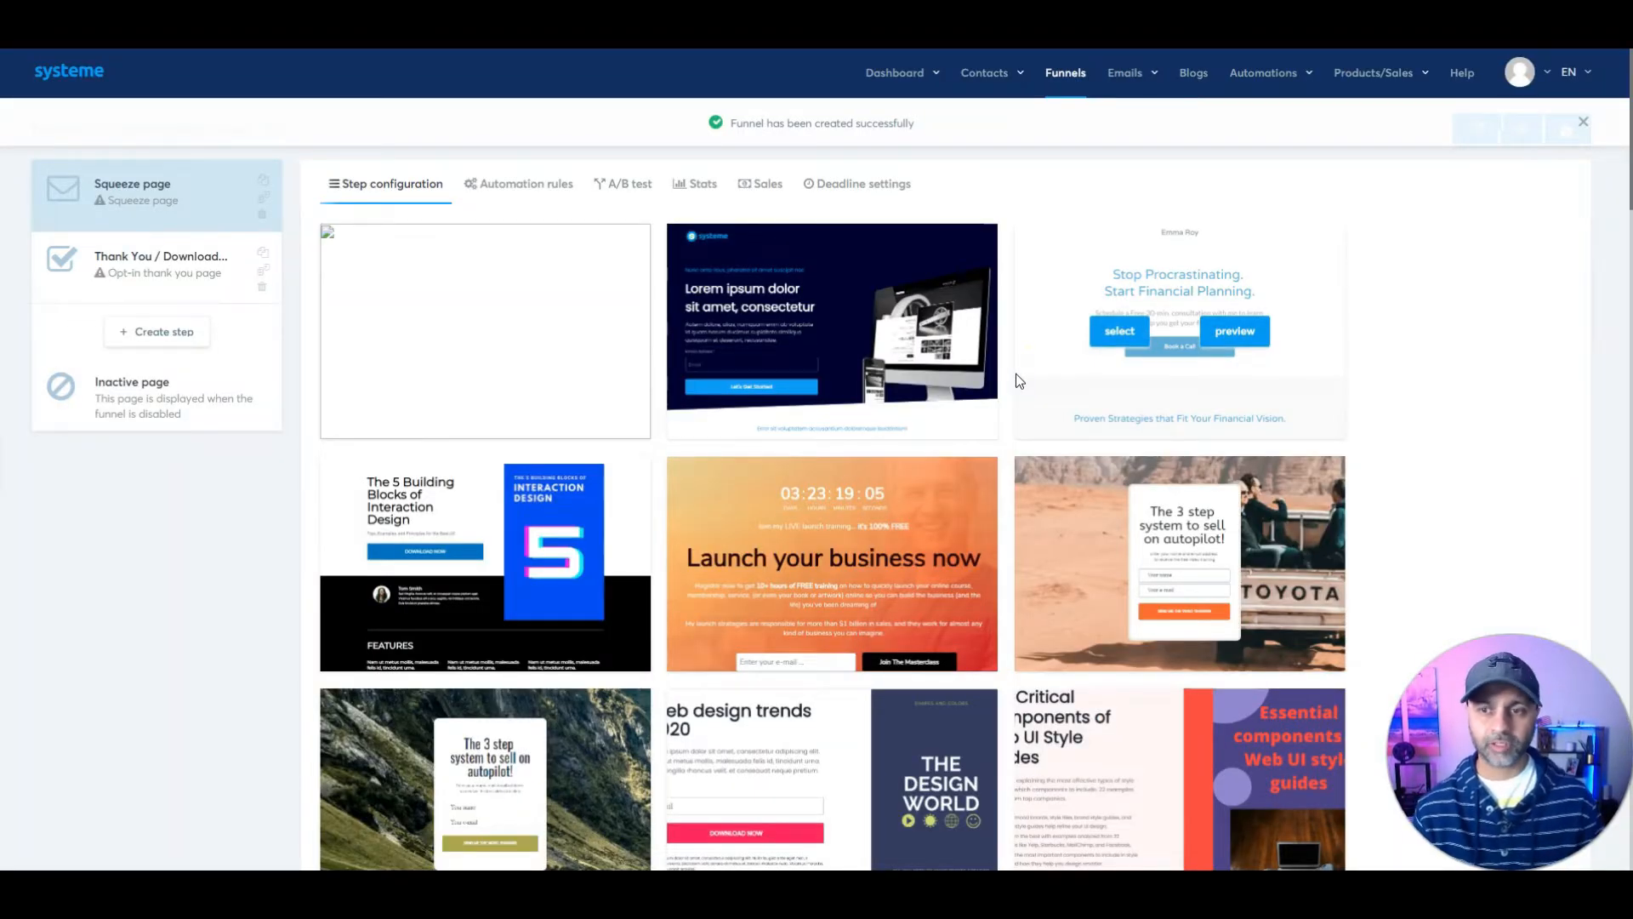
# Step: Choose the first template in the gallery for the squeeze page and rename the step "Lead magnet funnel - v3"
pyautogui.moveTo(491, 309)
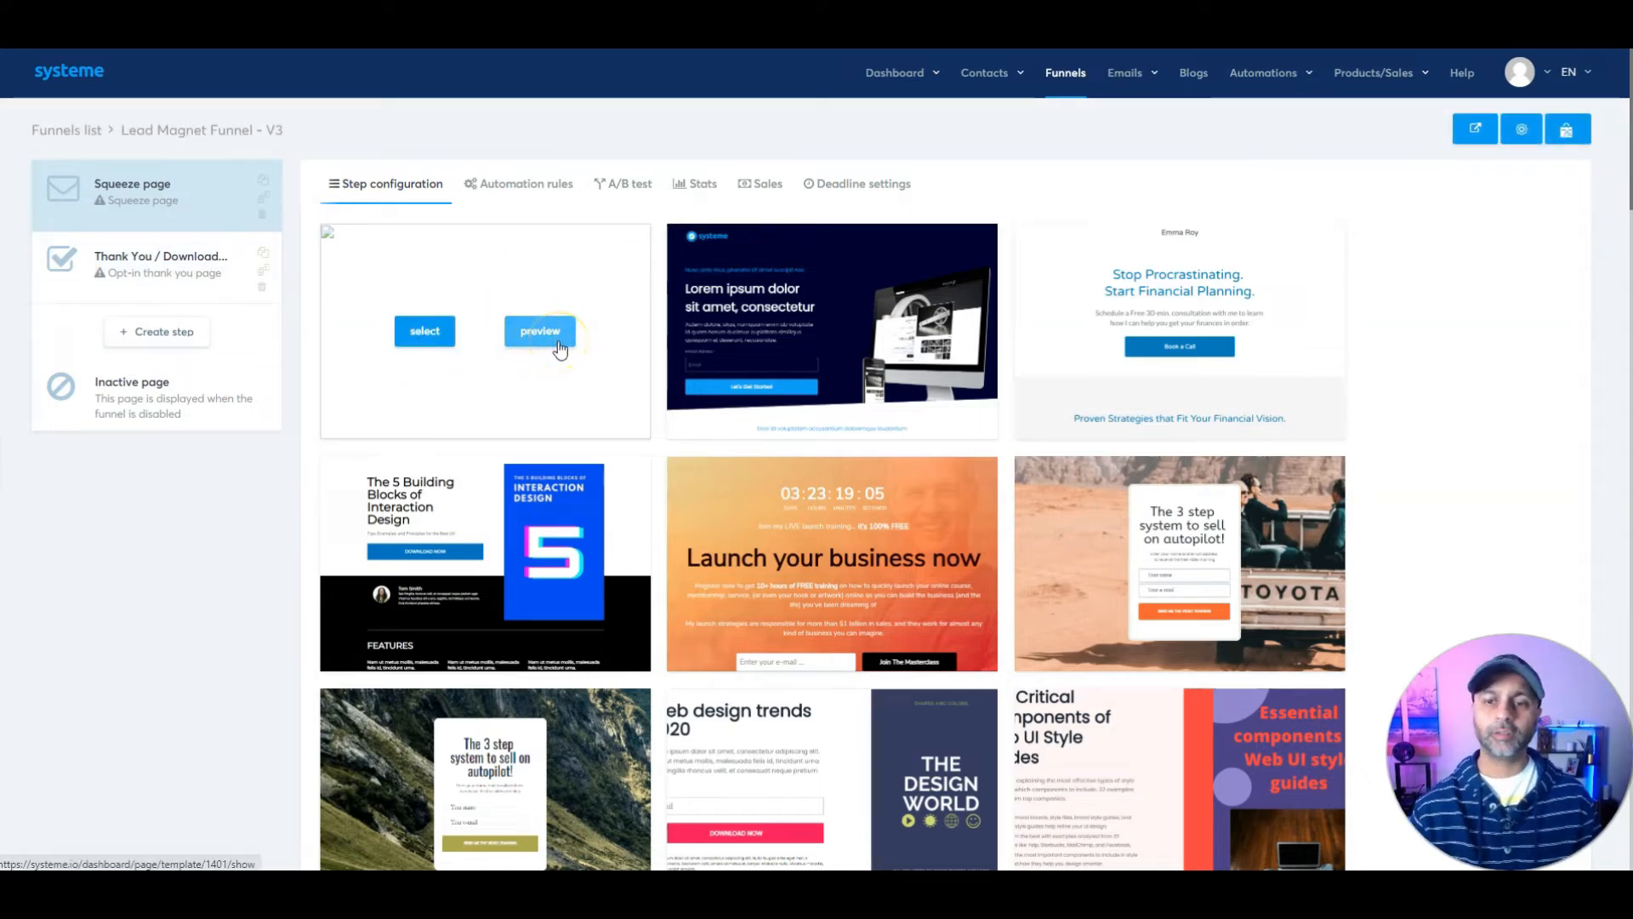
pyautogui.click(419, 336)
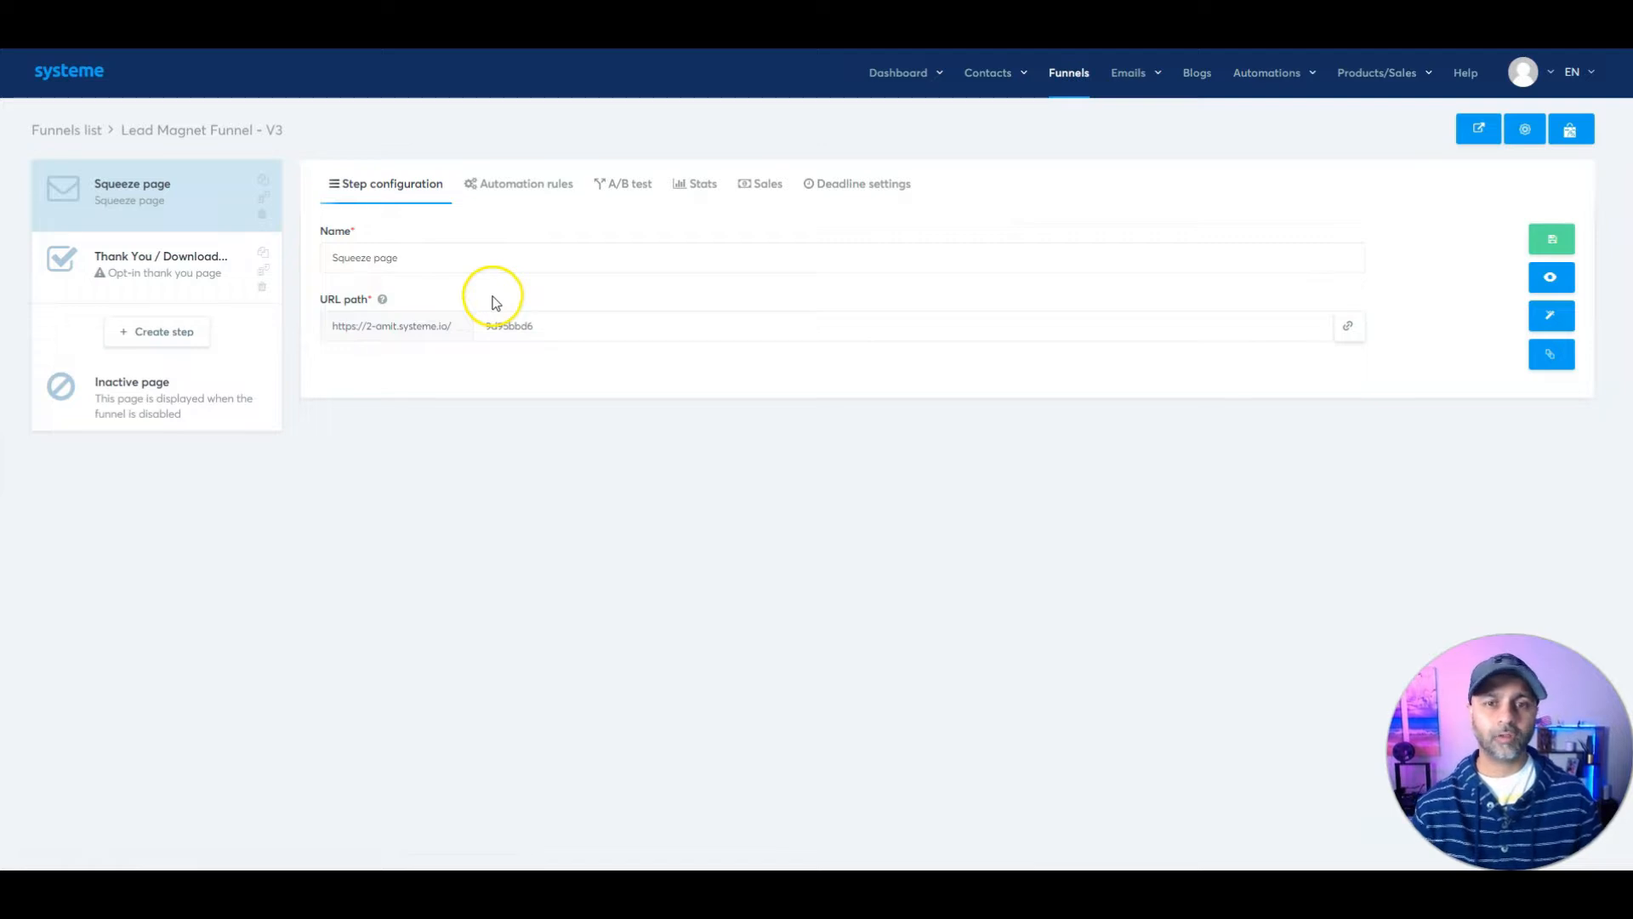
pyautogui.moveTo(467, 255); pyautogui.dragTo(287, 247)
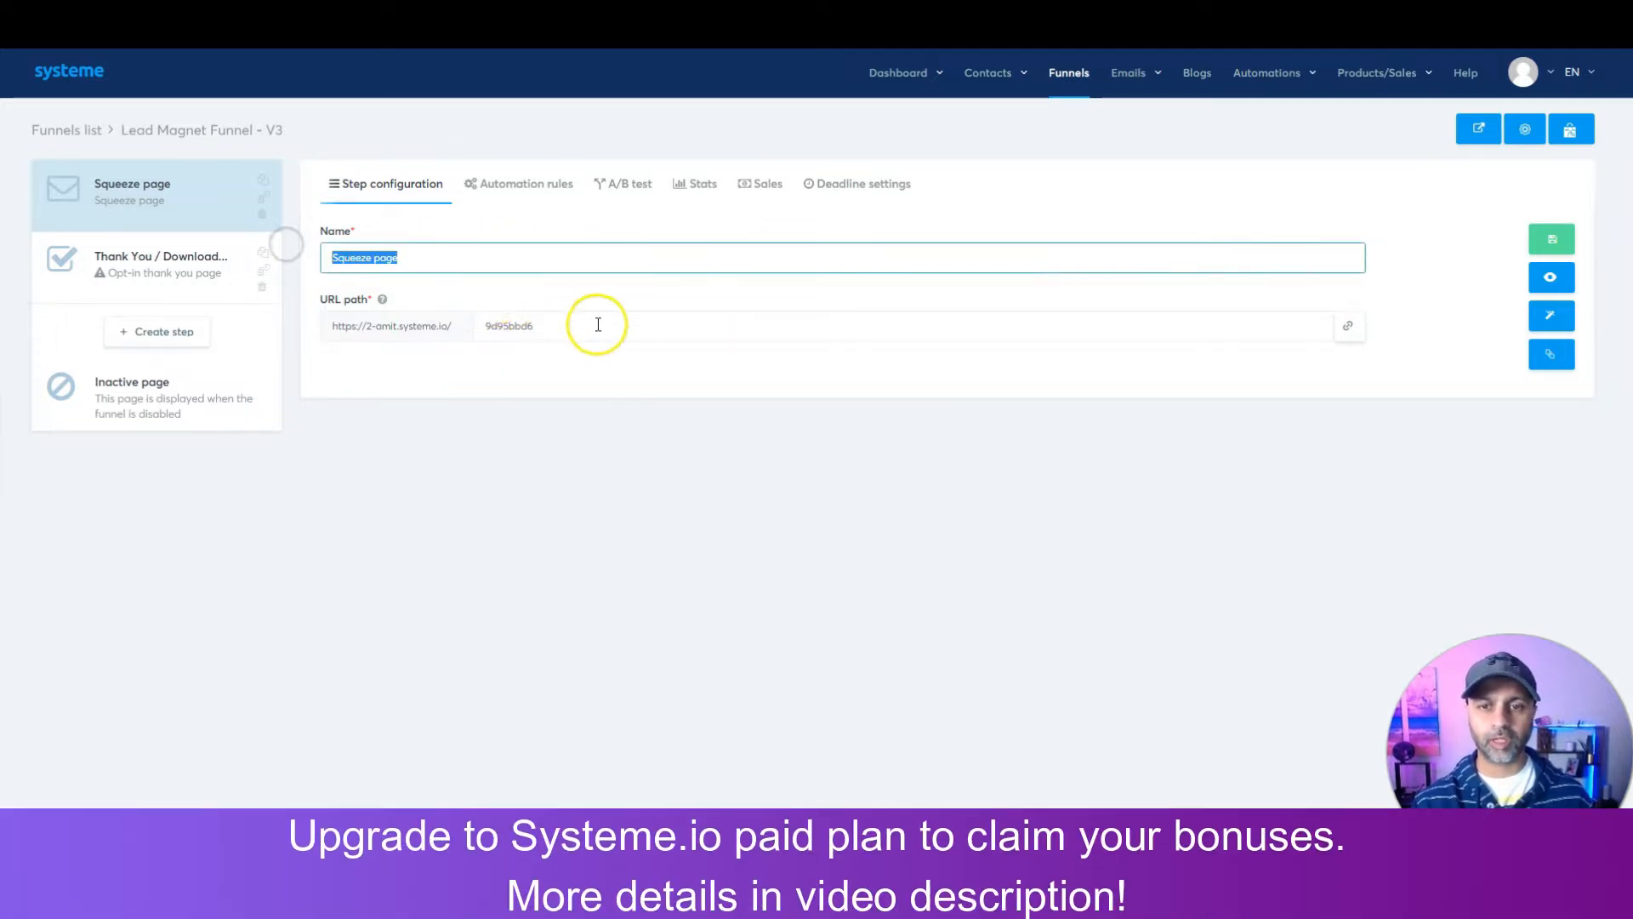
pyautogui.moveTo(598, 324); pyautogui.dragTo(460, 324)
pyautogui.tripleClick(474, 267)
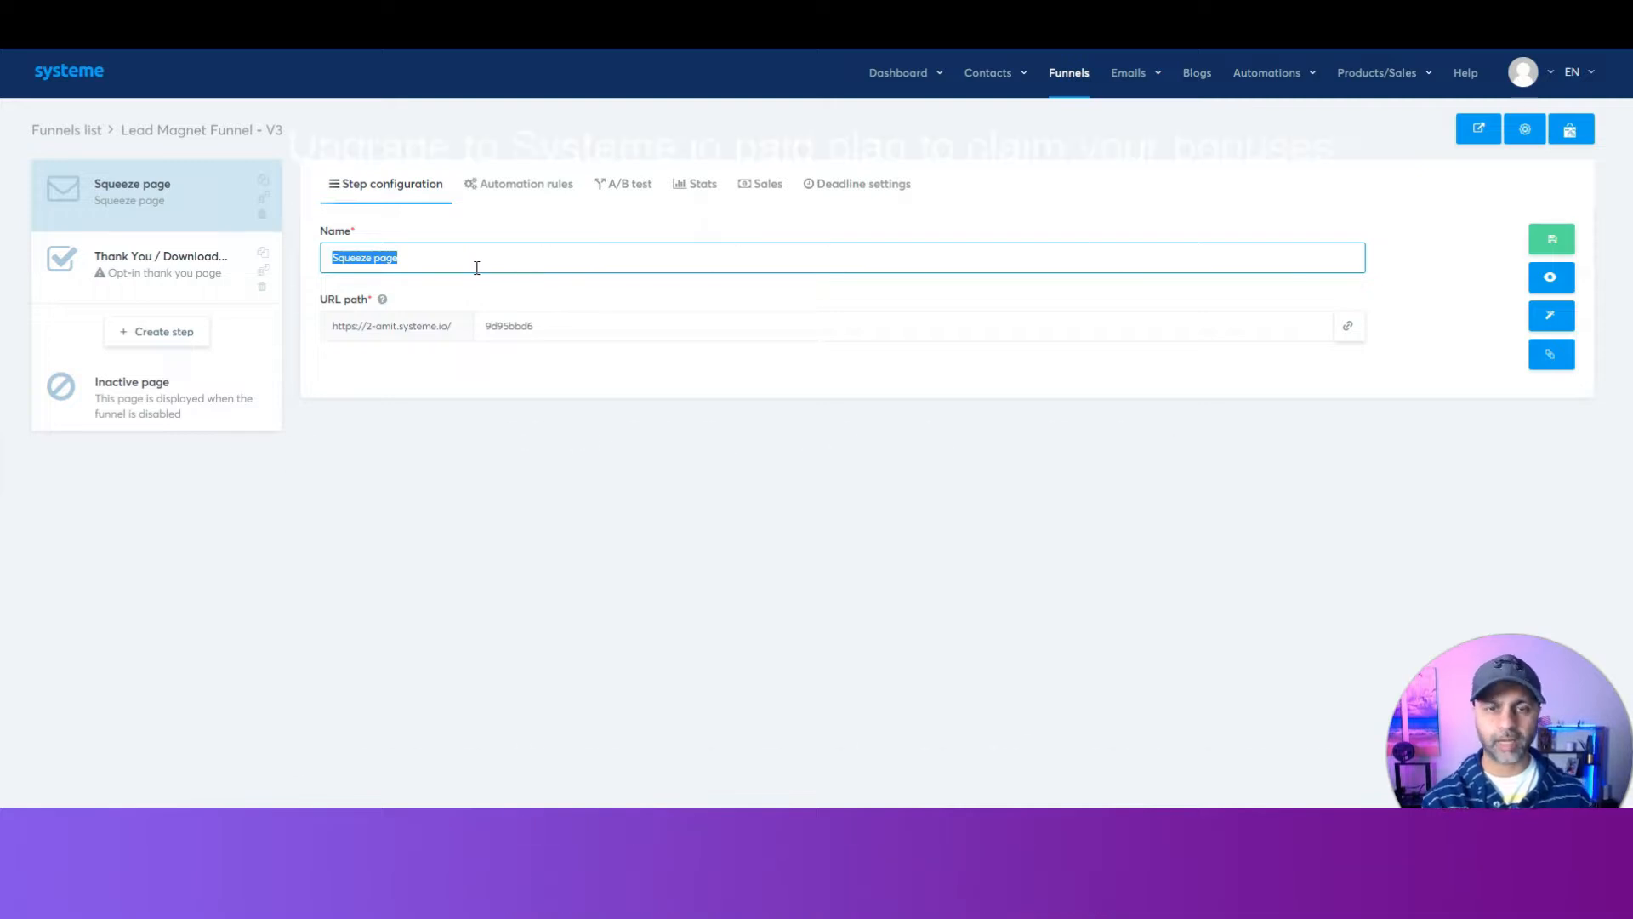
pyautogui.write('Lead magnet fun')
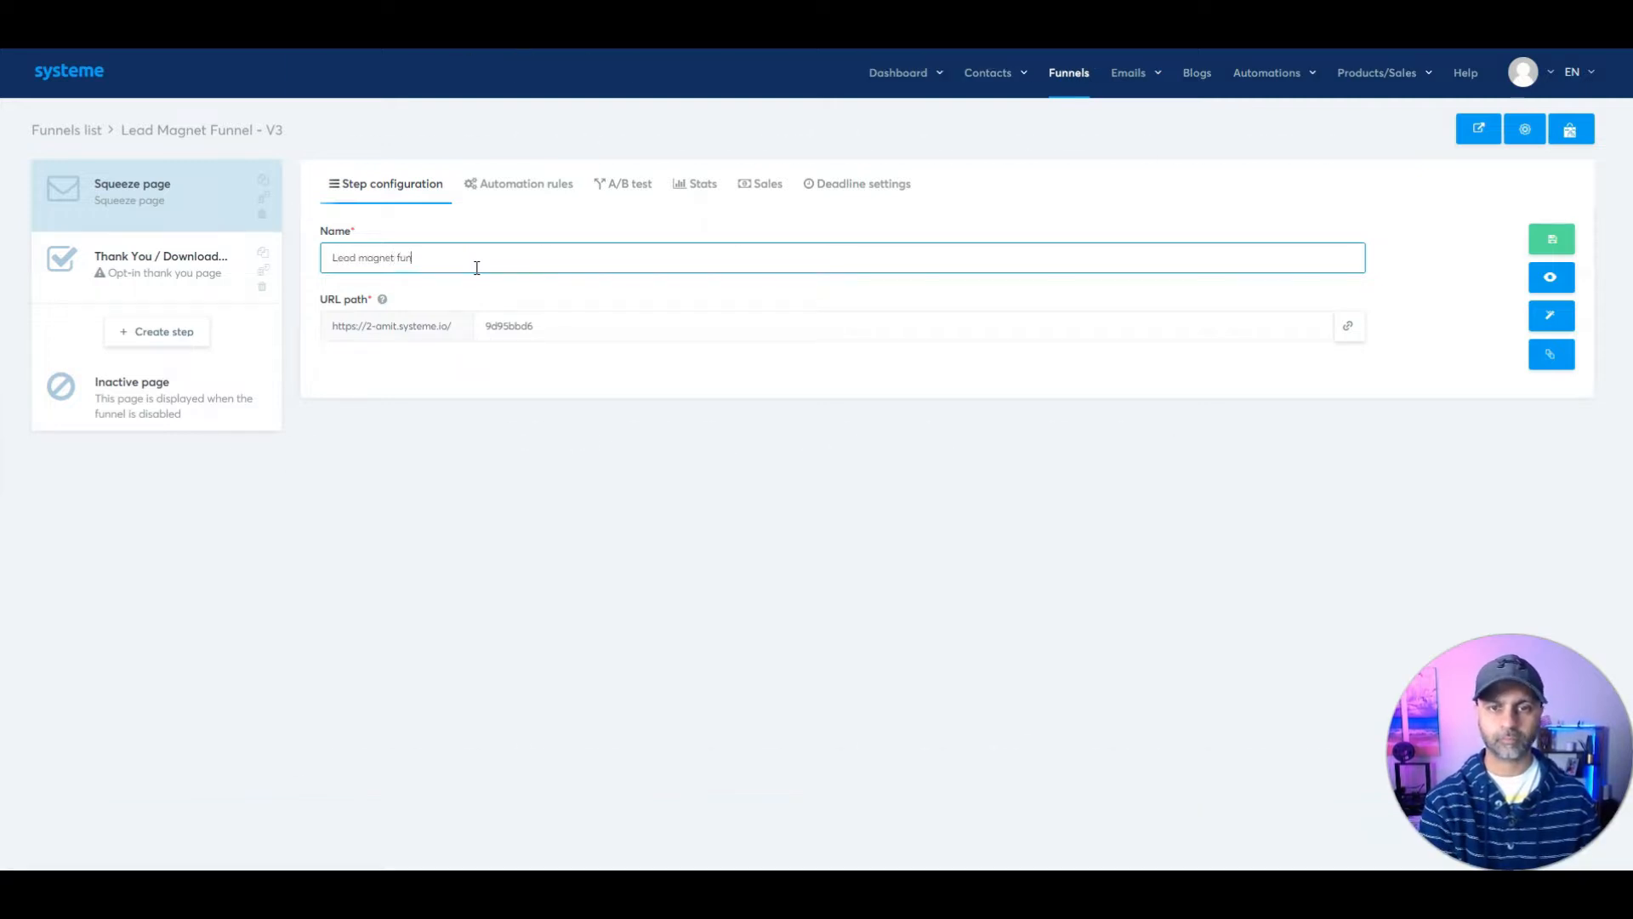
pyautogui.write('nel - v3')
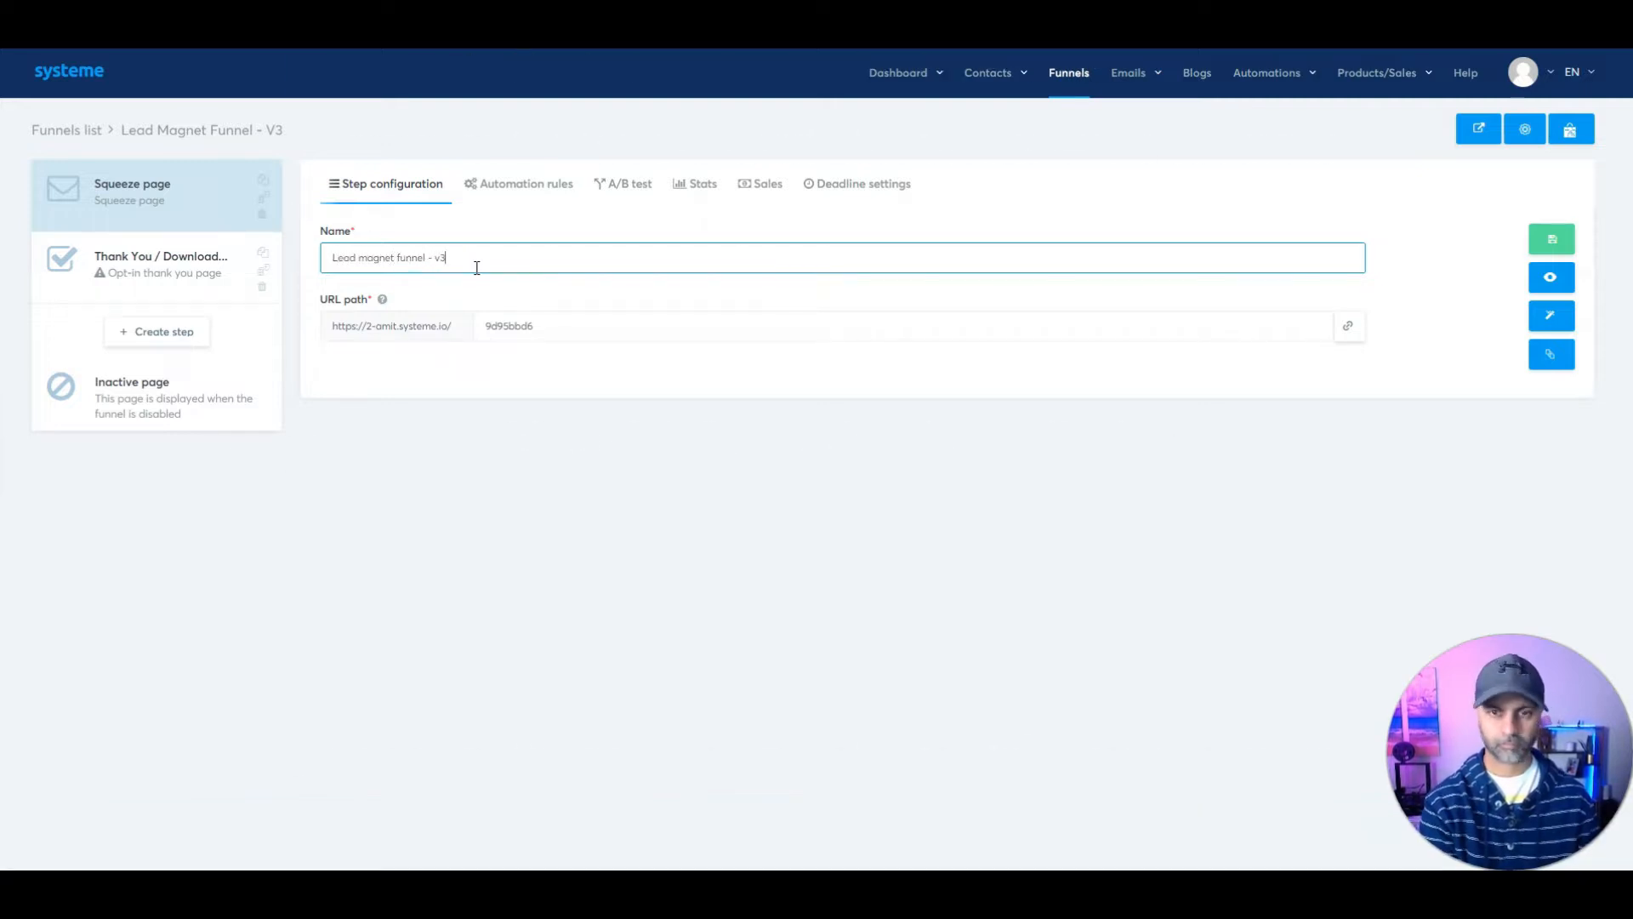
# Step: Set the squeeze page's URL path to "your-optin" and save the step configuration
pyautogui.press('Tab')
pyautogui.write('lead-')
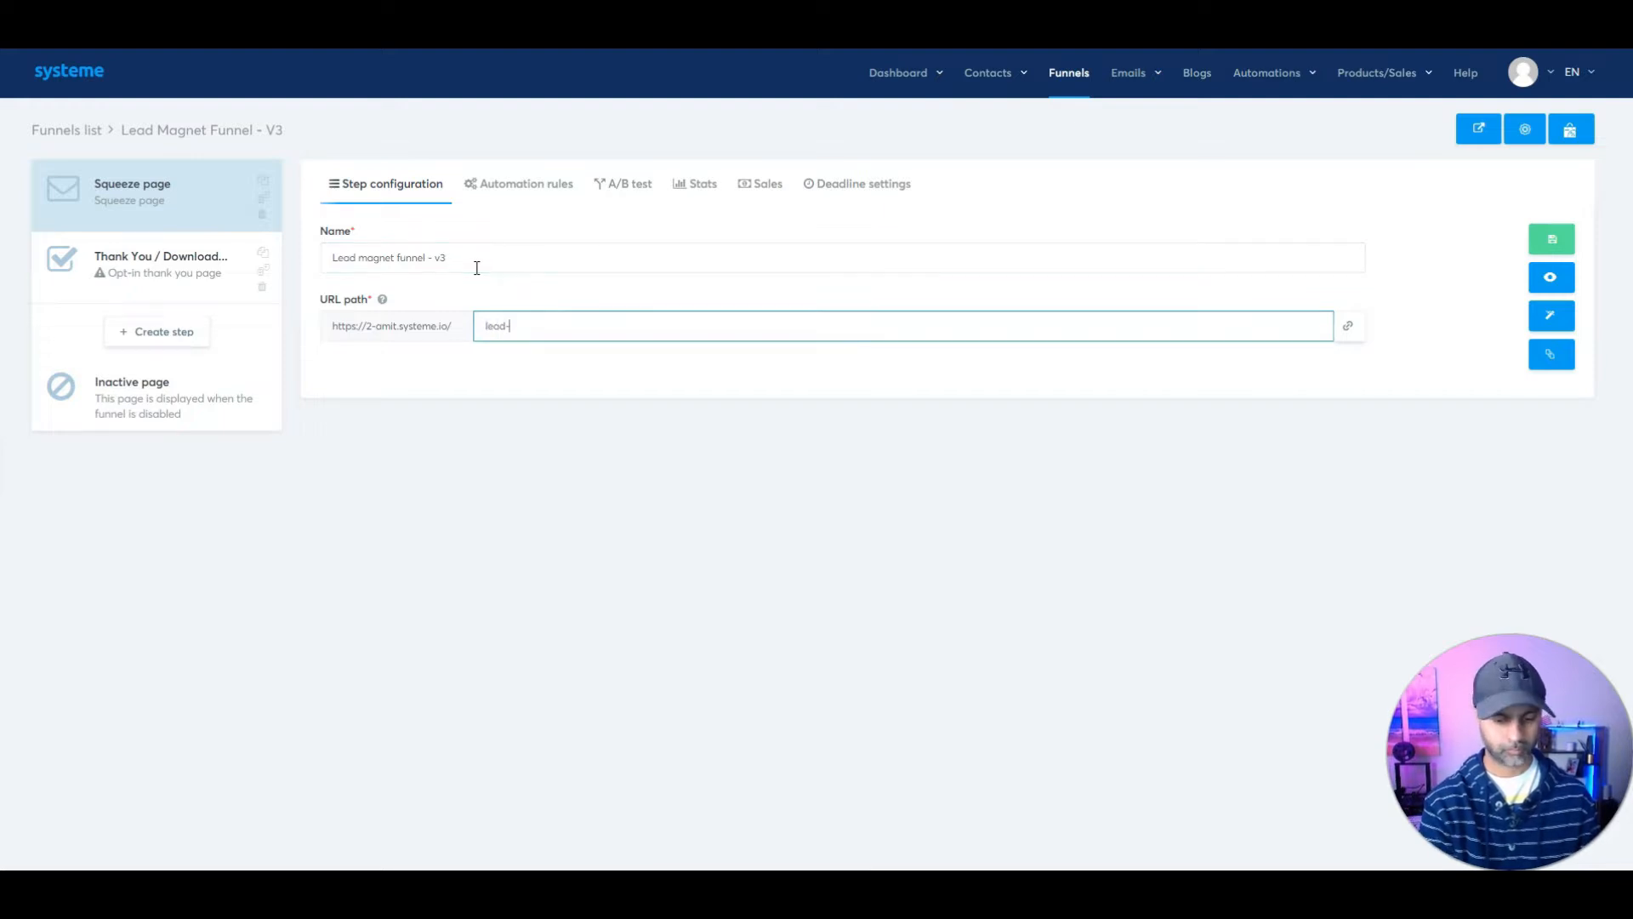
pyautogui.hotkey('ctrl', 'a')
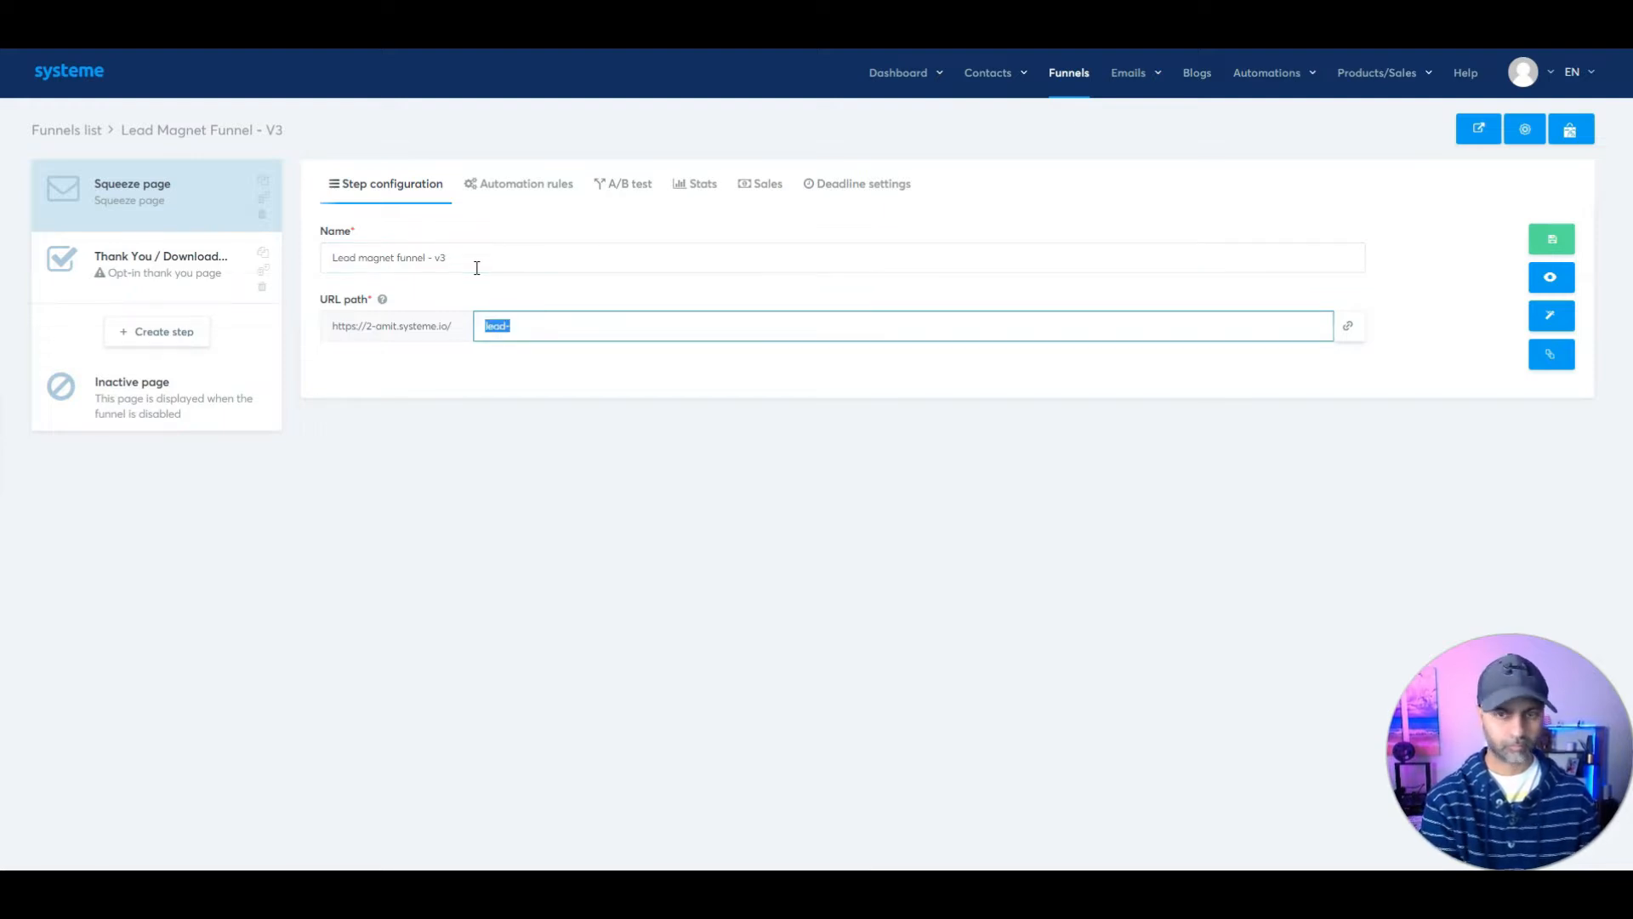
pyautogui.write('your-optin')
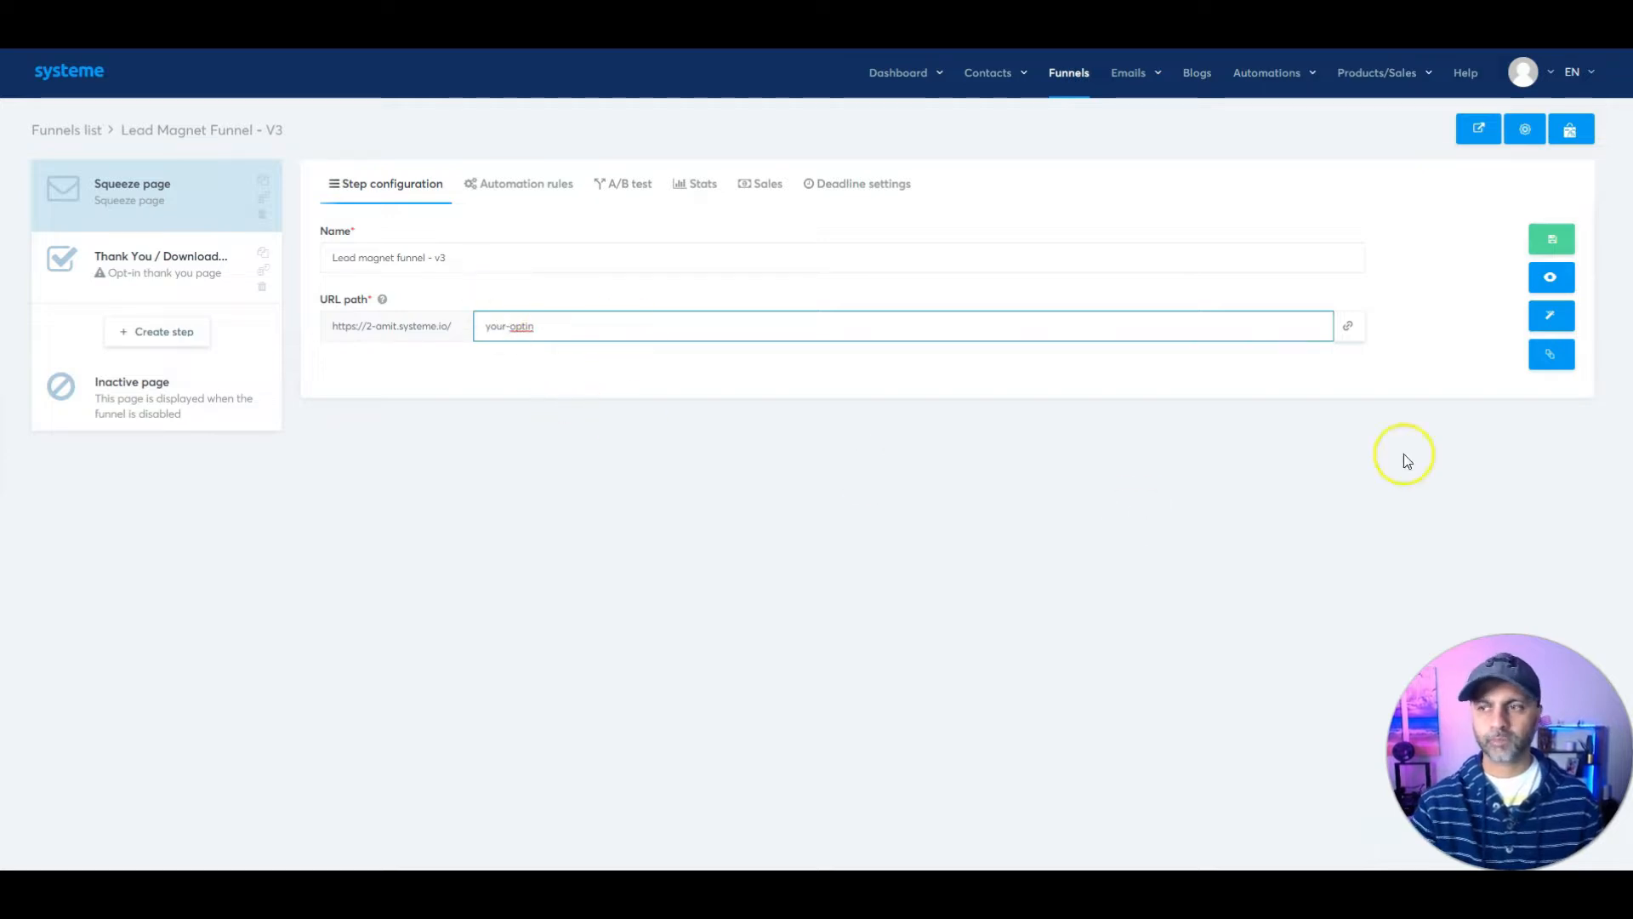
pyautogui.click(1561, 245)
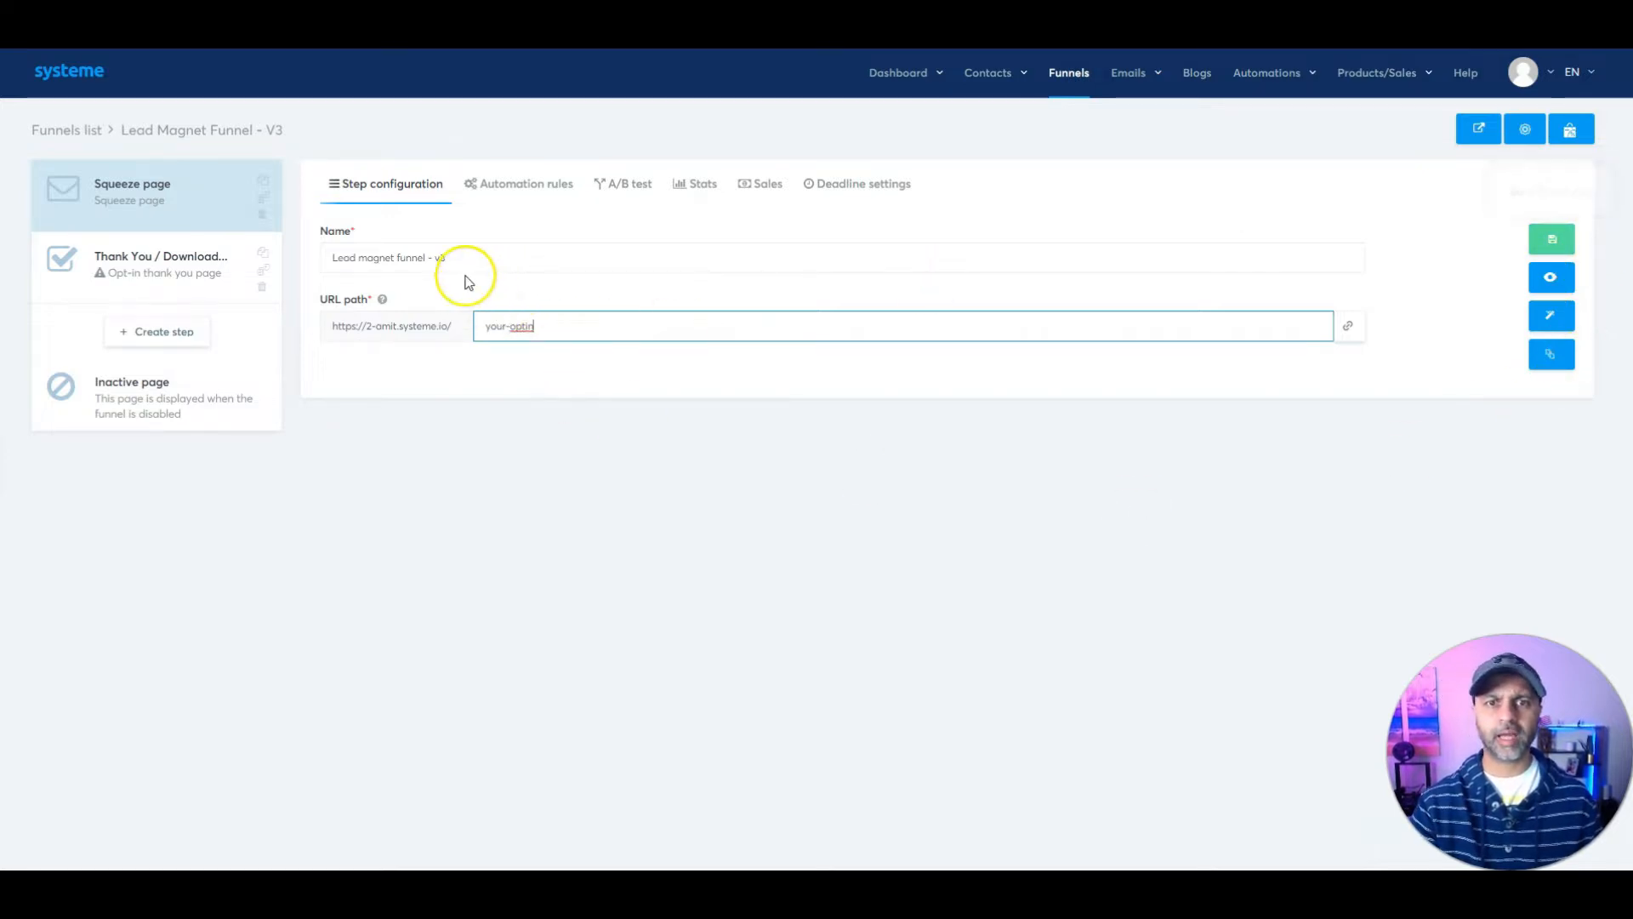
pyautogui.click(1553, 241)
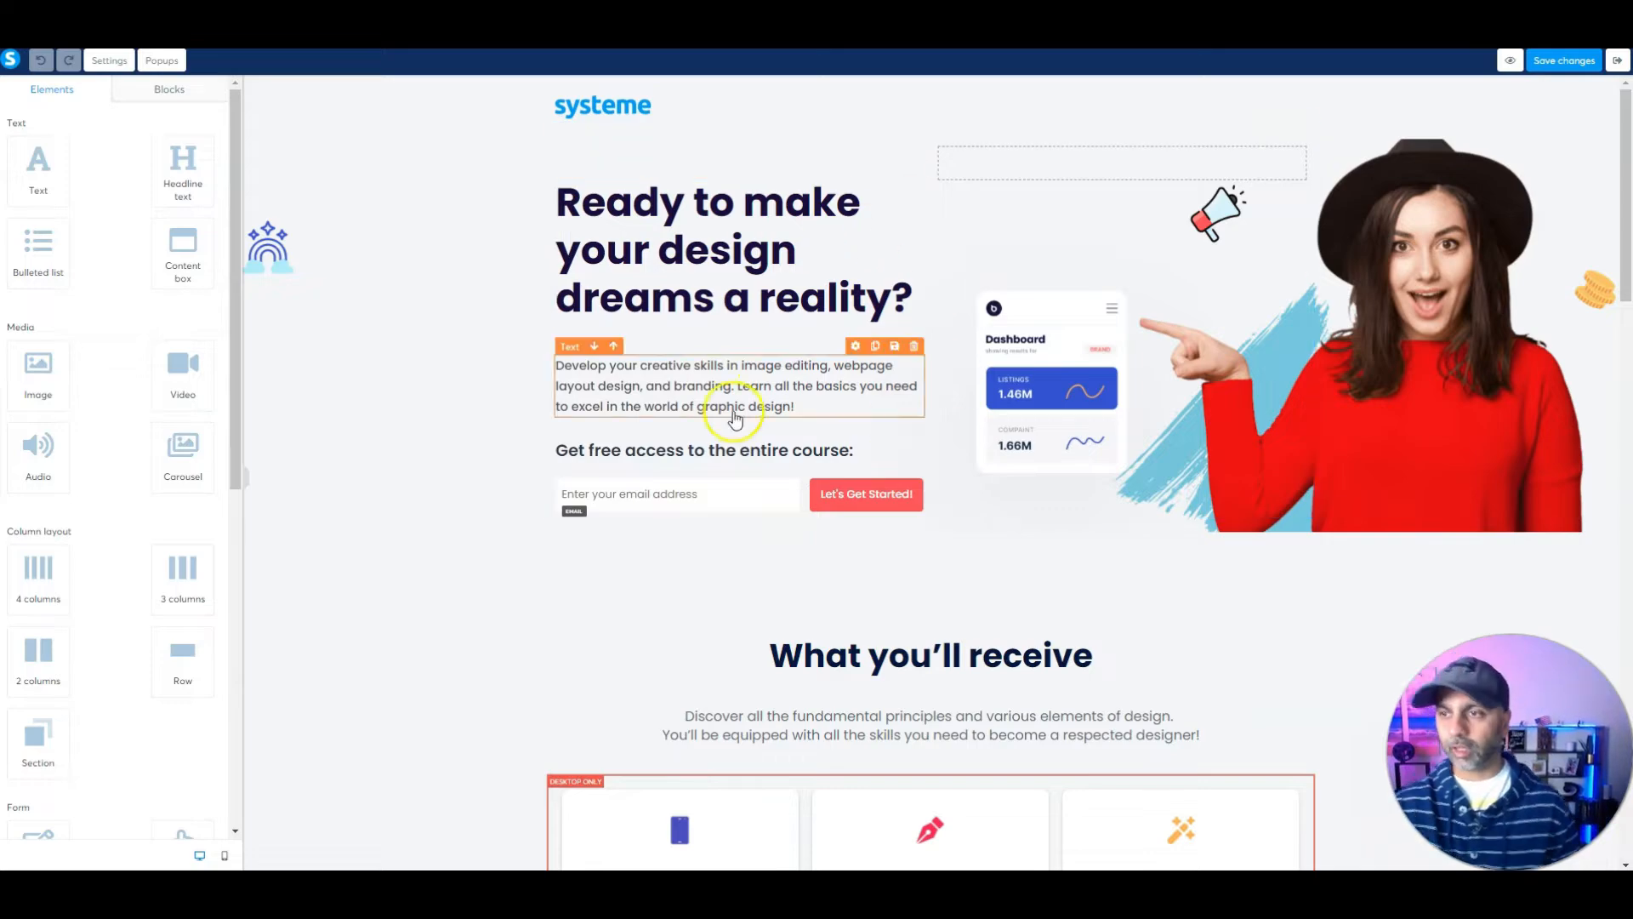
# Step: Review the squeeze page template's full layout in the desktop view and in the mobile view
pyautogui.scroll(-10, 791, 413)
pyautogui.scroll(-10, 806, 413)
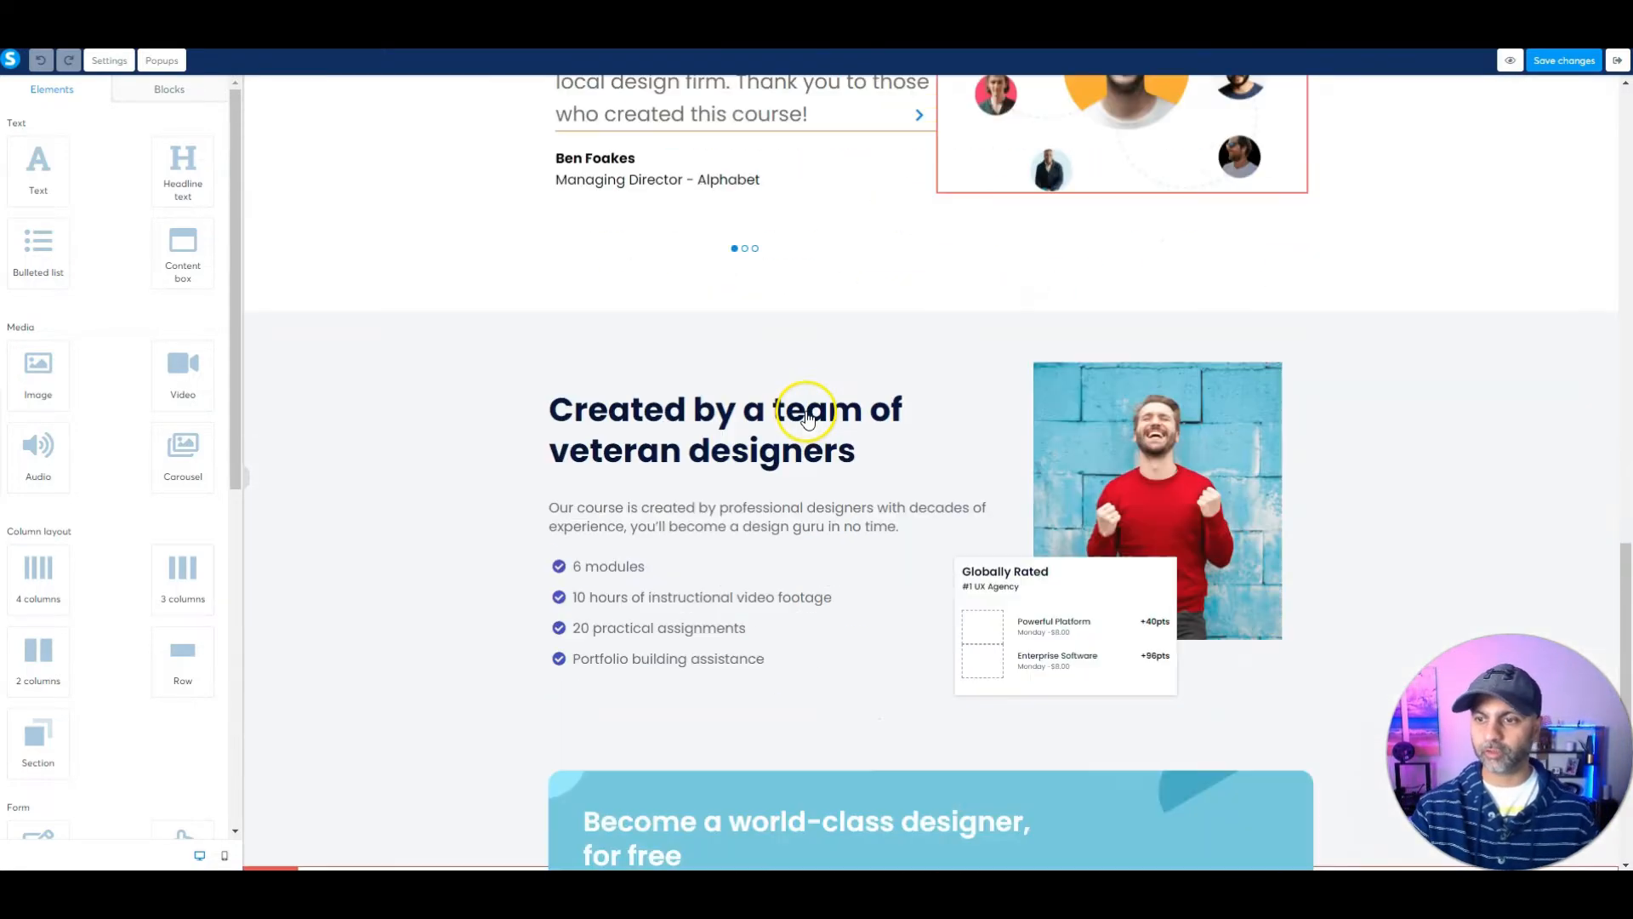
pyautogui.scroll(20, 1043, 569)
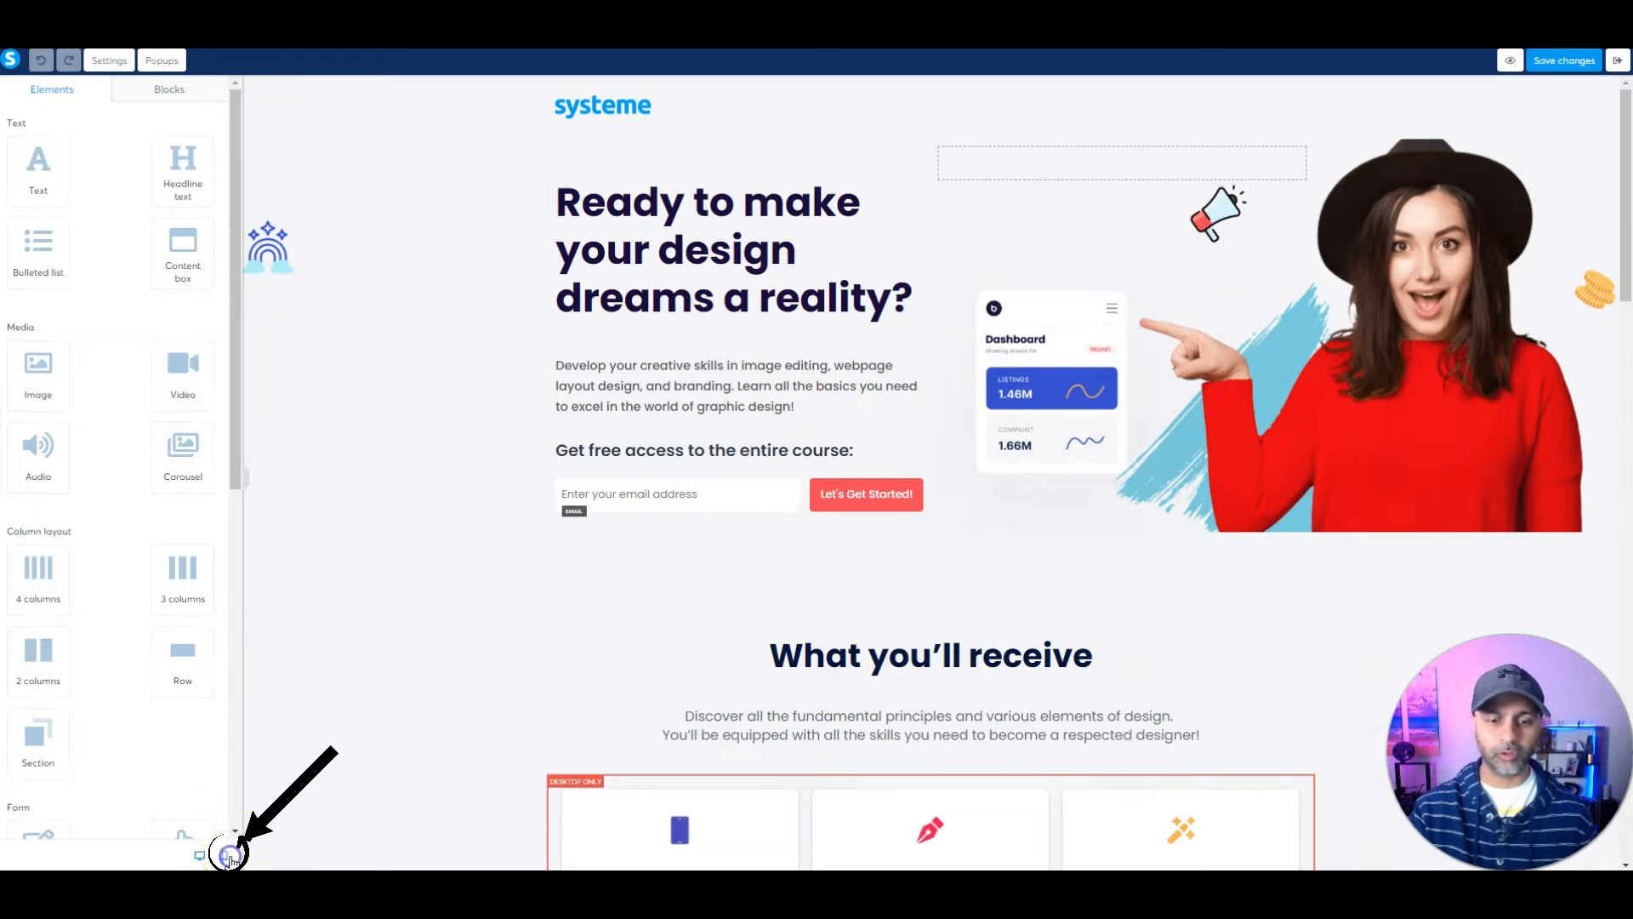
pyautogui.click(226, 856)
pyautogui.moveTo(1054, 146); pyautogui.dragTo(1059, 357)
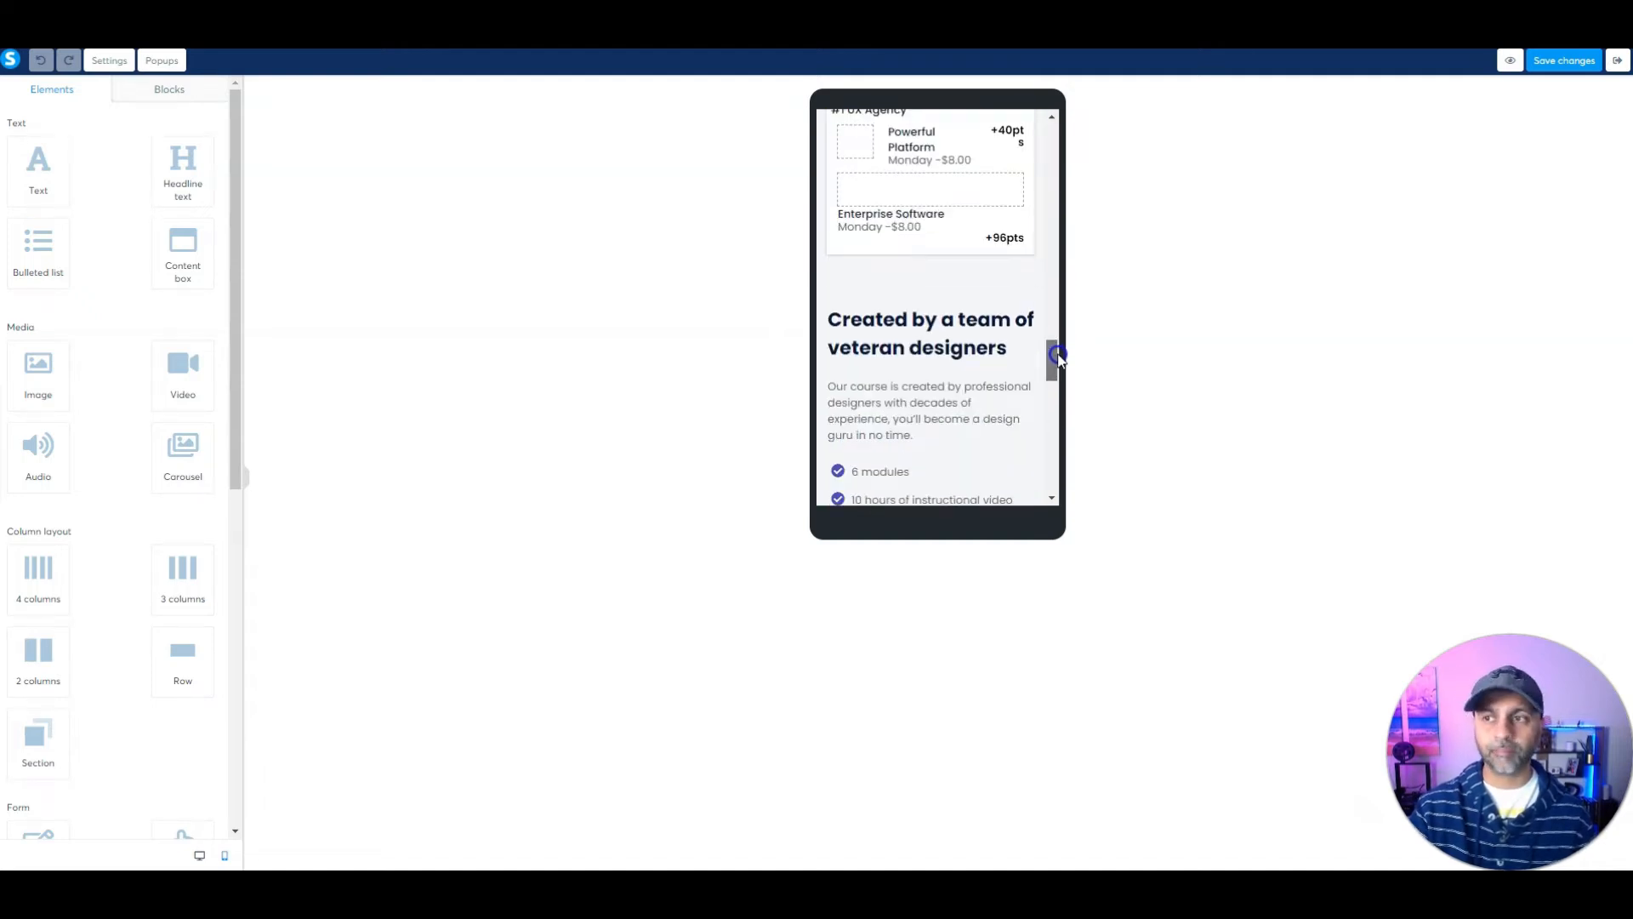
pyautogui.moveTo(1059, 357); pyautogui.dragTo(1042, 133)
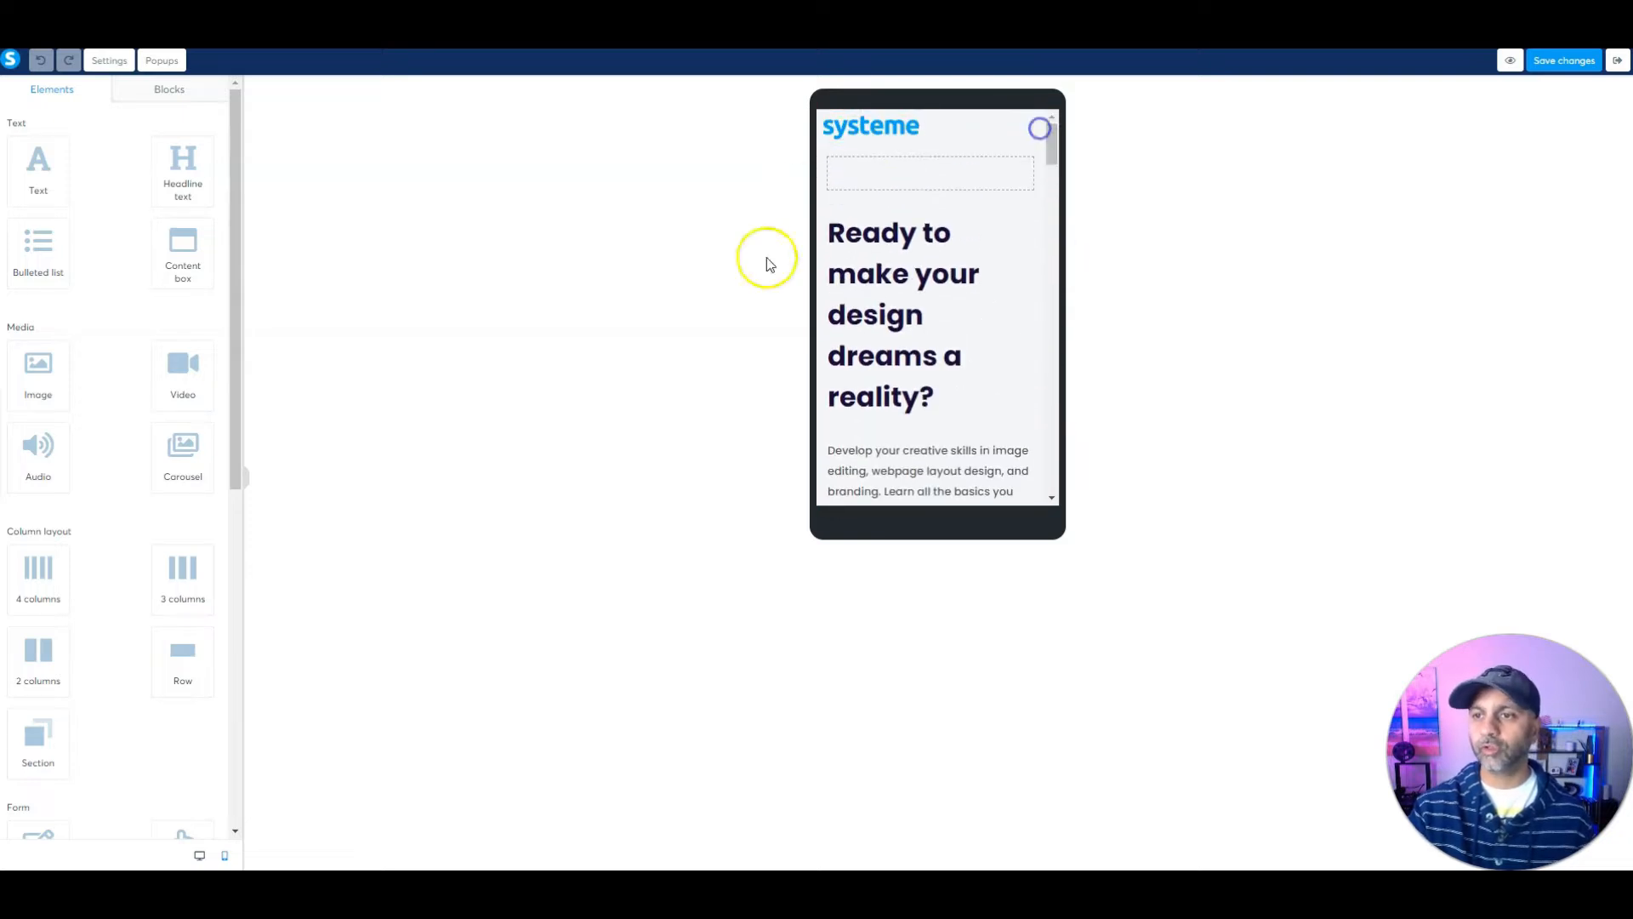
pyautogui.click(199, 856)
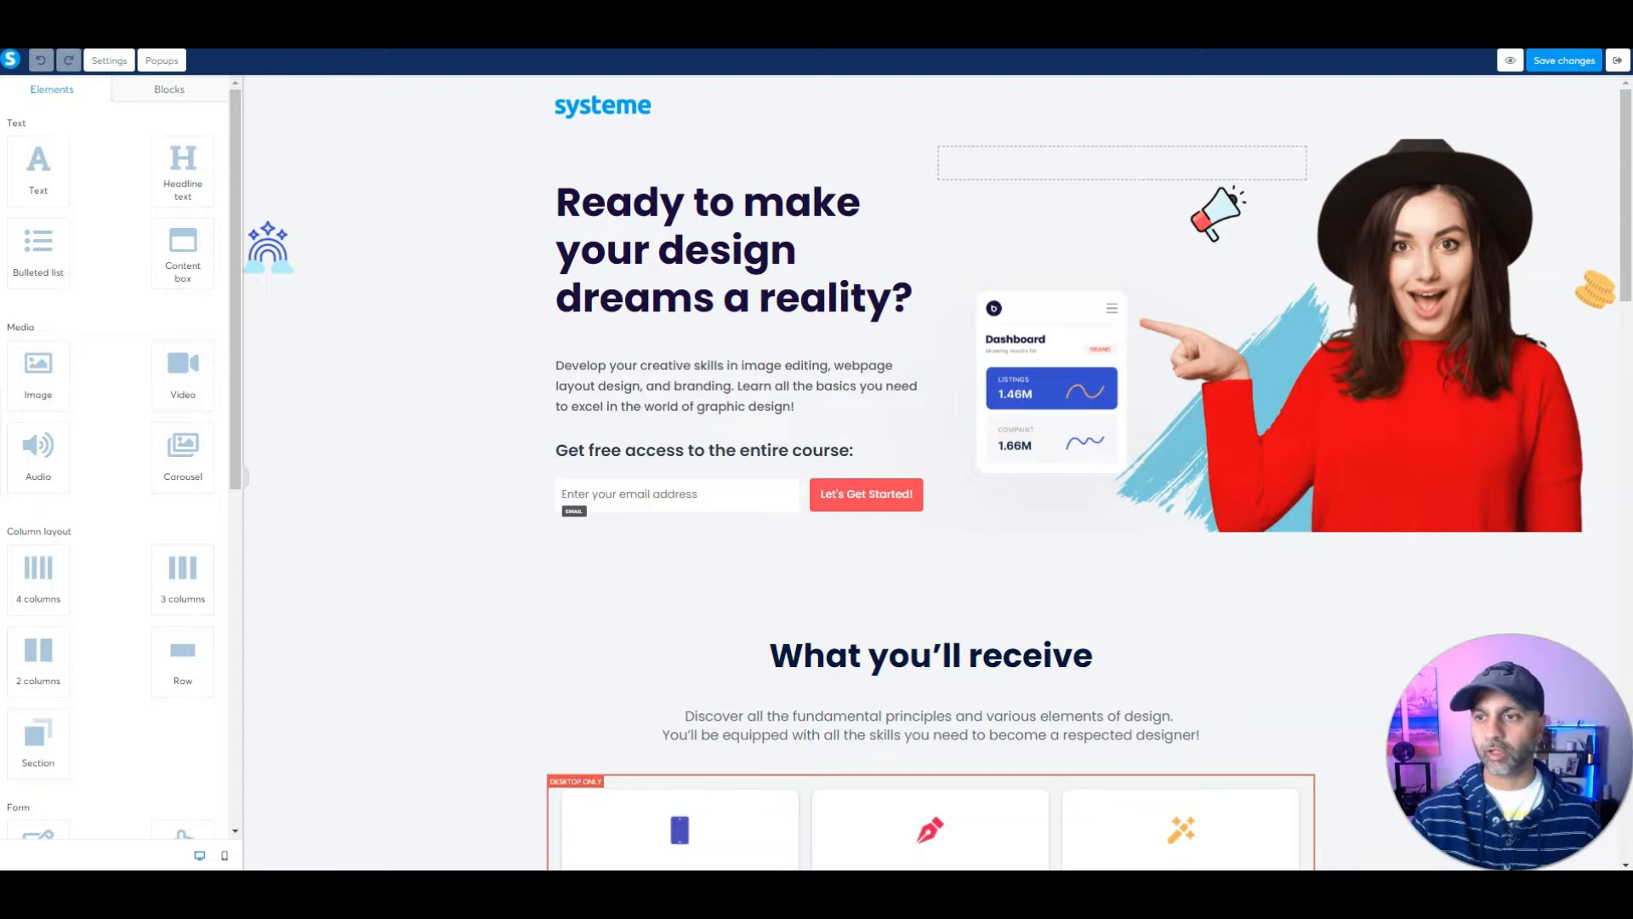
# Step: Delete the systeme logo image above the headline and the empty row that contained it
pyautogui.click(638, 100)
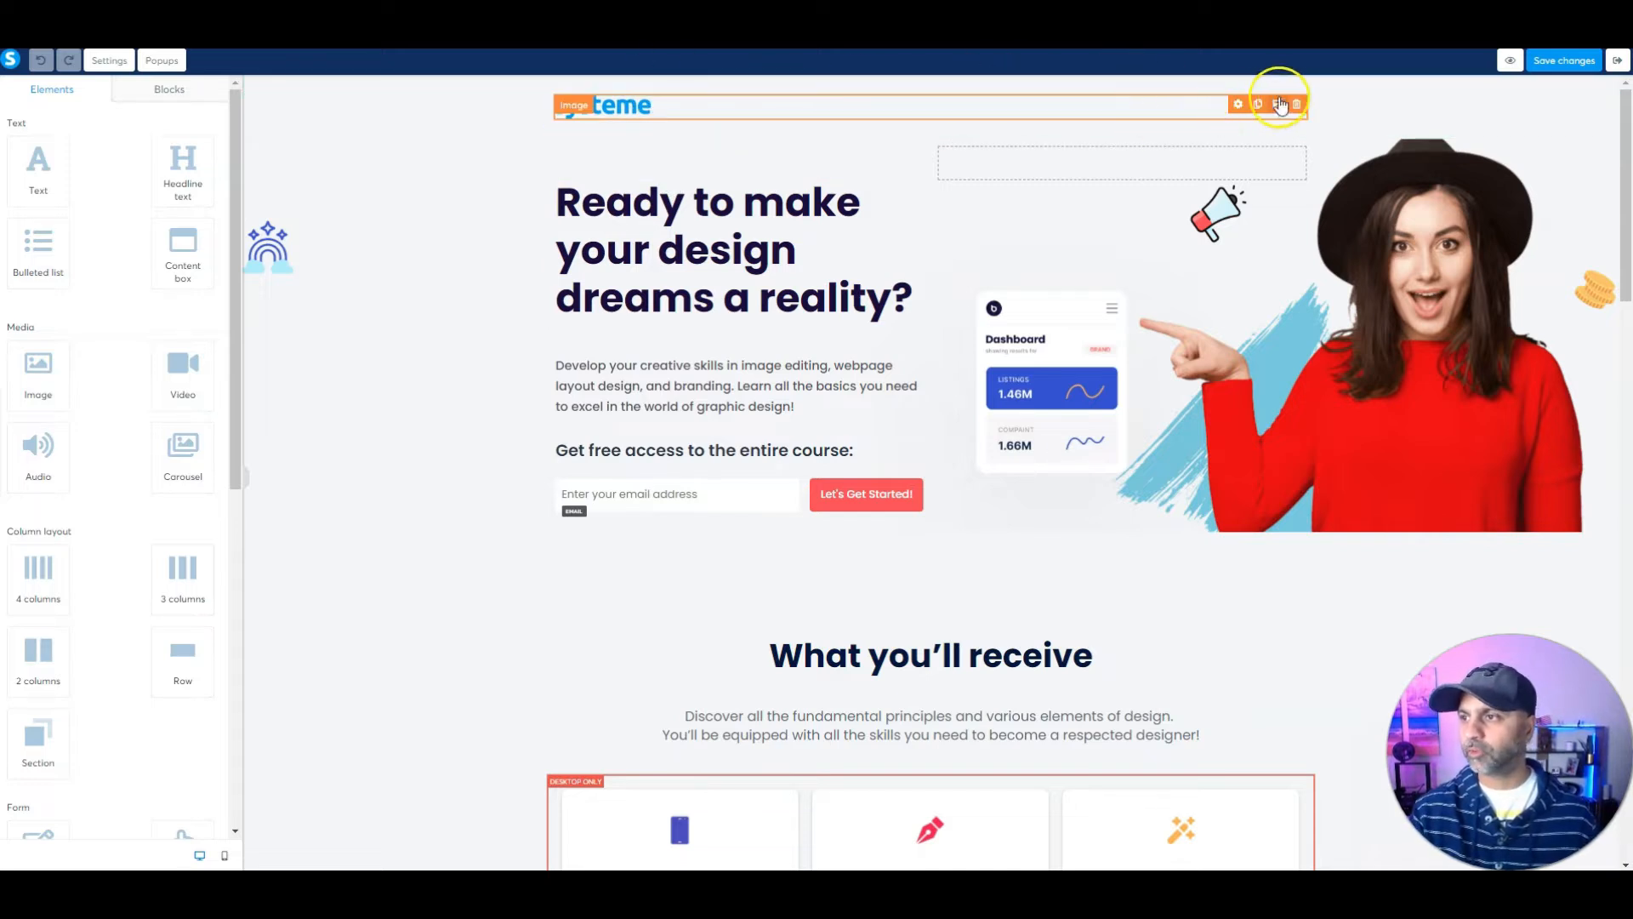
pyautogui.click(1296, 104)
pyautogui.click(909, 127)
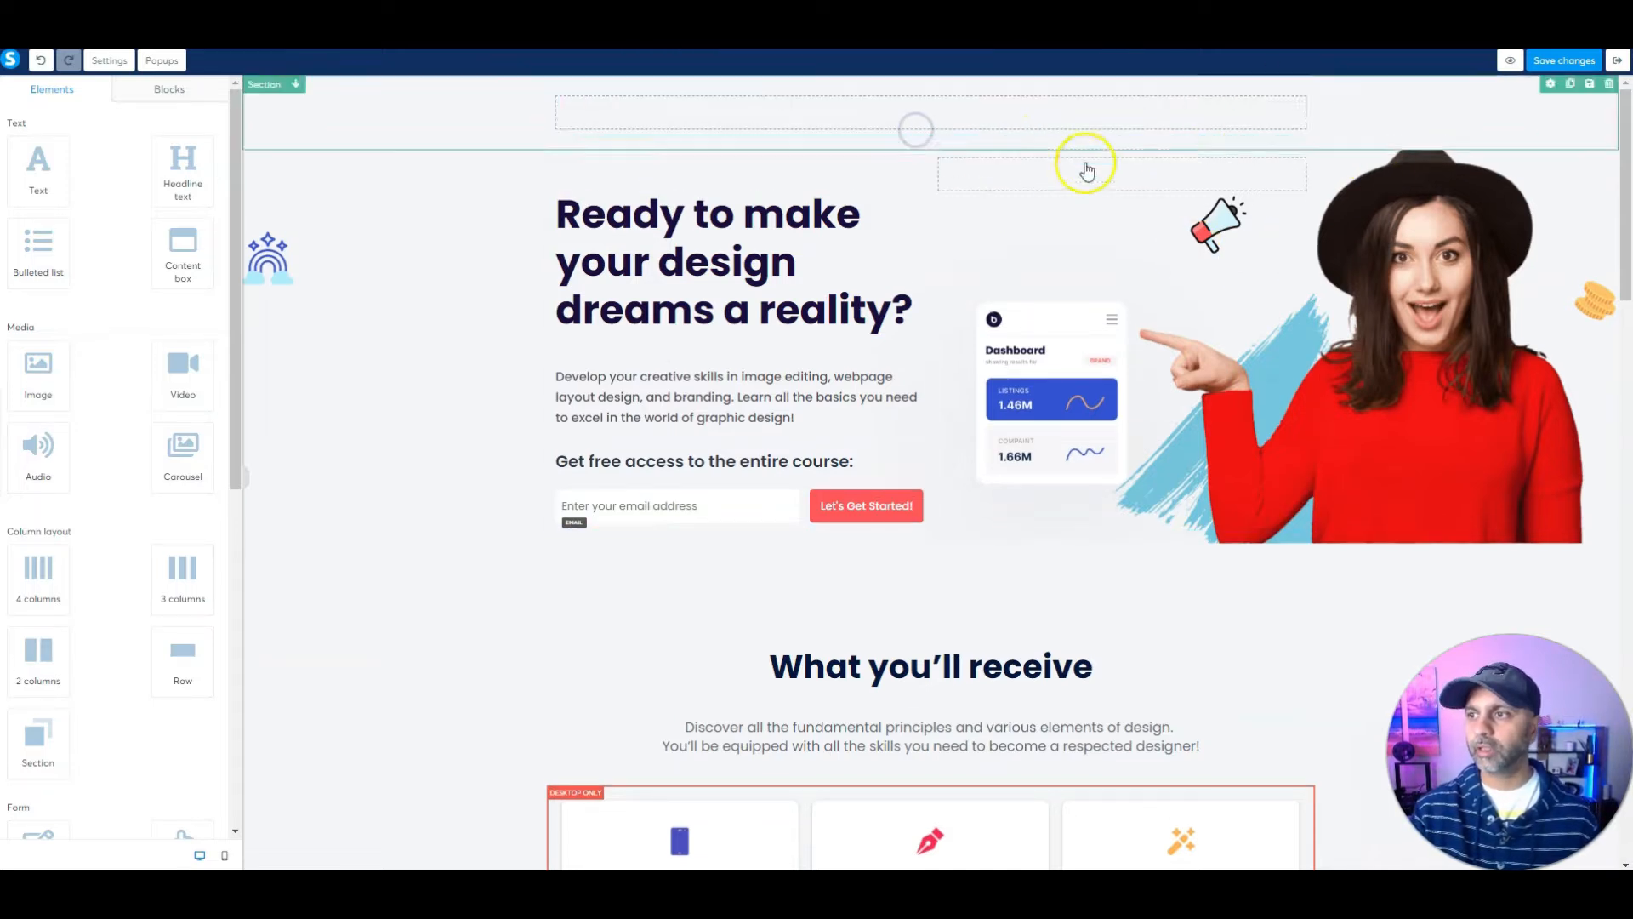
pyautogui.click(1304, 101)
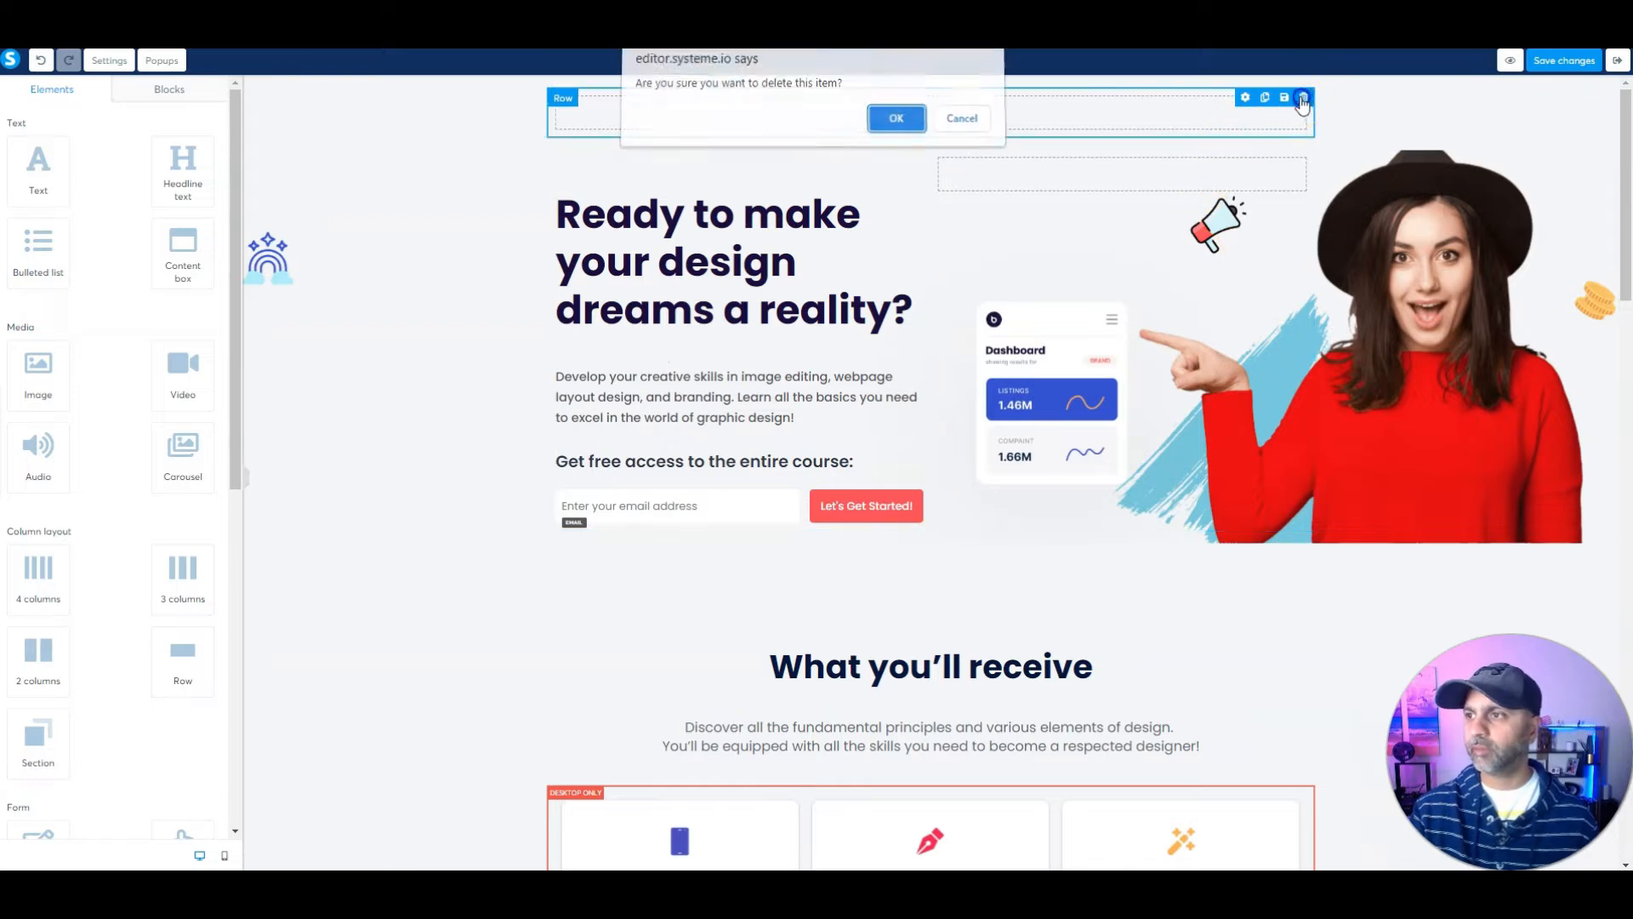
pyautogui.click(900, 124)
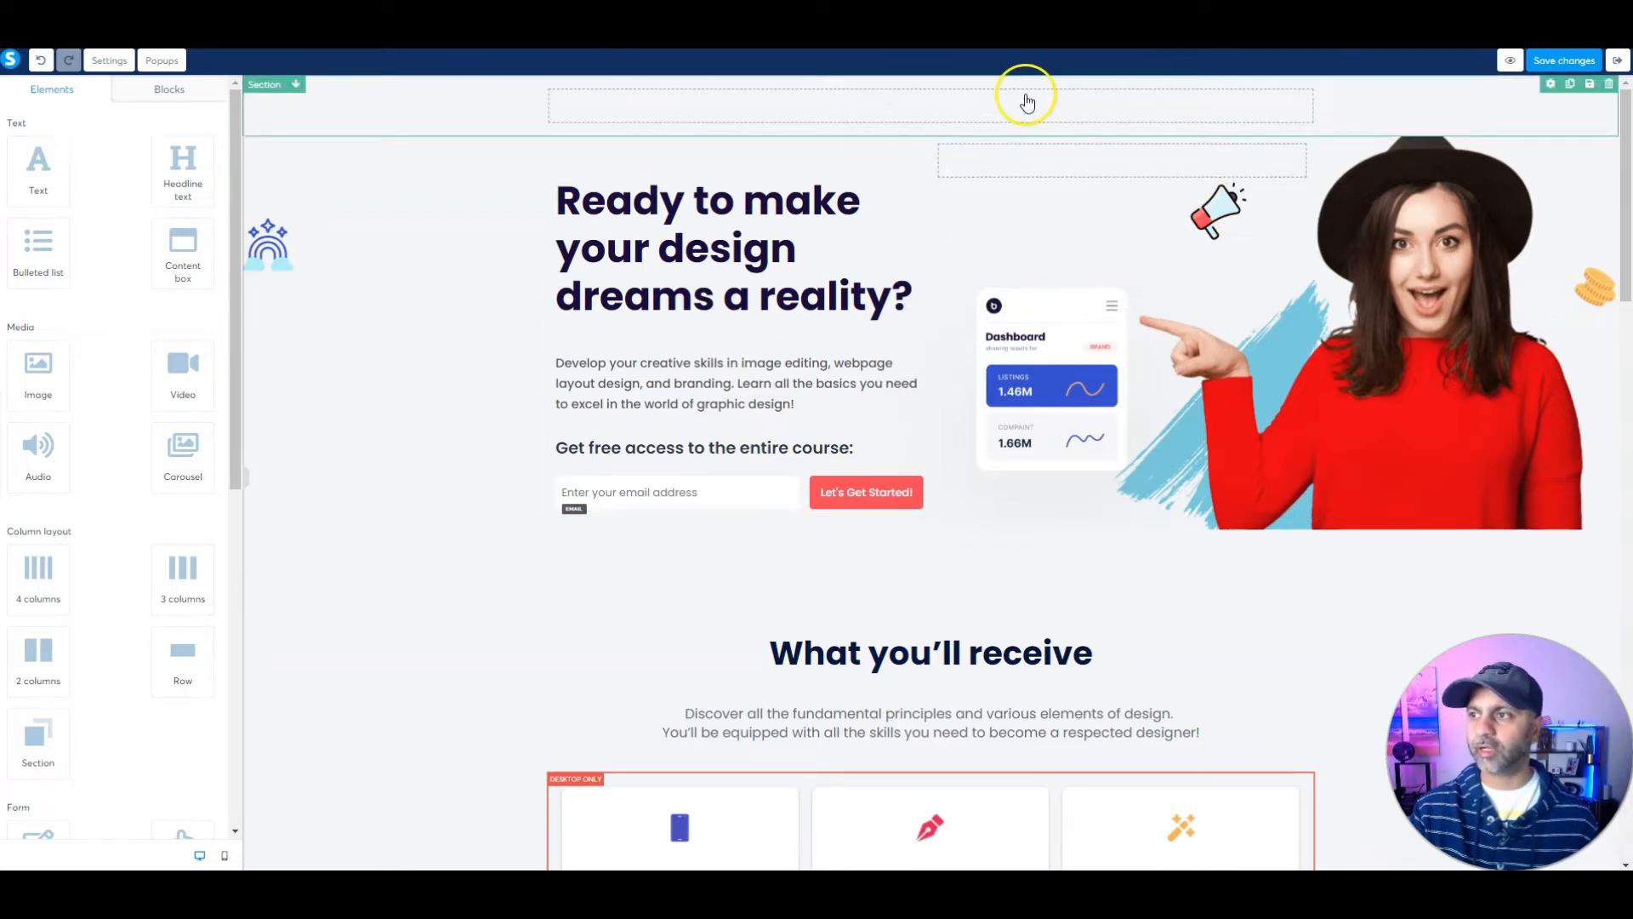
pyautogui.click(817, 106)
pyautogui.click(1448, 105)
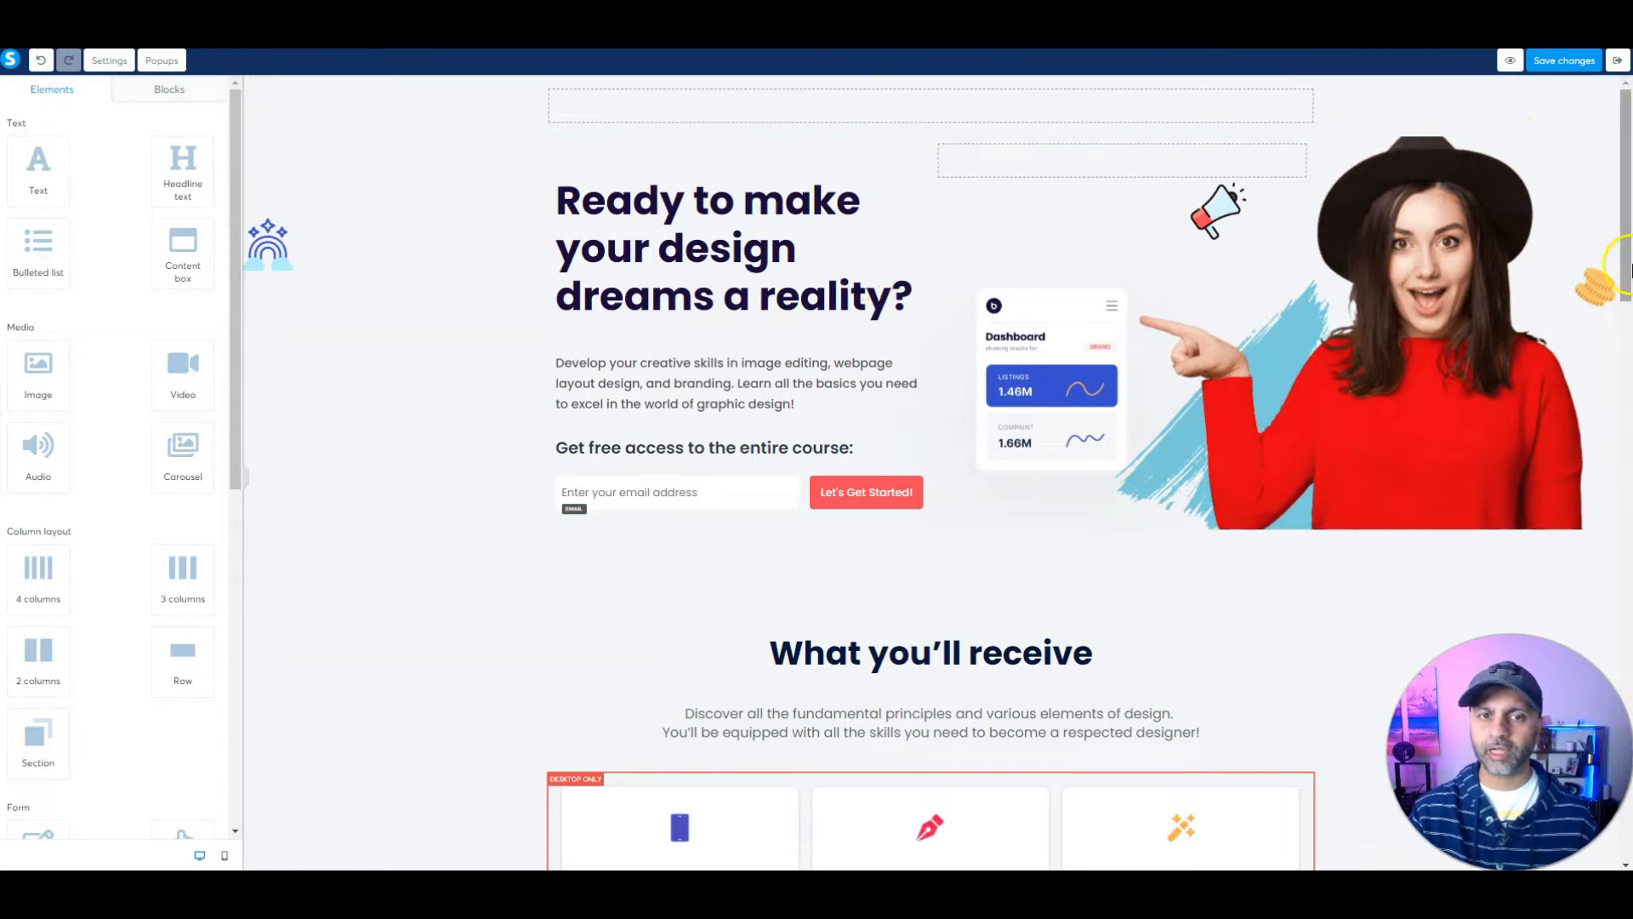
# Step: Change the placeholder of the email form input in the opt-in form to "Your Best Primary Email"
pyautogui.scroll(-3, 824, 423)
pyautogui.scroll(3, 824, 423)
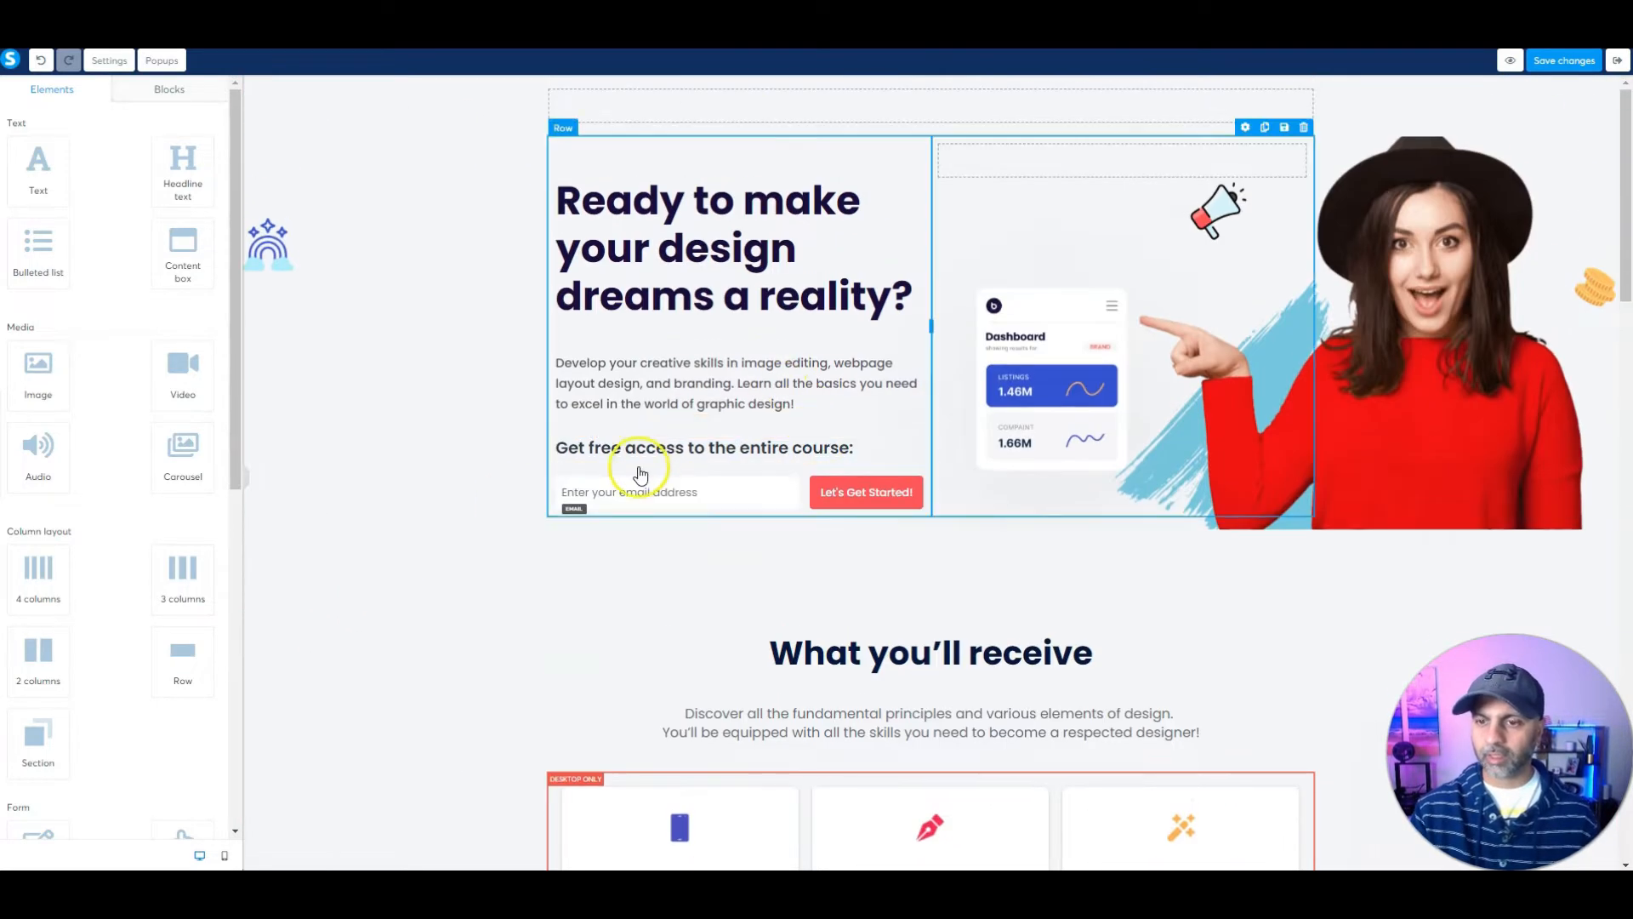
pyautogui.click(747, 494)
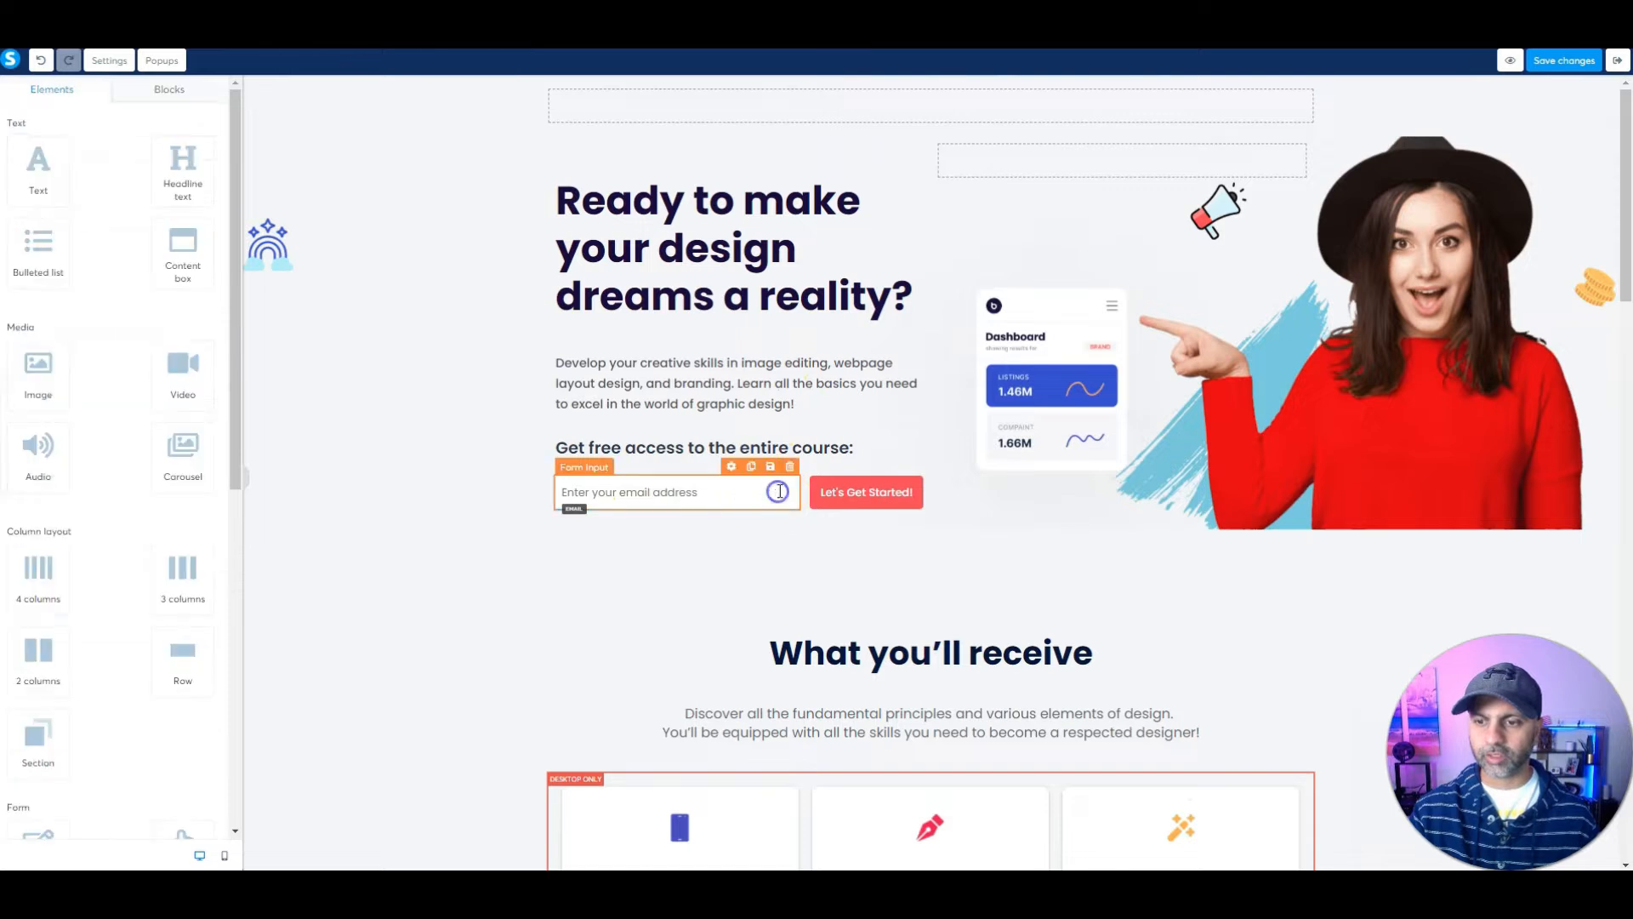
pyautogui.click(730, 467)
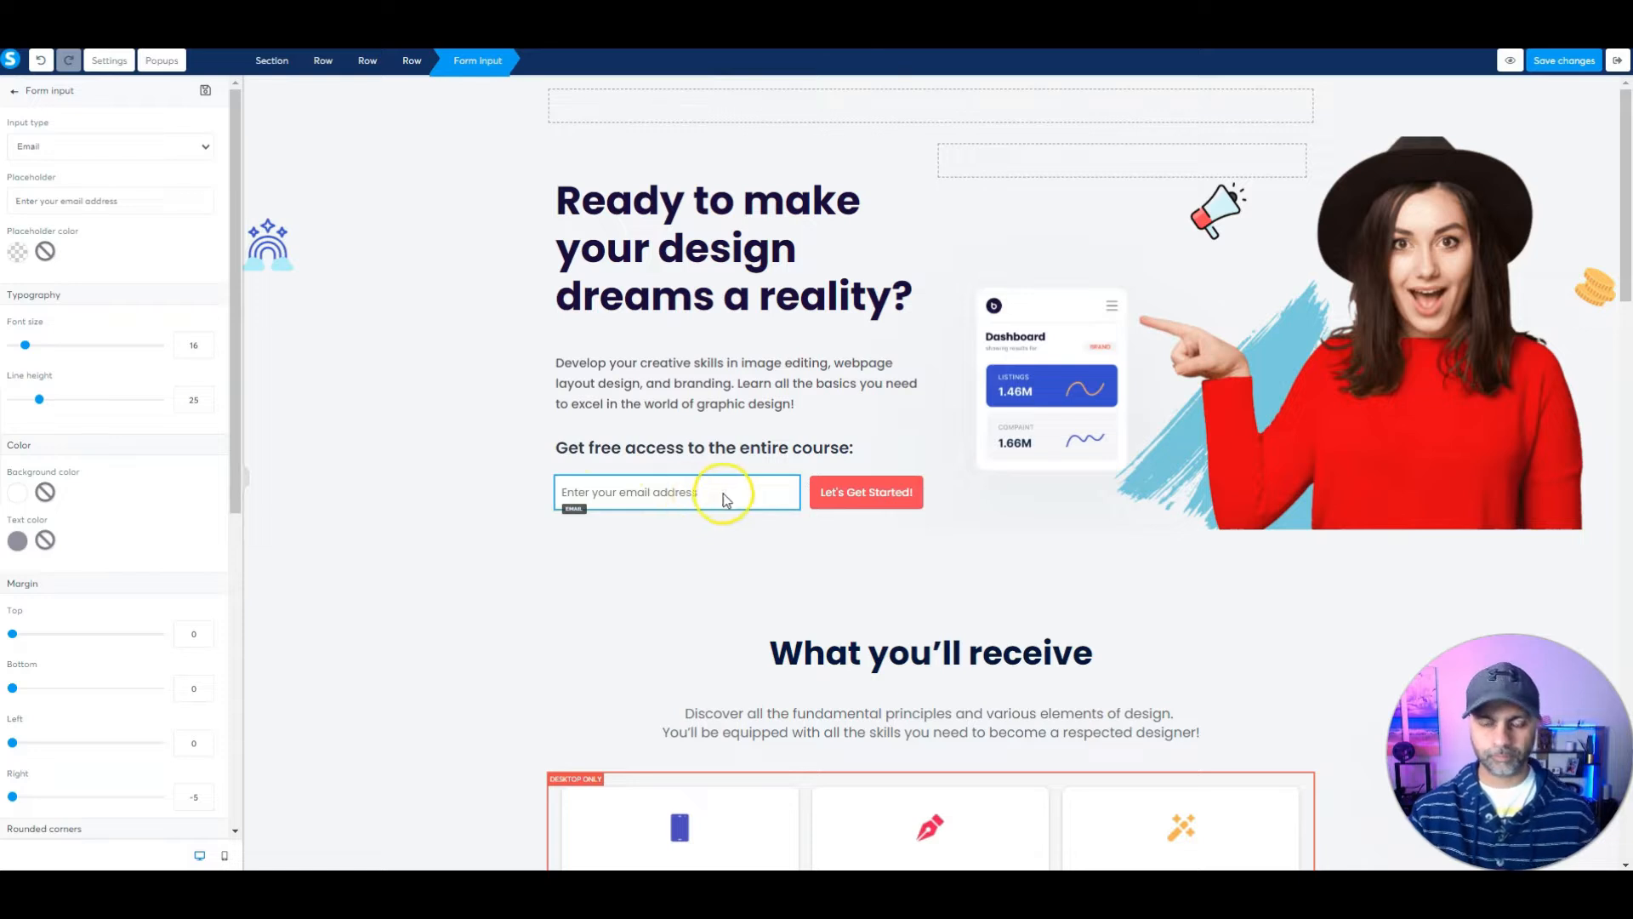
pyautogui.click(677, 550)
pyautogui.click(686, 502)
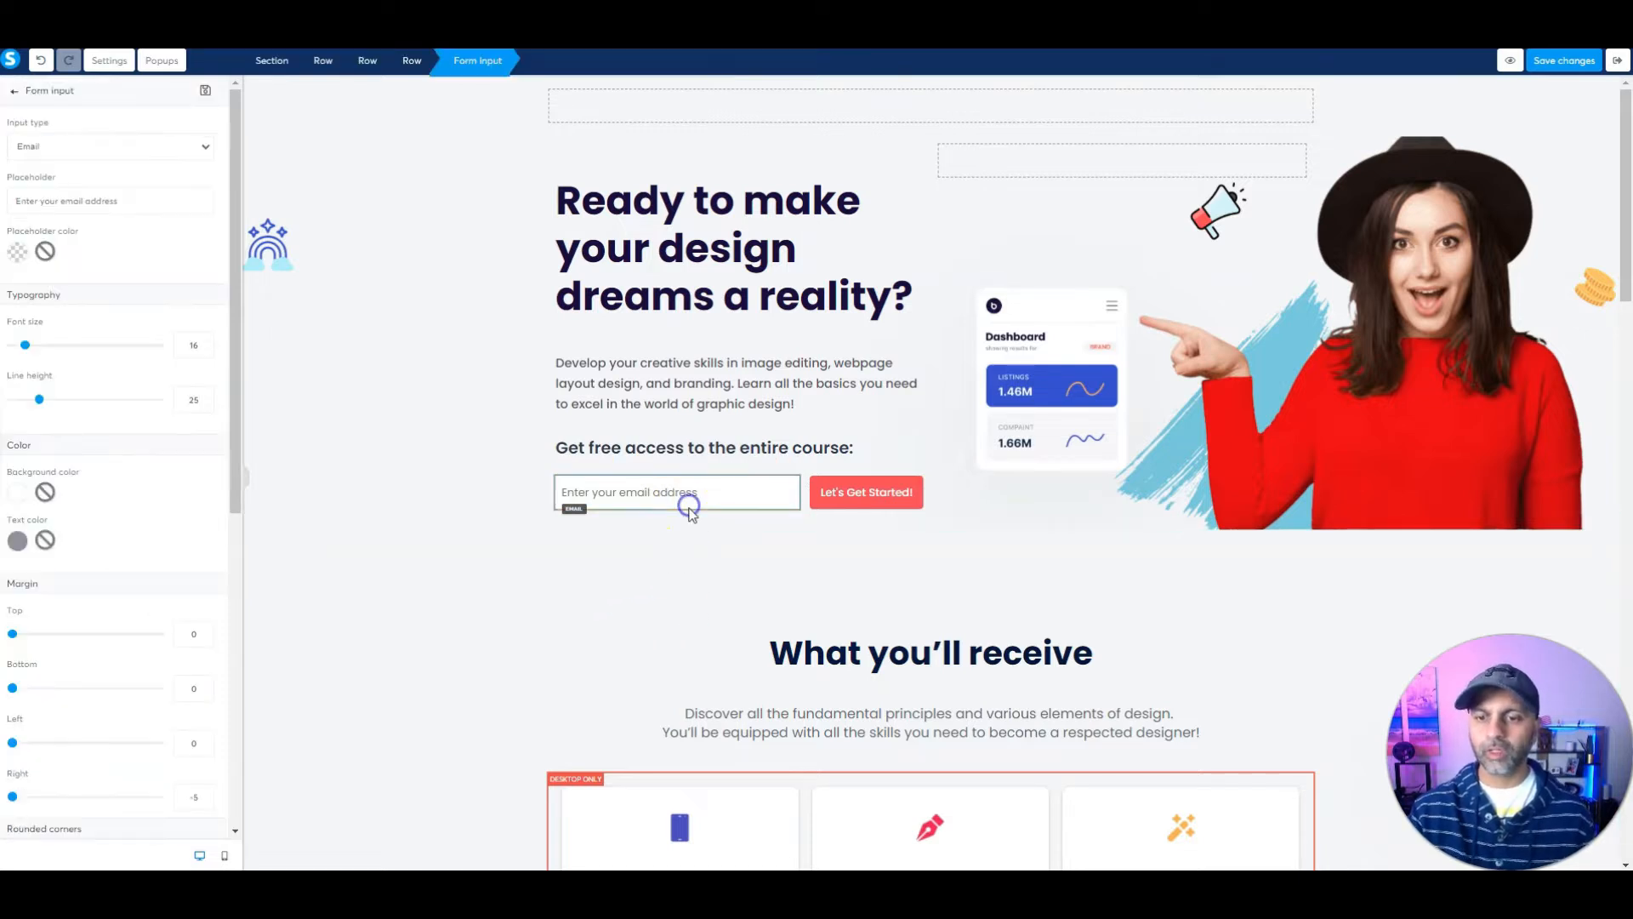
pyautogui.click(693, 499)
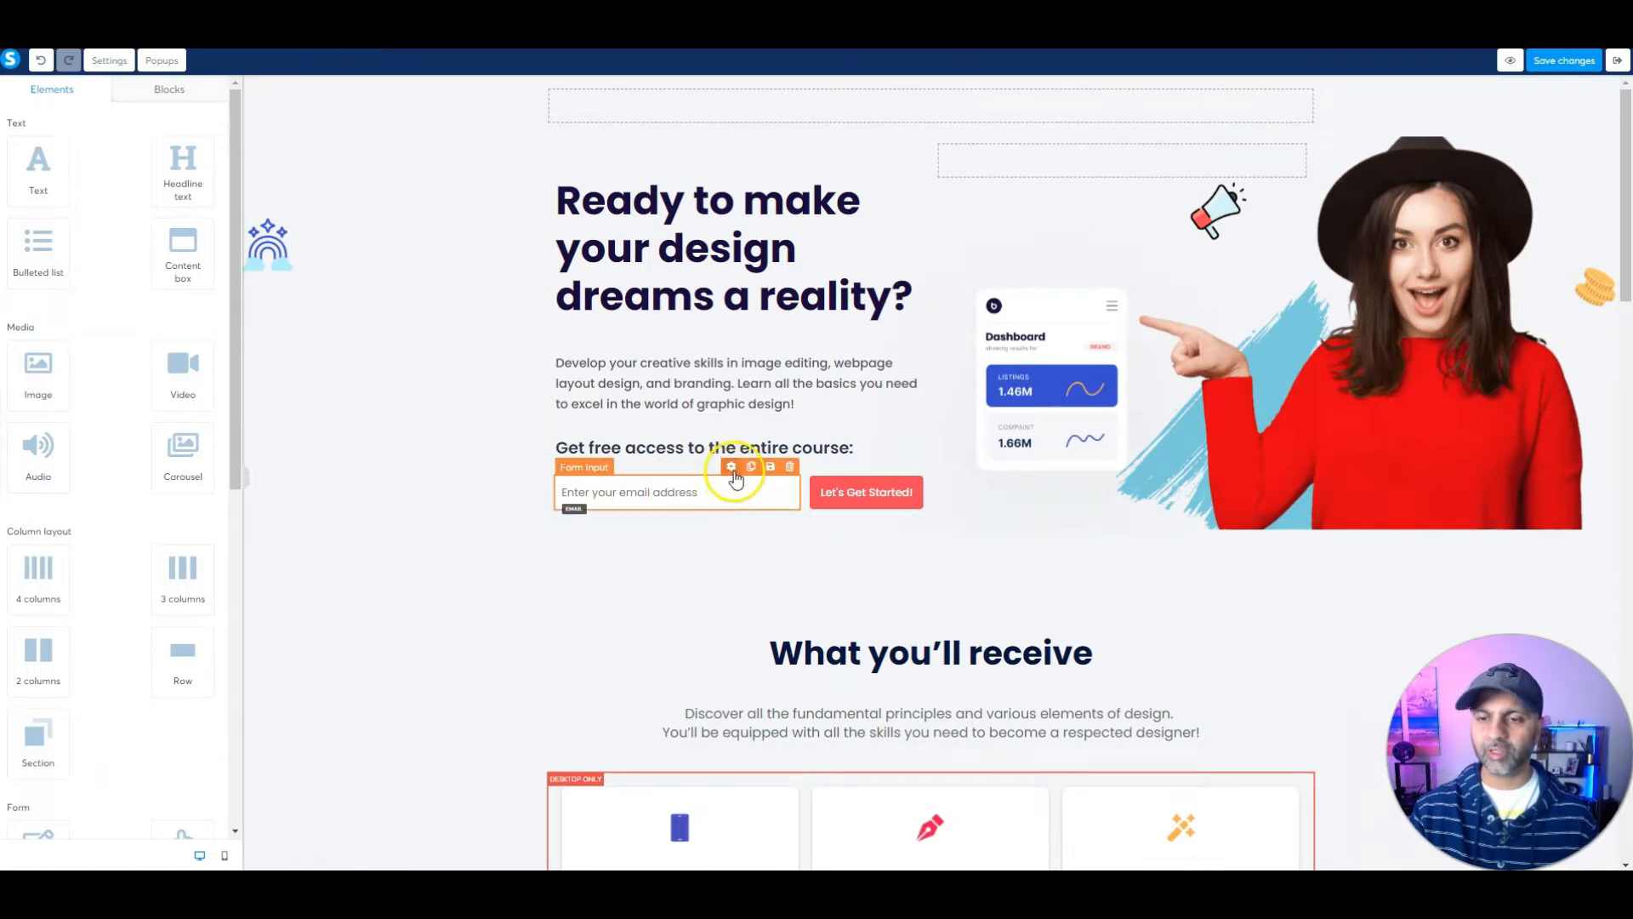
pyautogui.click(733, 470)
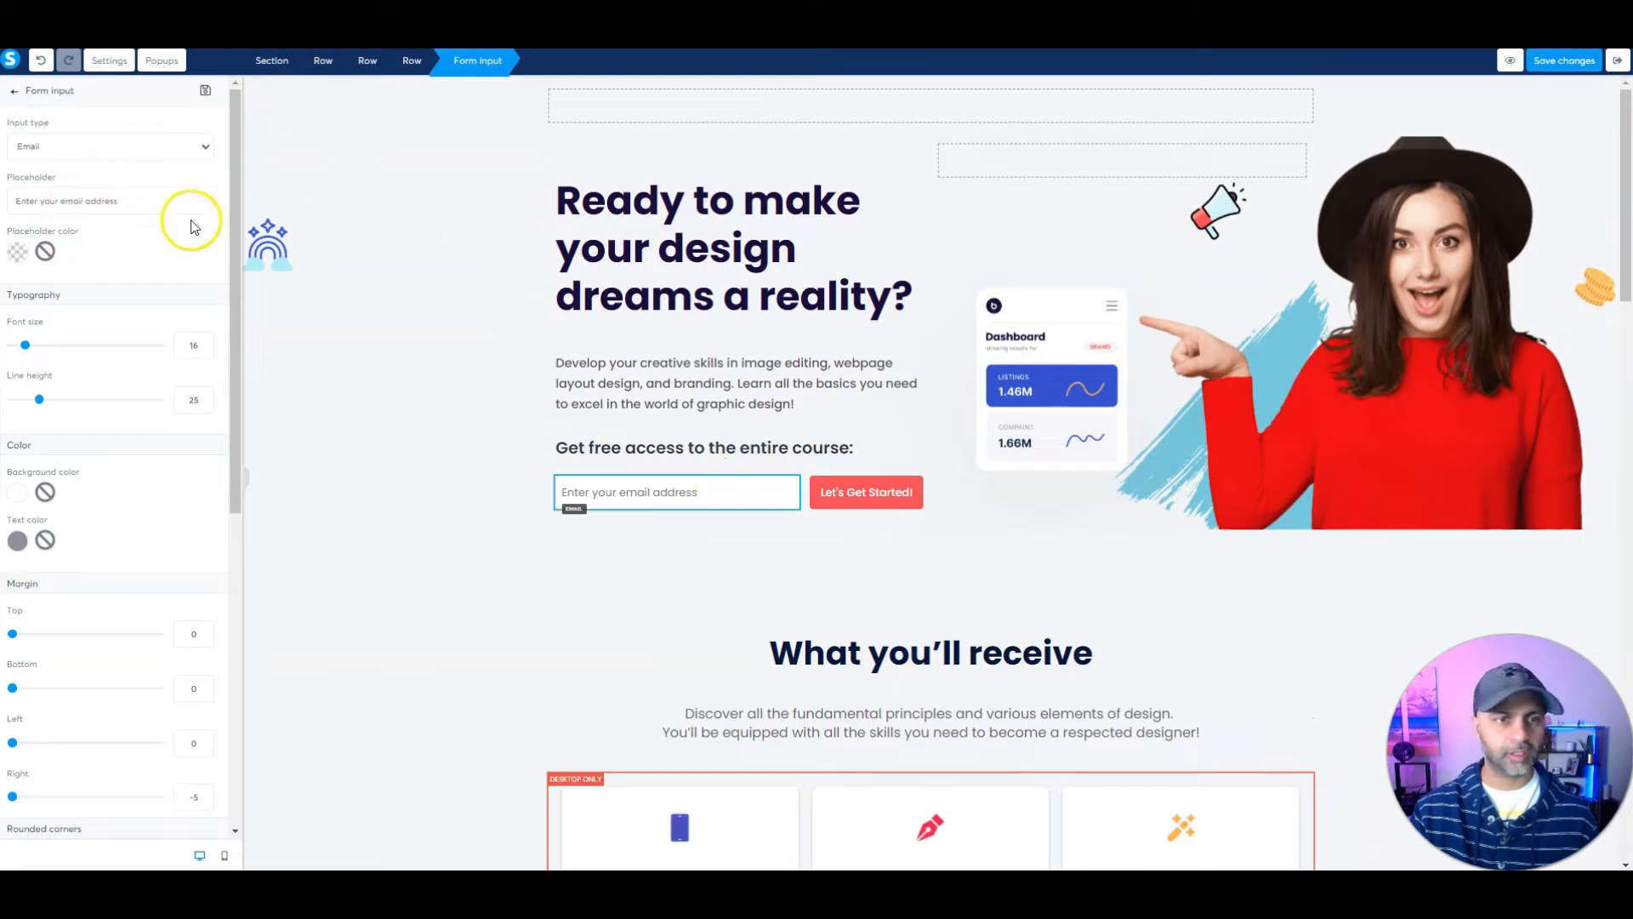
pyautogui.click(163, 207)
pyautogui.hotkey('ctrl', 'a')
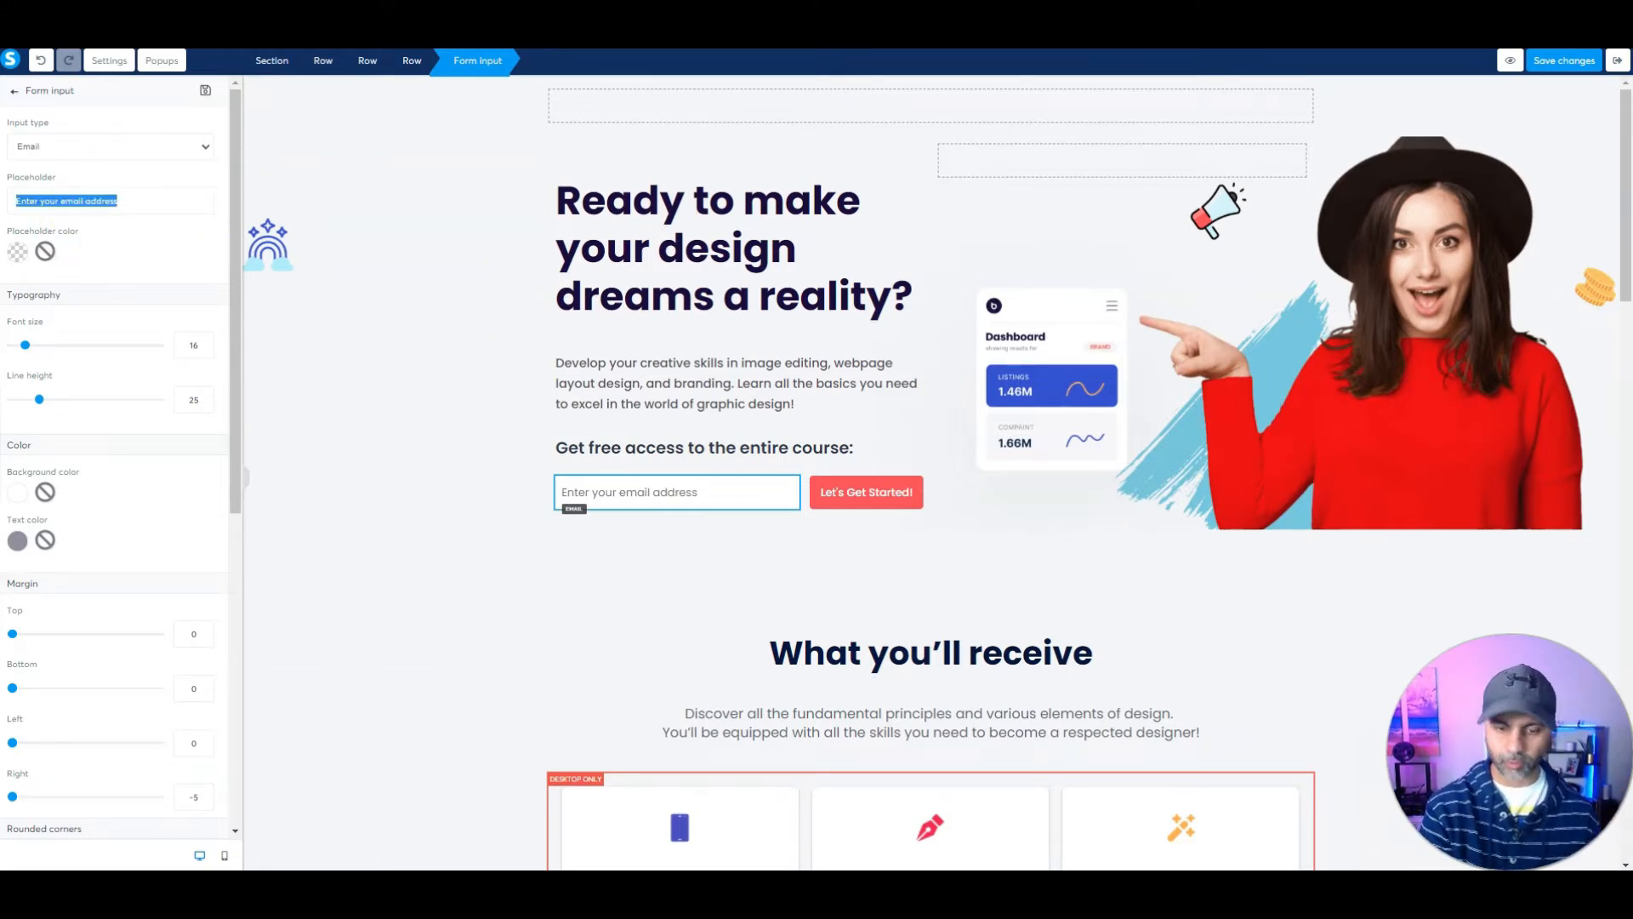
pyautogui.write('Yoiu')
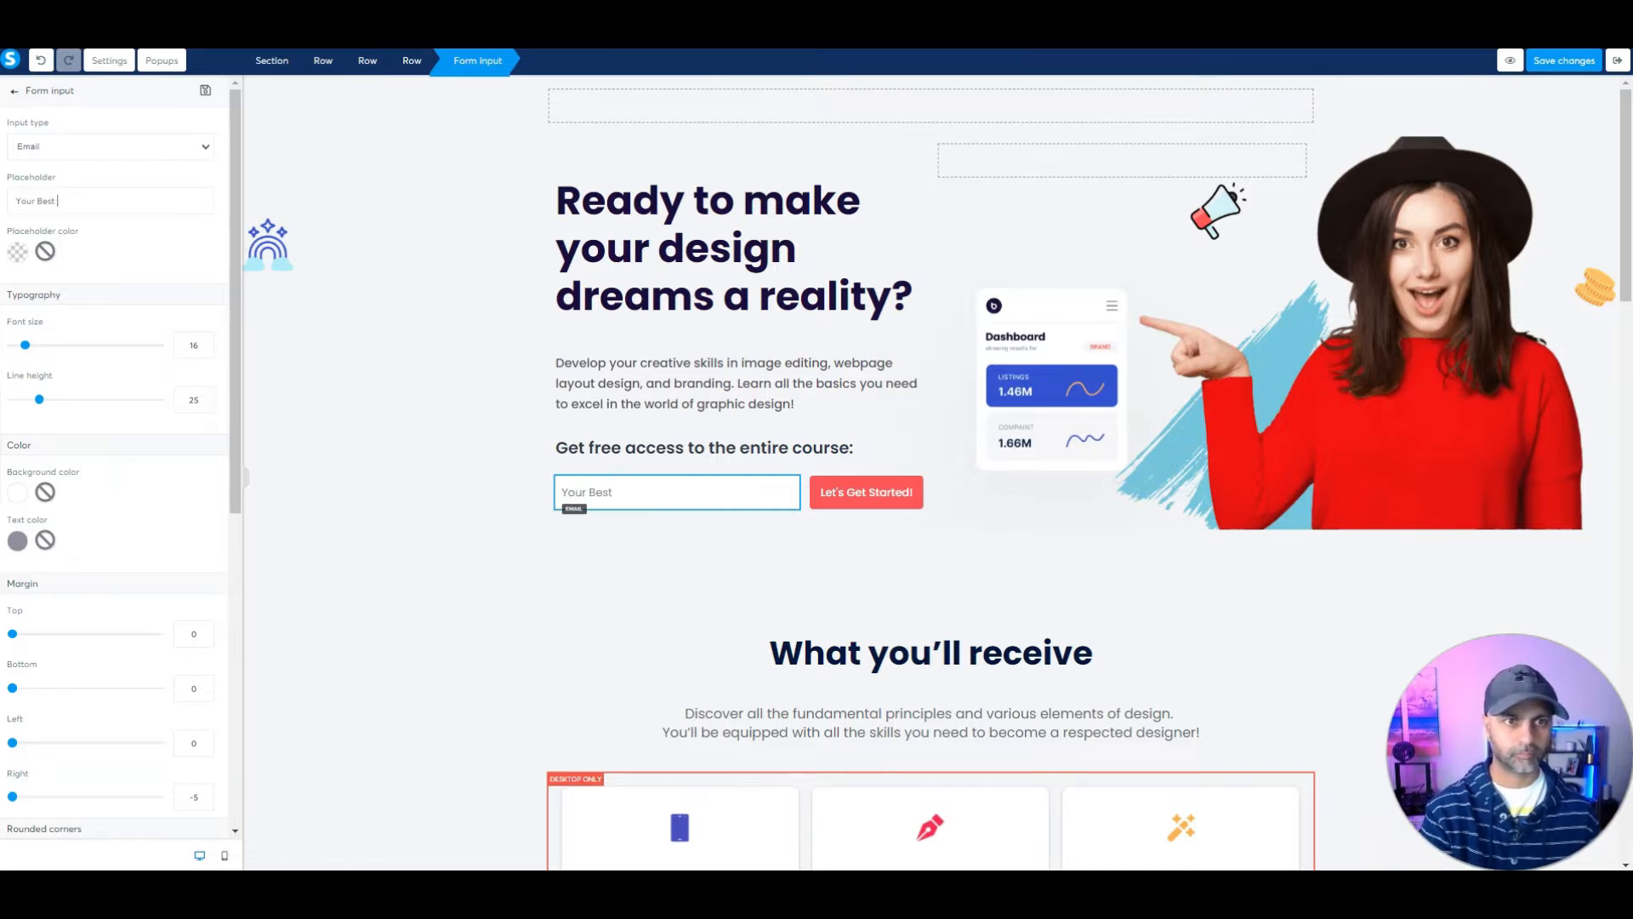
pyautogui.write('rimary Email')
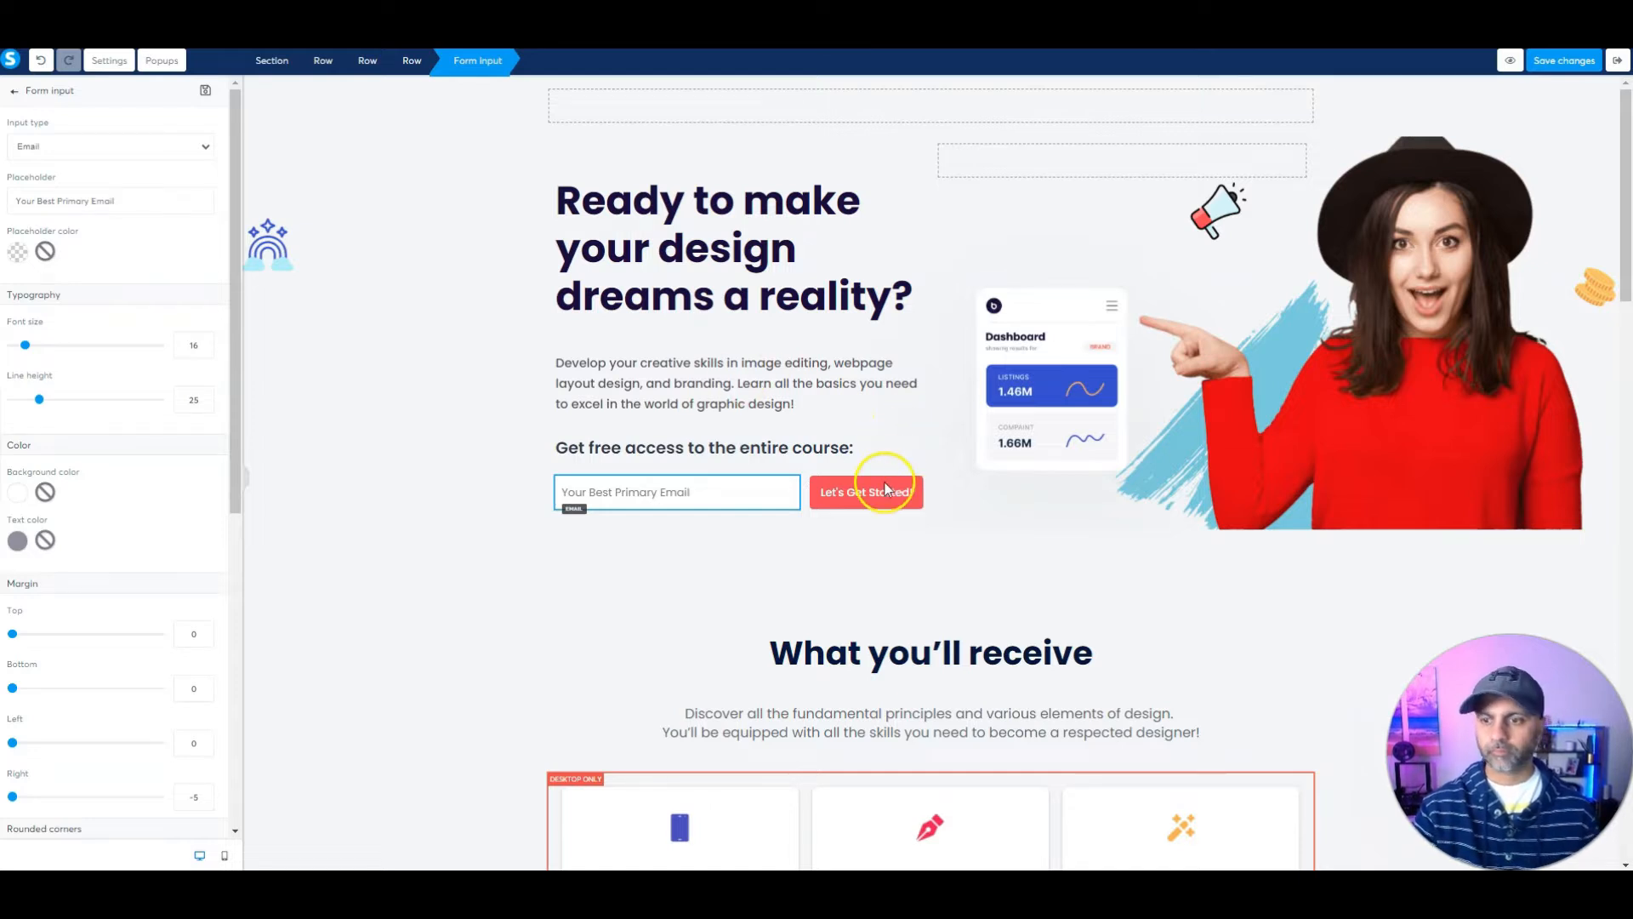
# Step: Review the "Let's Get Started!" button's click action choices, post-registration redirect choices and styling settings
pyautogui.click(861, 510)
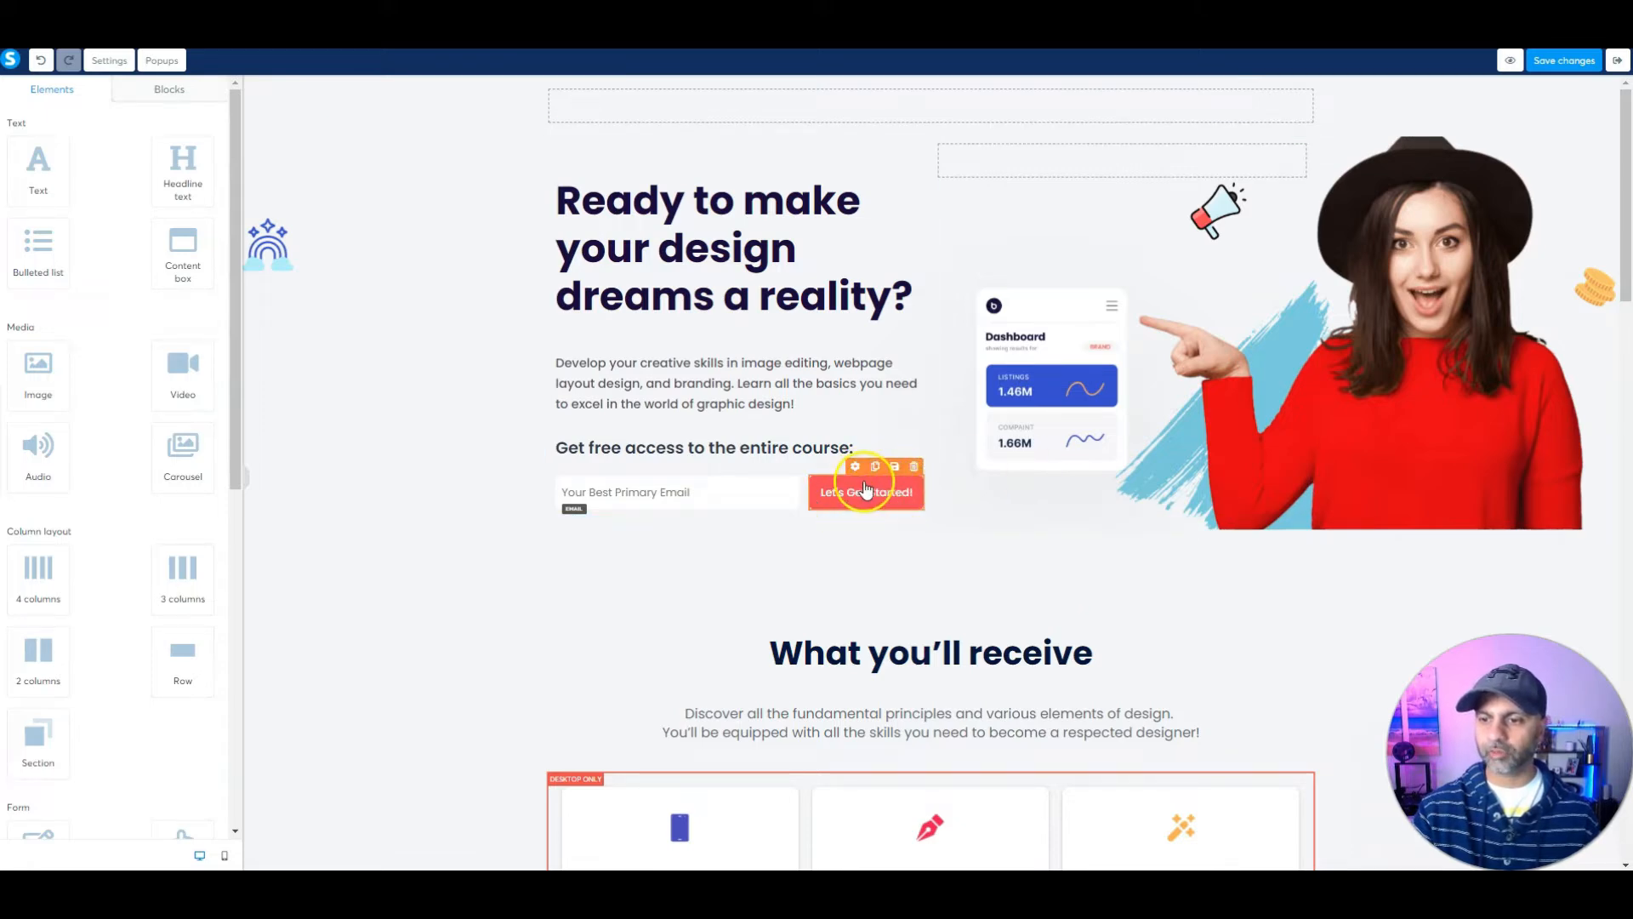
pyautogui.click(853, 468)
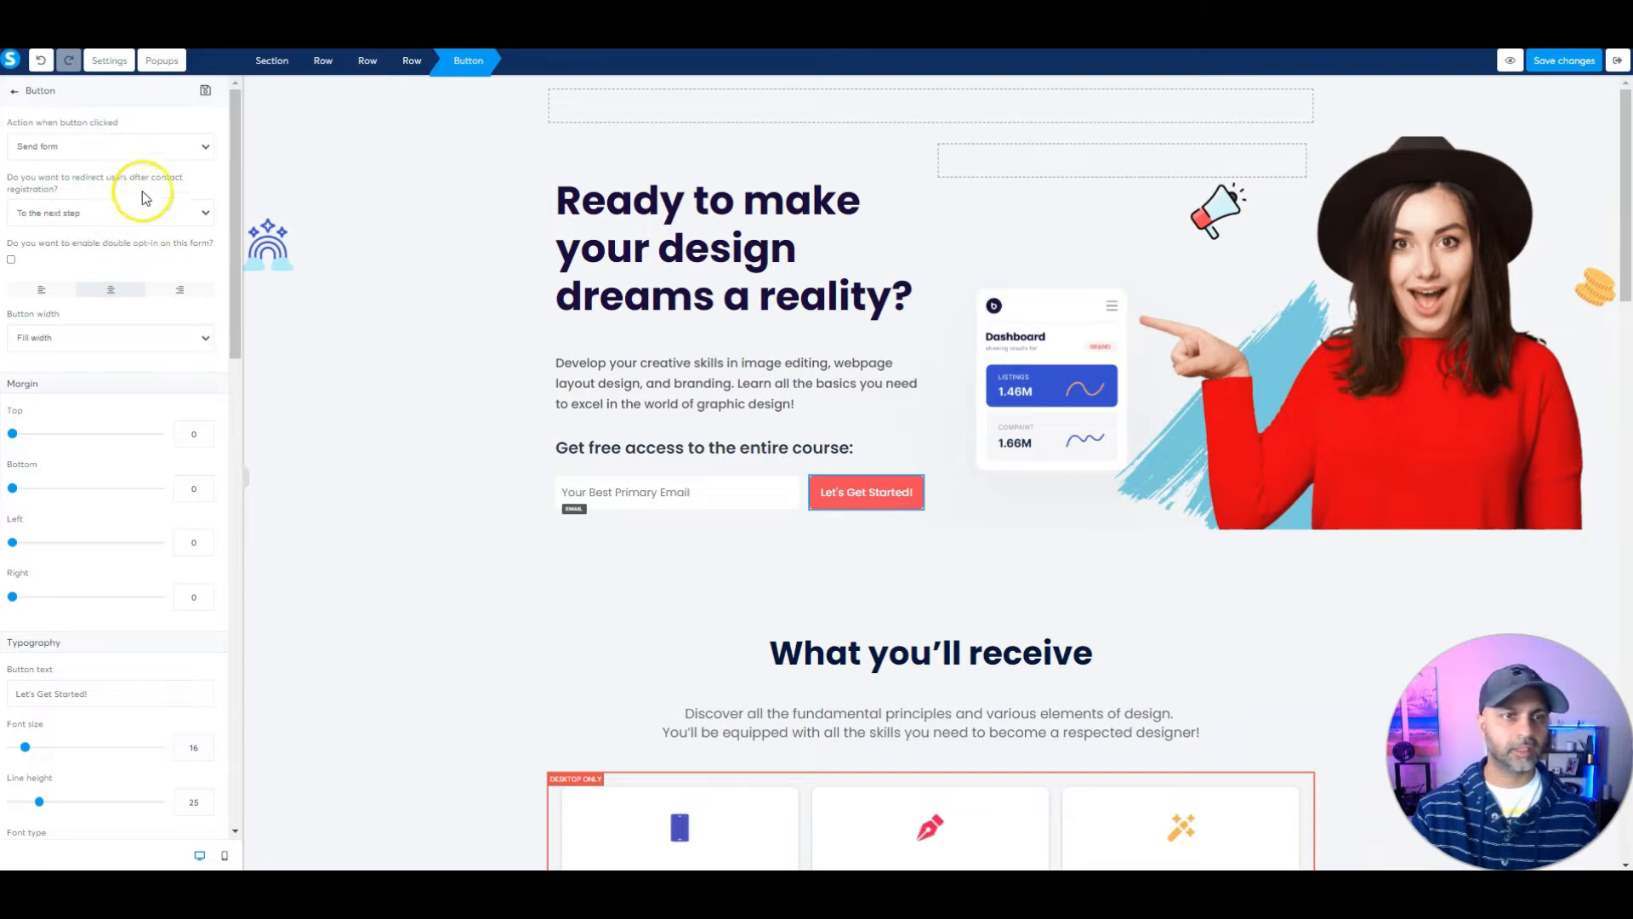
pyautogui.click(138, 151)
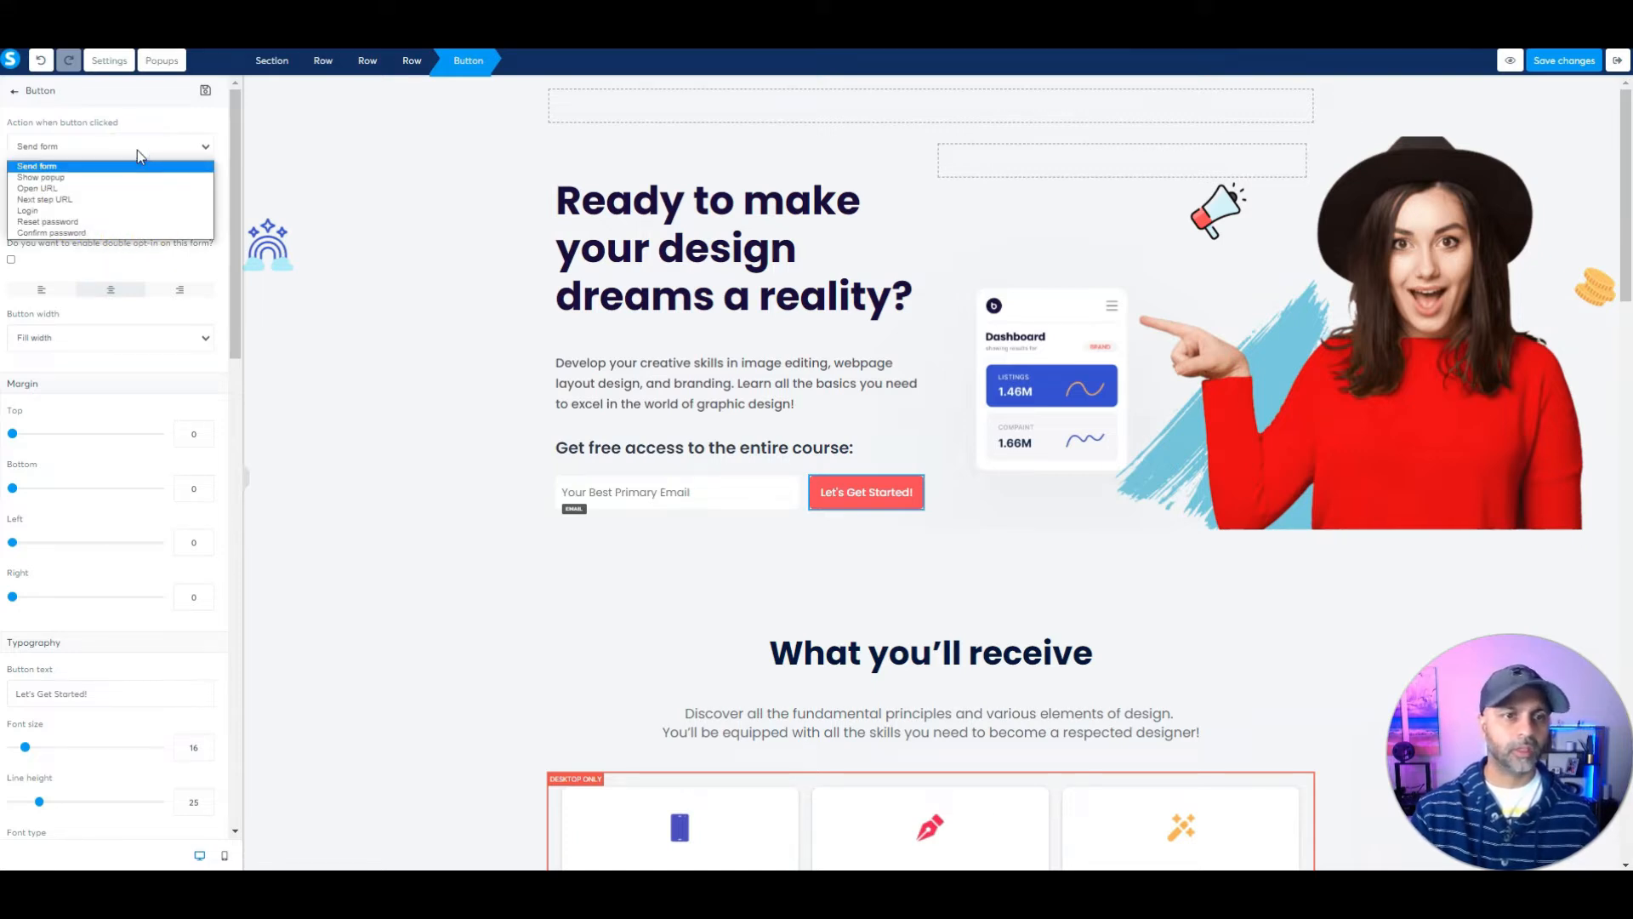
pyautogui.click(136, 150)
pyautogui.click(96, 212)
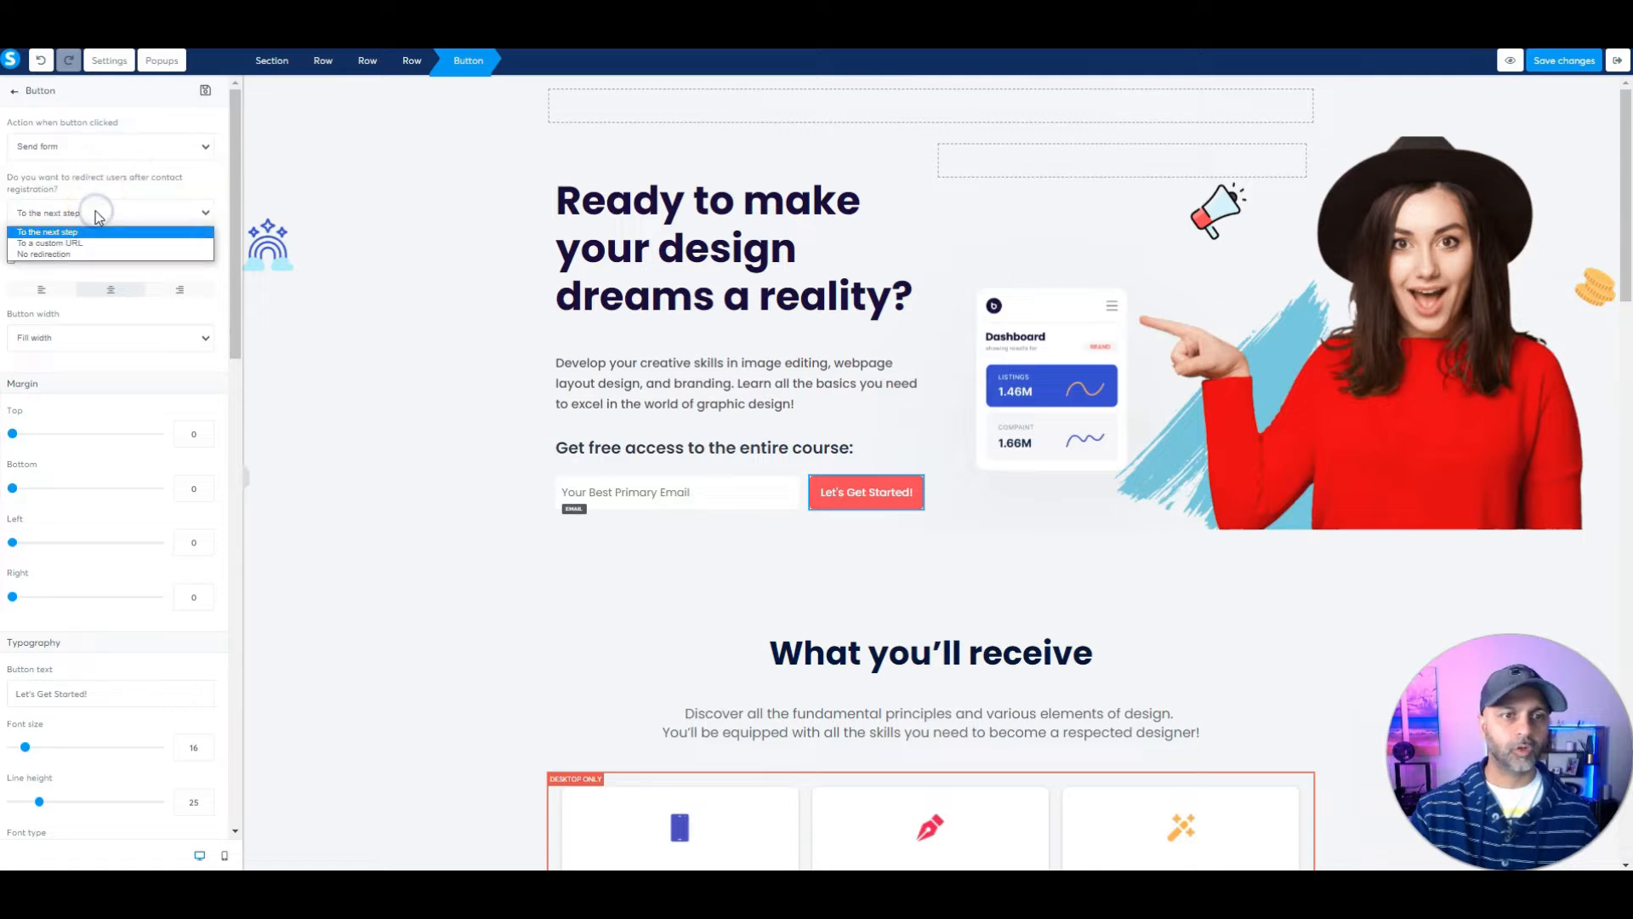
pyautogui.click(96, 213)
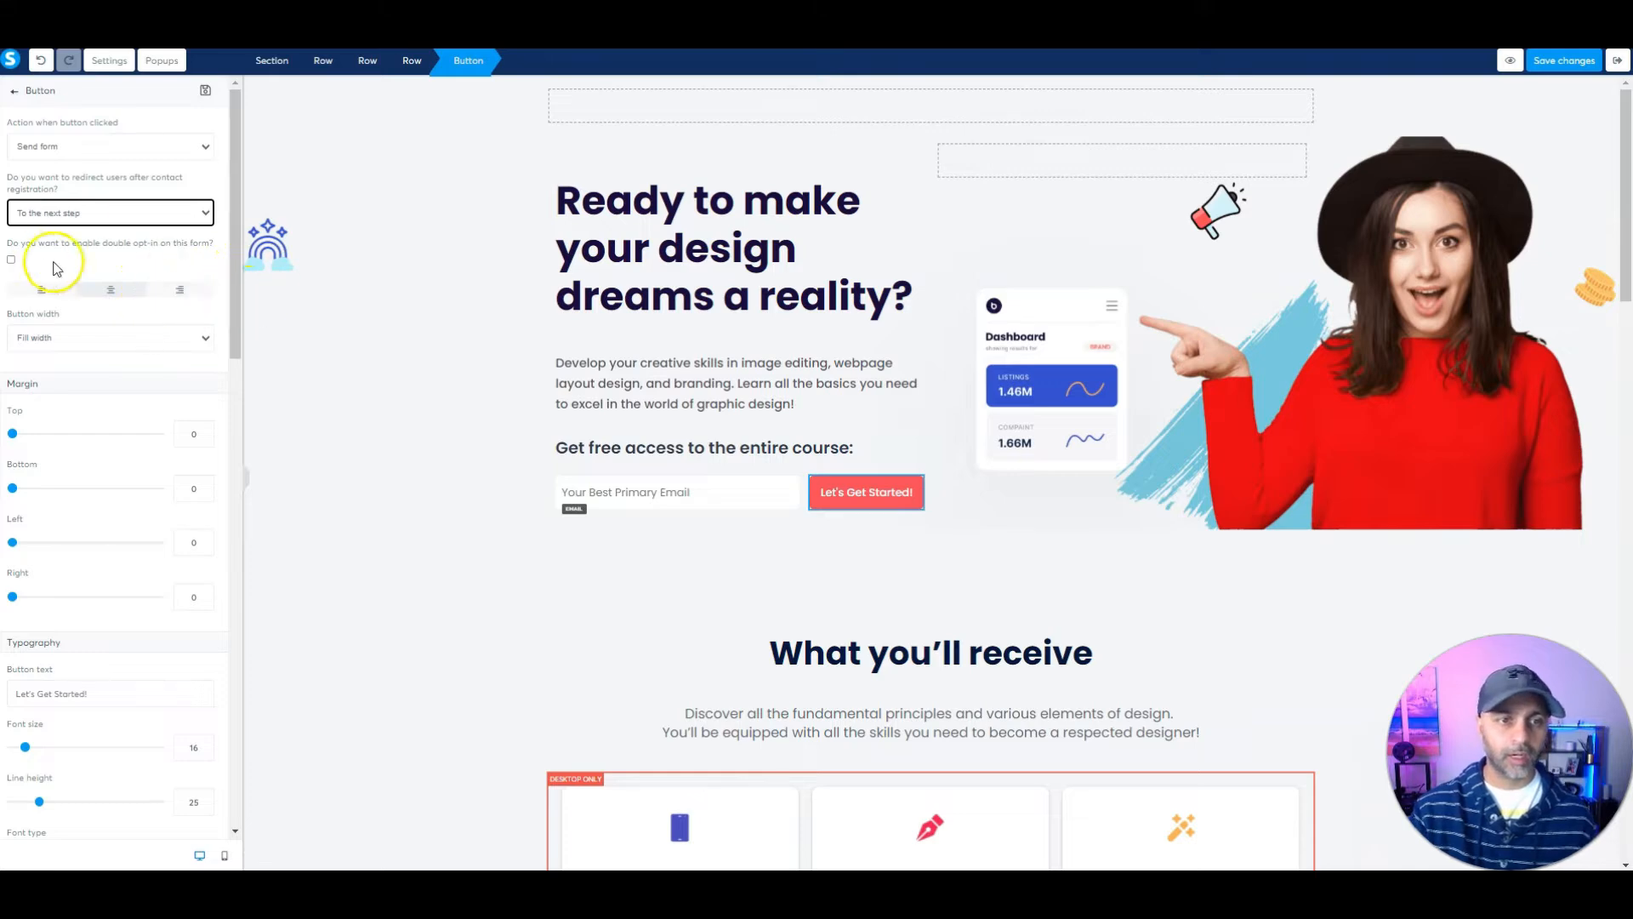
pyautogui.scroll(-10, 73, 411)
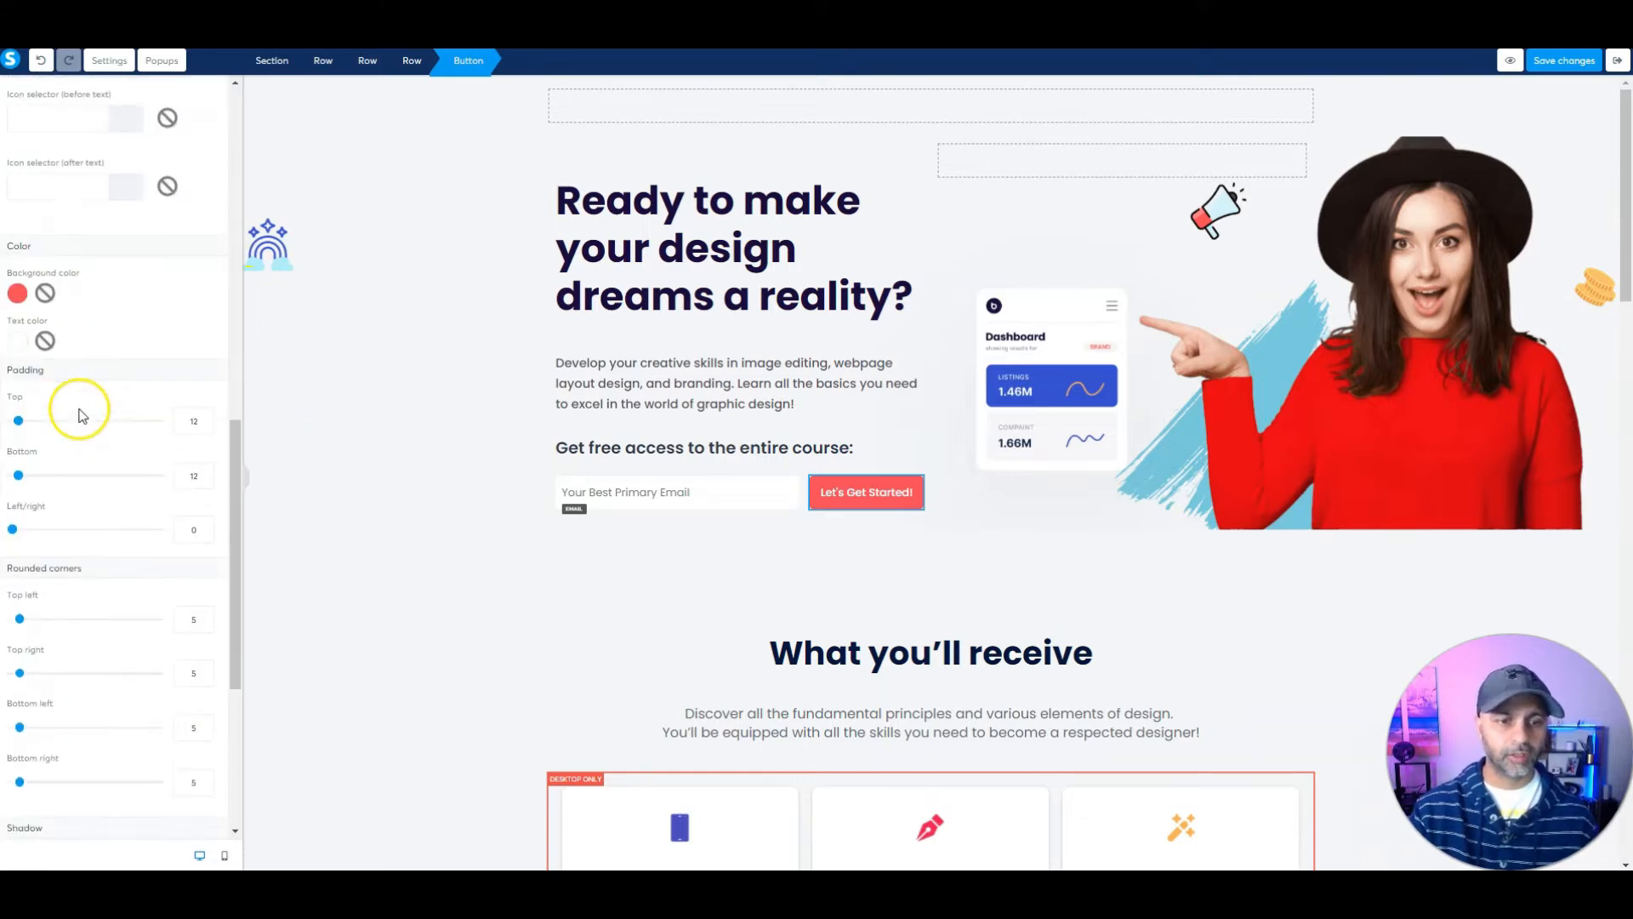
pyautogui.scroll(3, 95, 407)
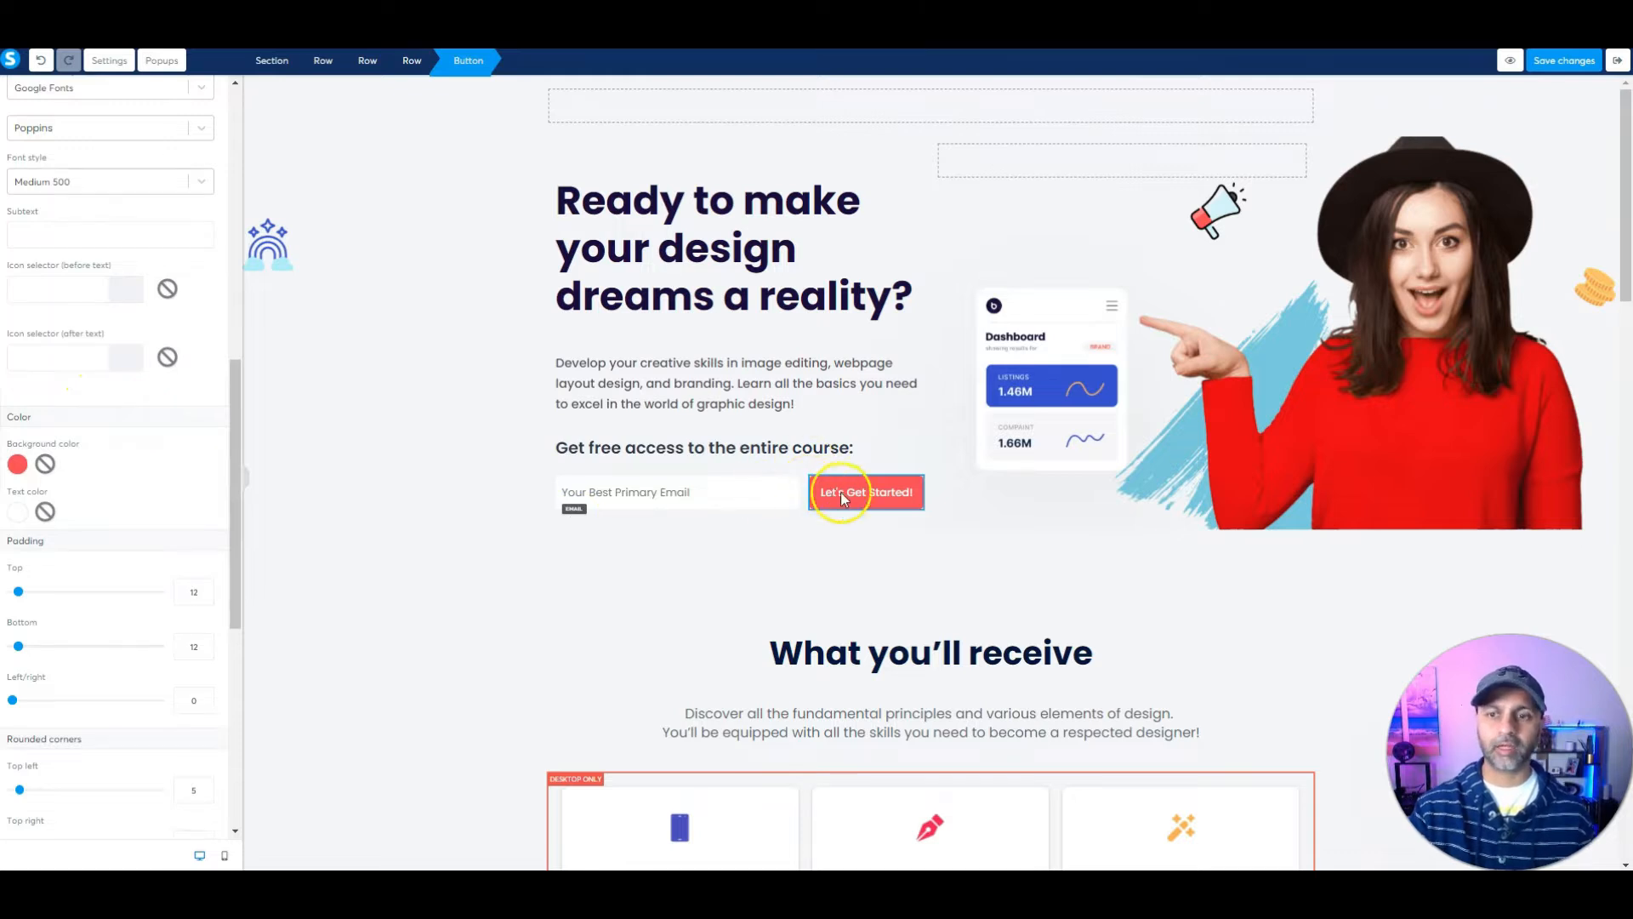
pyautogui.click(895, 493)
pyautogui.click(861, 469)
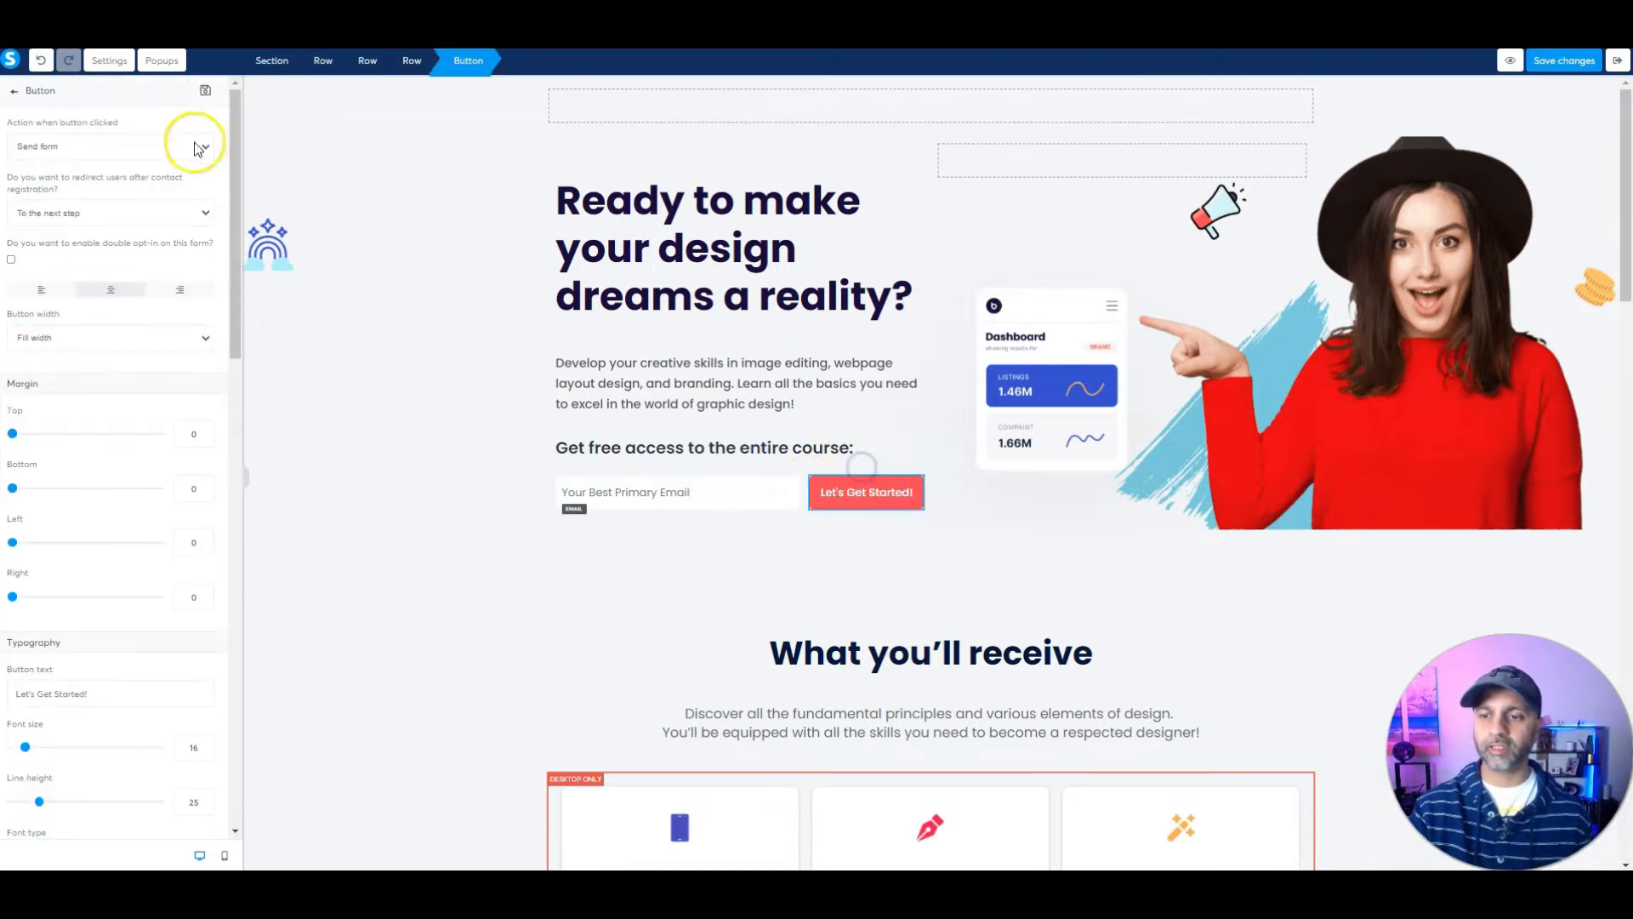
# Step: Review the email form input's settings, from the input type down to its corner, shadow, border and visibility options
pyautogui.click(654, 492)
pyautogui.click(731, 467)
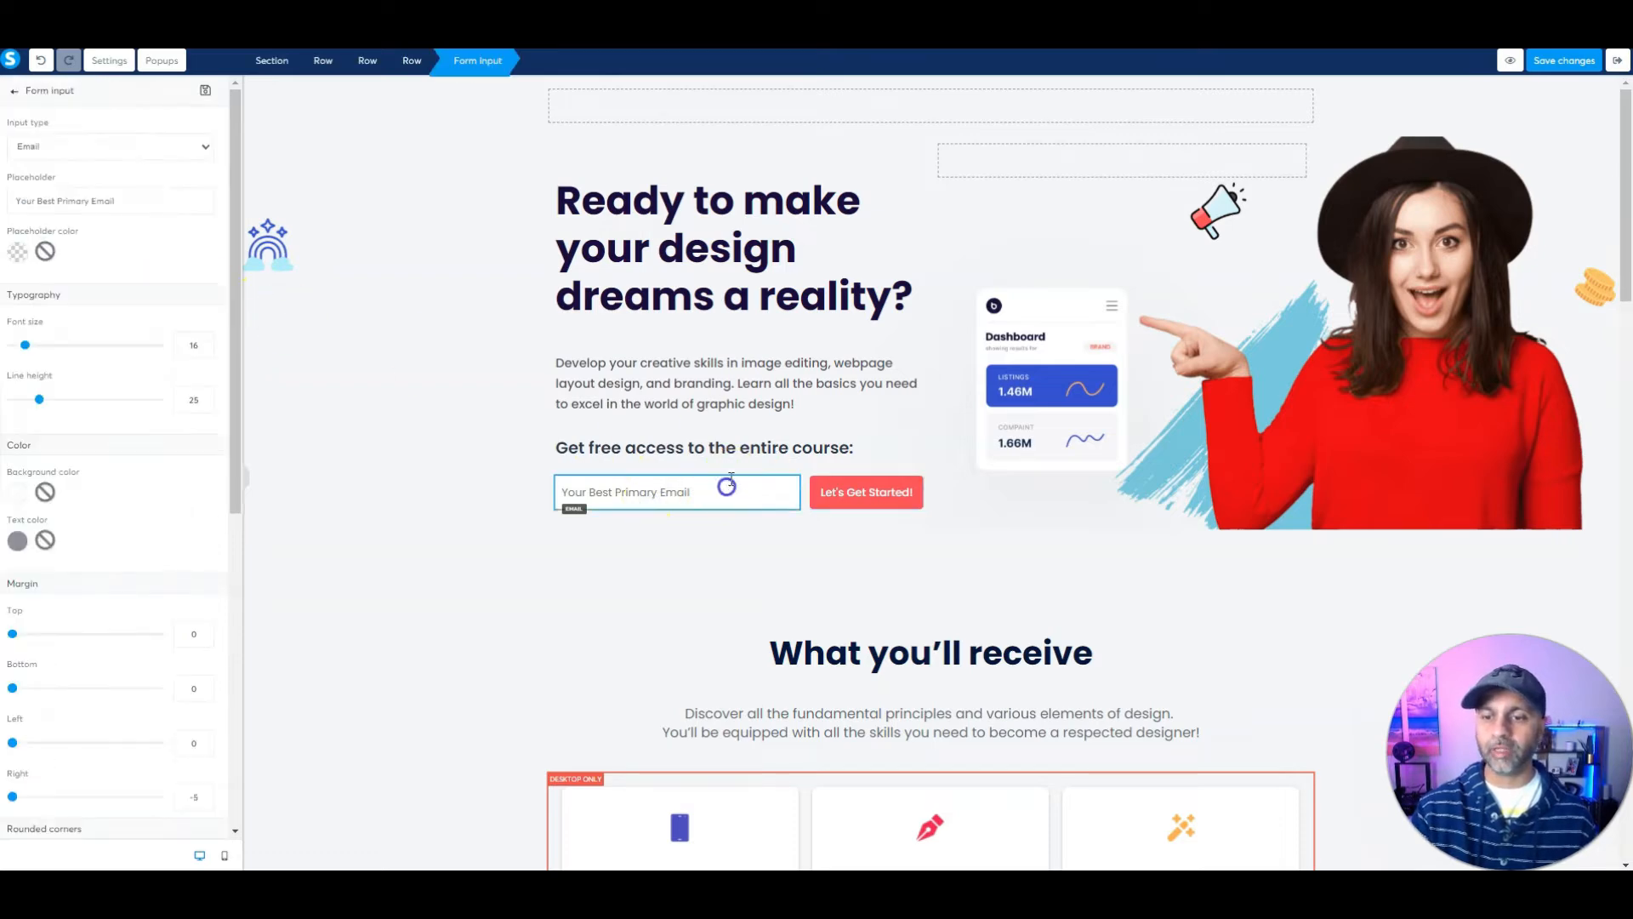
pyautogui.click(734, 470)
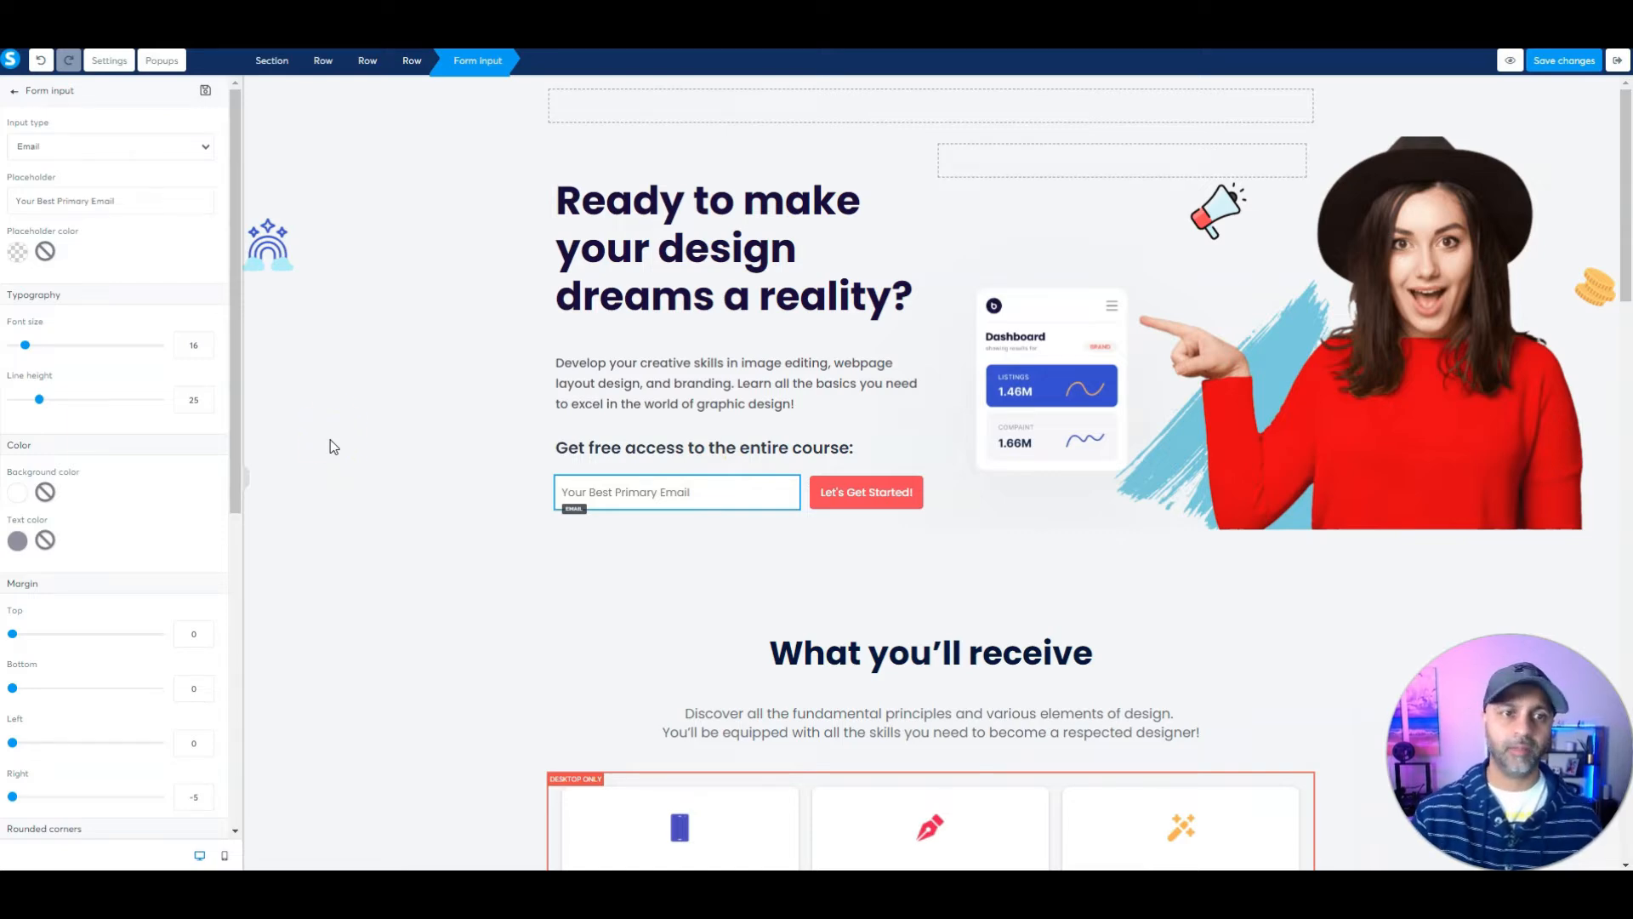
pyautogui.scroll(-7, 208, 380)
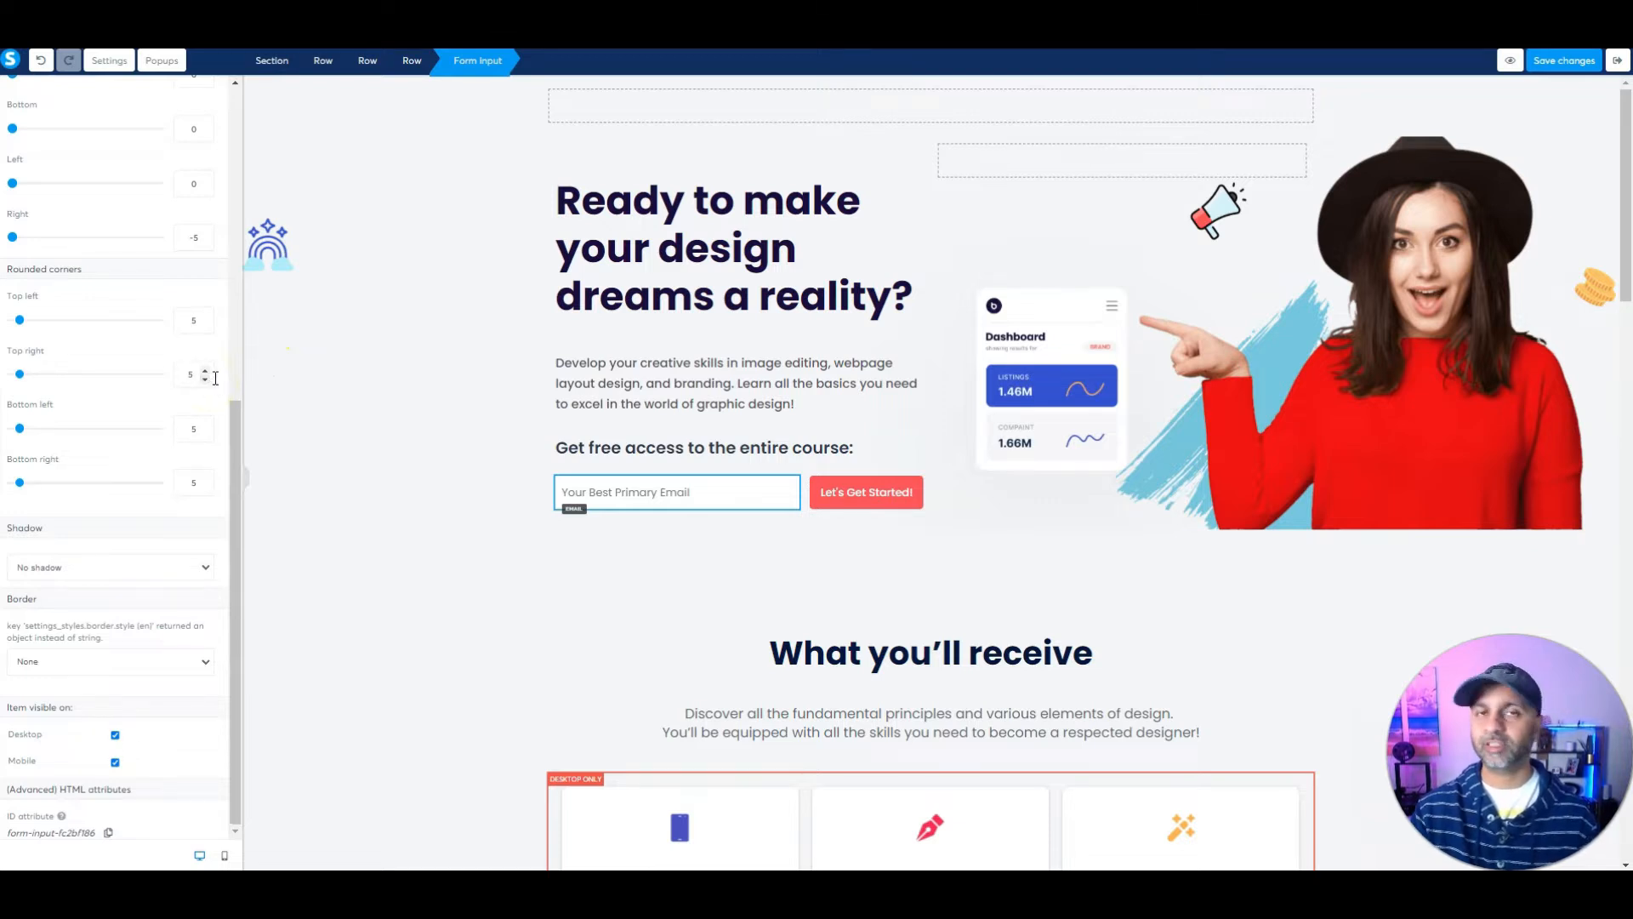
# Step: Apply a hard shadow to the "Let's Get Started!" button and save the squeeze page changes
pyautogui.click(862, 499)
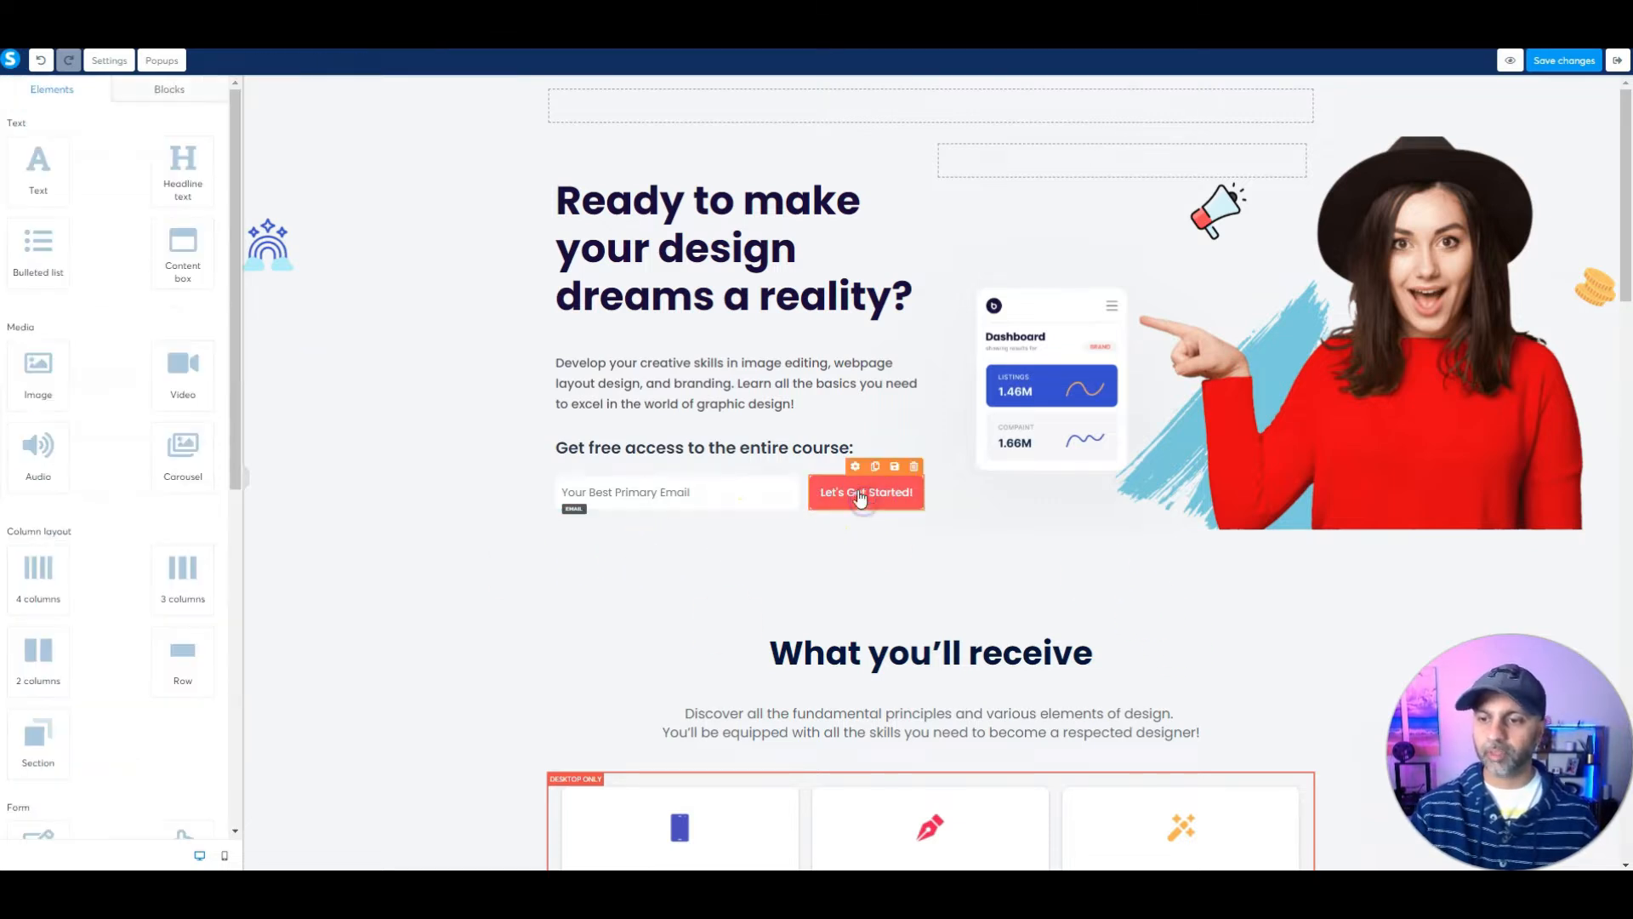
pyautogui.scroll(-5, 106, 563)
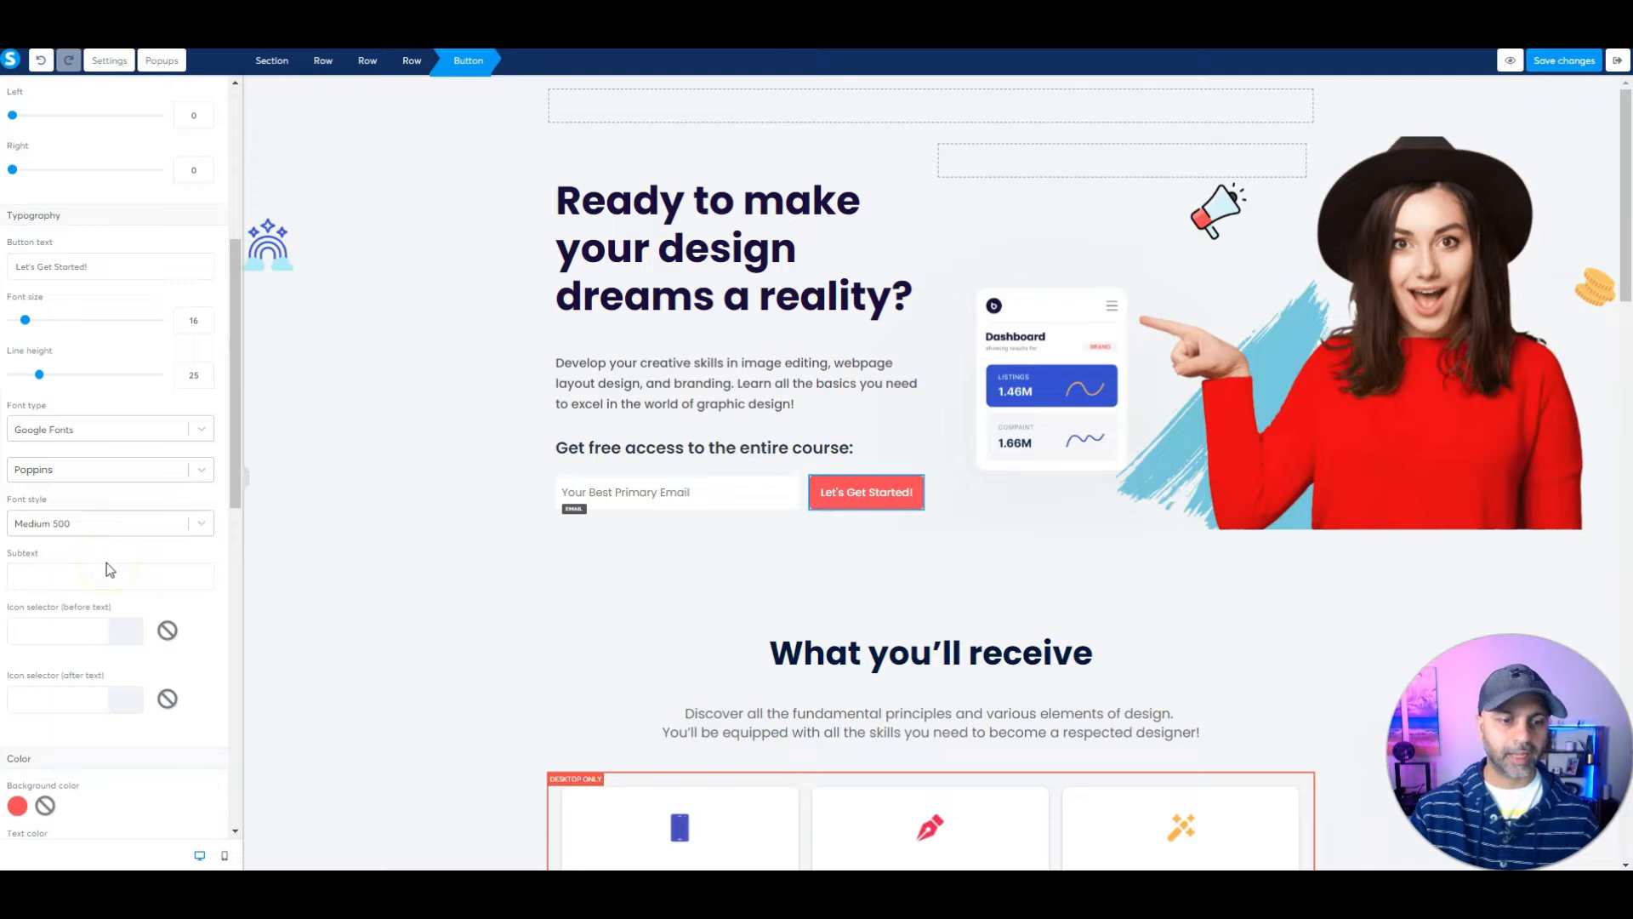
pyautogui.scroll(-10, 106, 563)
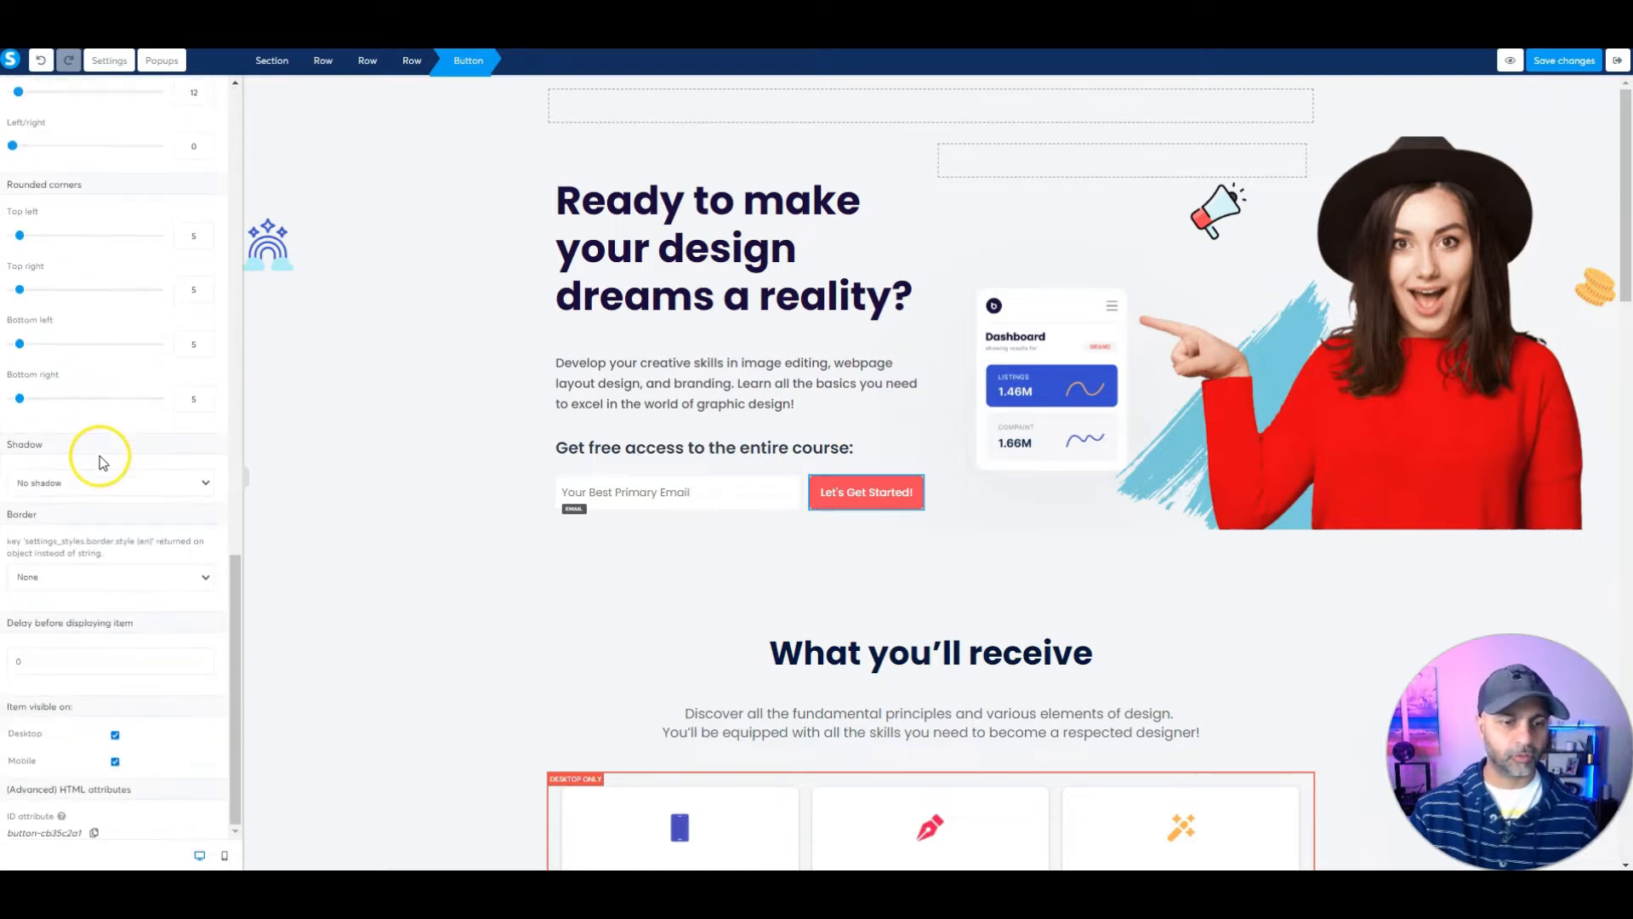
pyautogui.click(109, 480)
pyautogui.click(82, 533)
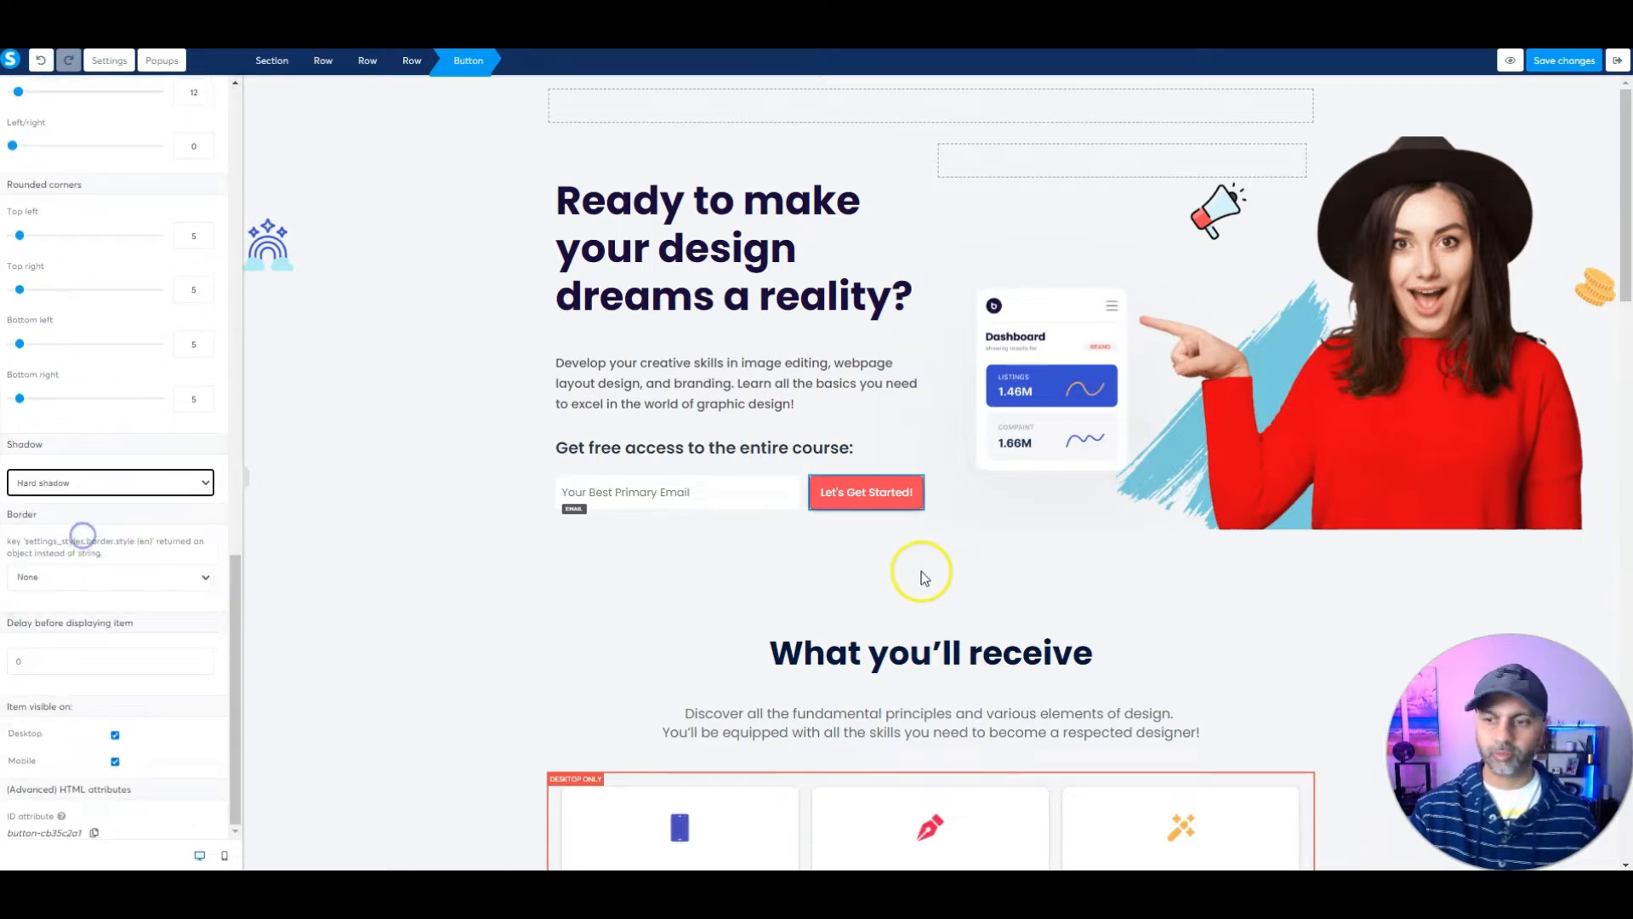
pyautogui.click(966, 538)
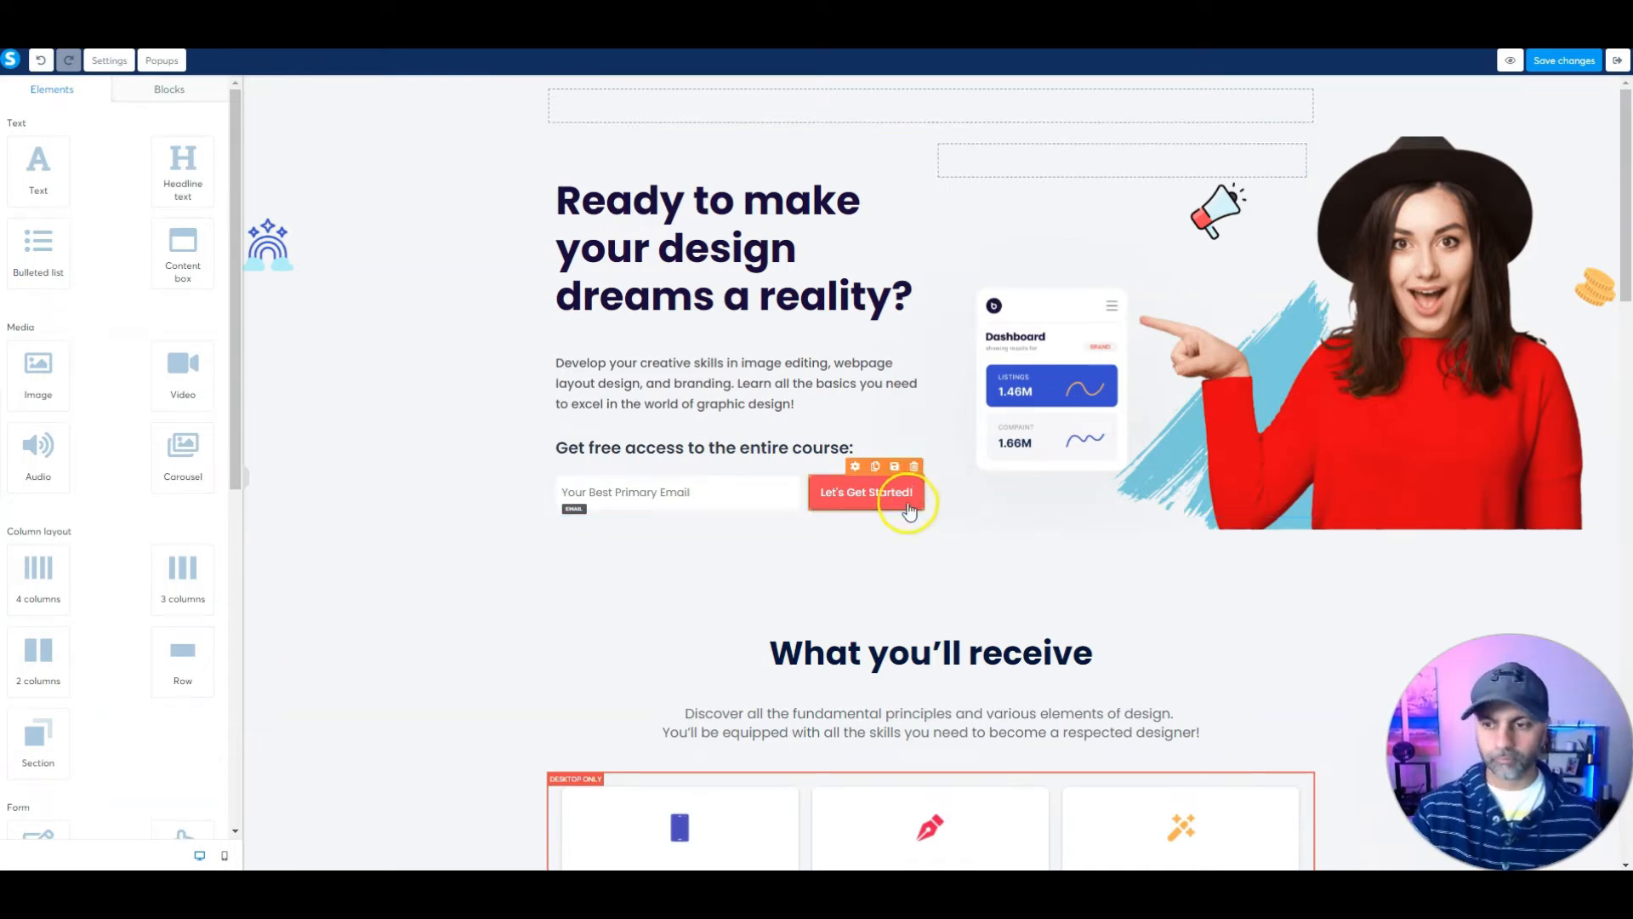
pyautogui.click(855, 469)
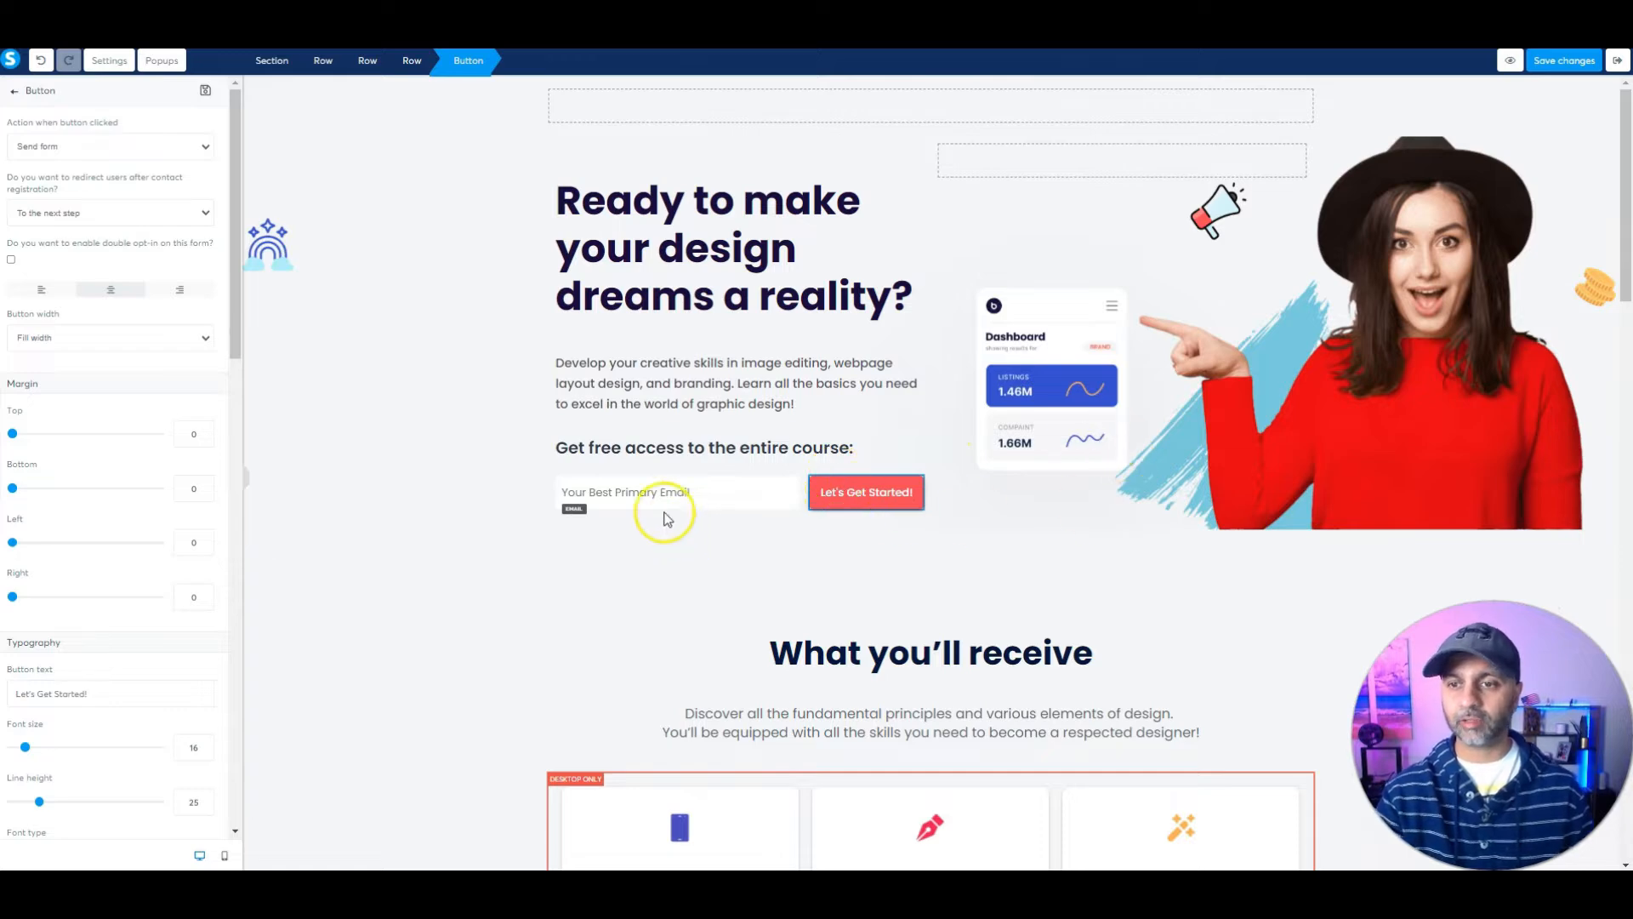
pyautogui.click(1564, 60)
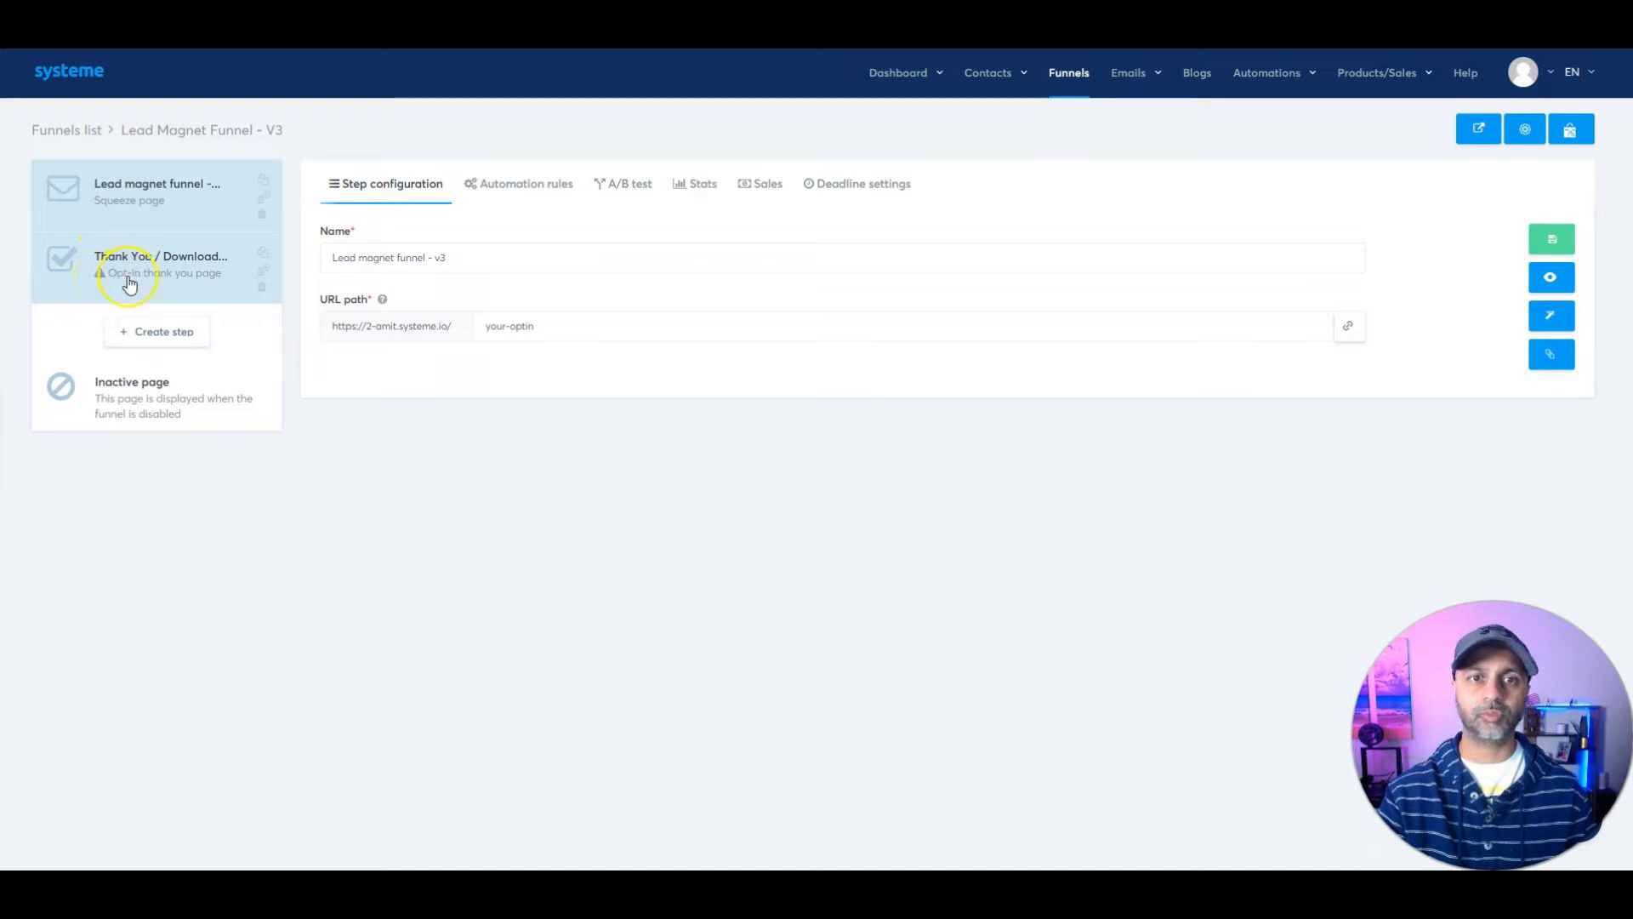
# Step: Choose the "Thank you for subscribing!" template for the Thank You / Download Page step and save the step configuration
pyautogui.click(193, 291)
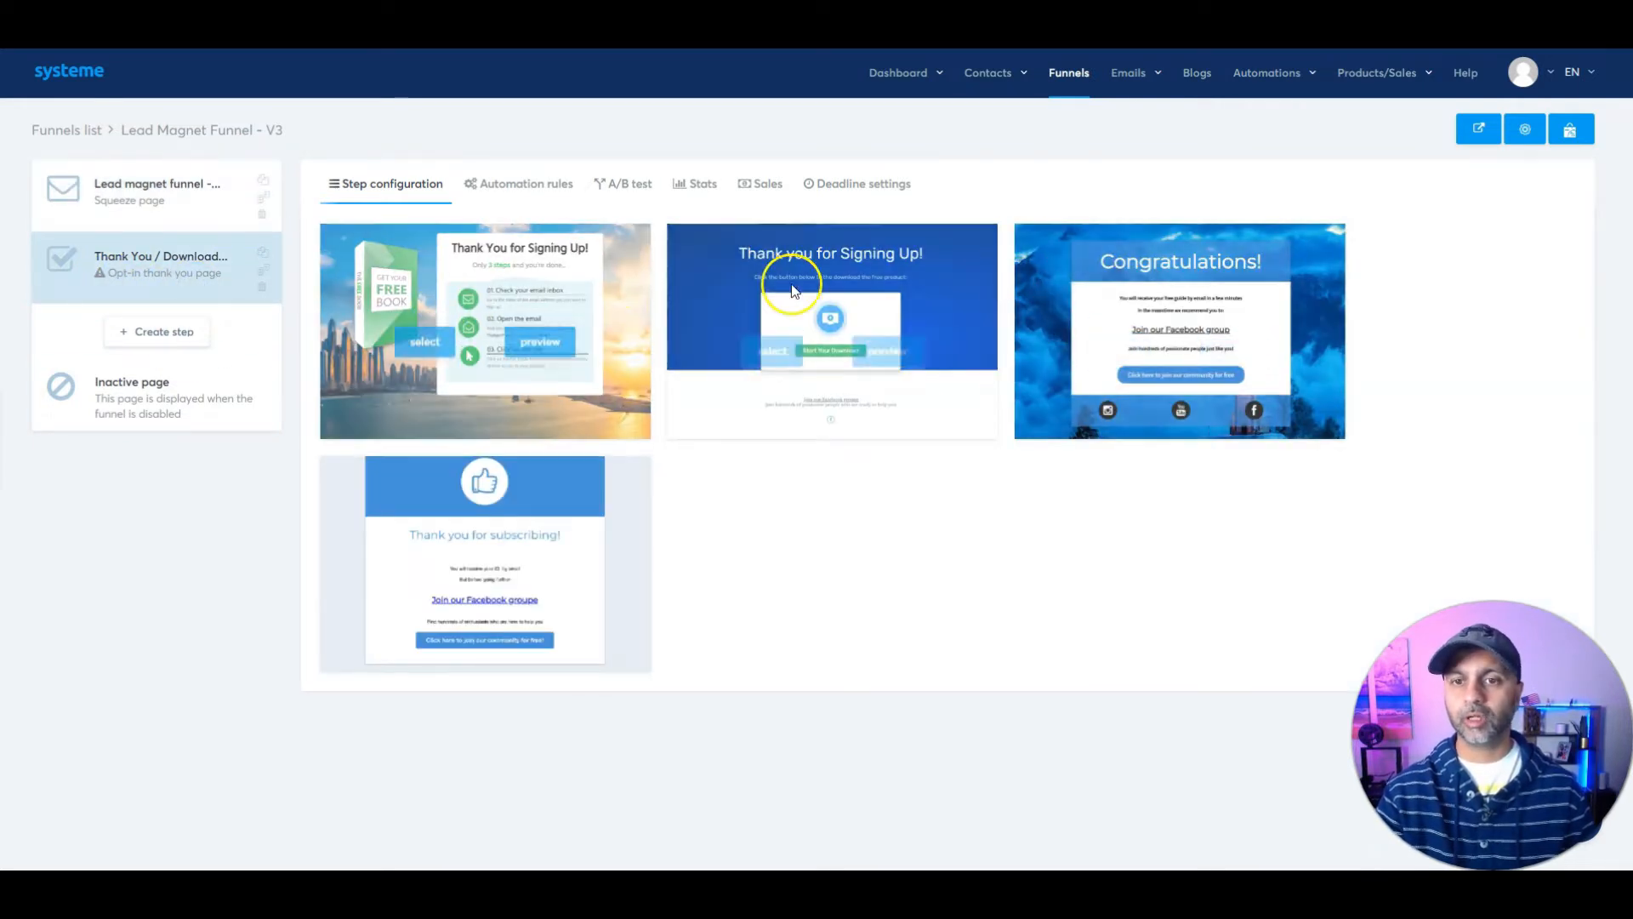
pyautogui.moveTo(487, 608)
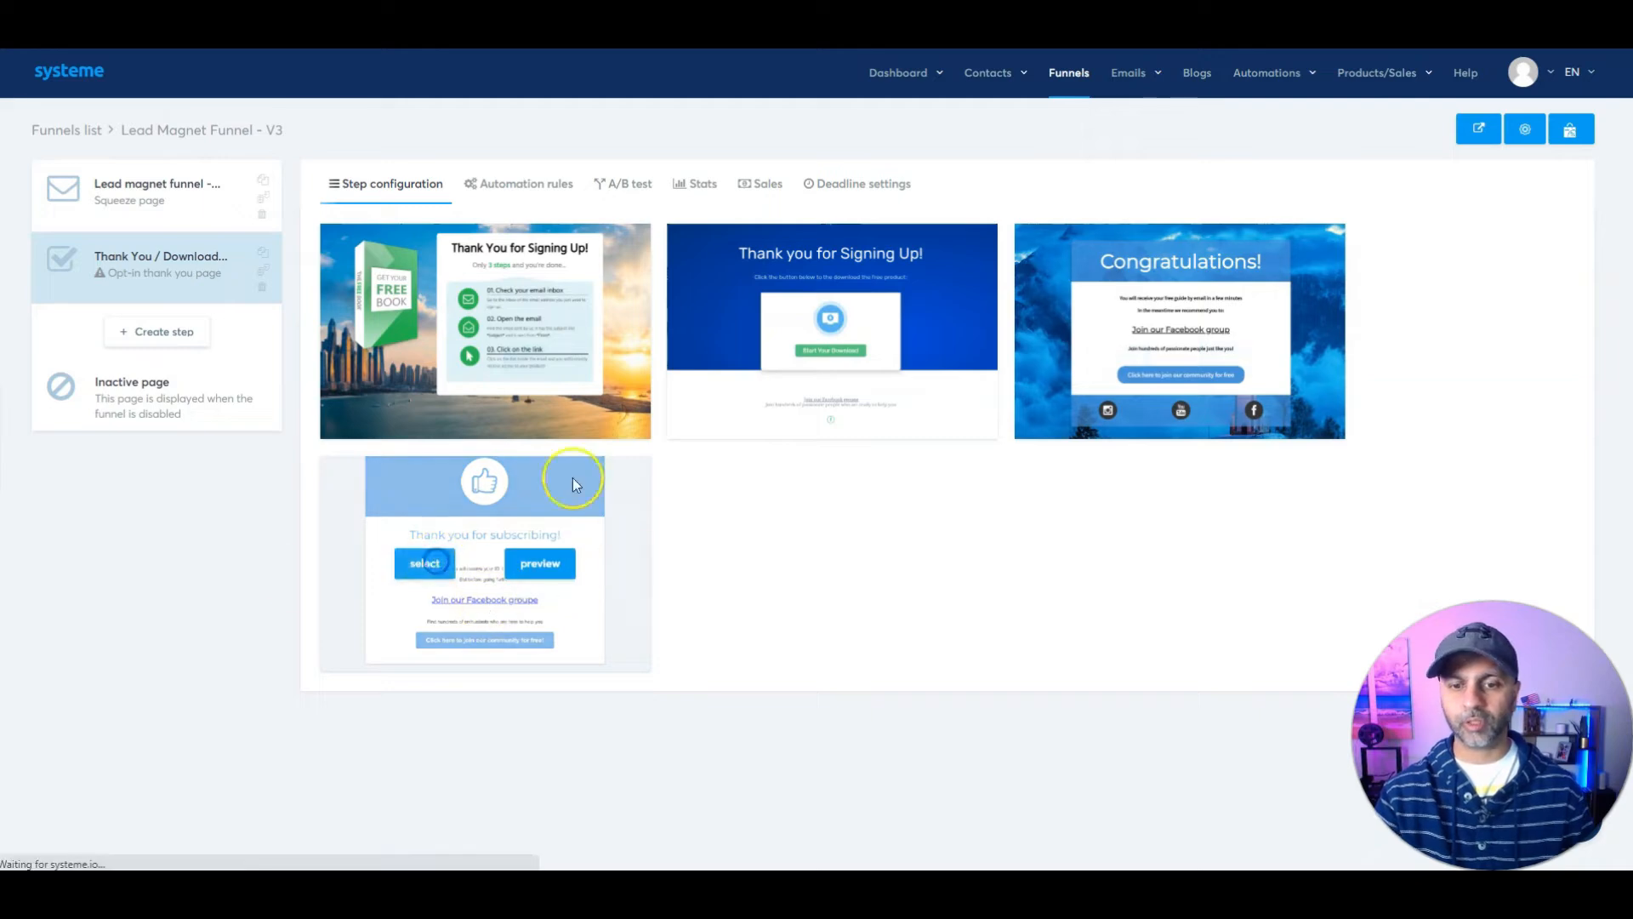
pyautogui.click(409, 564)
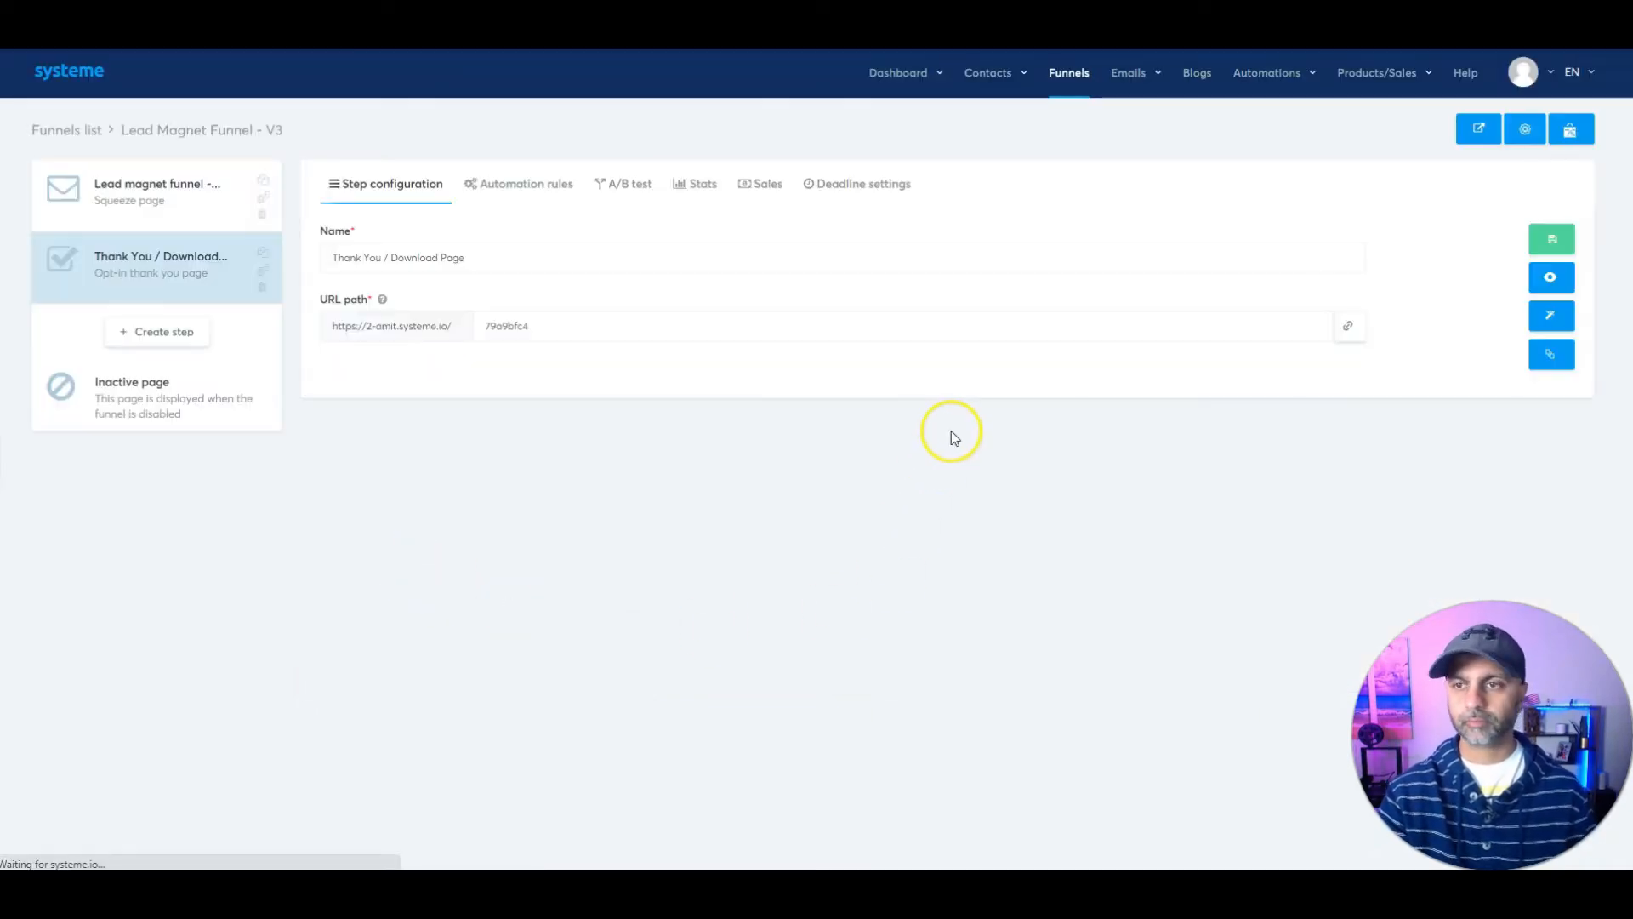
pyautogui.click(1553, 243)
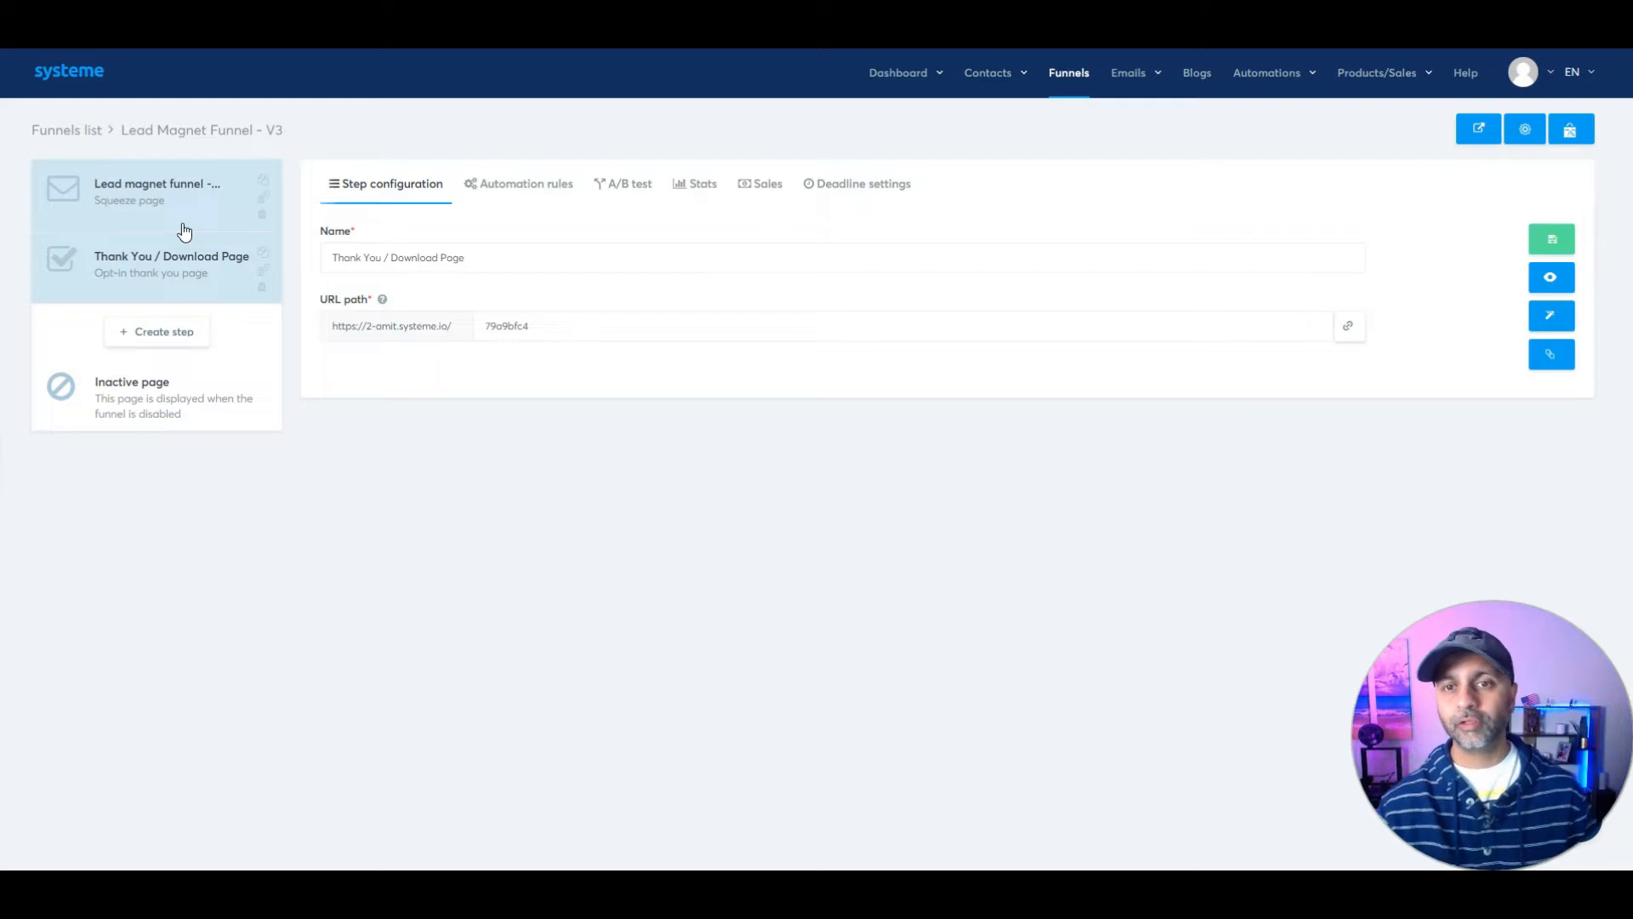
# Step: Add an automation rule to the Thank You / Download Page step with the "Funnel step form subscribed" trigger
pyautogui.click(491, 196)
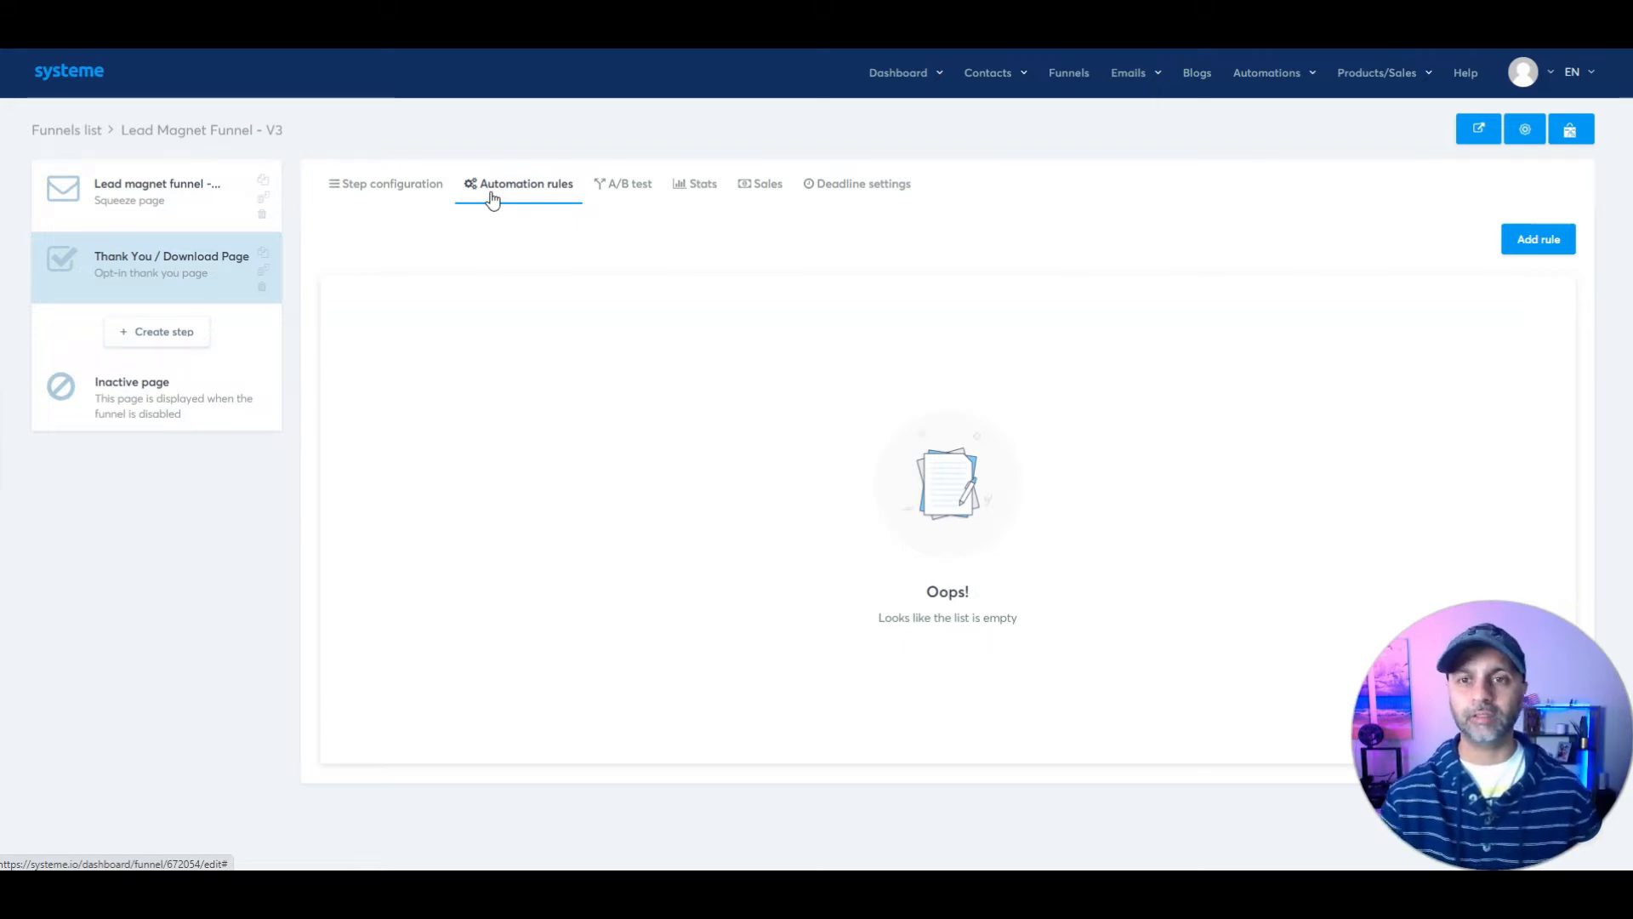
pyautogui.click(1540, 242)
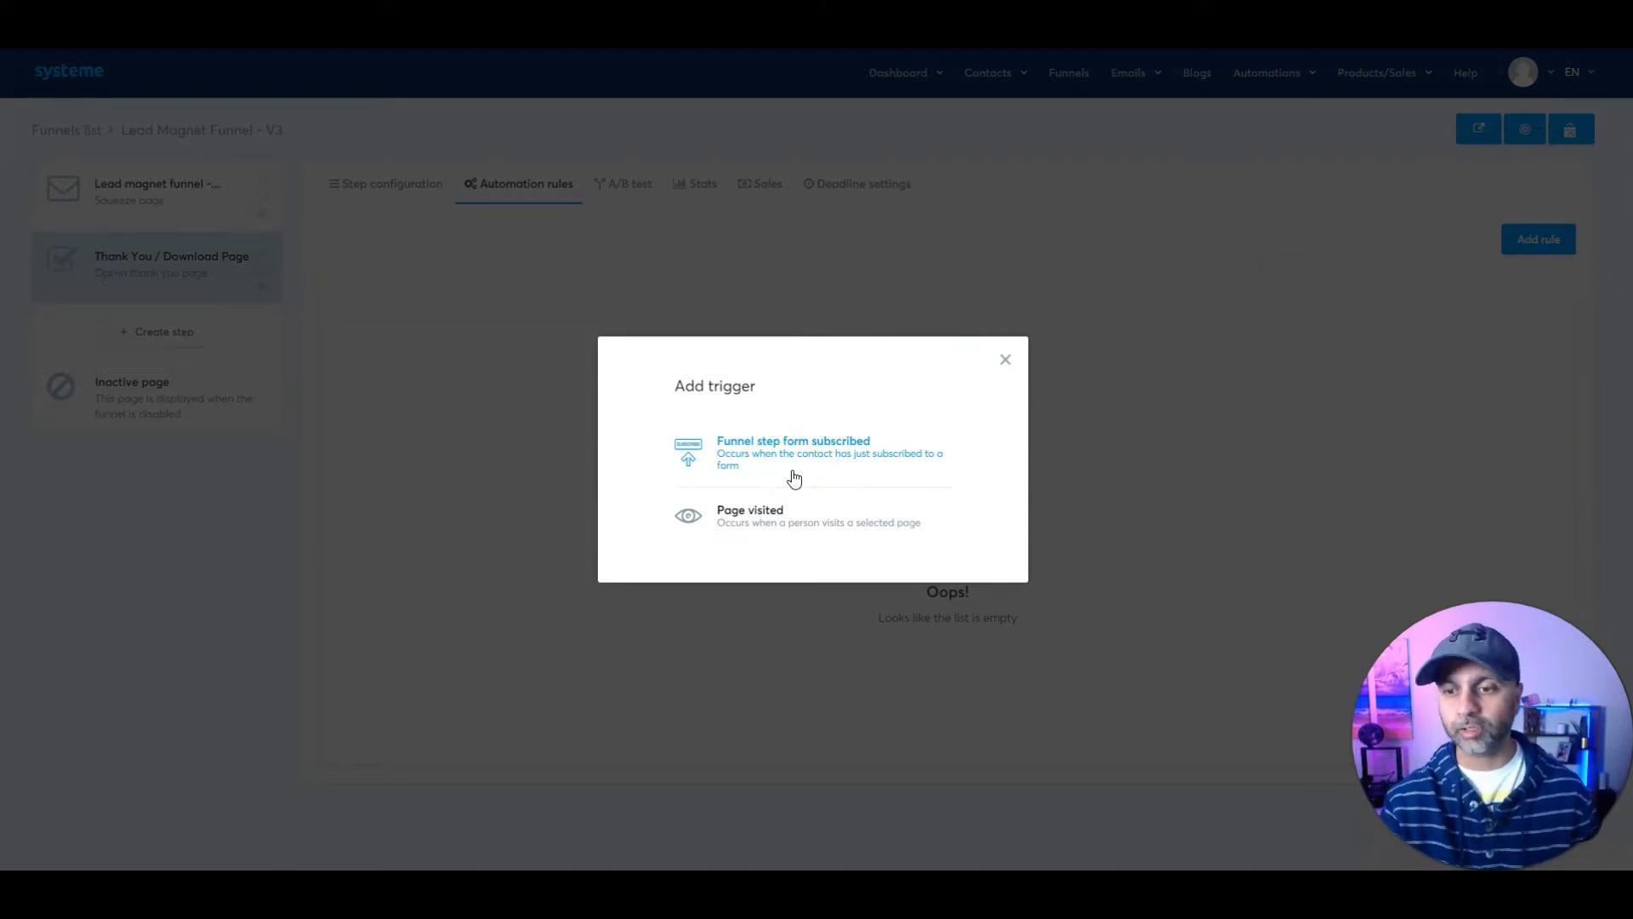
pyautogui.click(765, 532)
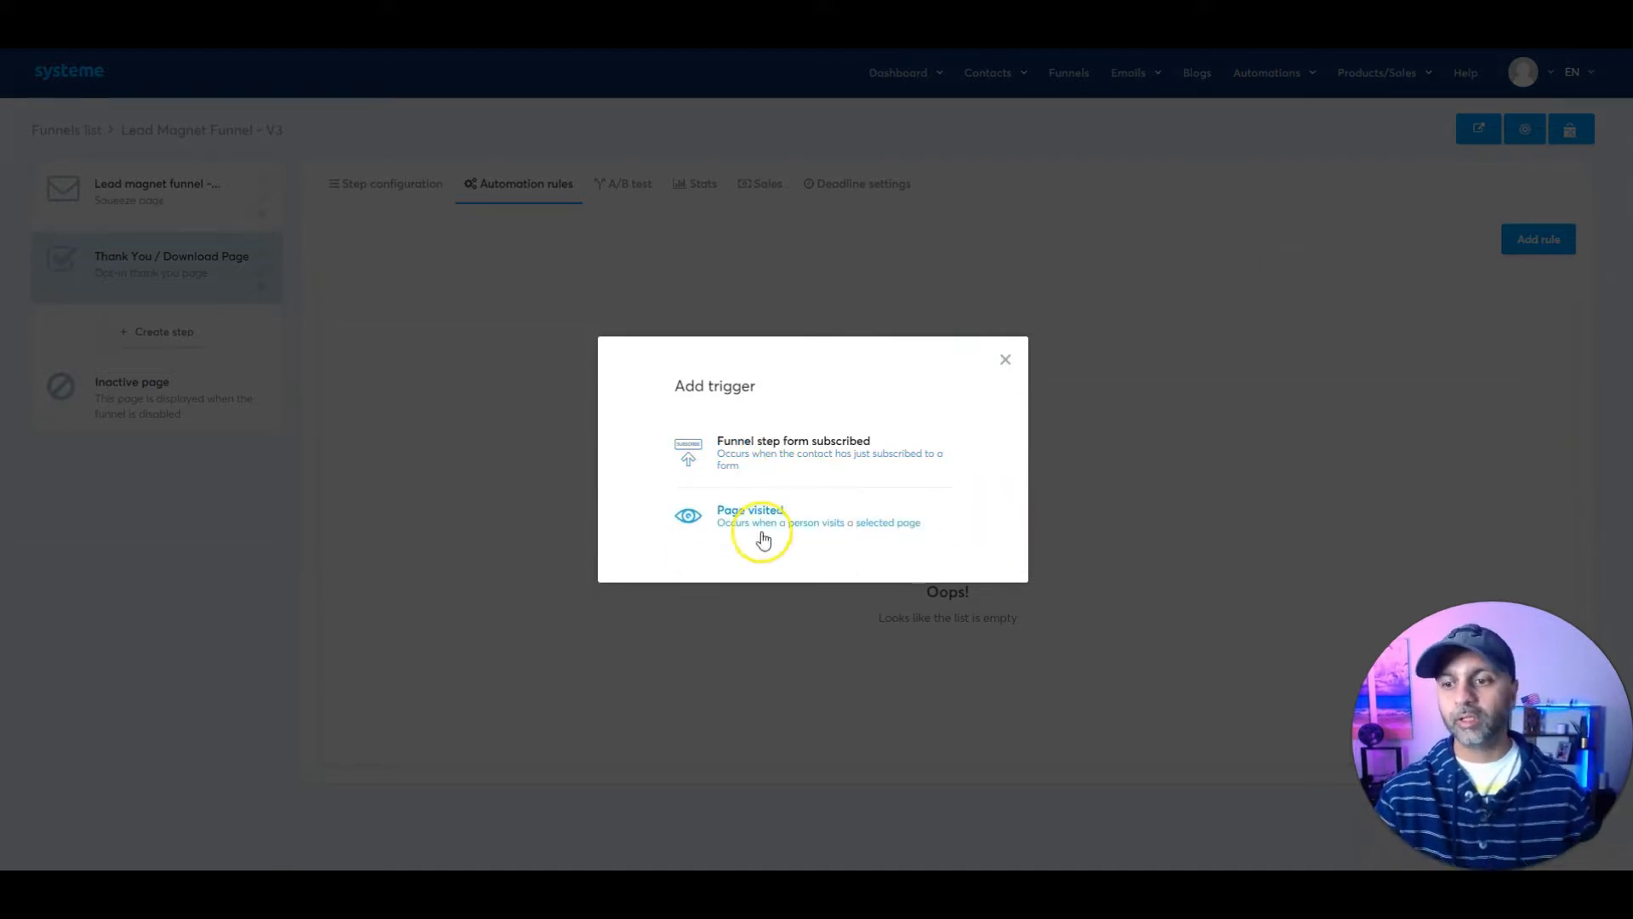
pyautogui.click(824, 458)
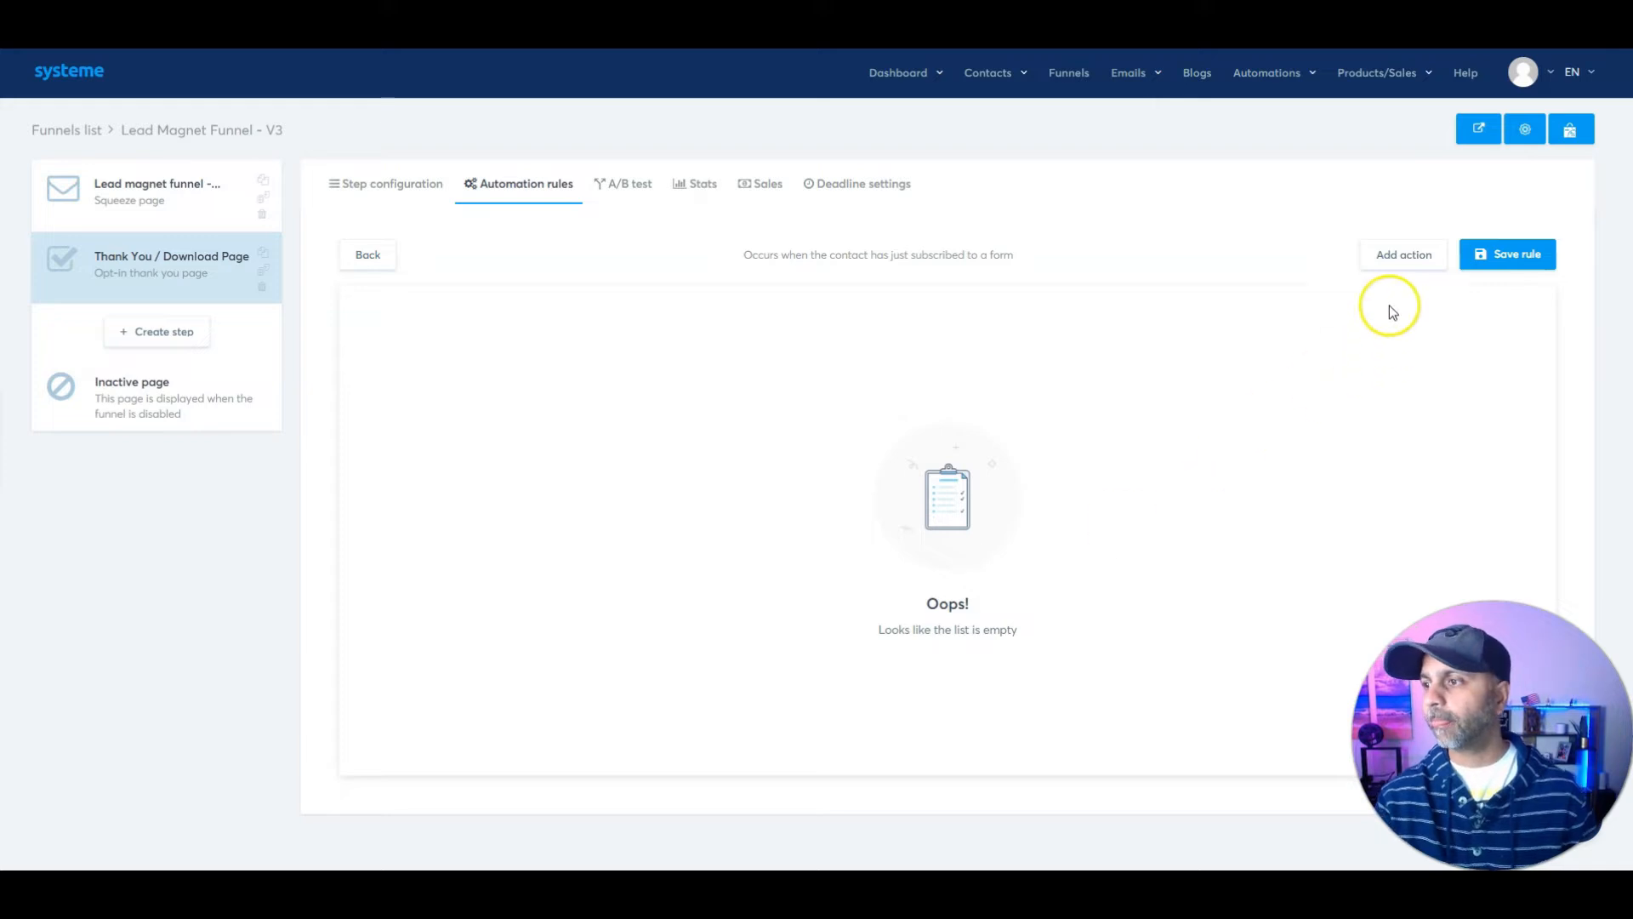
# Step: Add an action to the rule that tags the contact with "LeadMagnetFunnel" and save the rule
pyautogui.click(1404, 255)
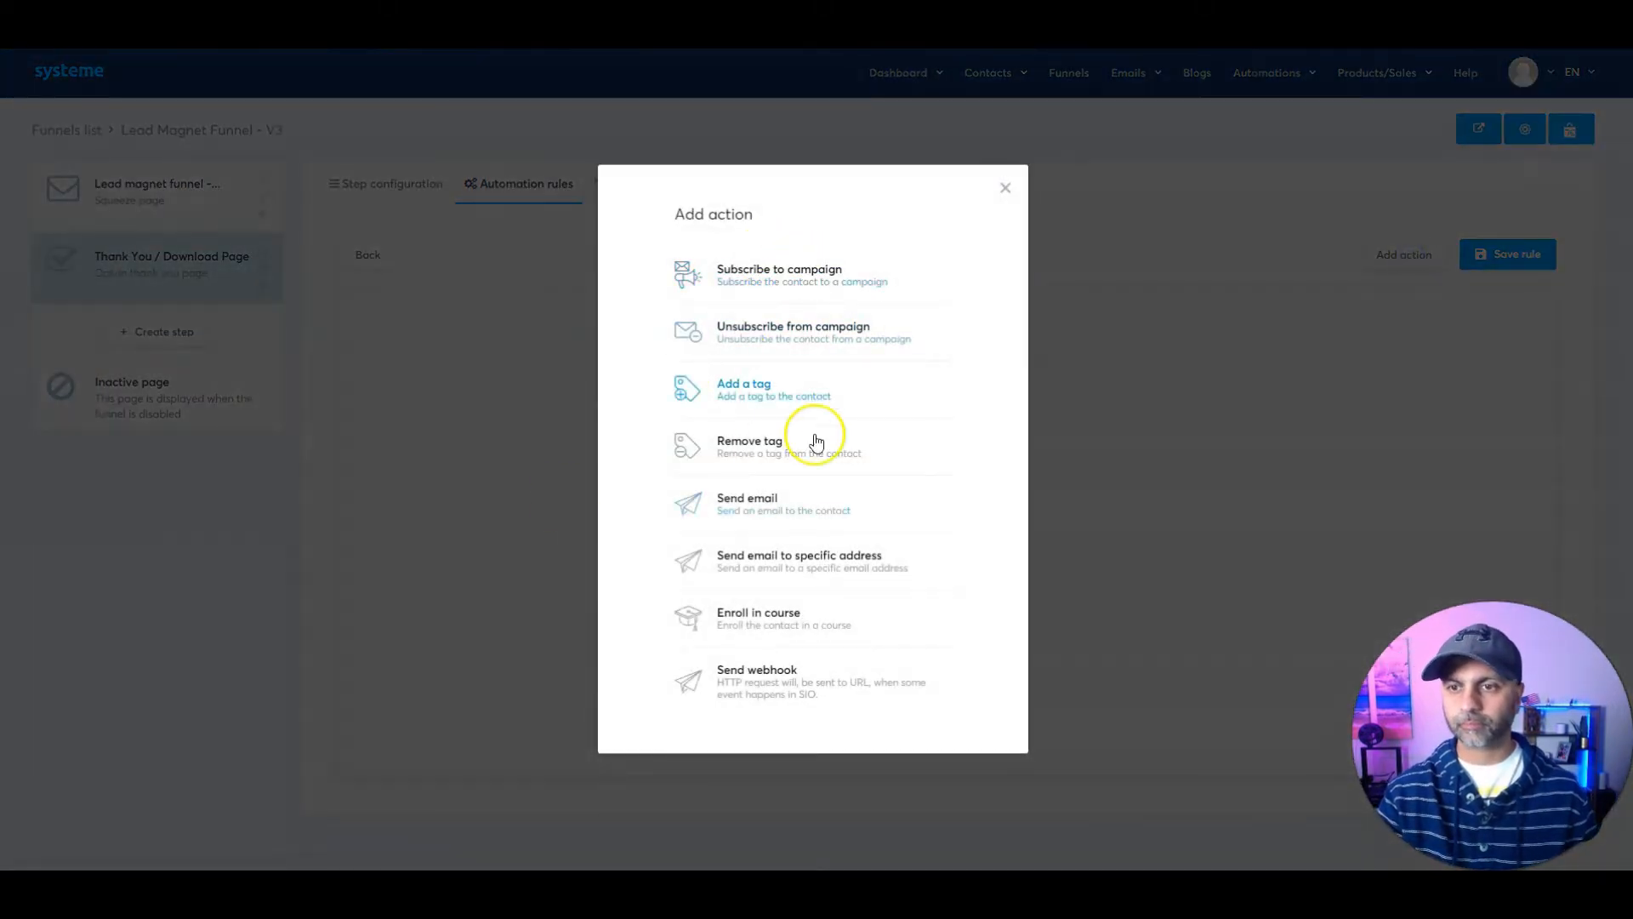
pyautogui.click(822, 380)
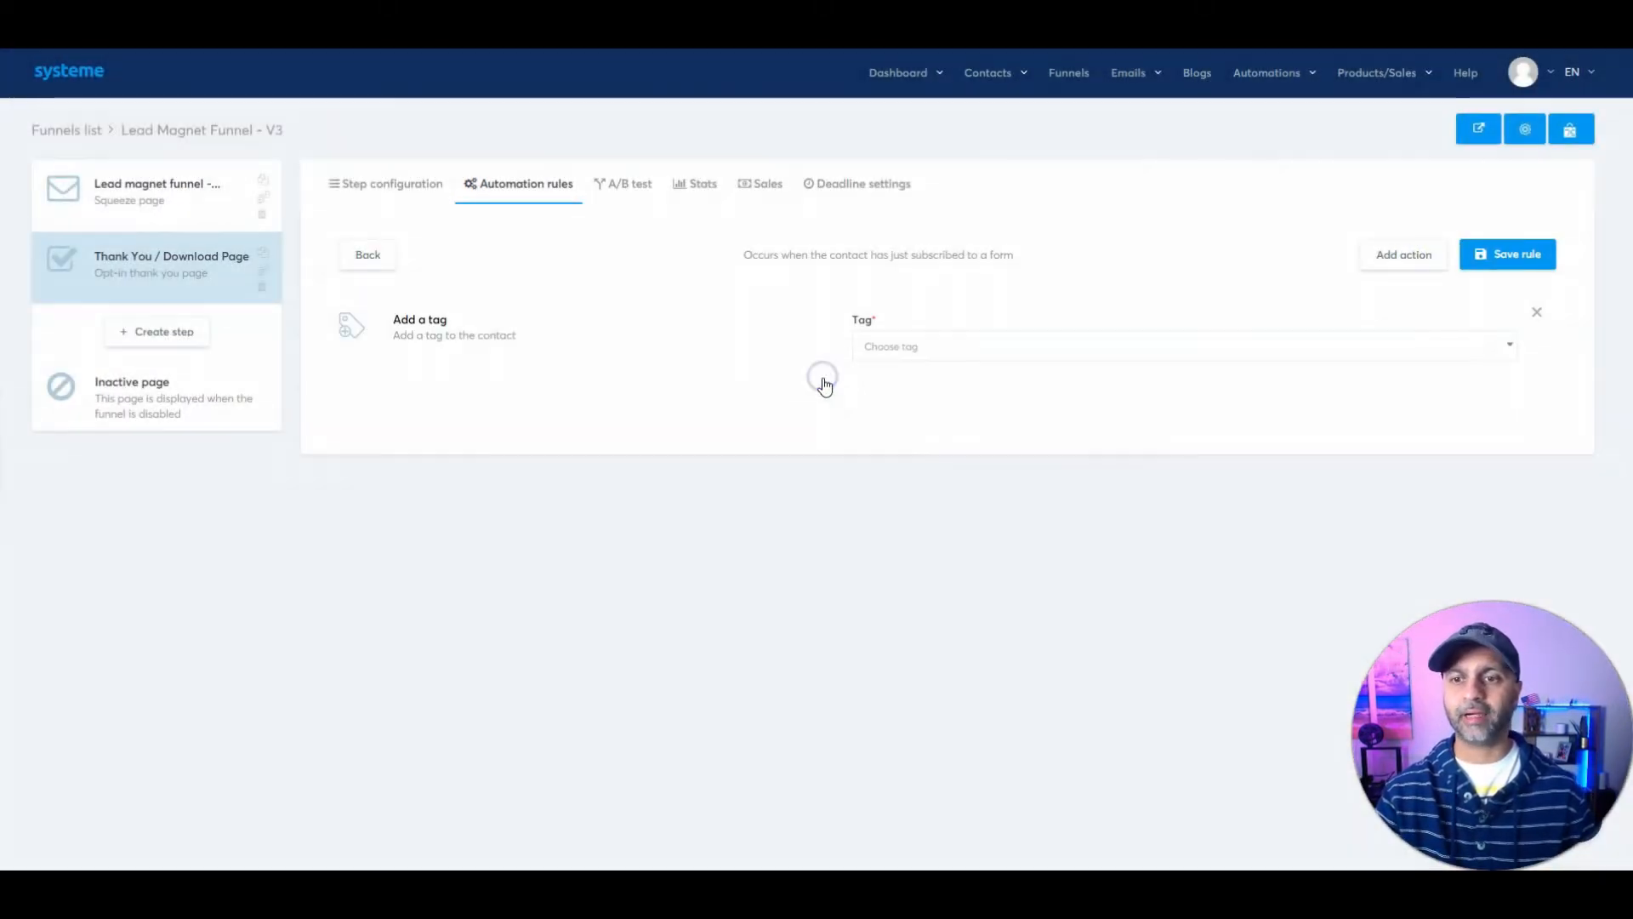
pyautogui.click(945, 347)
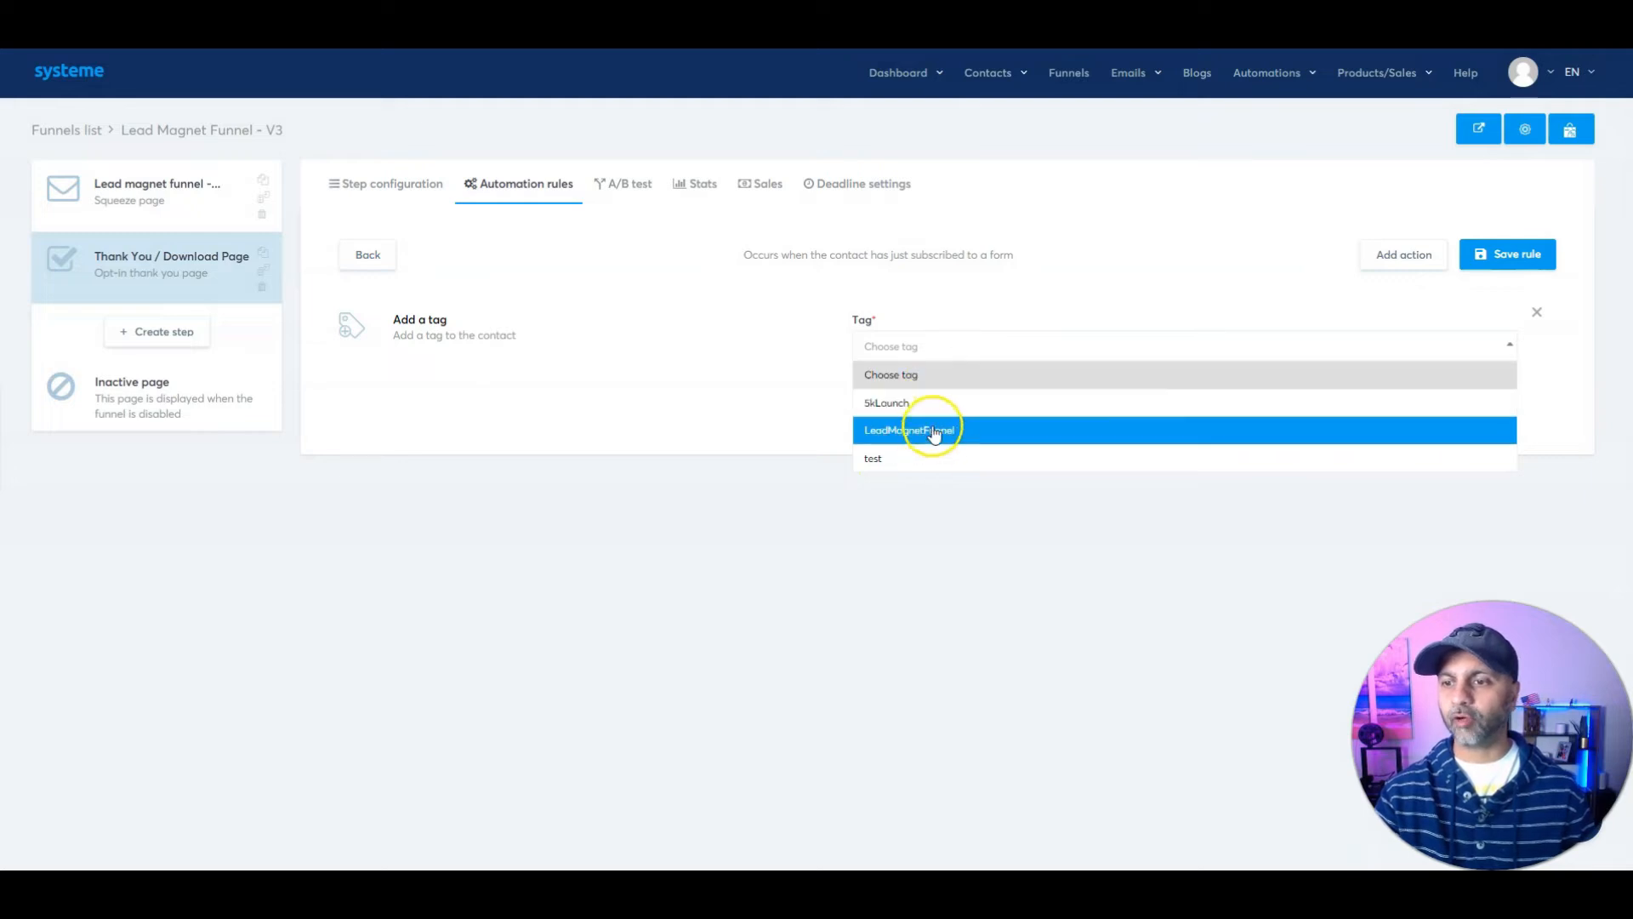
pyautogui.click(959, 430)
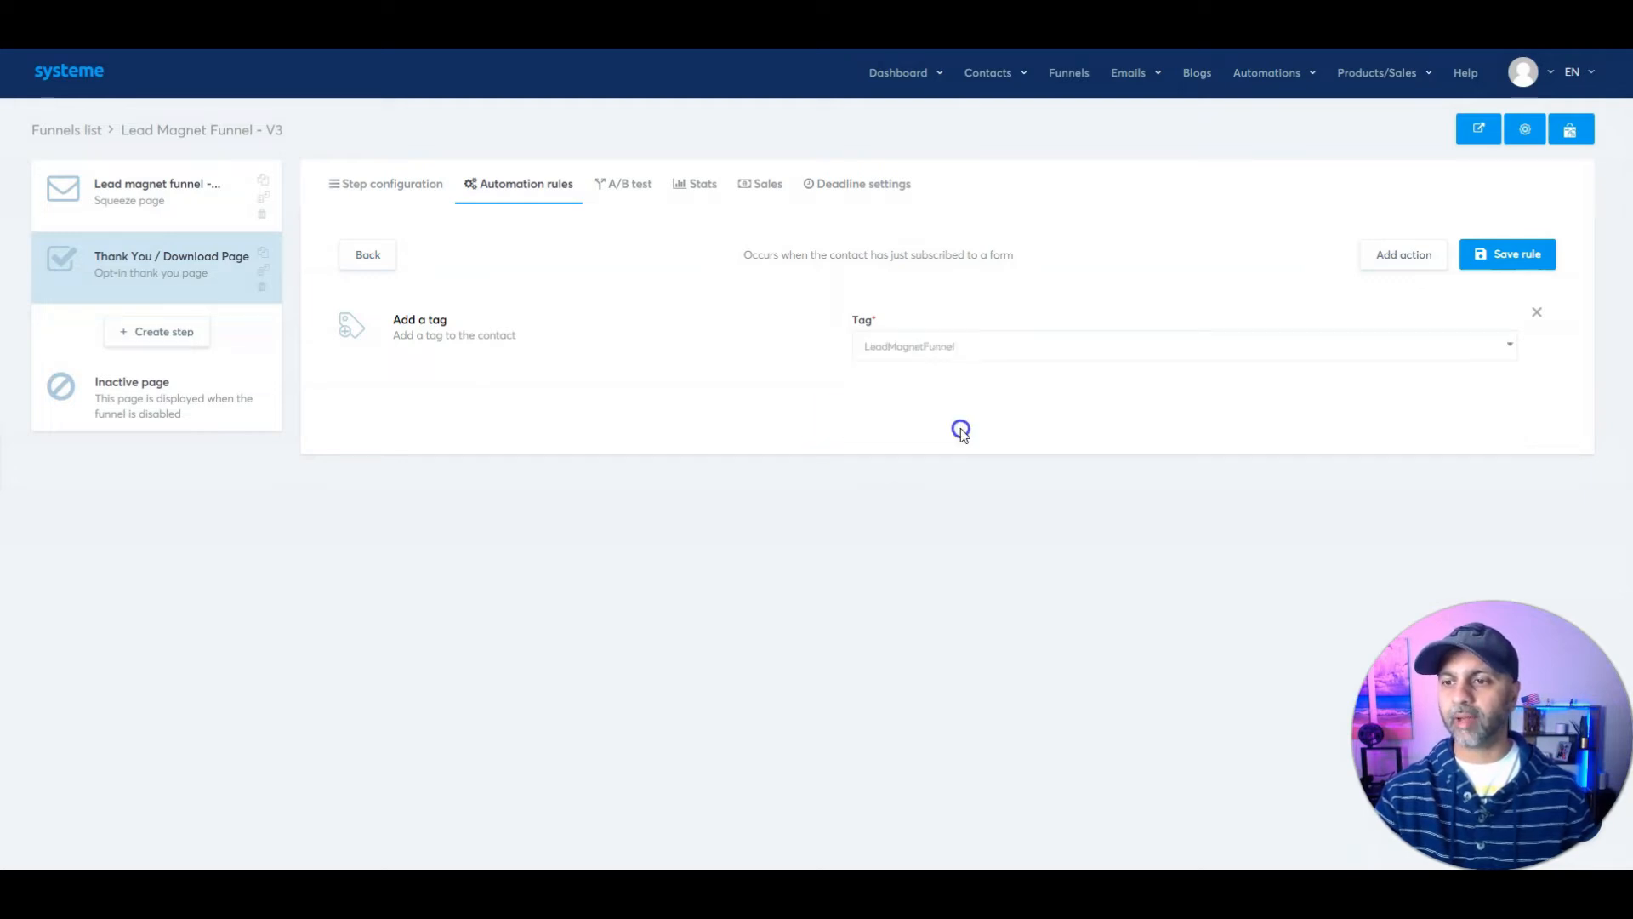
pyautogui.click(1502, 260)
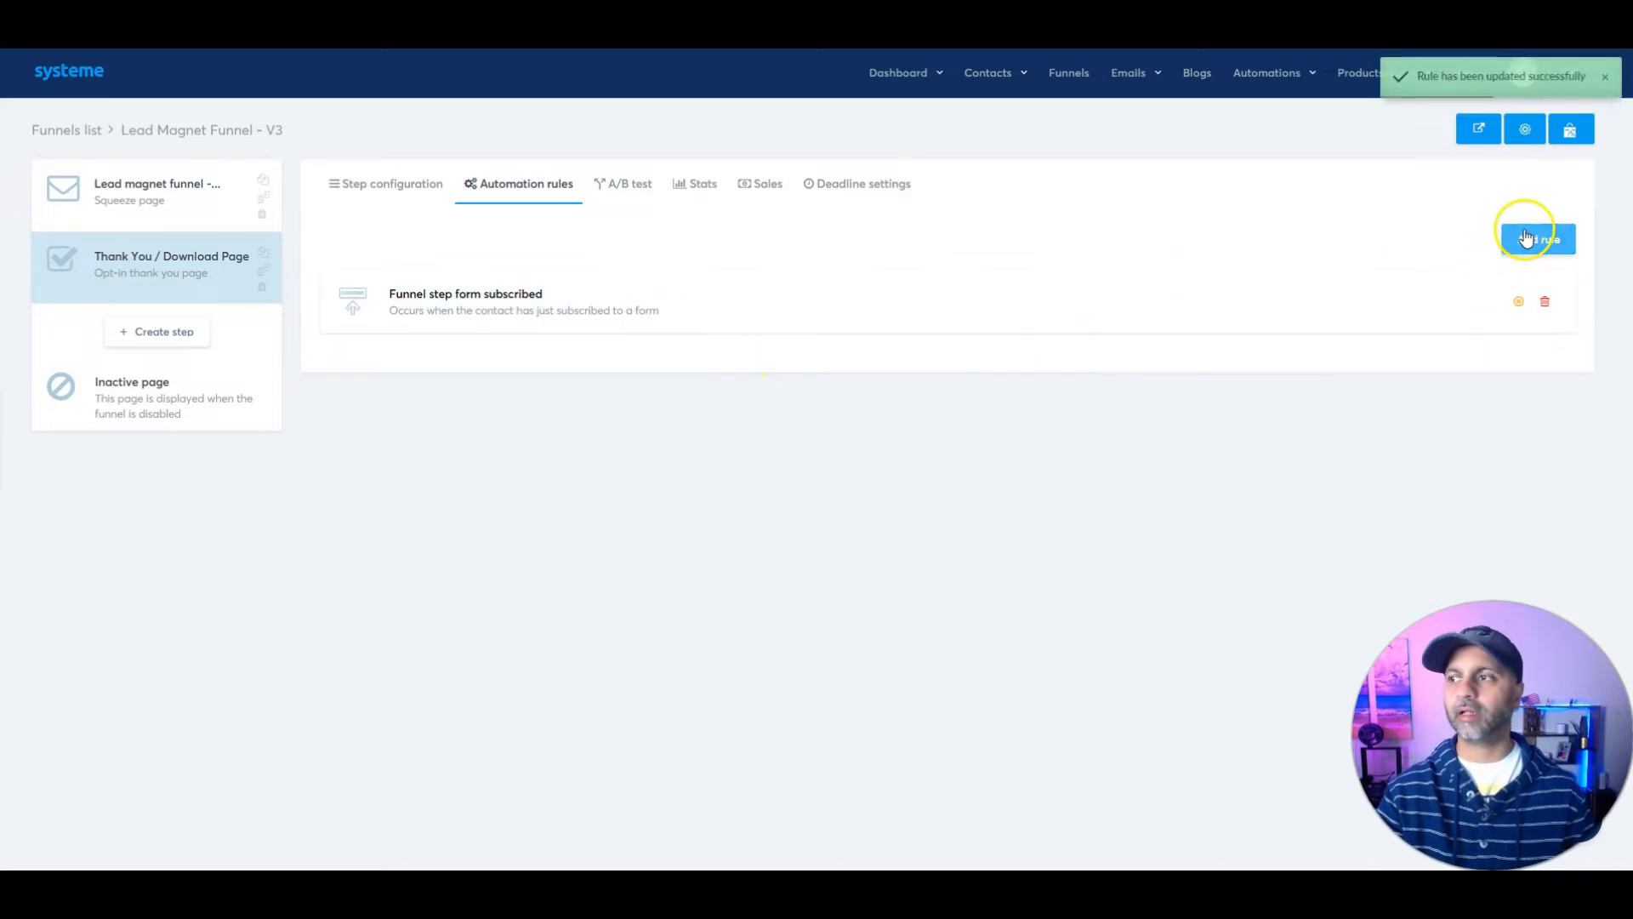
pyautogui.click(1555, 238)
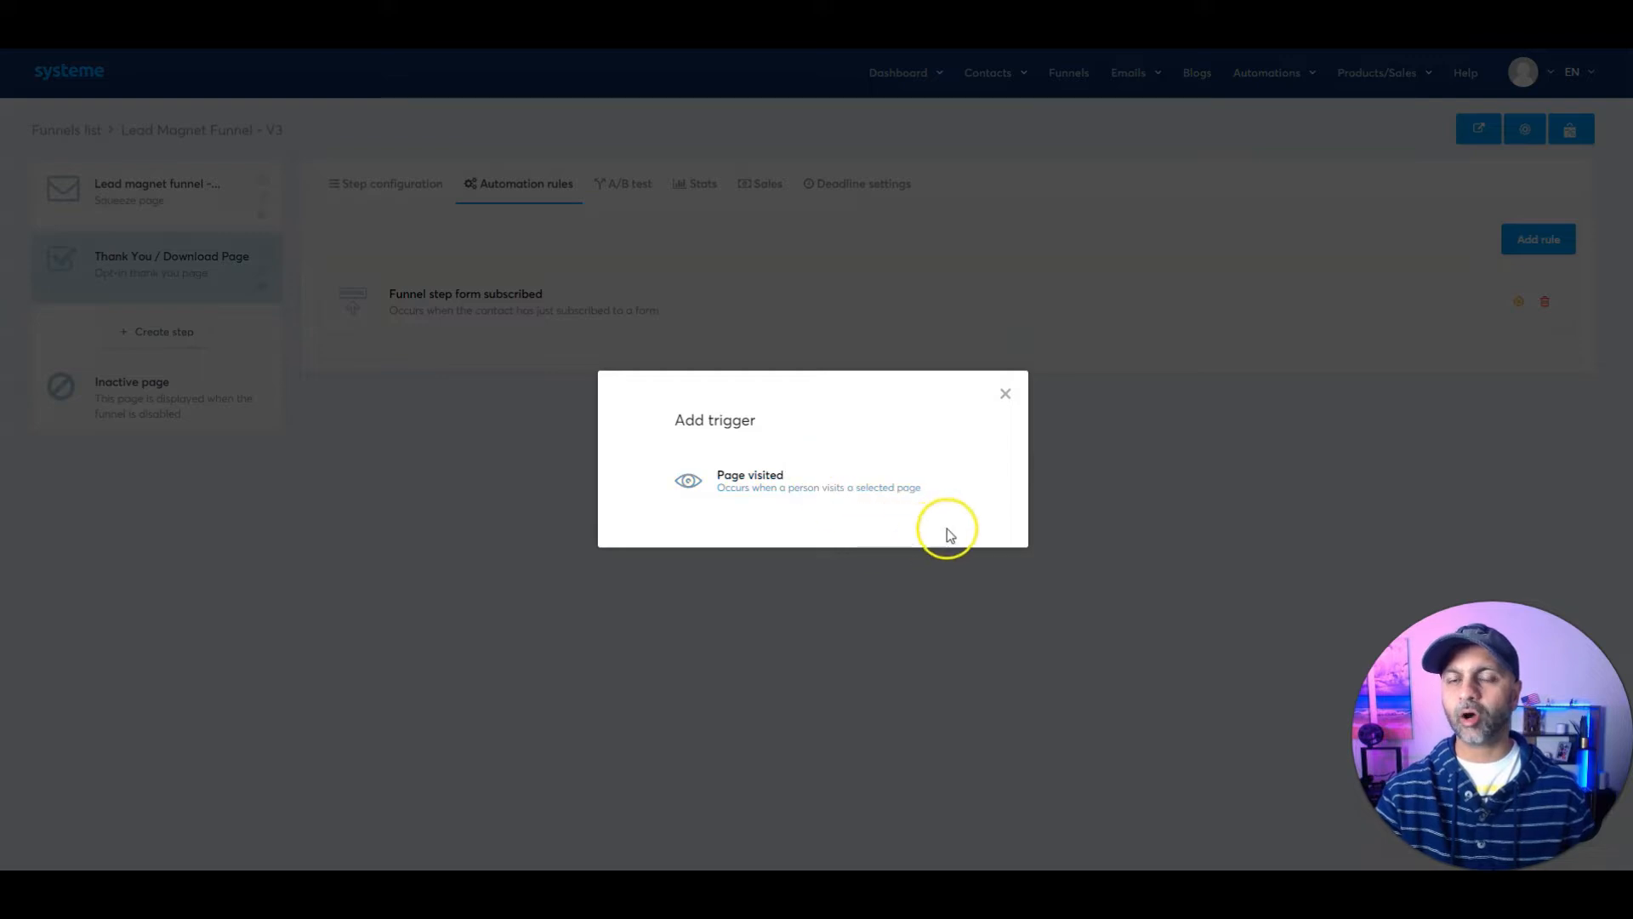
pyautogui.click(1009, 398)
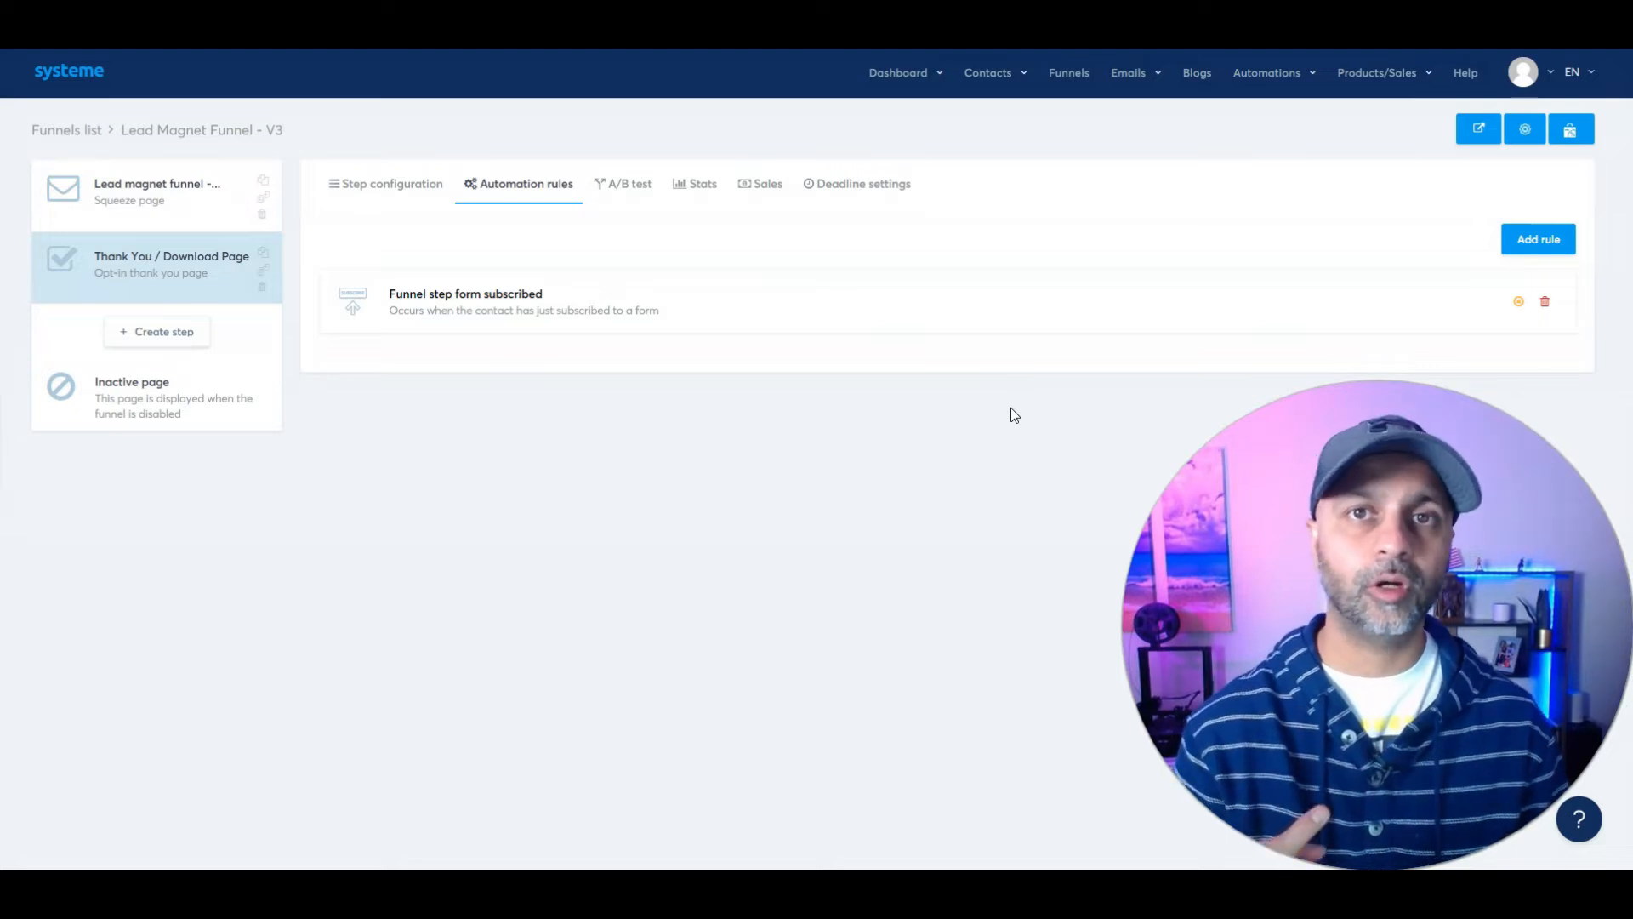
# Step: Add a Send email action to the "Funnel step form subscribed" rule and check which emails can be chosen
pyautogui.click(854, 286)
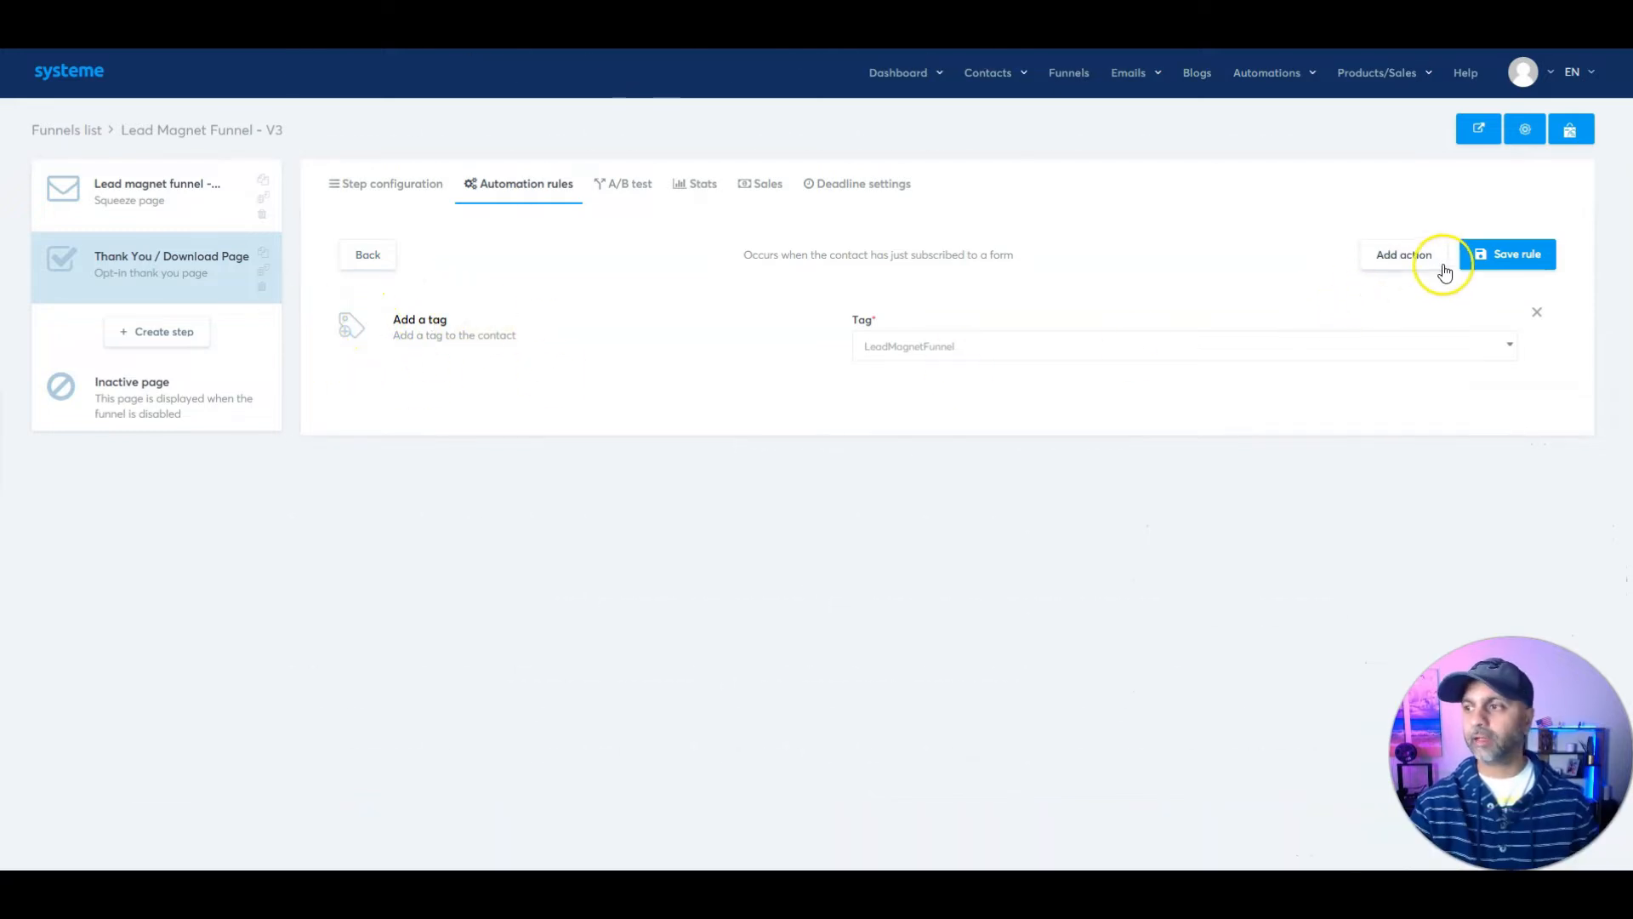
pyautogui.moveTo(1022, 89)
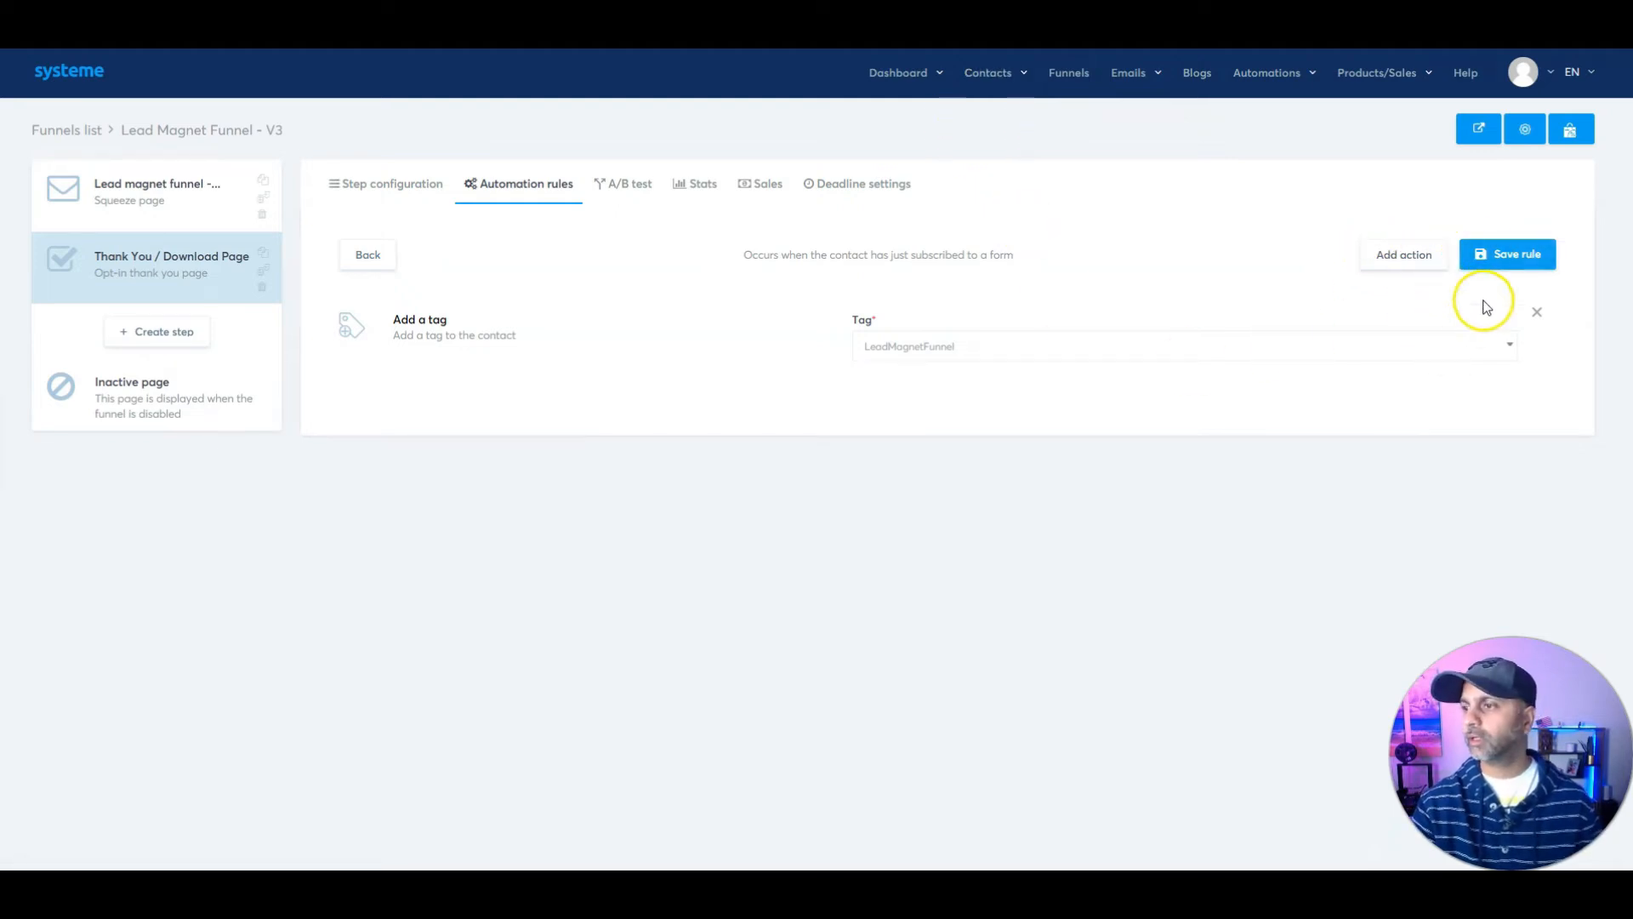
pyautogui.click(1416, 259)
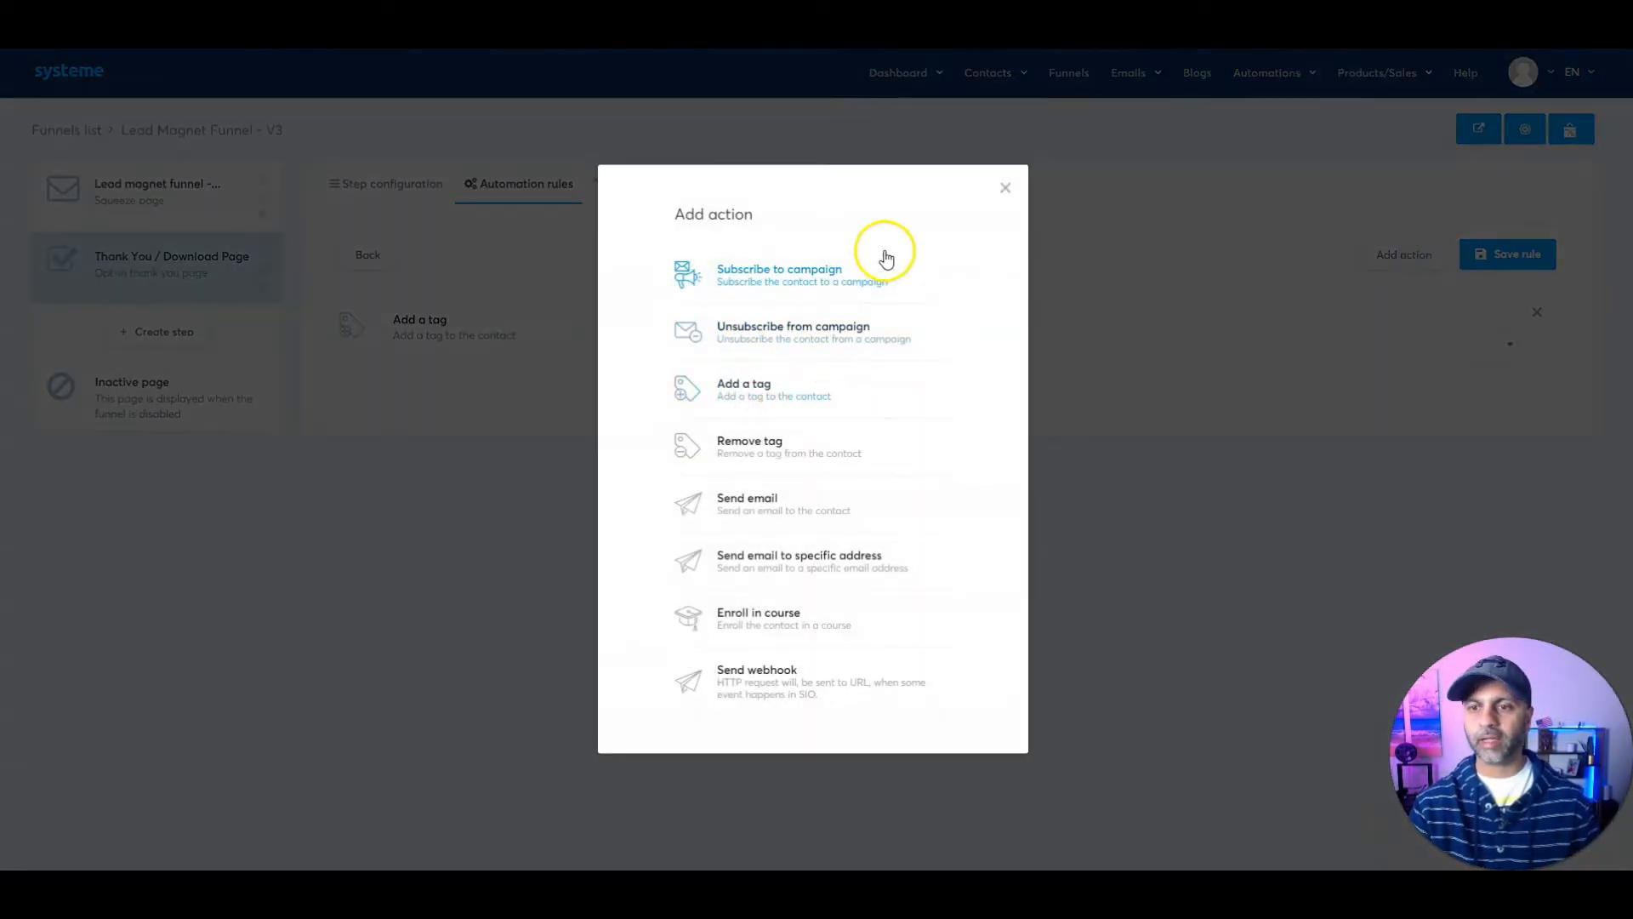
pyautogui.click(774, 505)
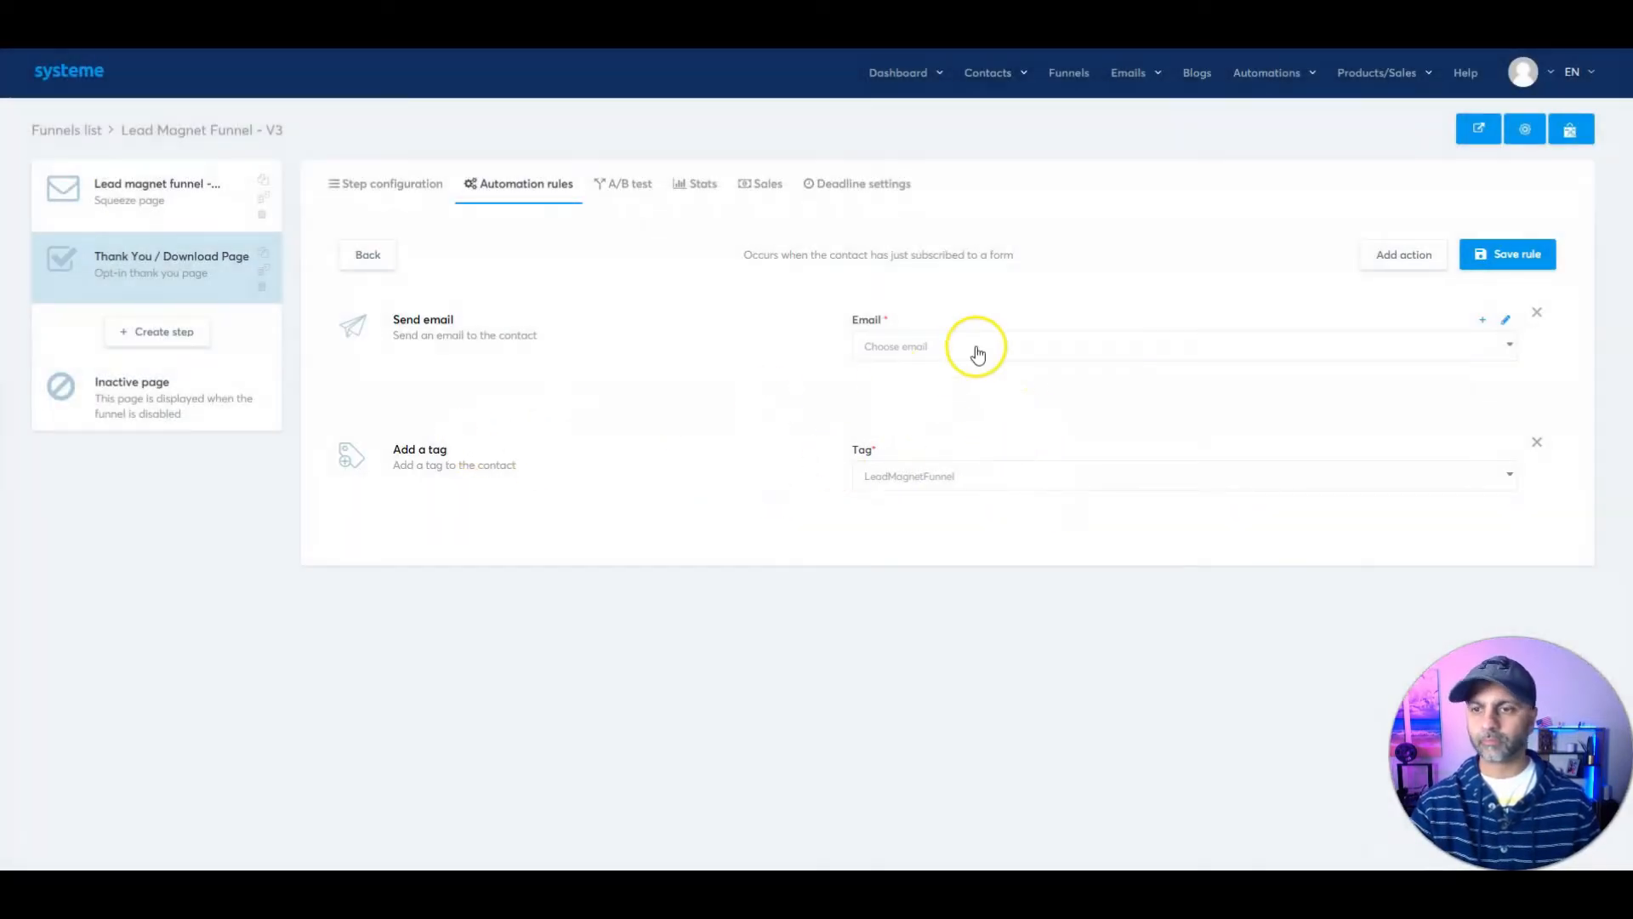
pyautogui.click(978, 348)
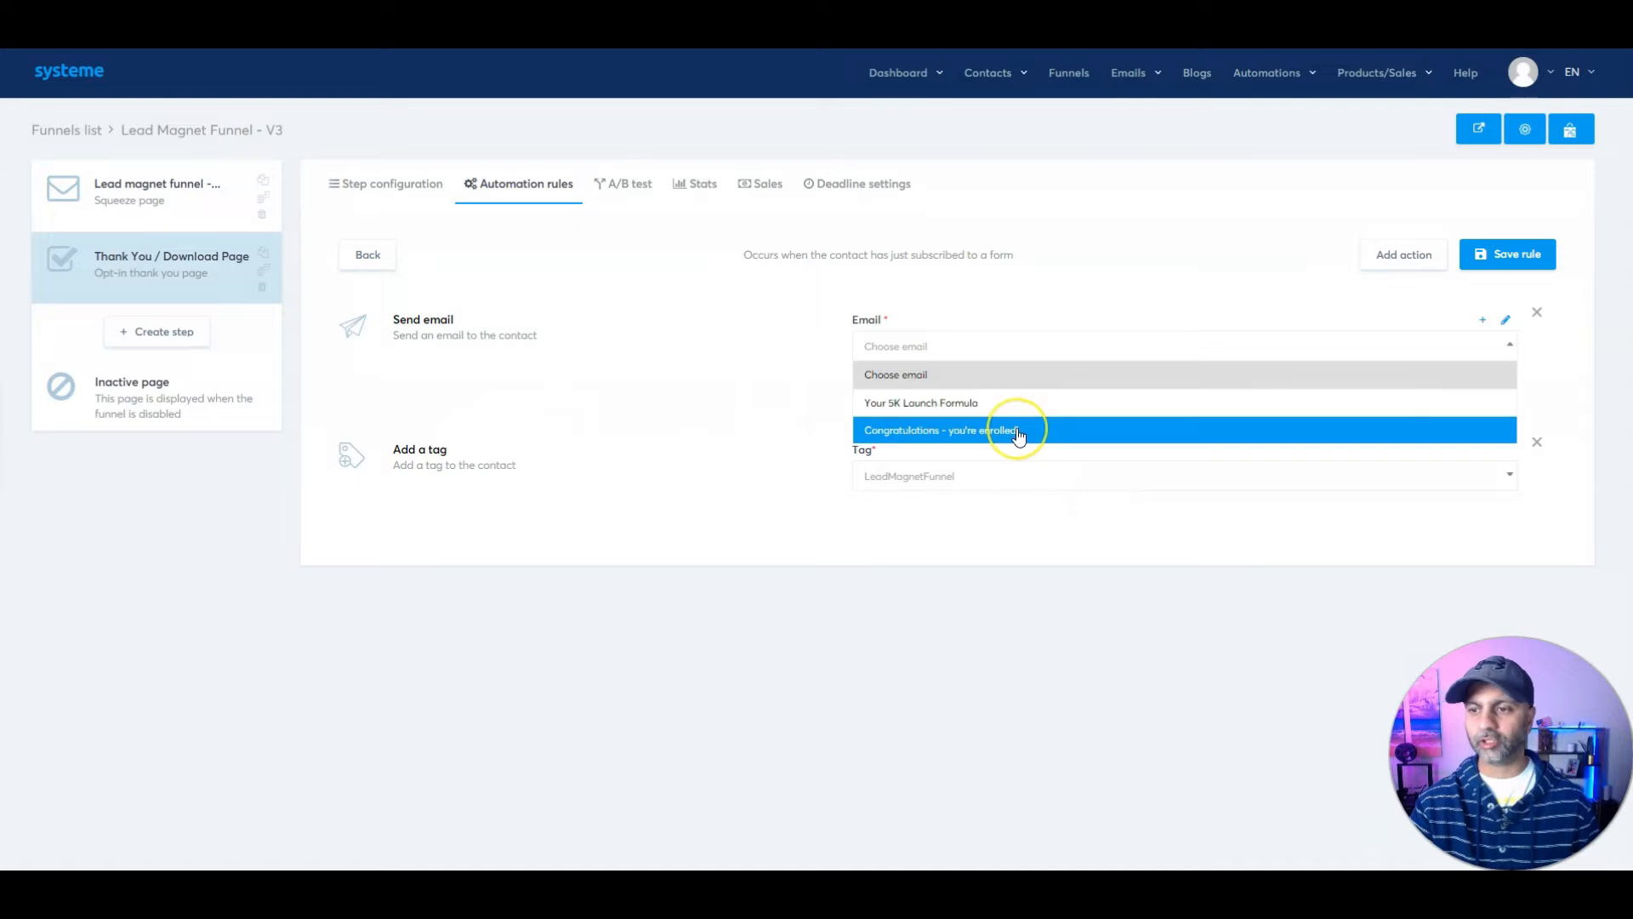
pyautogui.click(925, 384)
pyautogui.click(935, 354)
pyautogui.click(934, 353)
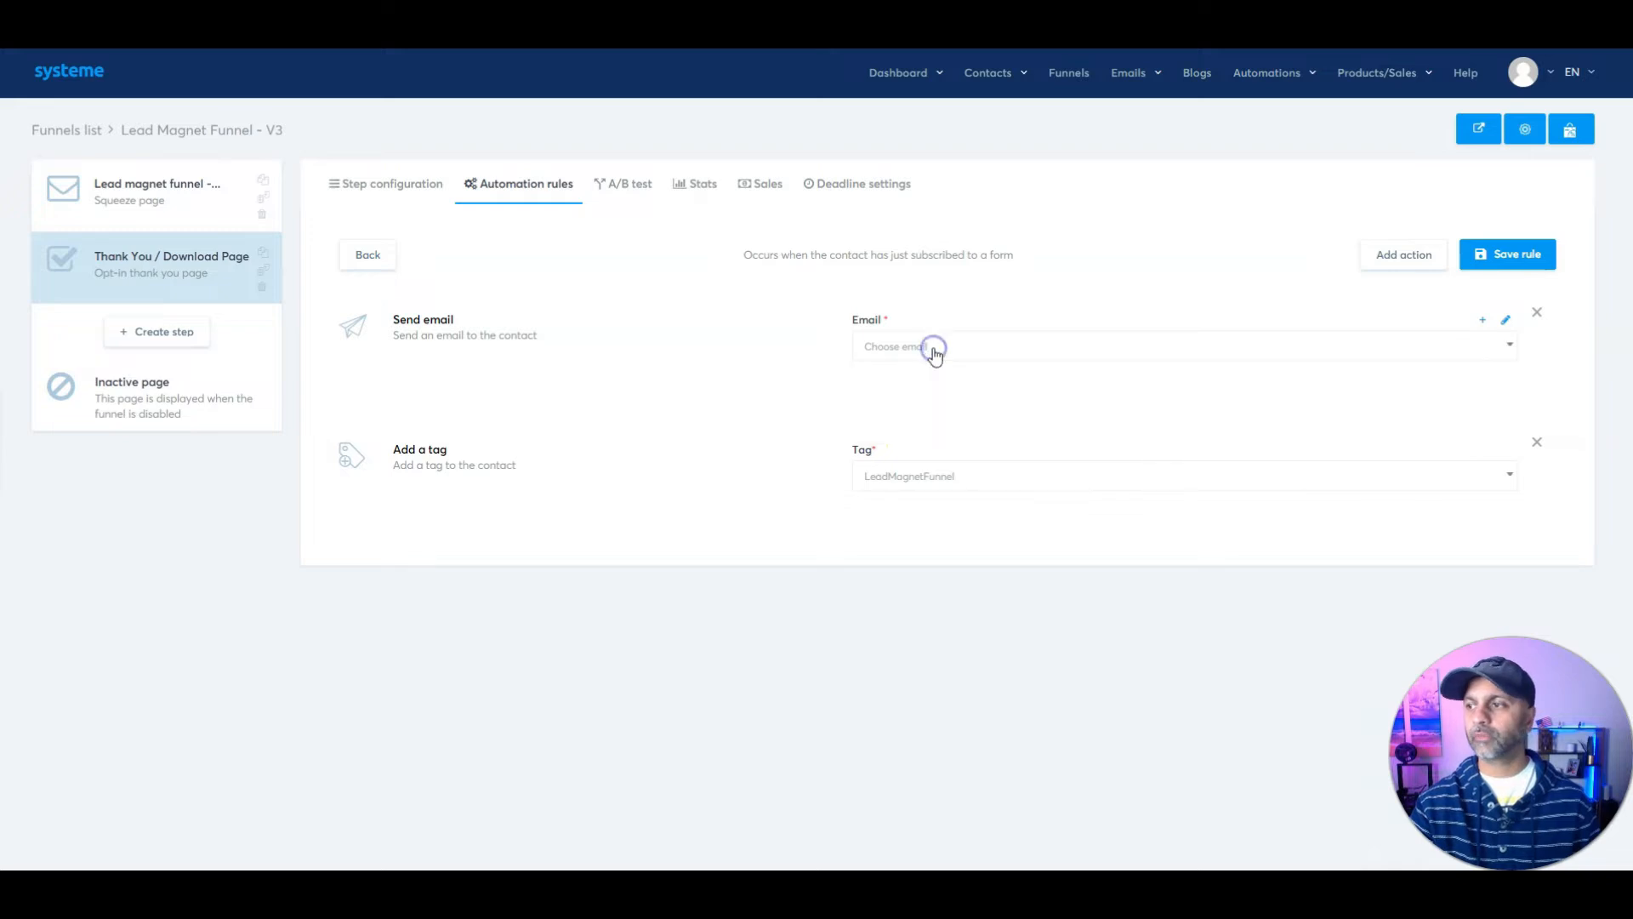
# Step: Review the Send email action's email form, including subject, body, sender settings, attachments and available substitutes, and close it without saving
pyautogui.click(1484, 325)
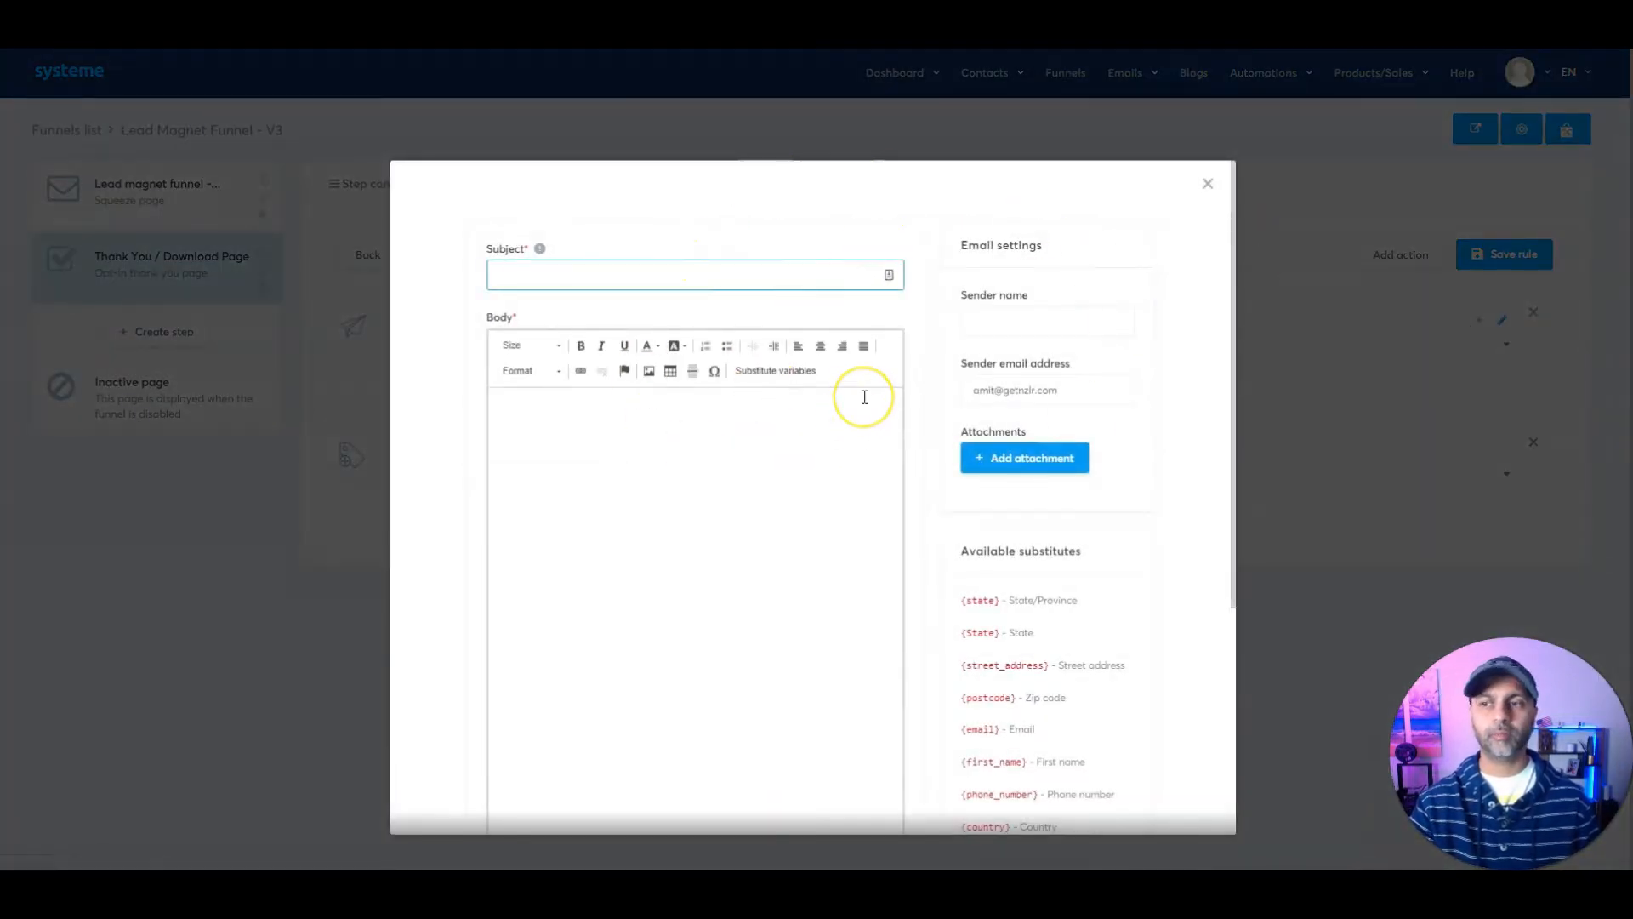
pyautogui.scroll(-5, 865, 397)
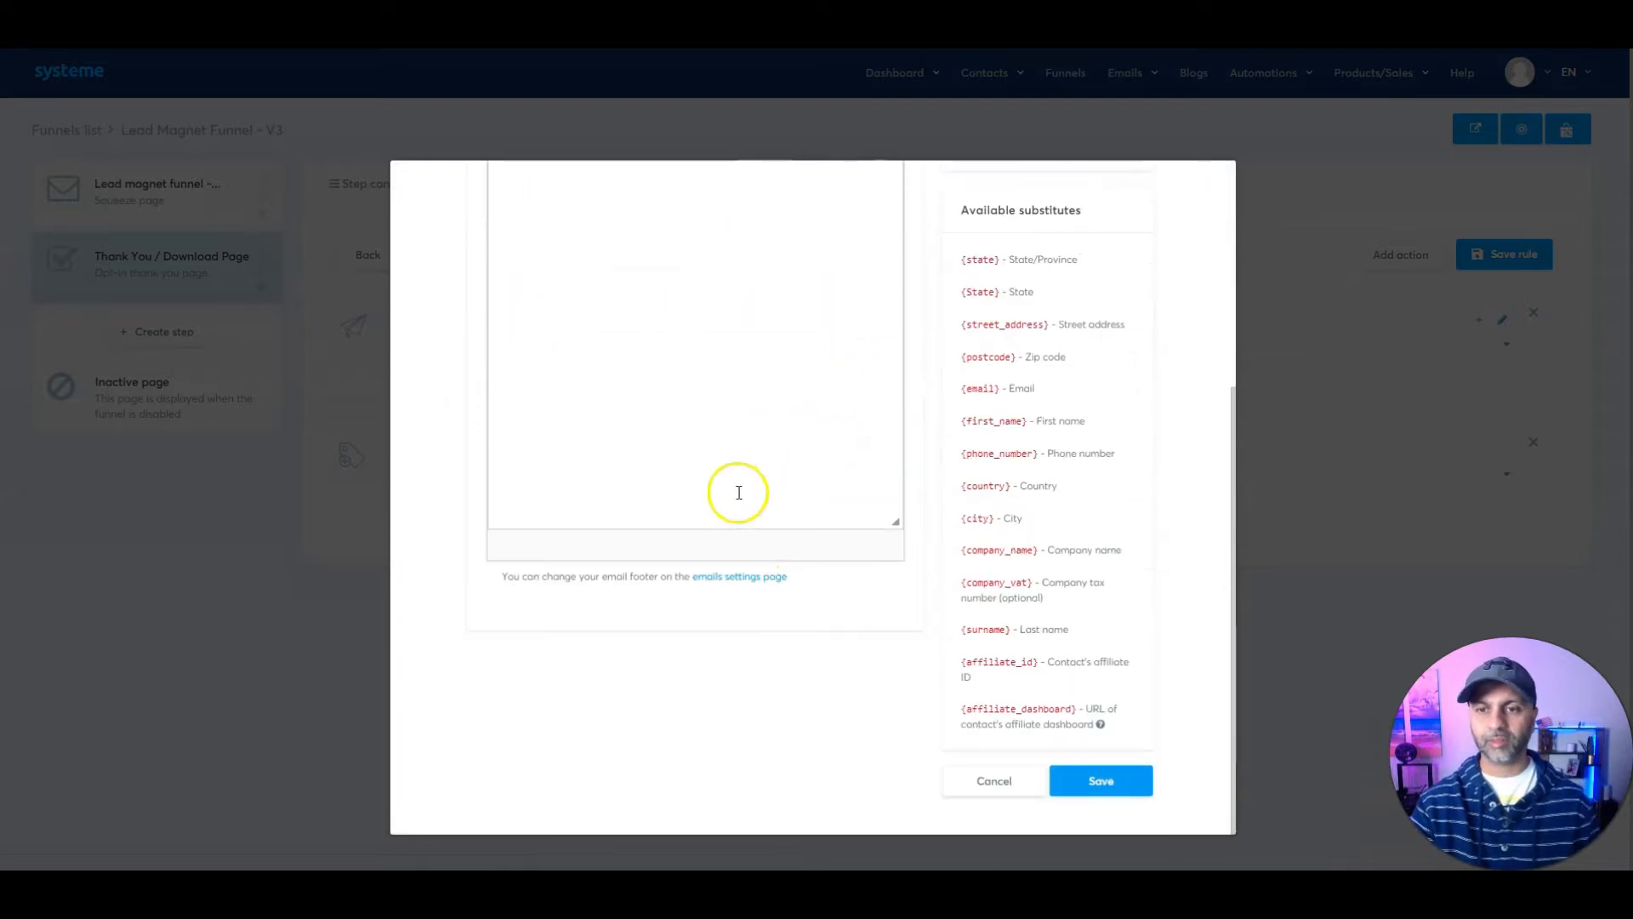
pyautogui.scroll(5, 856, 559)
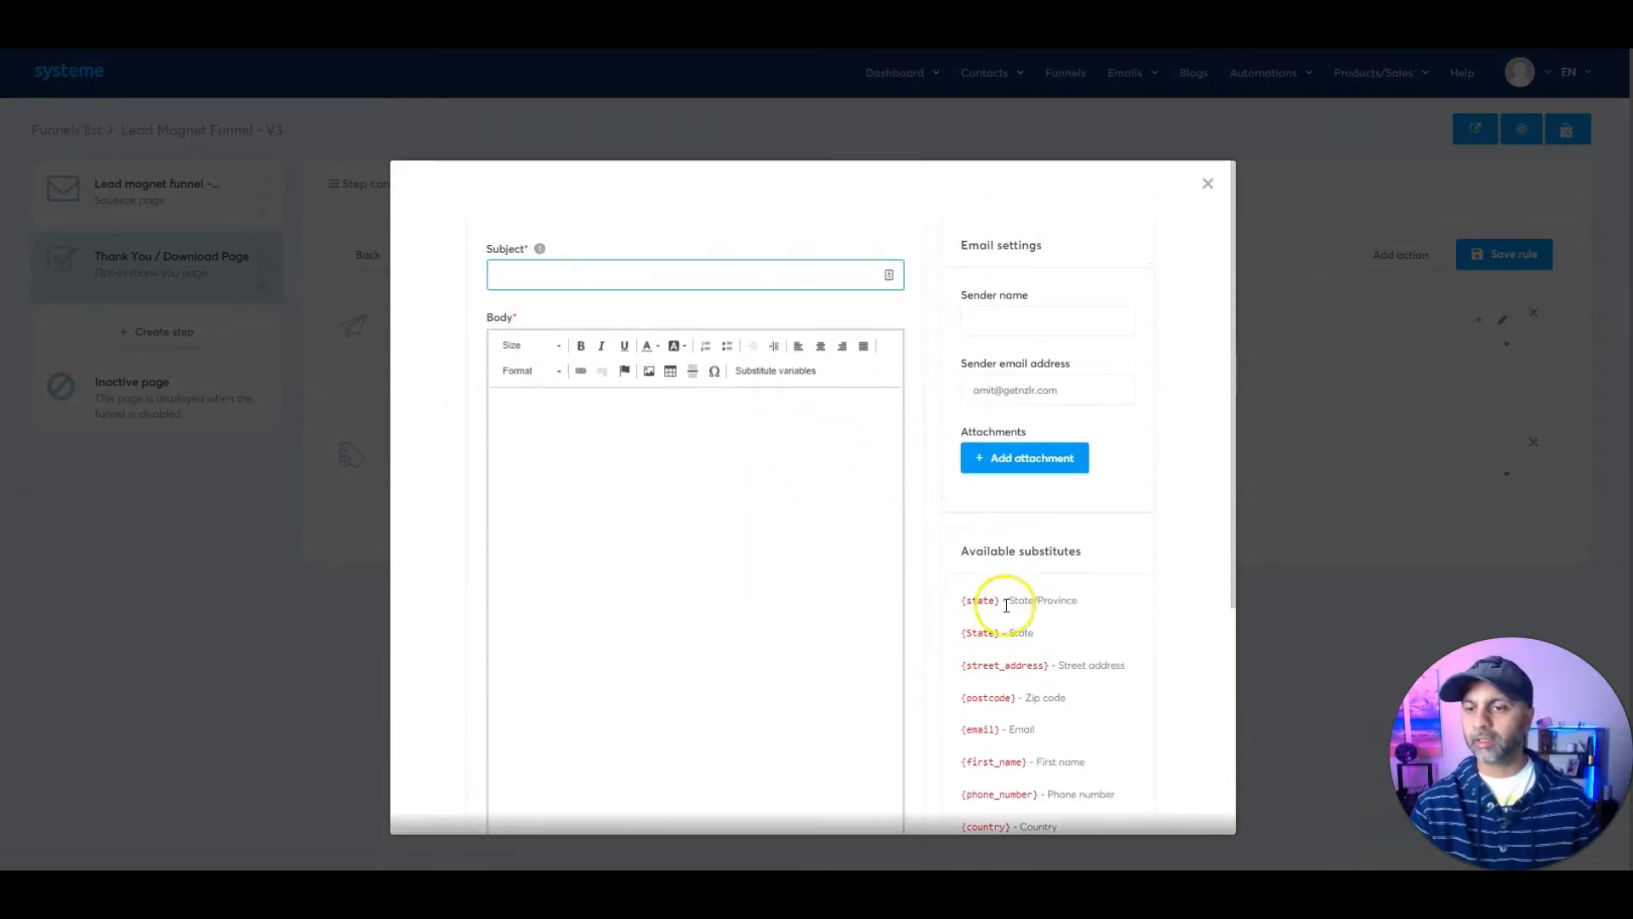
pyautogui.scroll(-2, 1006, 605)
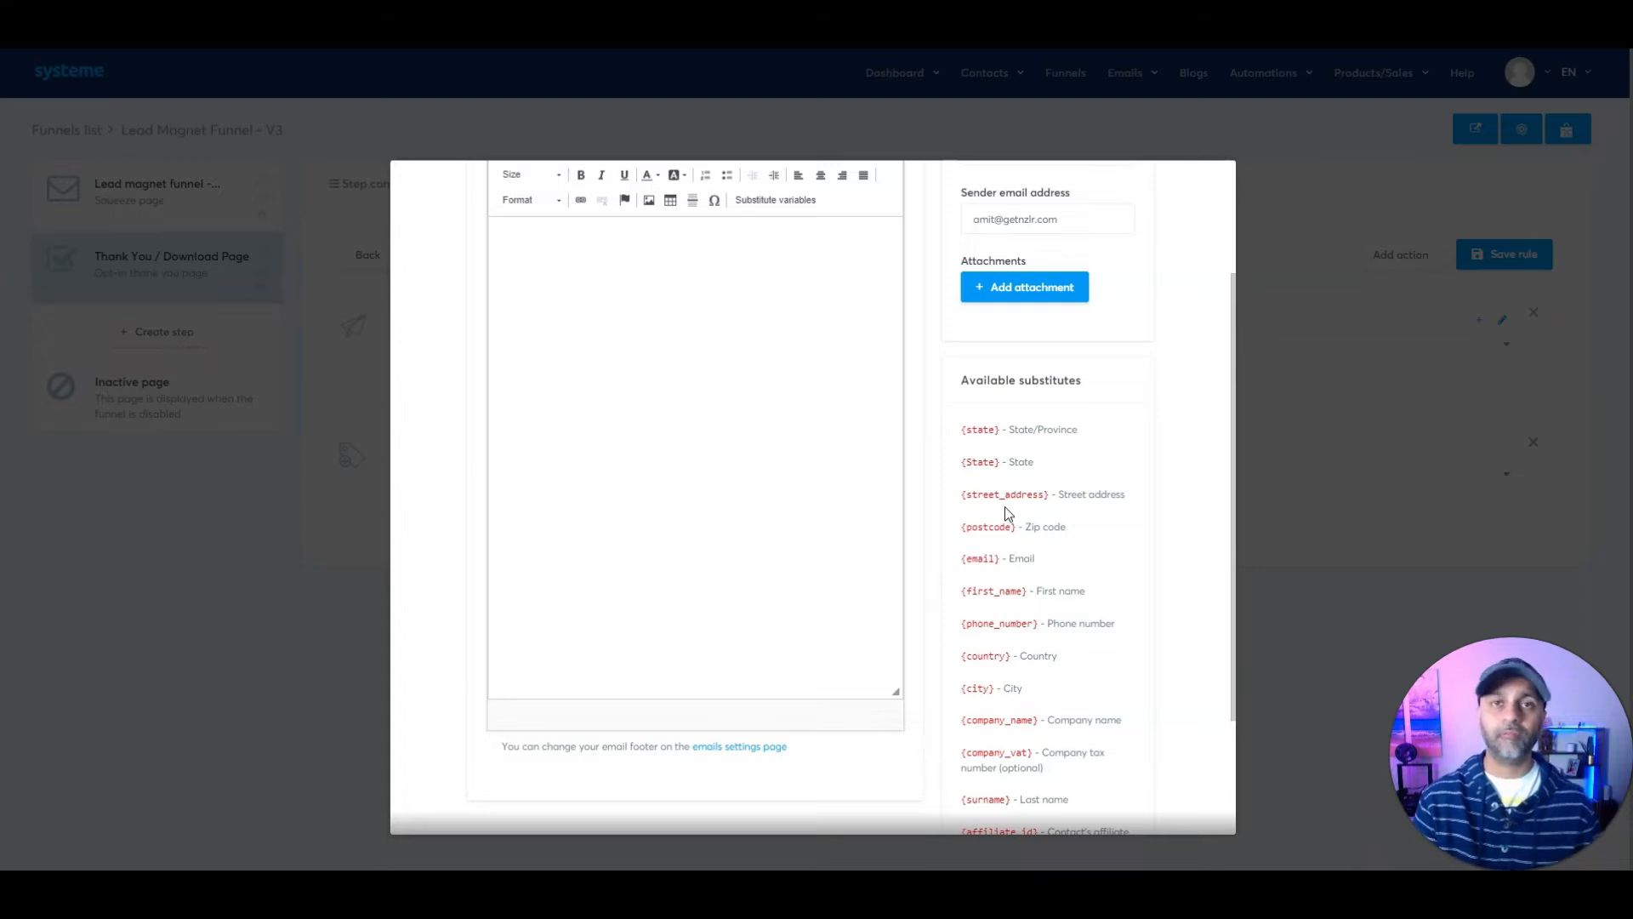
pyautogui.scroll(2, 1055, 485)
pyautogui.click(1206, 181)
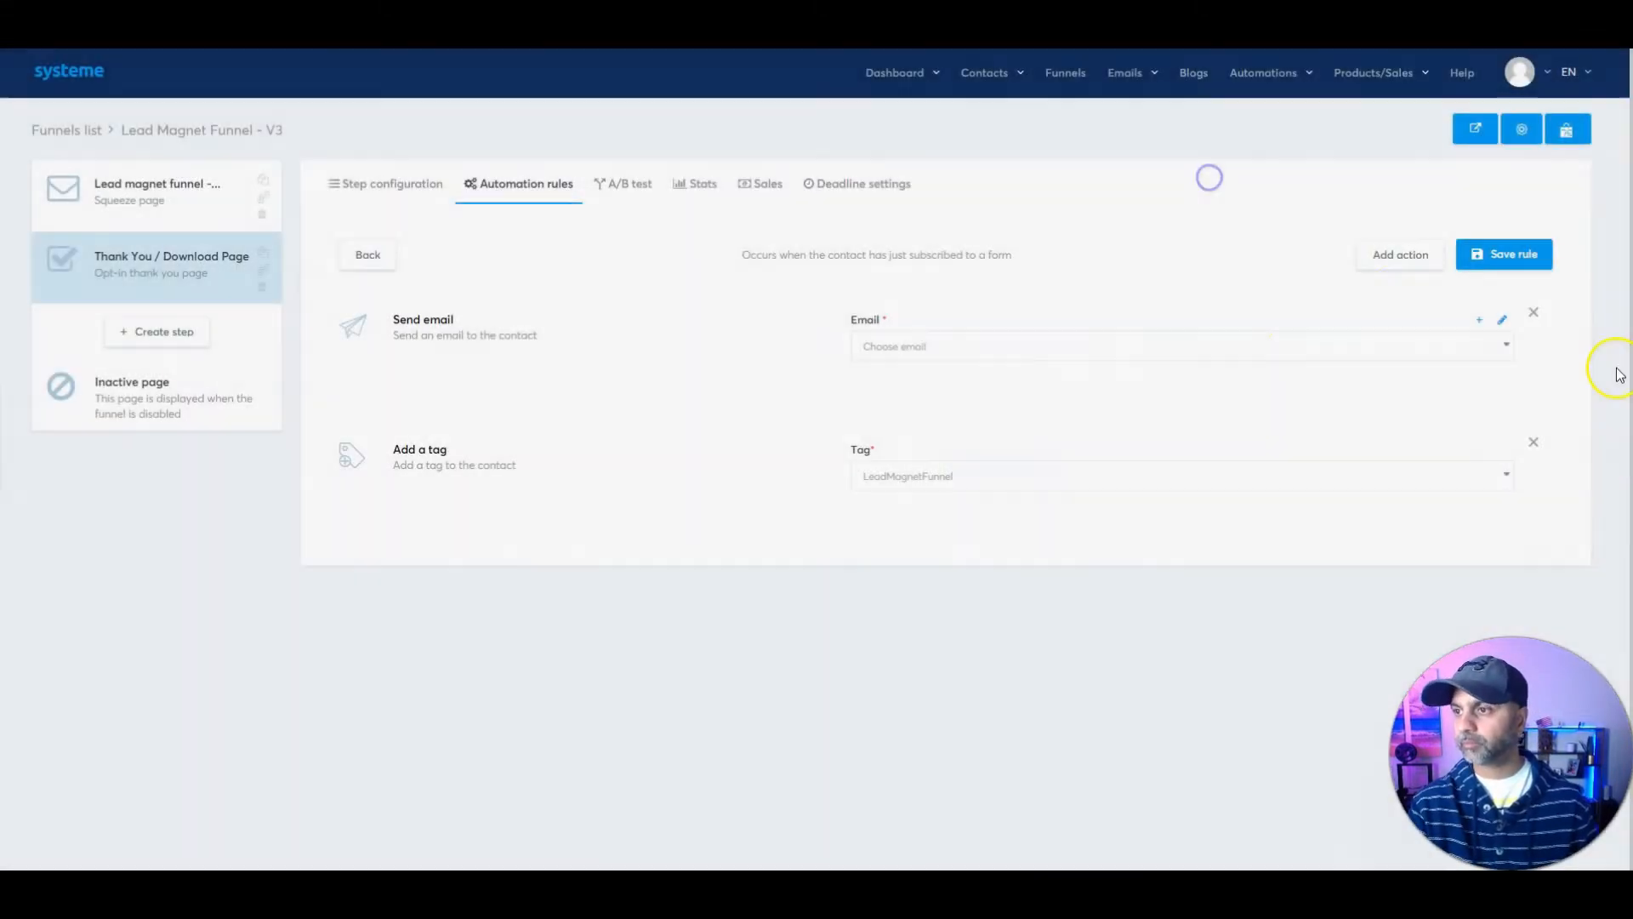
pyautogui.click(1508, 324)
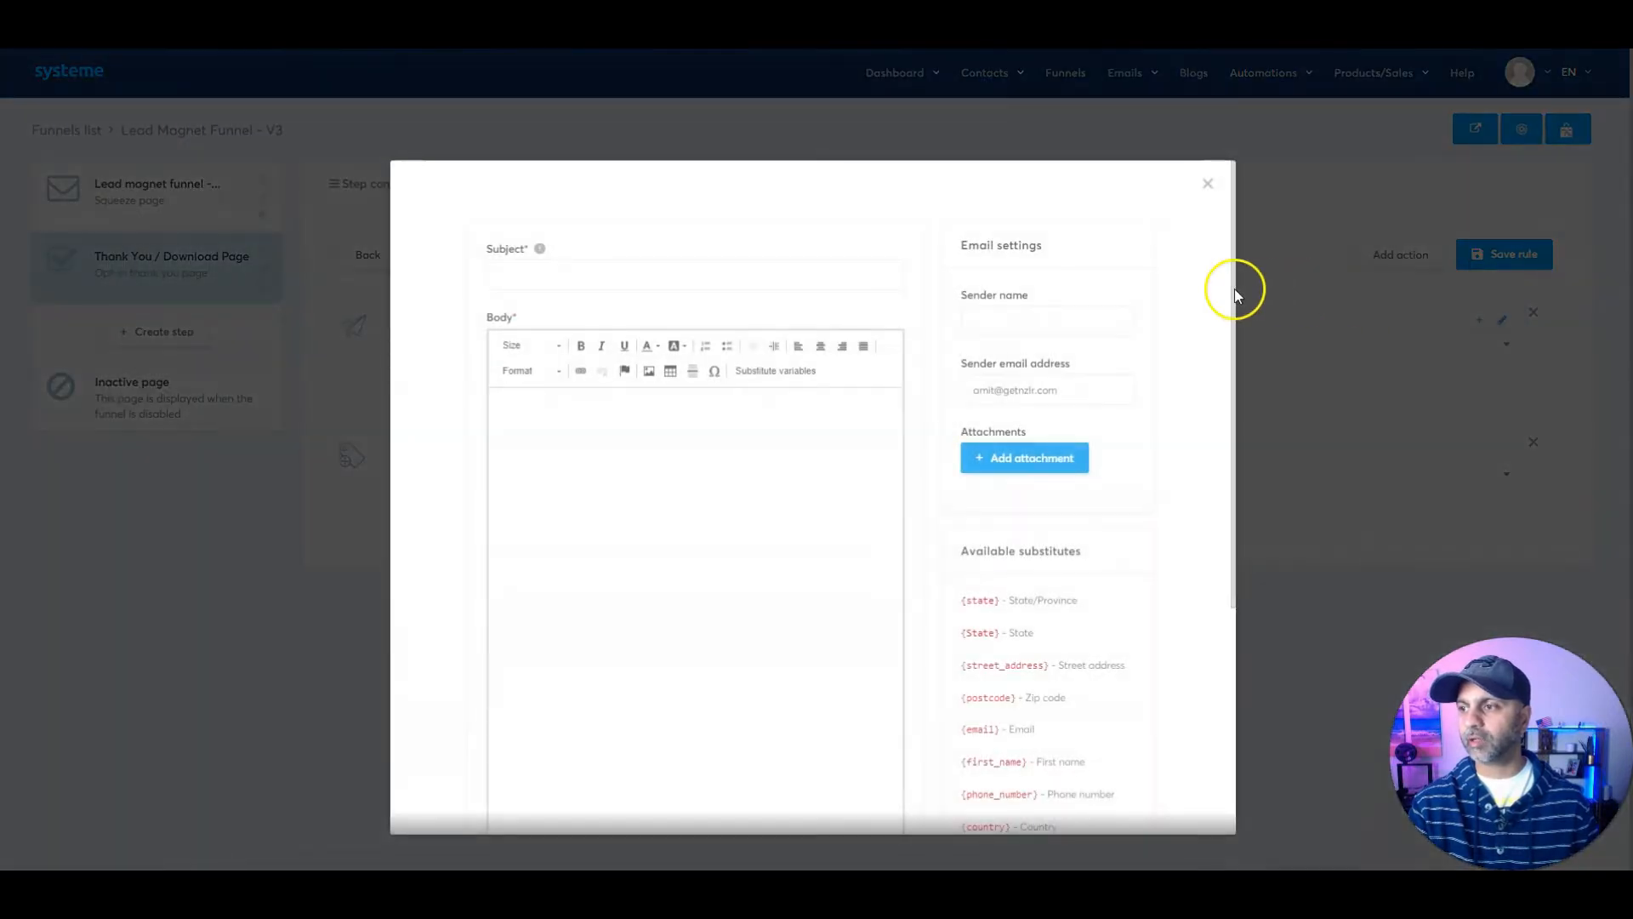
pyautogui.click(1211, 189)
# Step: Choose the "Congratulations - you're enrolled!" email for the Send email action and save the rule
pyautogui.click(1411, 346)
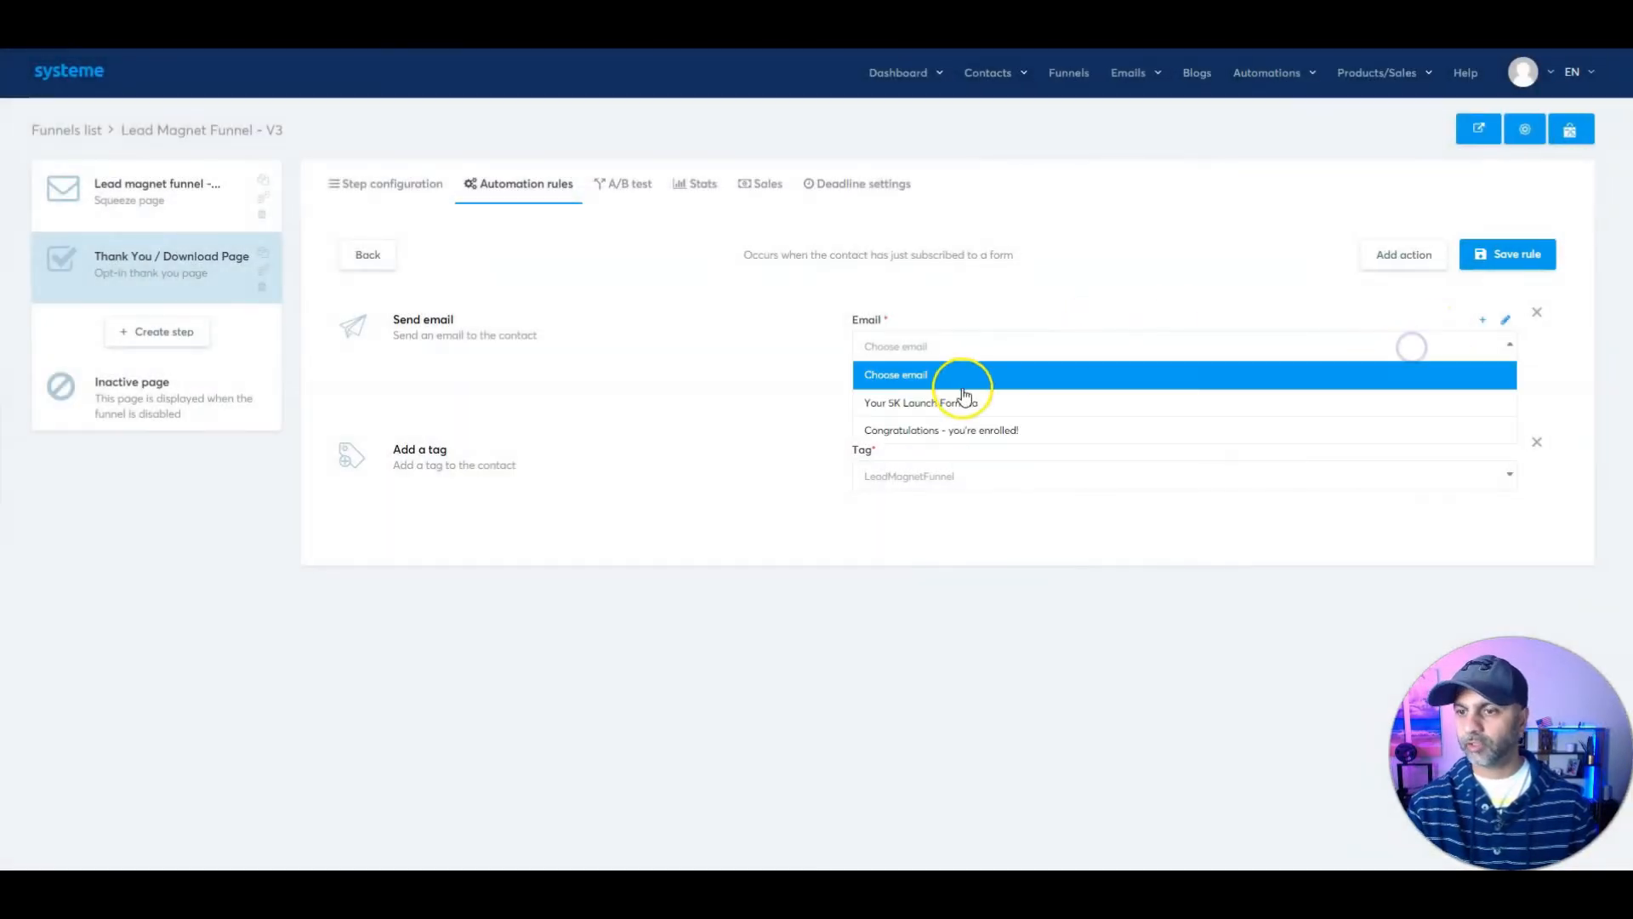
pyautogui.click(946, 431)
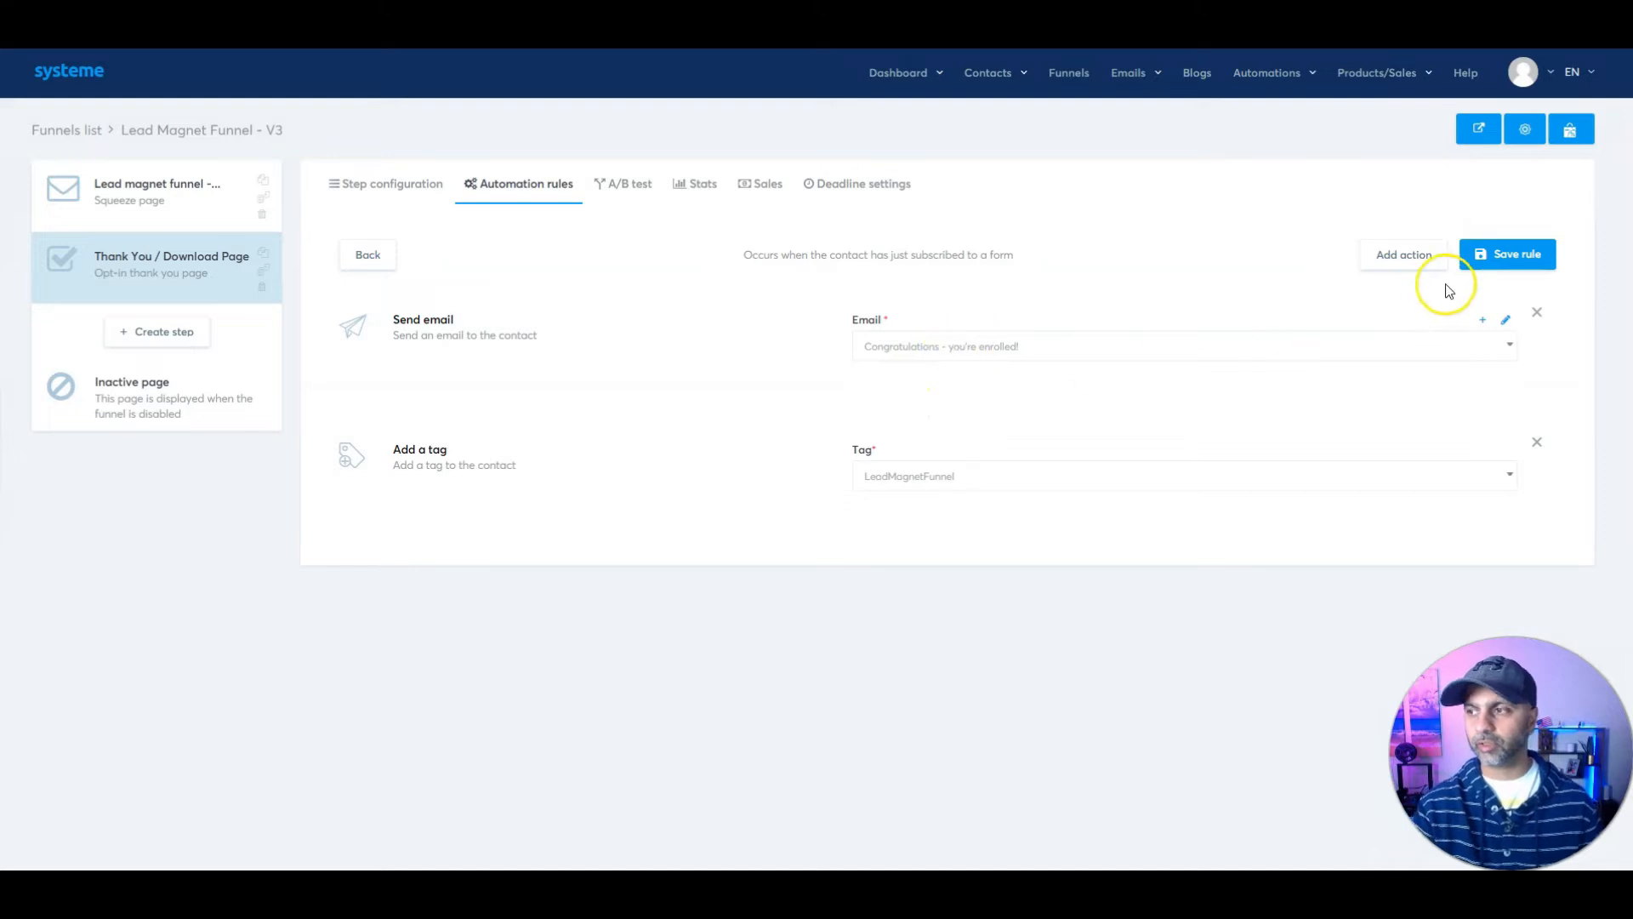
pyautogui.click(1505, 254)
# Step: Add a Subscribe to campaign action for the "Test1" campaign to the form-subscribed rule and save the rule
pyautogui.click(570, 303)
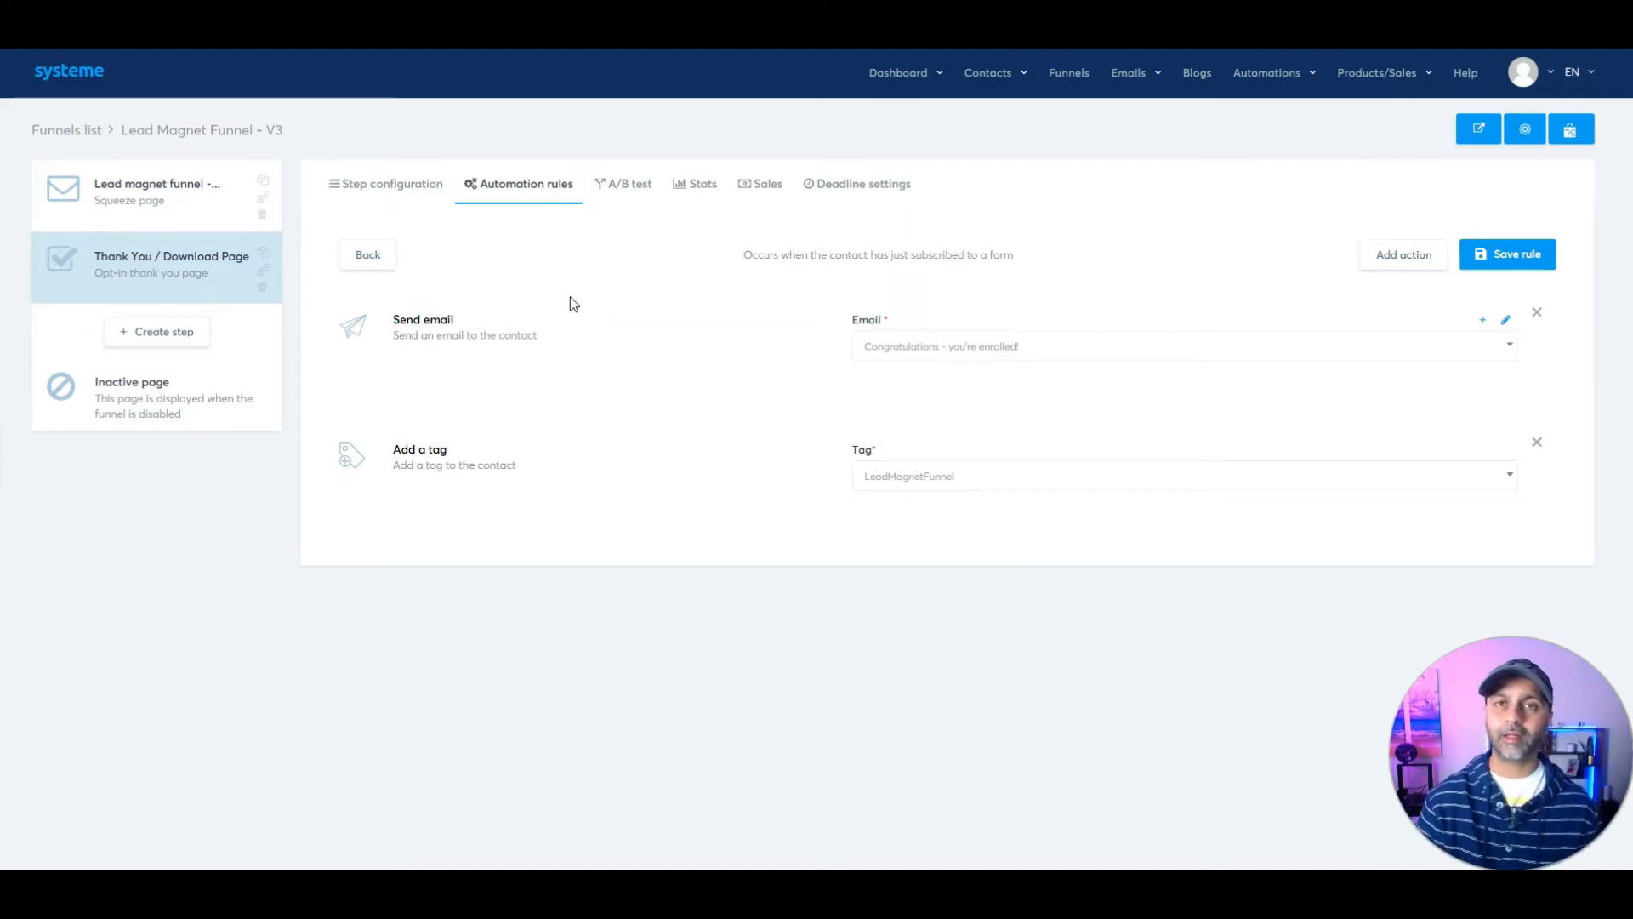
pyautogui.click(1404, 255)
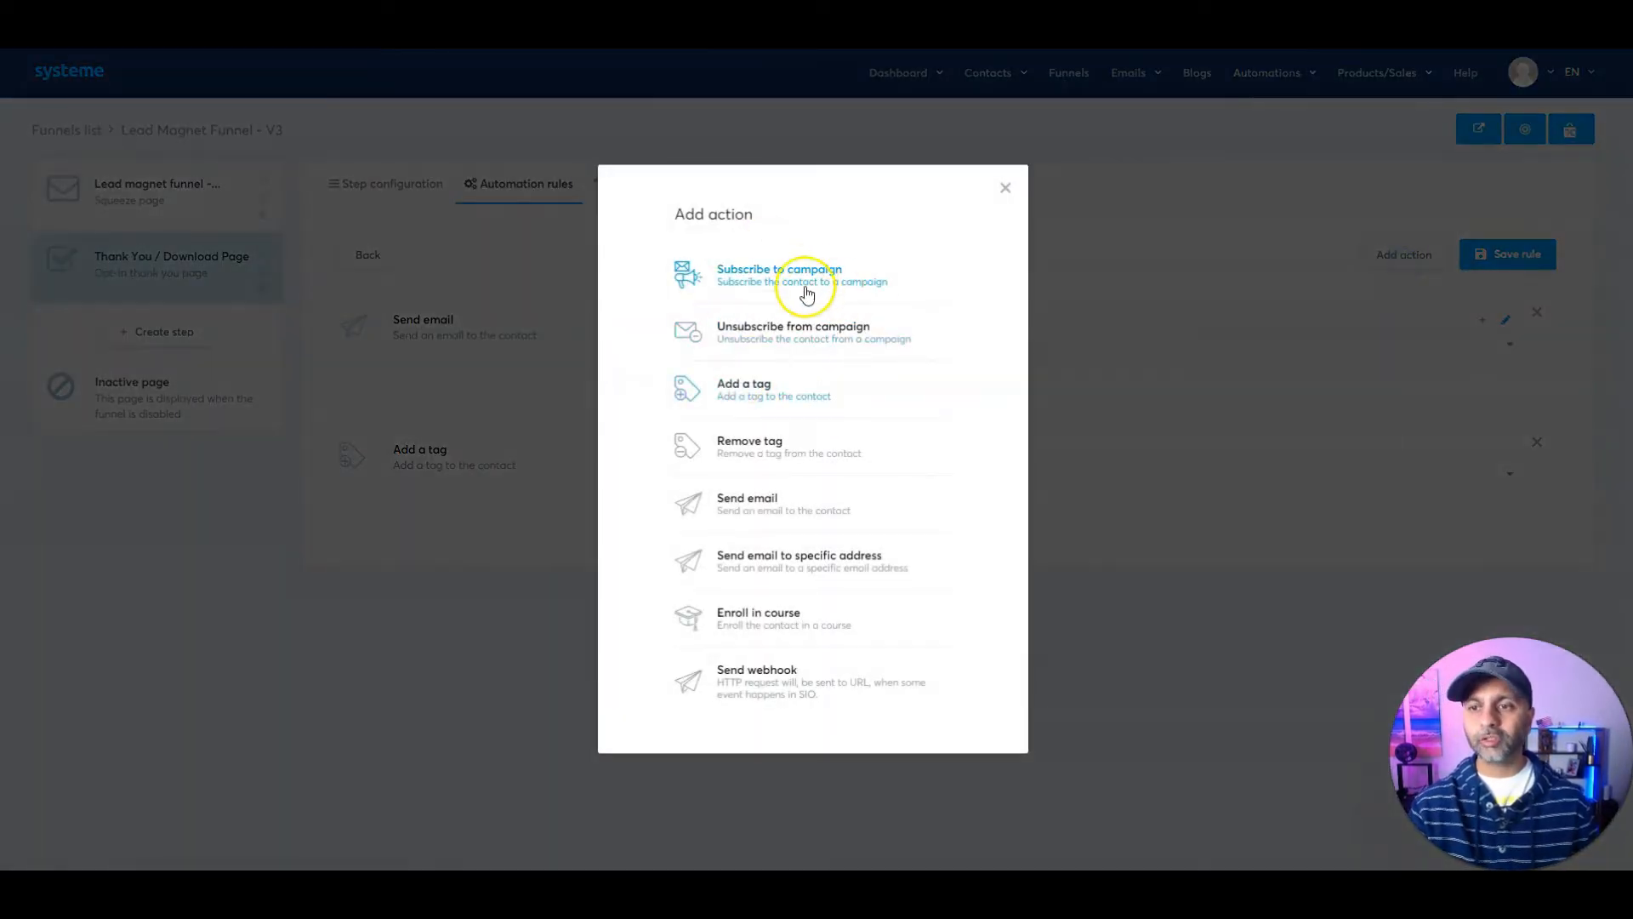
pyautogui.click(808, 283)
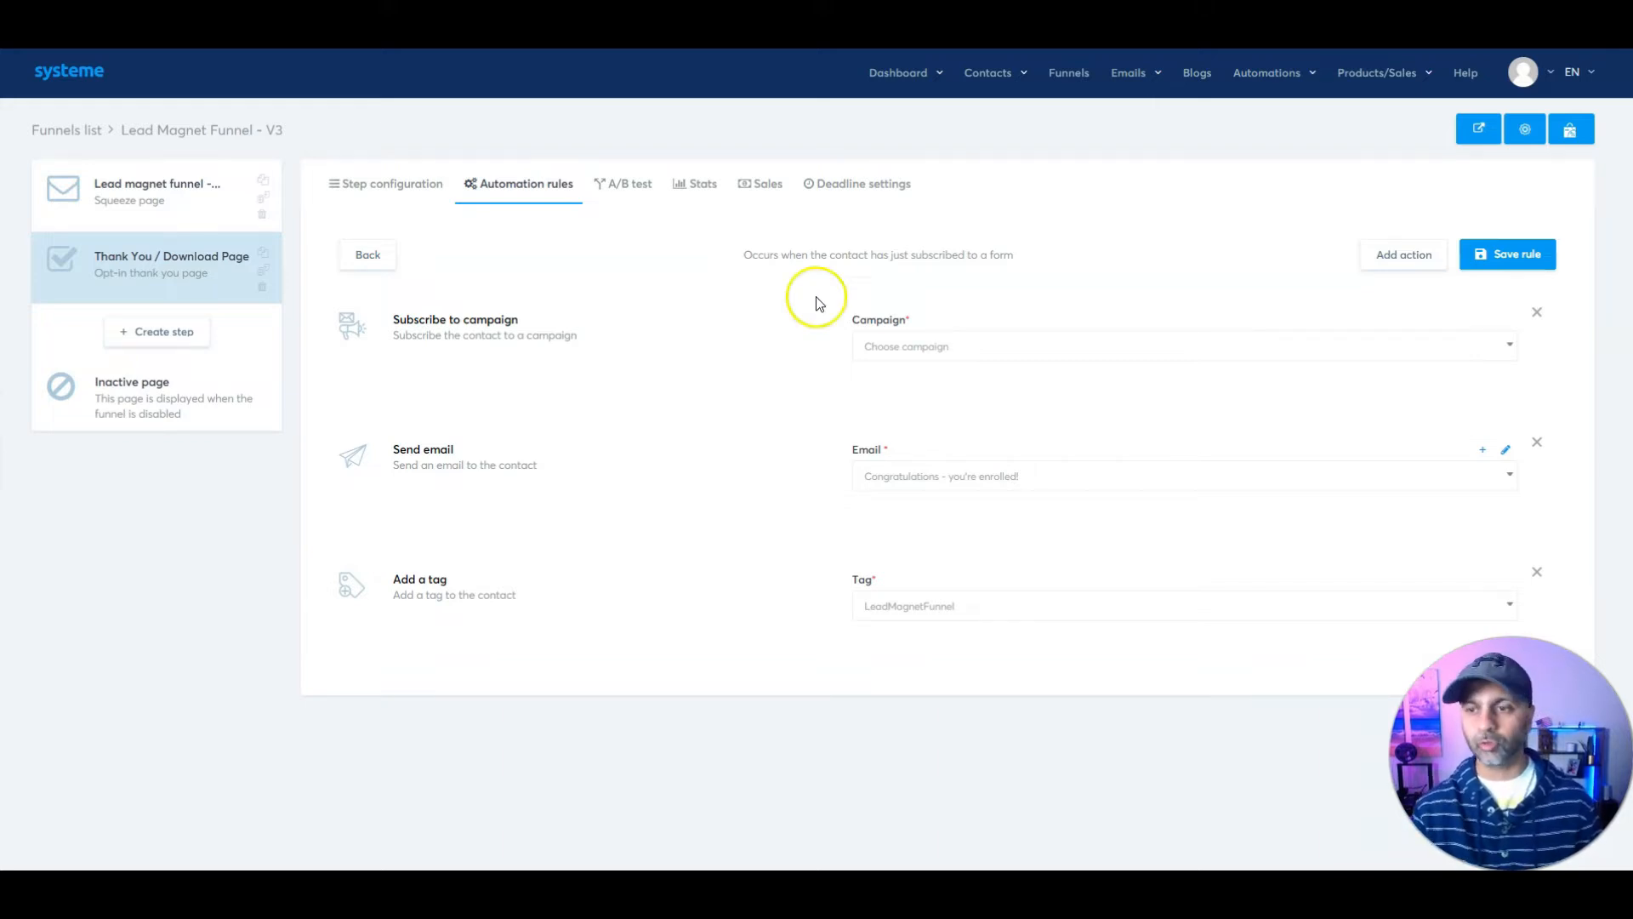
pyautogui.click(940, 343)
pyautogui.click(905, 405)
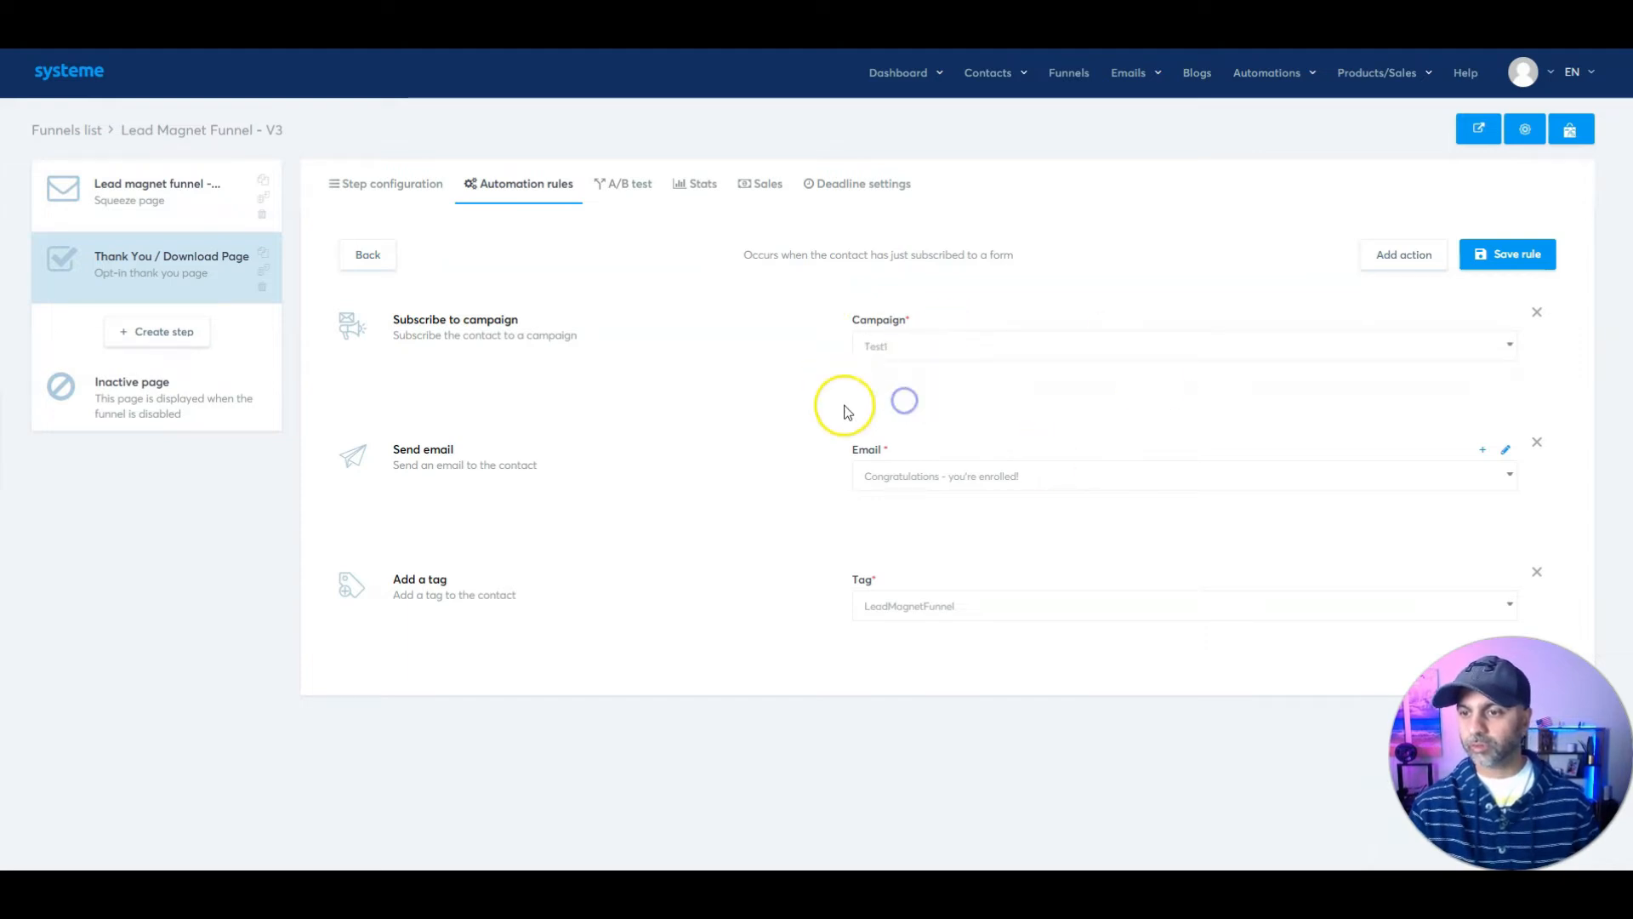
pyautogui.click(1495, 255)
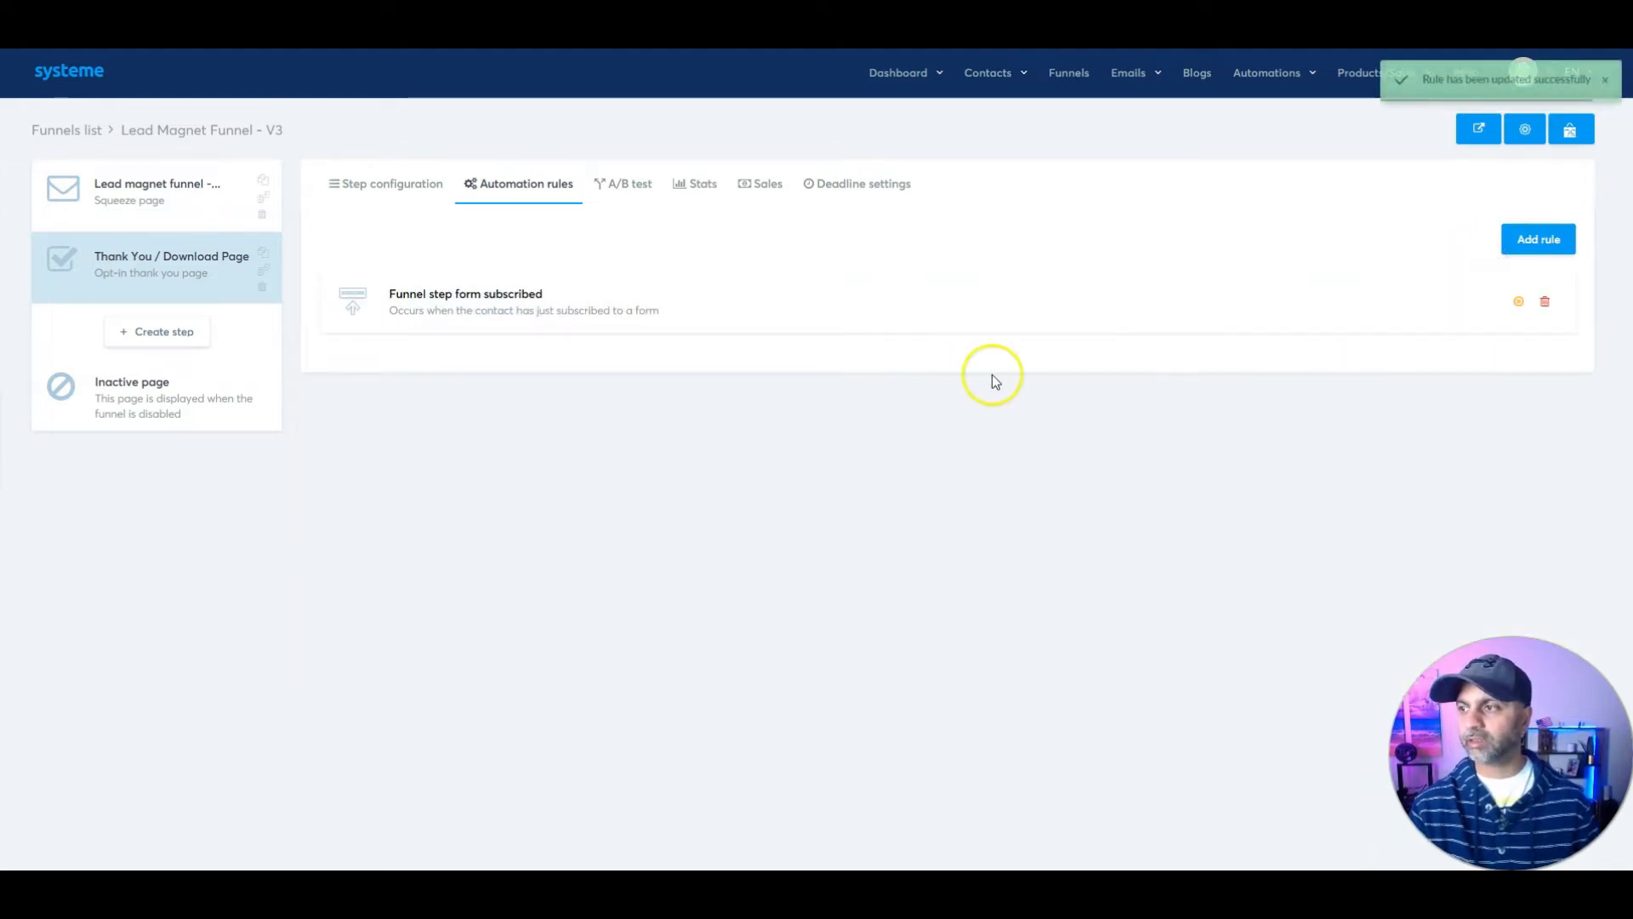
# Step: Open the "Test1" email campaign and review its email list and campaign details
pyautogui.moveTo(1160, 82)
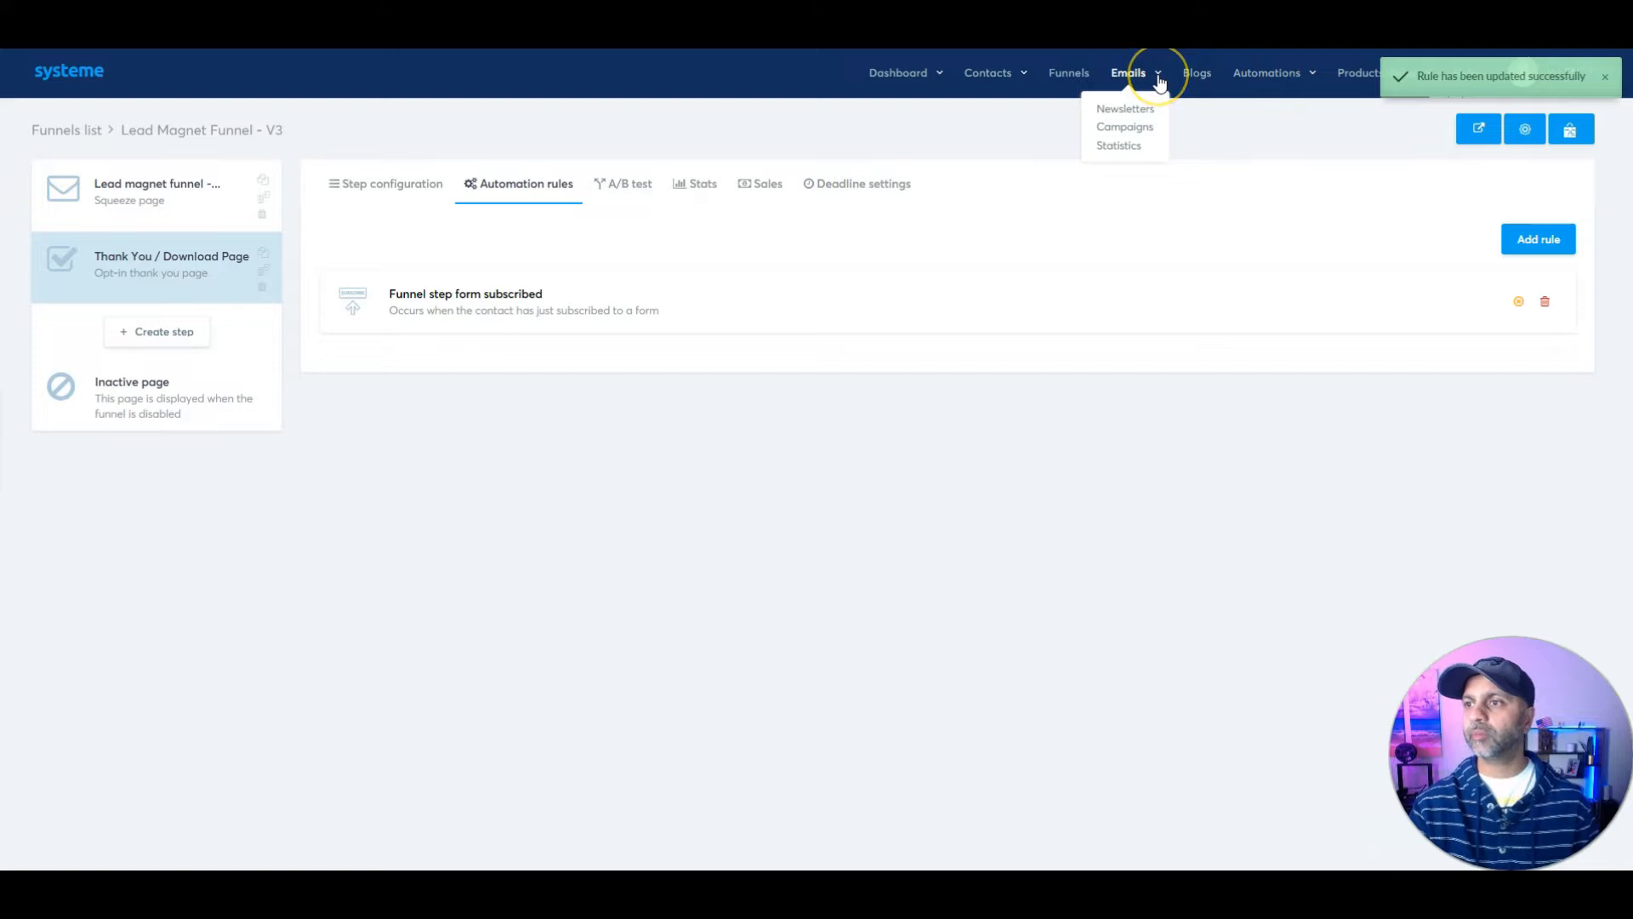
pyautogui.click(1163, 74)
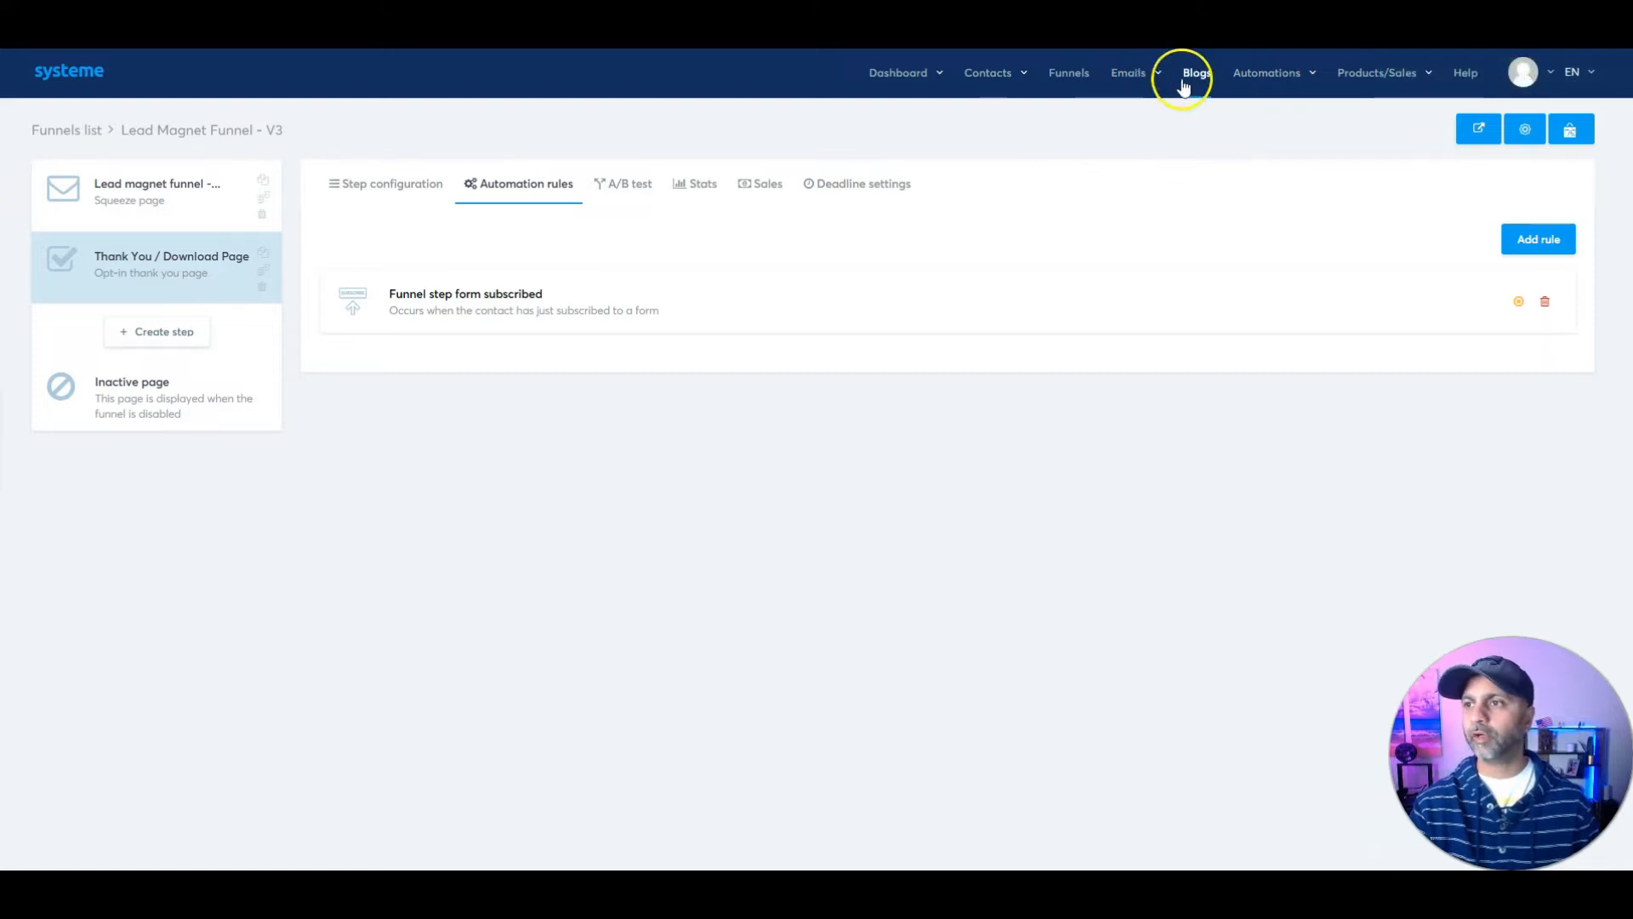
pyautogui.moveTo(1141, 80)
pyautogui.click(1132, 127)
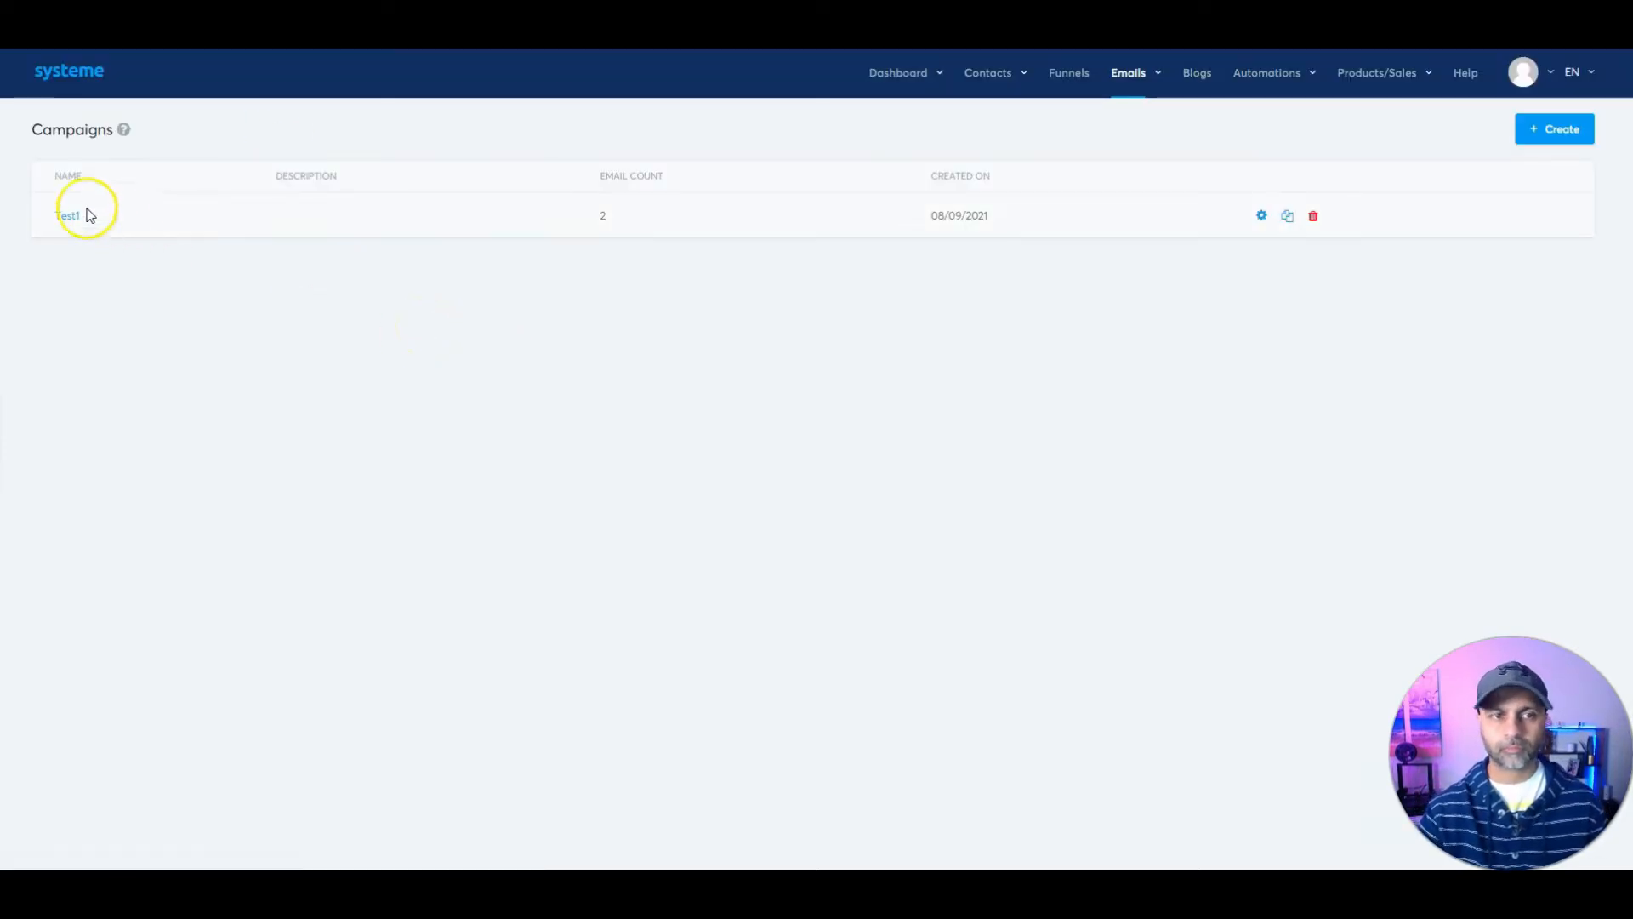
pyautogui.click(64, 216)
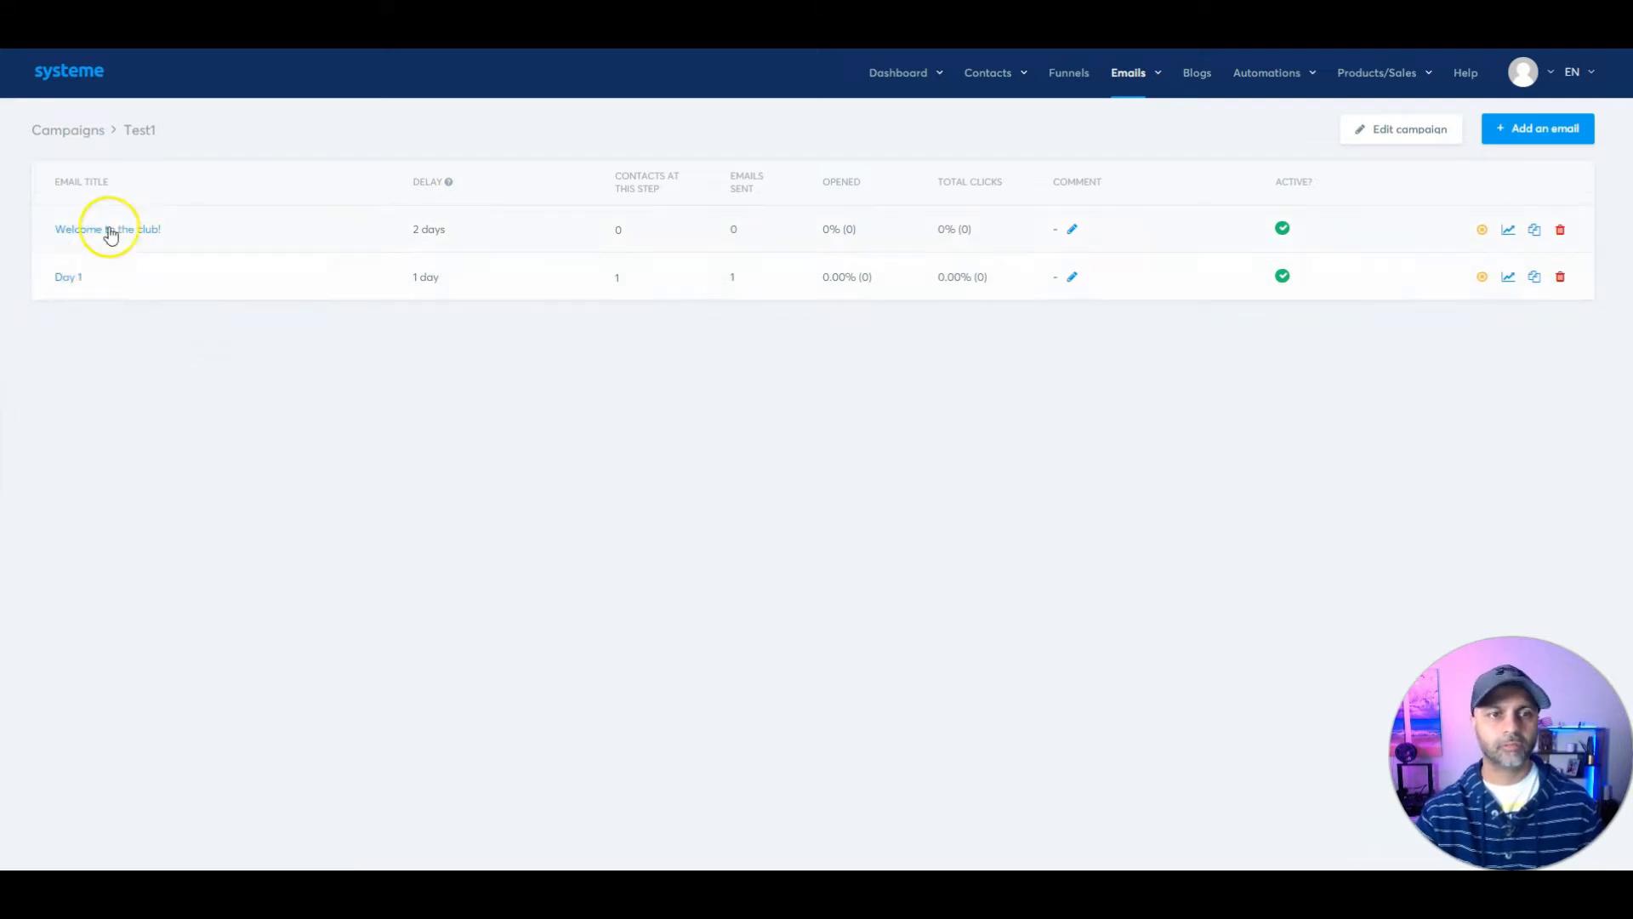
pyautogui.click(1412, 132)
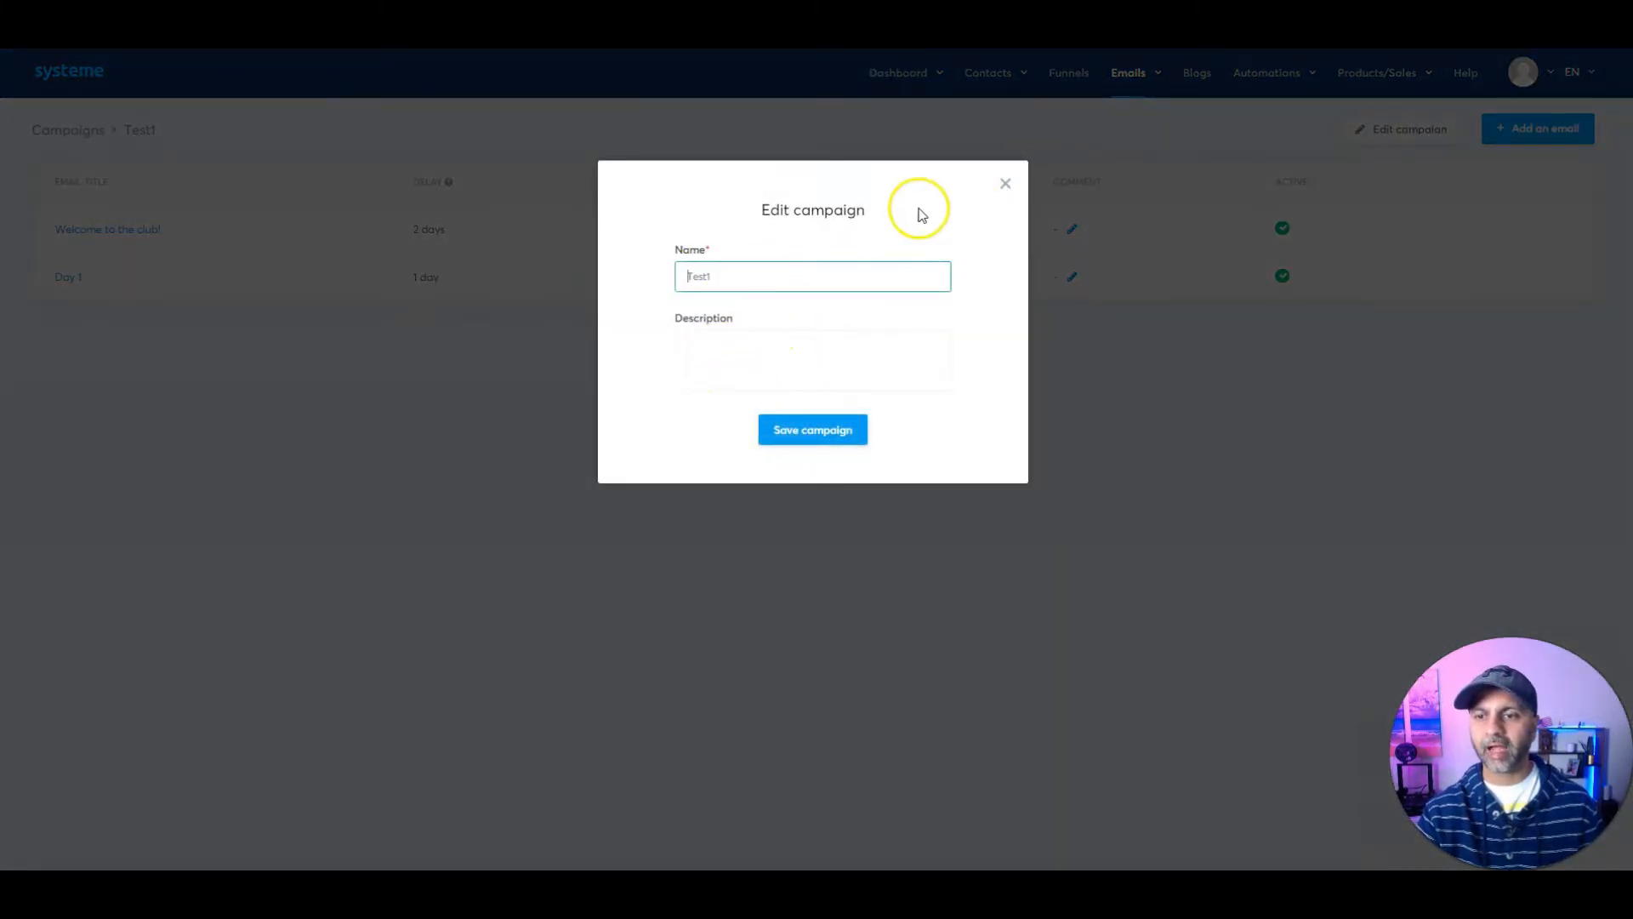
pyautogui.click(1005, 183)
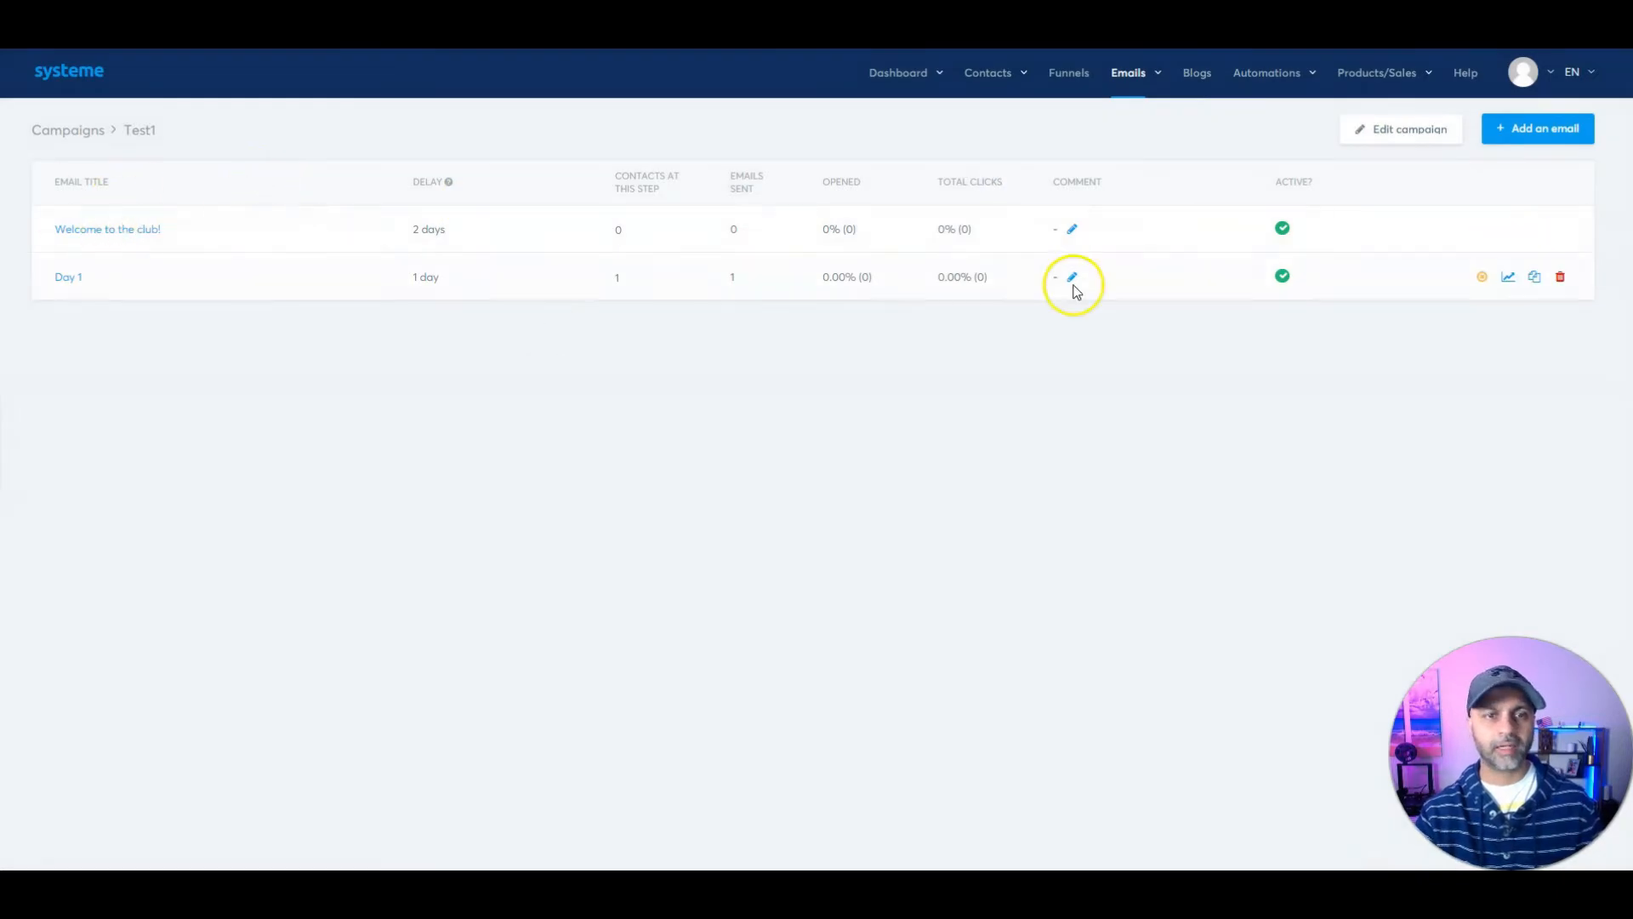
# Step: Open the campaign's "Welcome to the club!" email, look over its settings and bring its body up in the visual editor
pyautogui.click(124, 231)
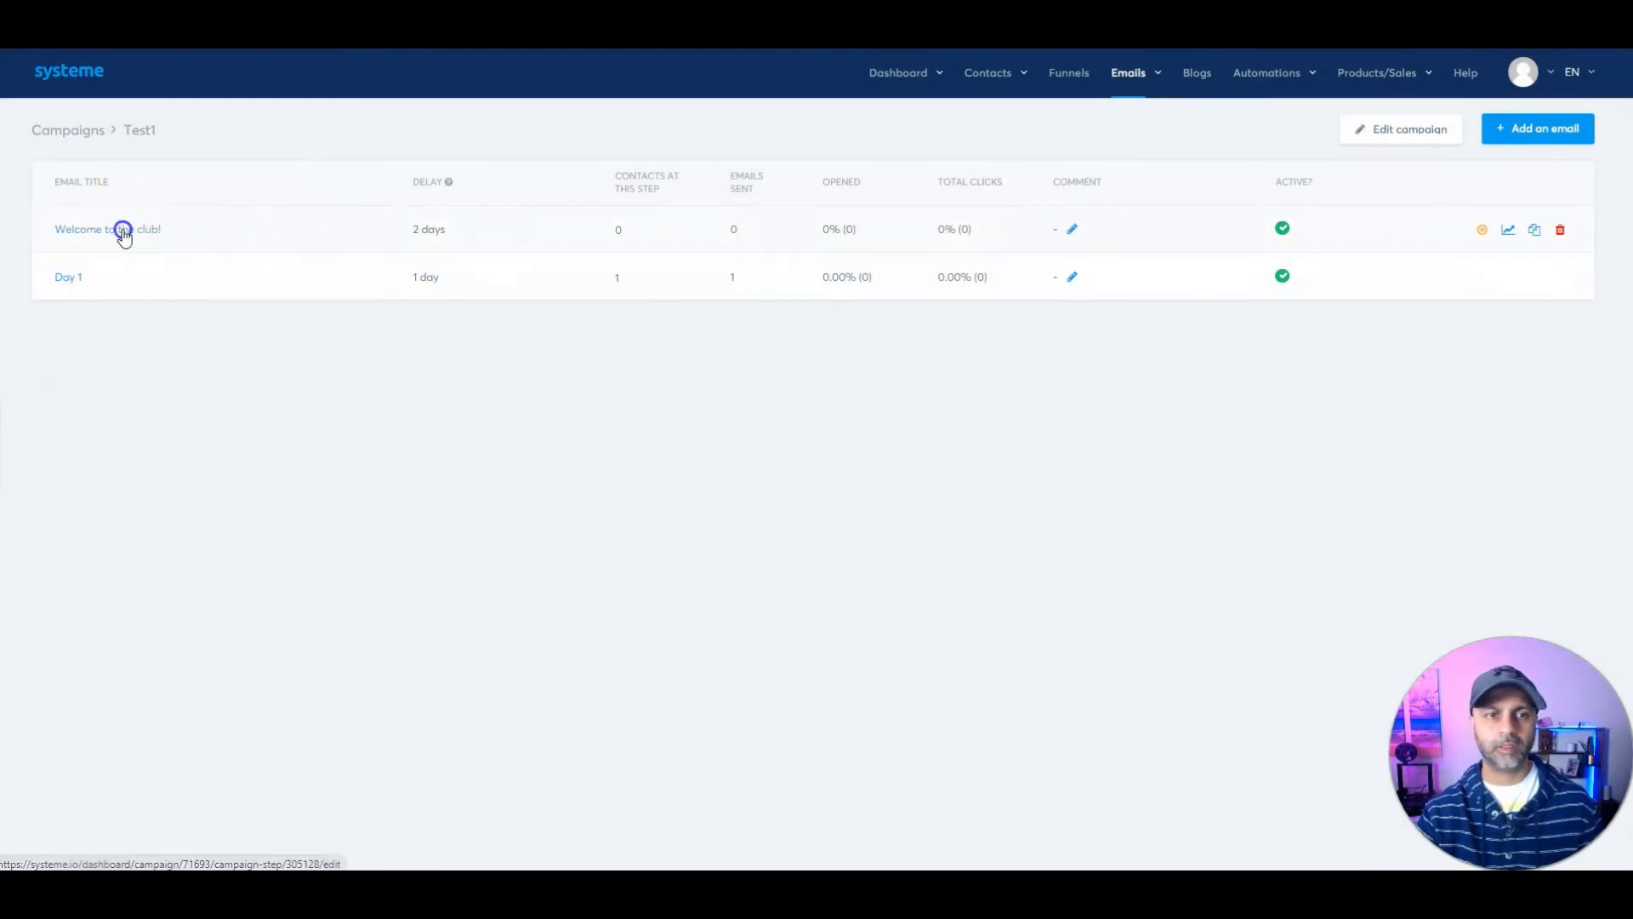
pyautogui.scroll(-3, 1080, 489)
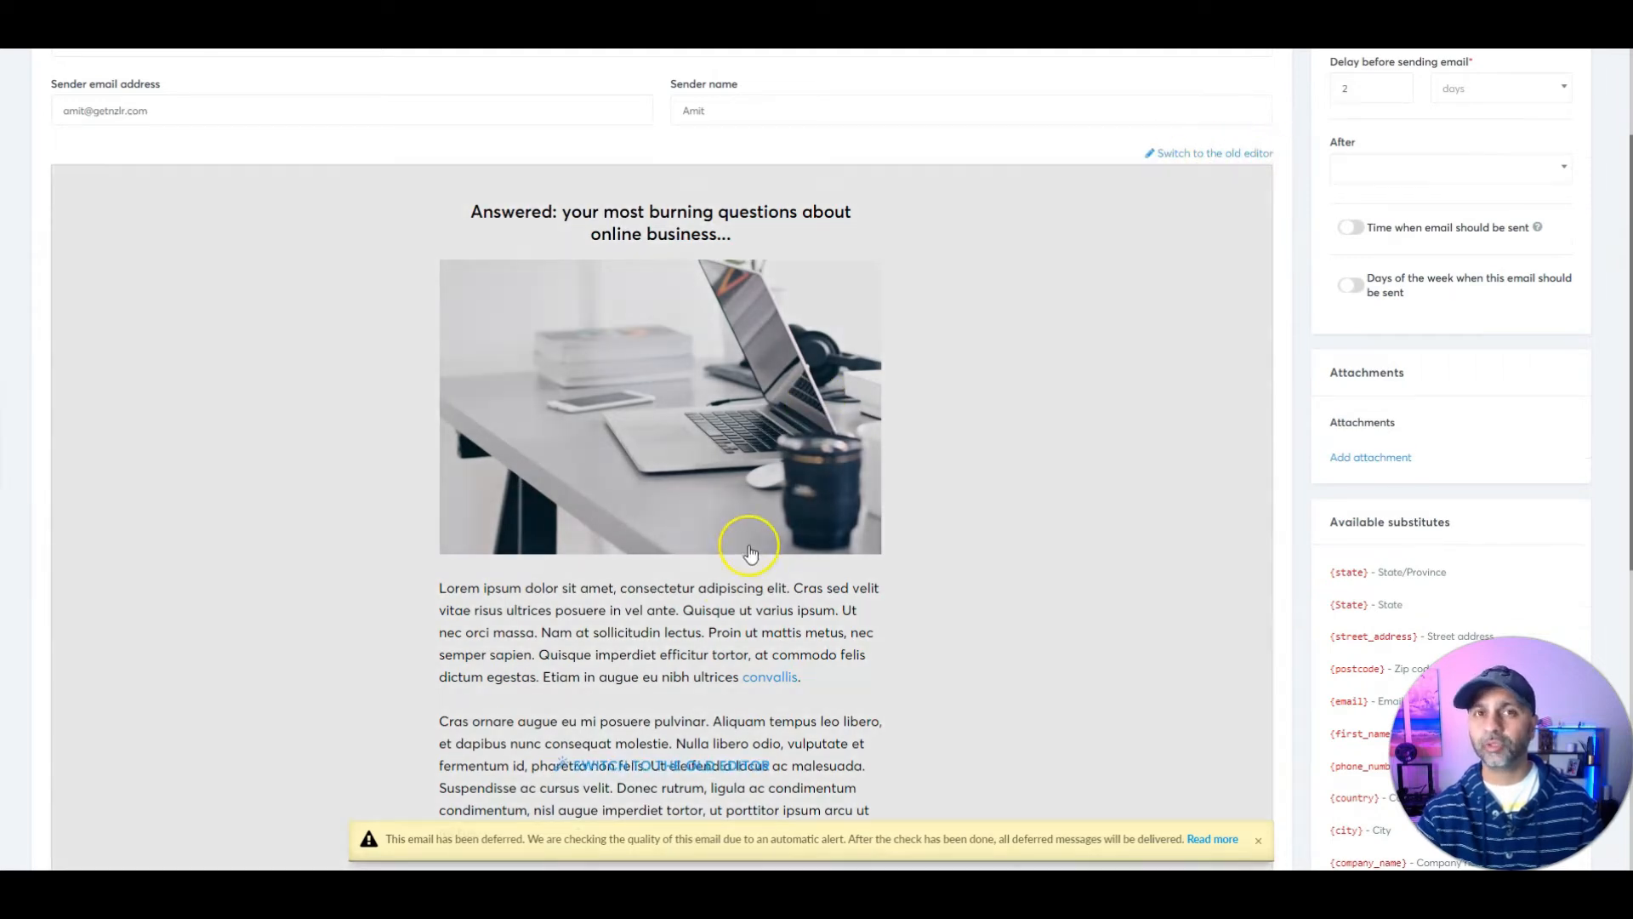
pyautogui.click(722, 591)
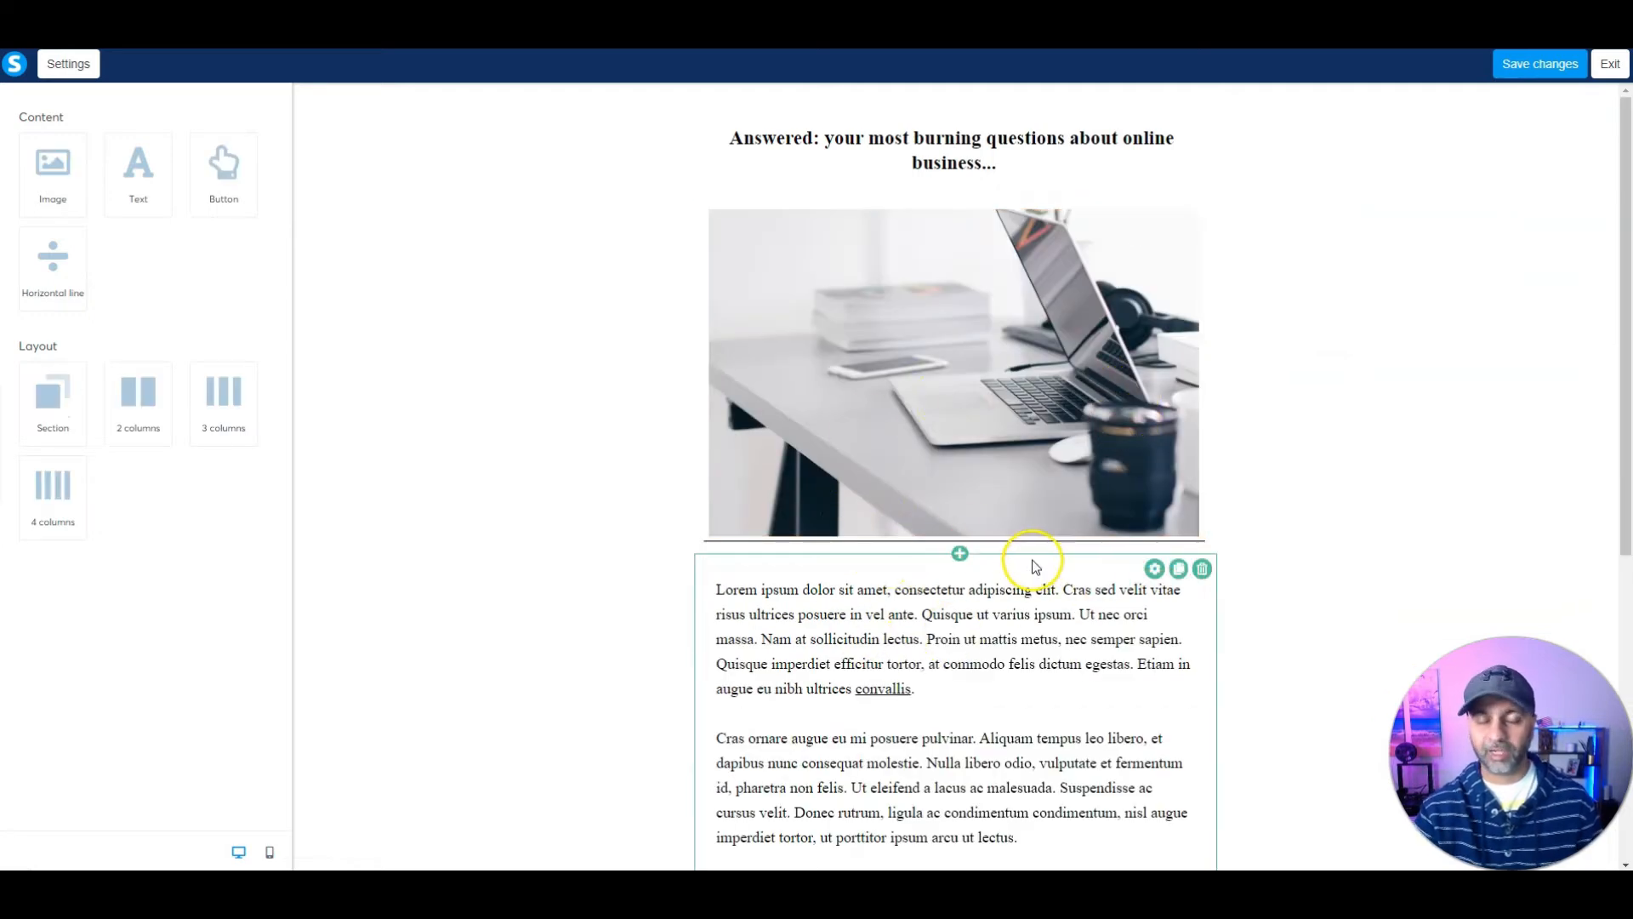
# Step: Look through the "Welcome to the club!" email body and return to the "Test1" campaign's email list
pyautogui.scroll(-6, 1021, 553)
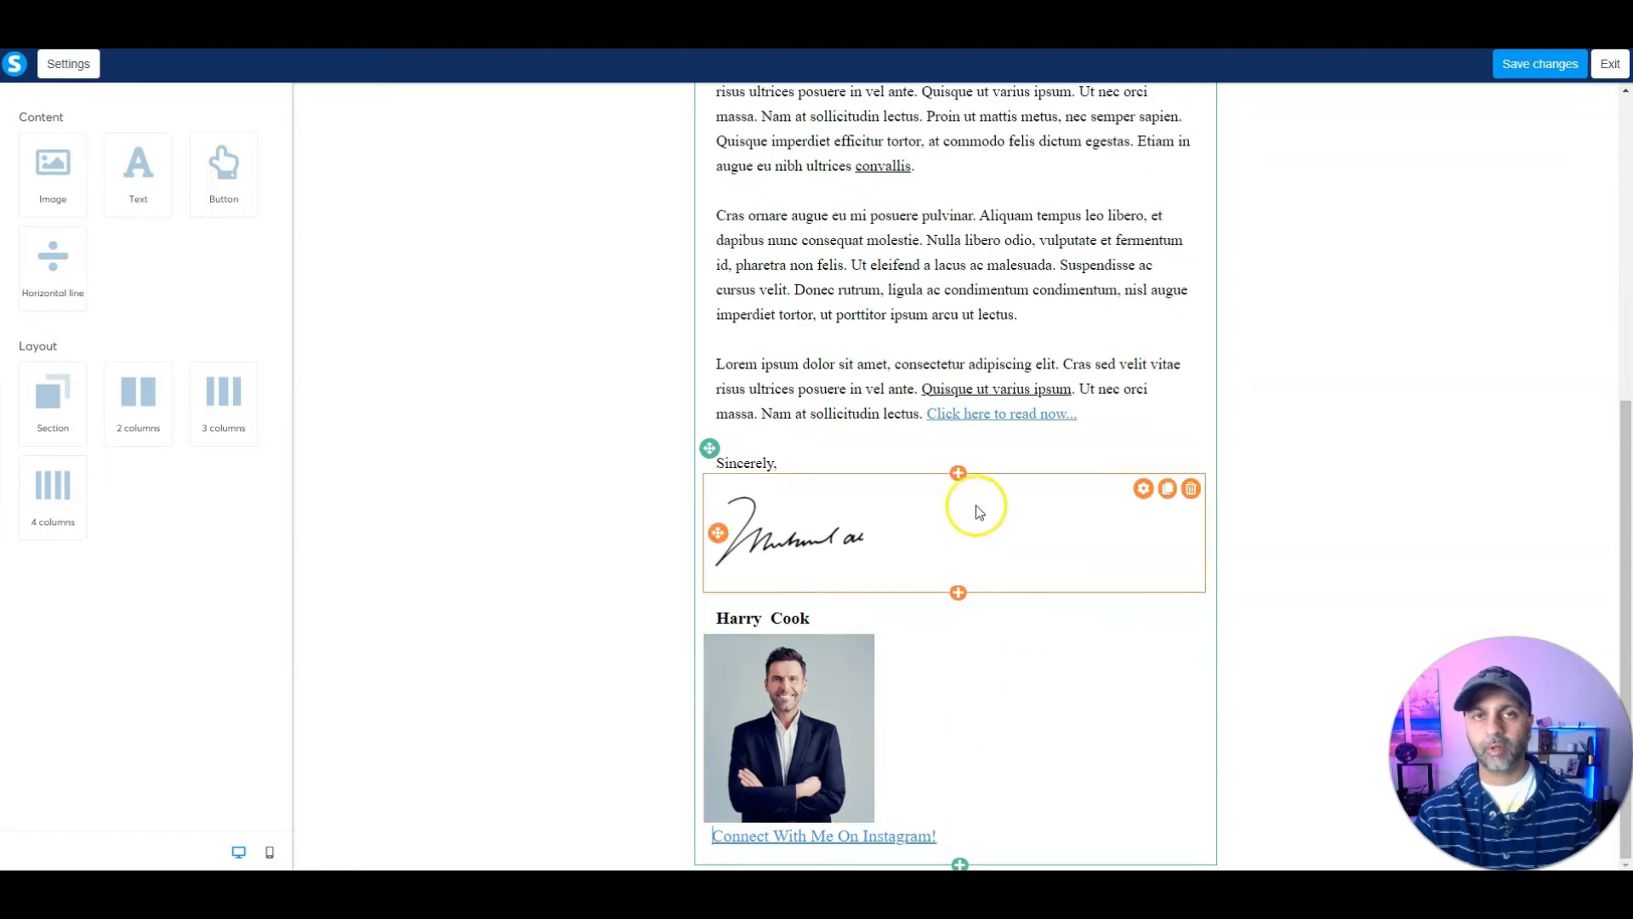
pyautogui.scroll(6, 982, 544)
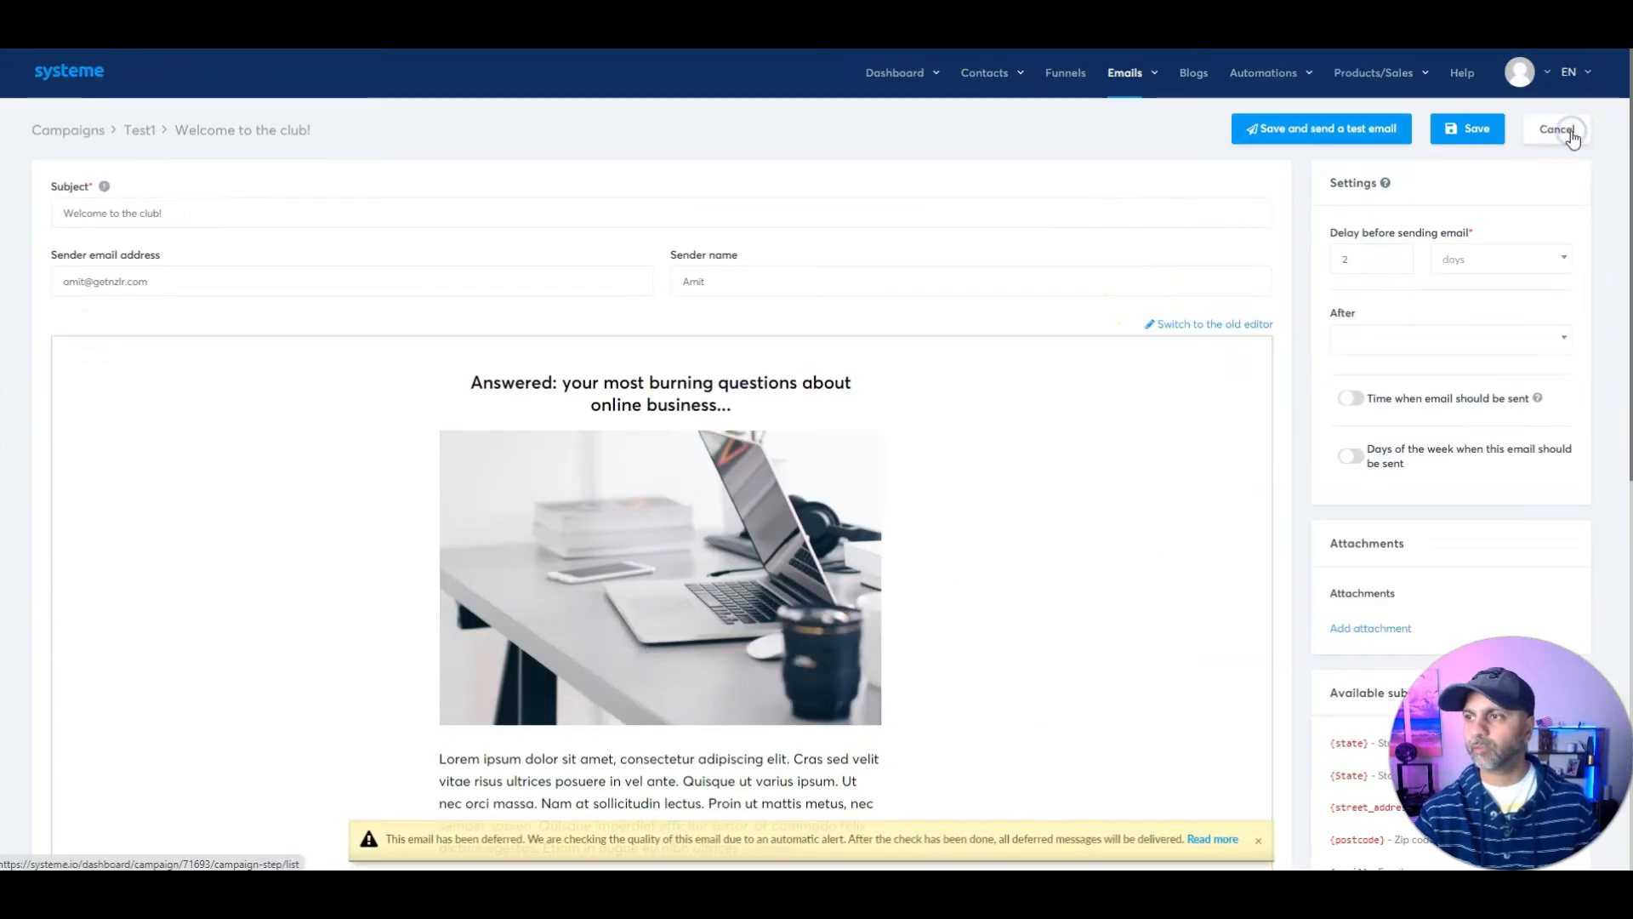
pyautogui.click(1559, 129)
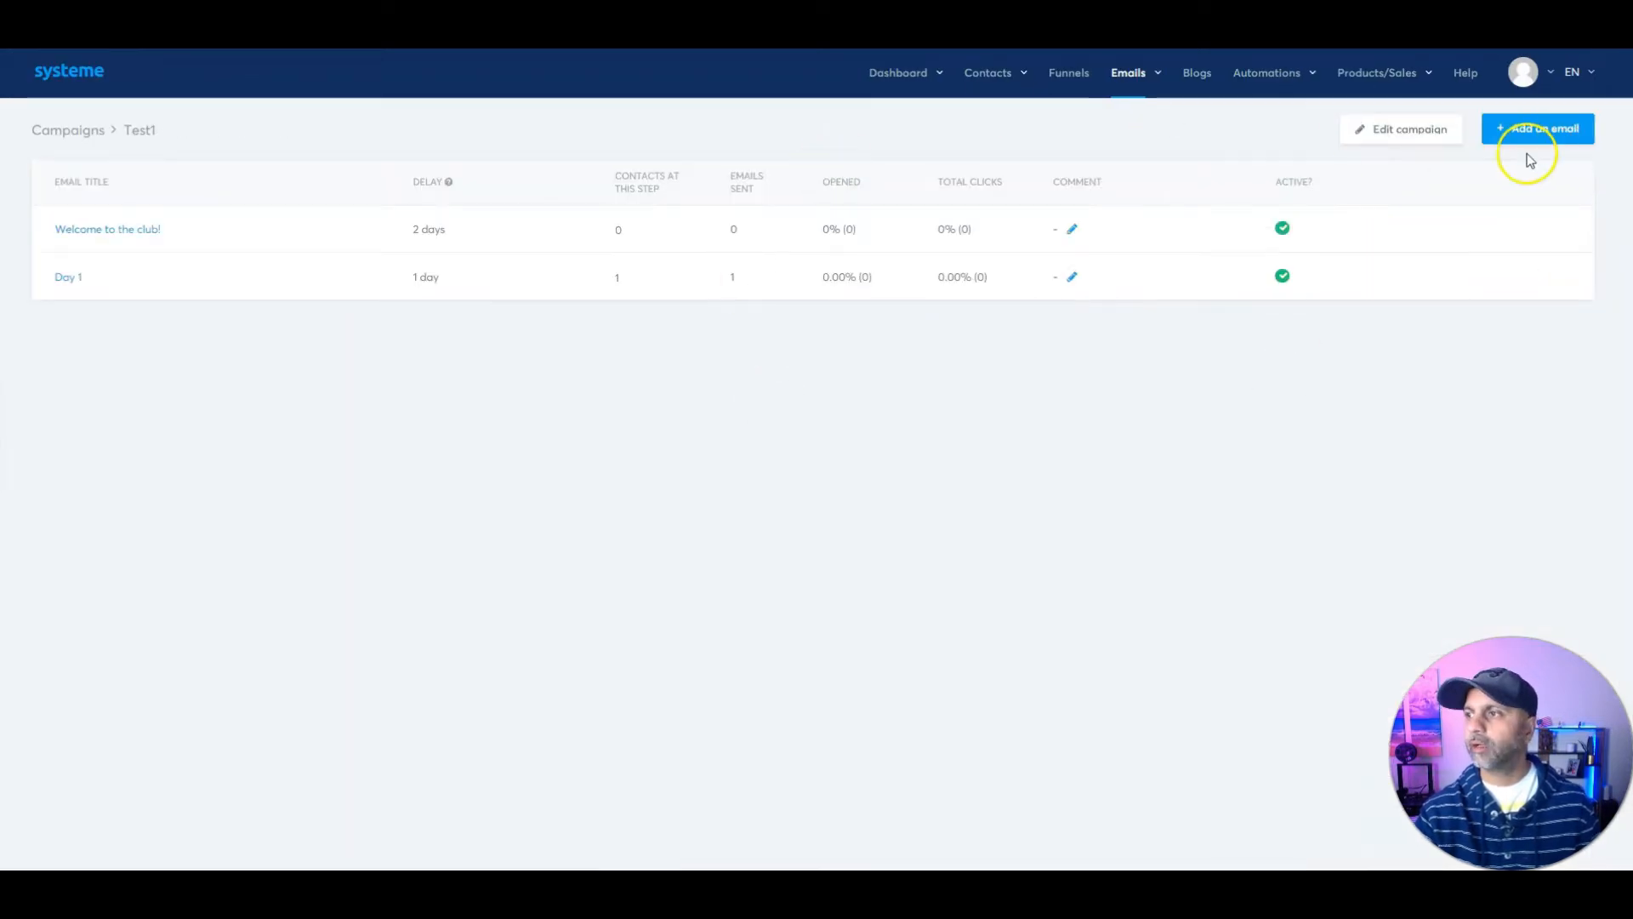
# Step: Create a campaign email with the sender's name, subject "This is a test email", the visual editor and the Product Funnel Template design
pyautogui.click(1547, 134)
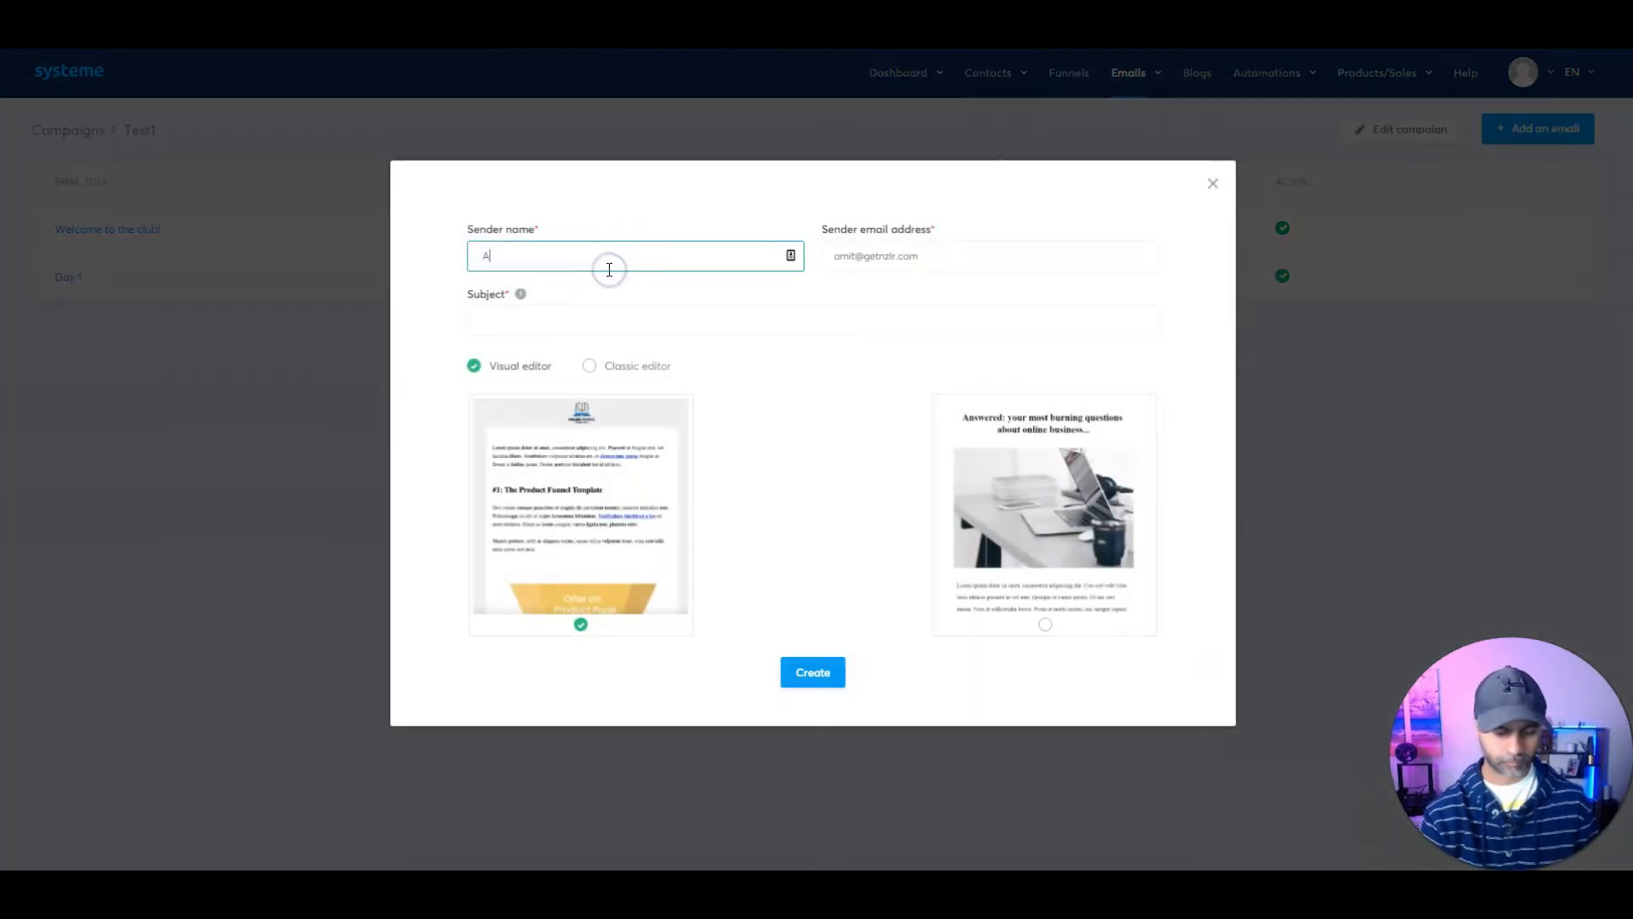
pyautogui.press('Tab')
pyautogui.press('Tab')
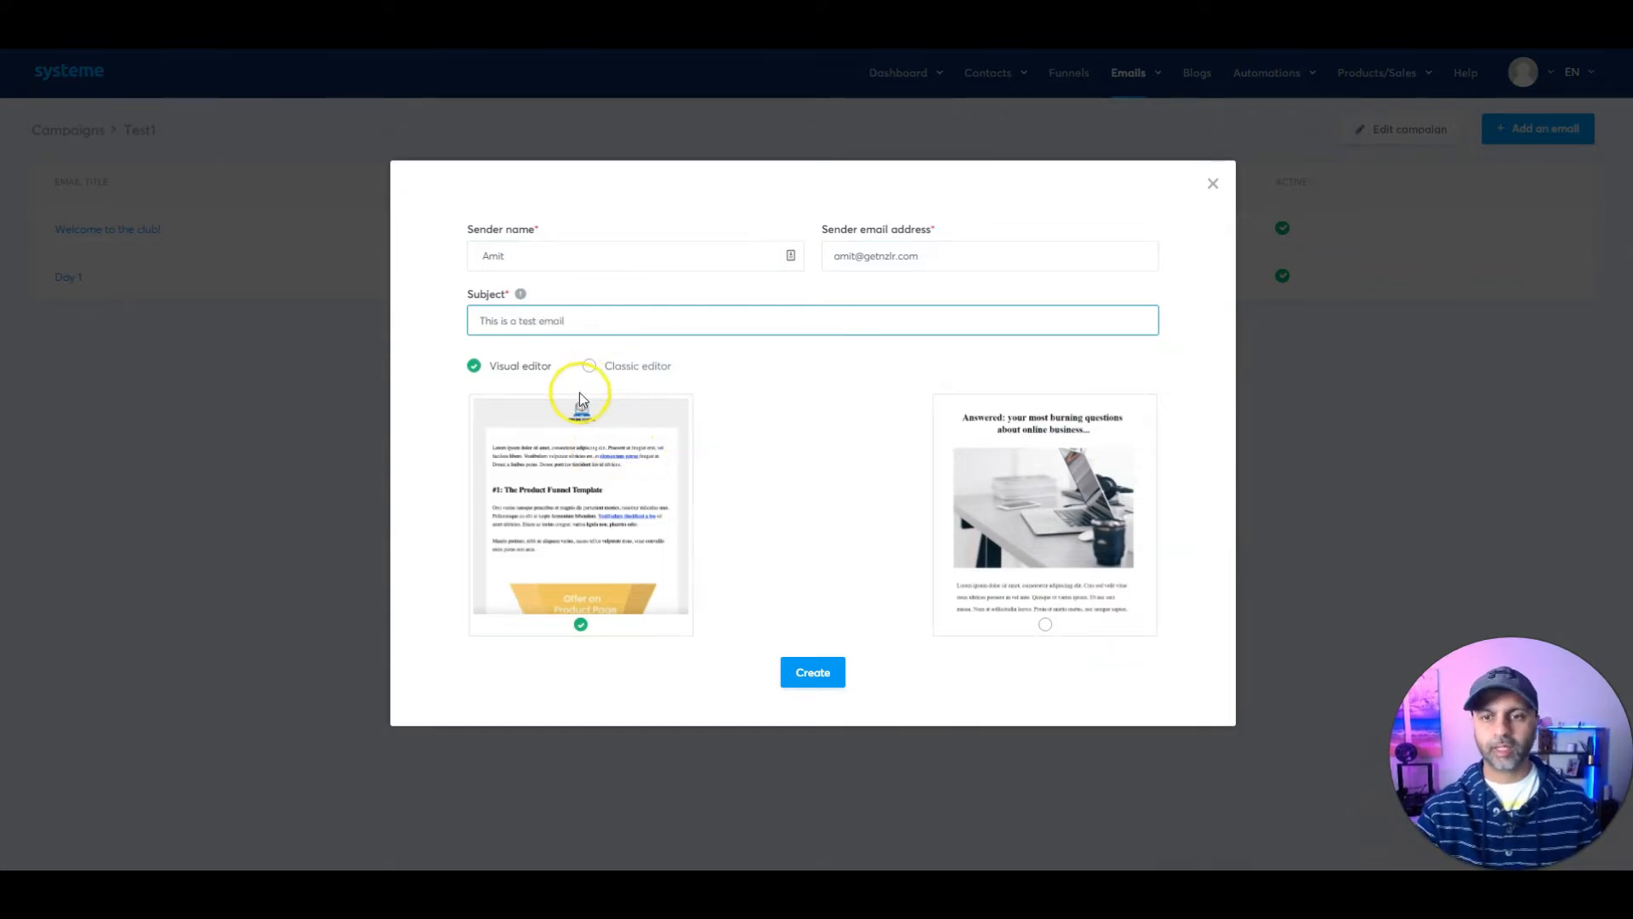
pyautogui.click(617, 378)
pyautogui.click(527, 375)
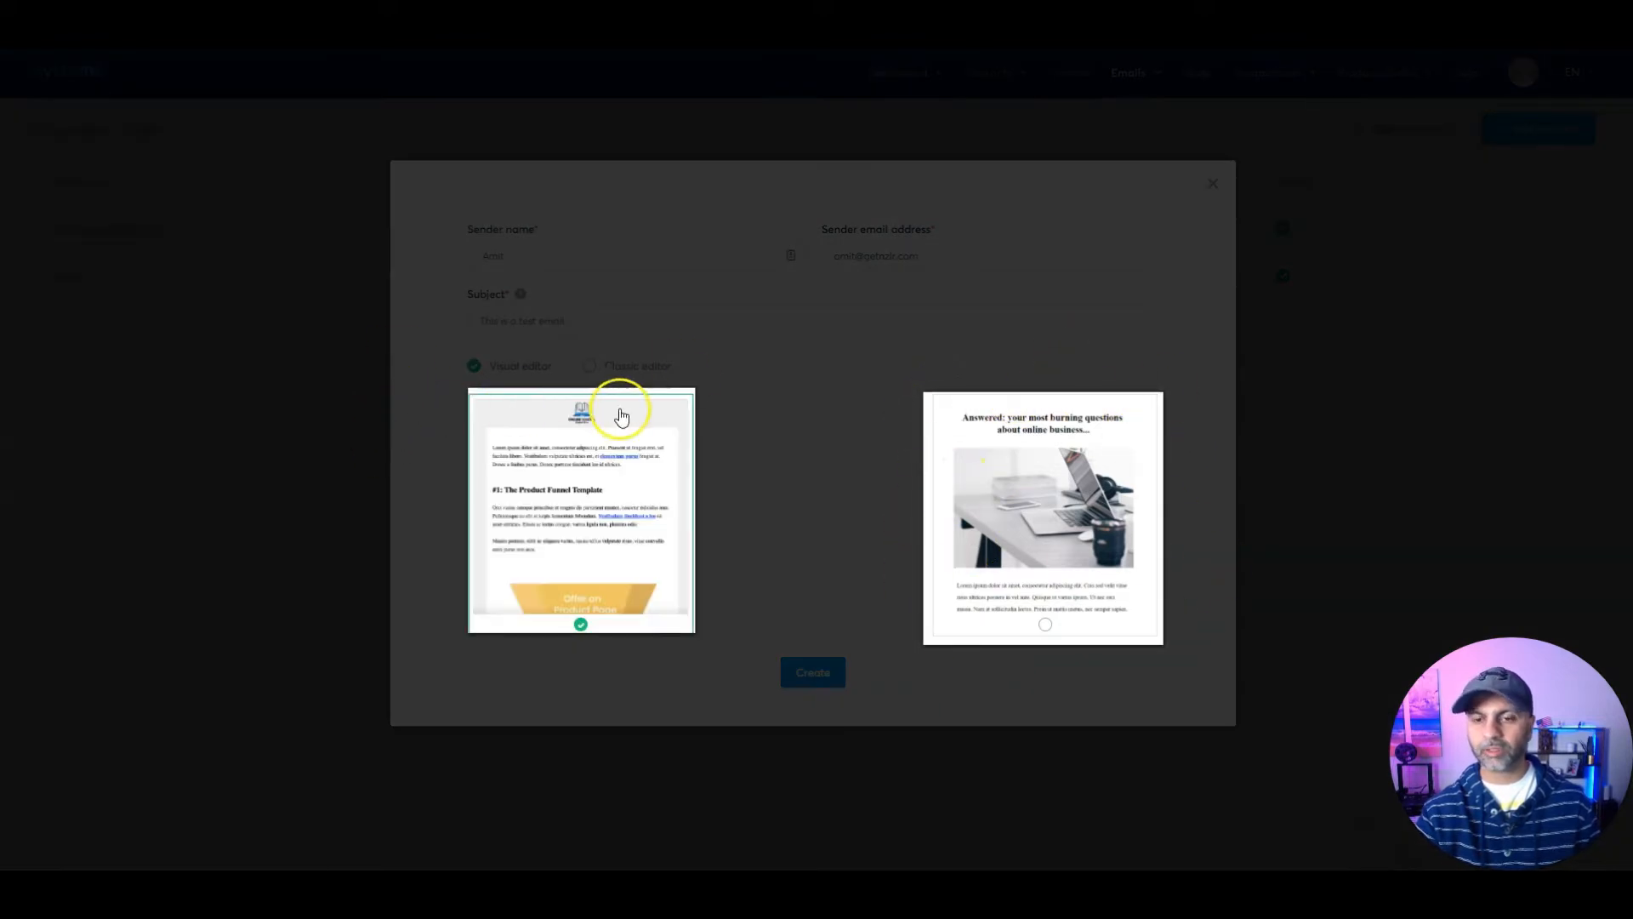
pyautogui.click(831, 676)
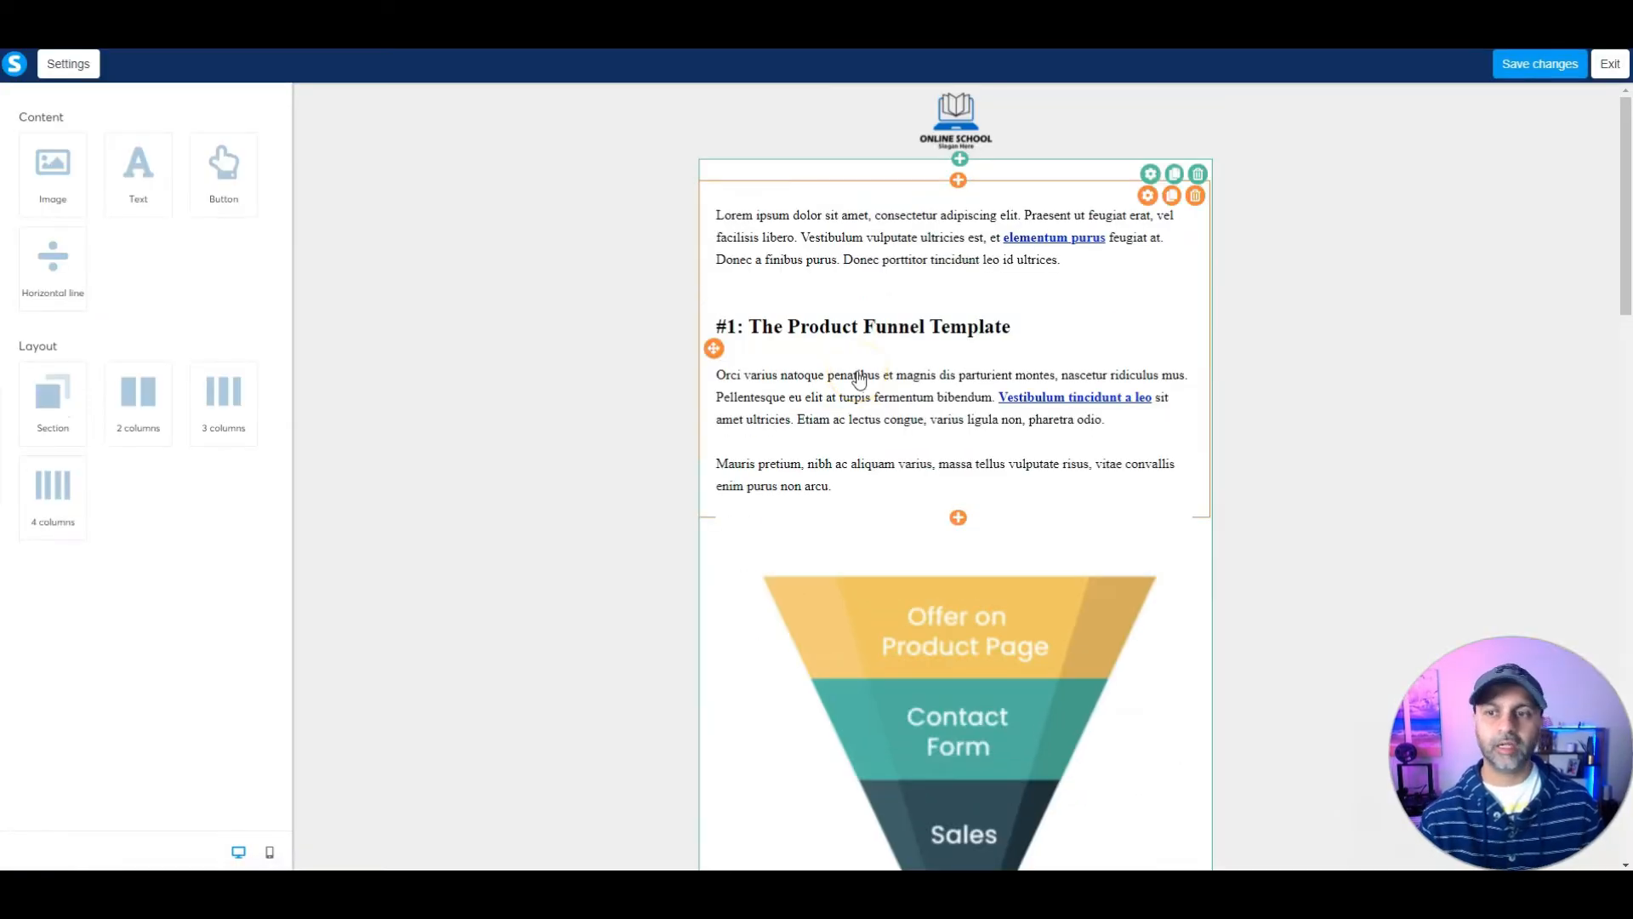
# Step: Look through the email template and delete the funnel image below the "#1: The Product Funnel Template" text
pyautogui.scroll(-20, 959, 224)
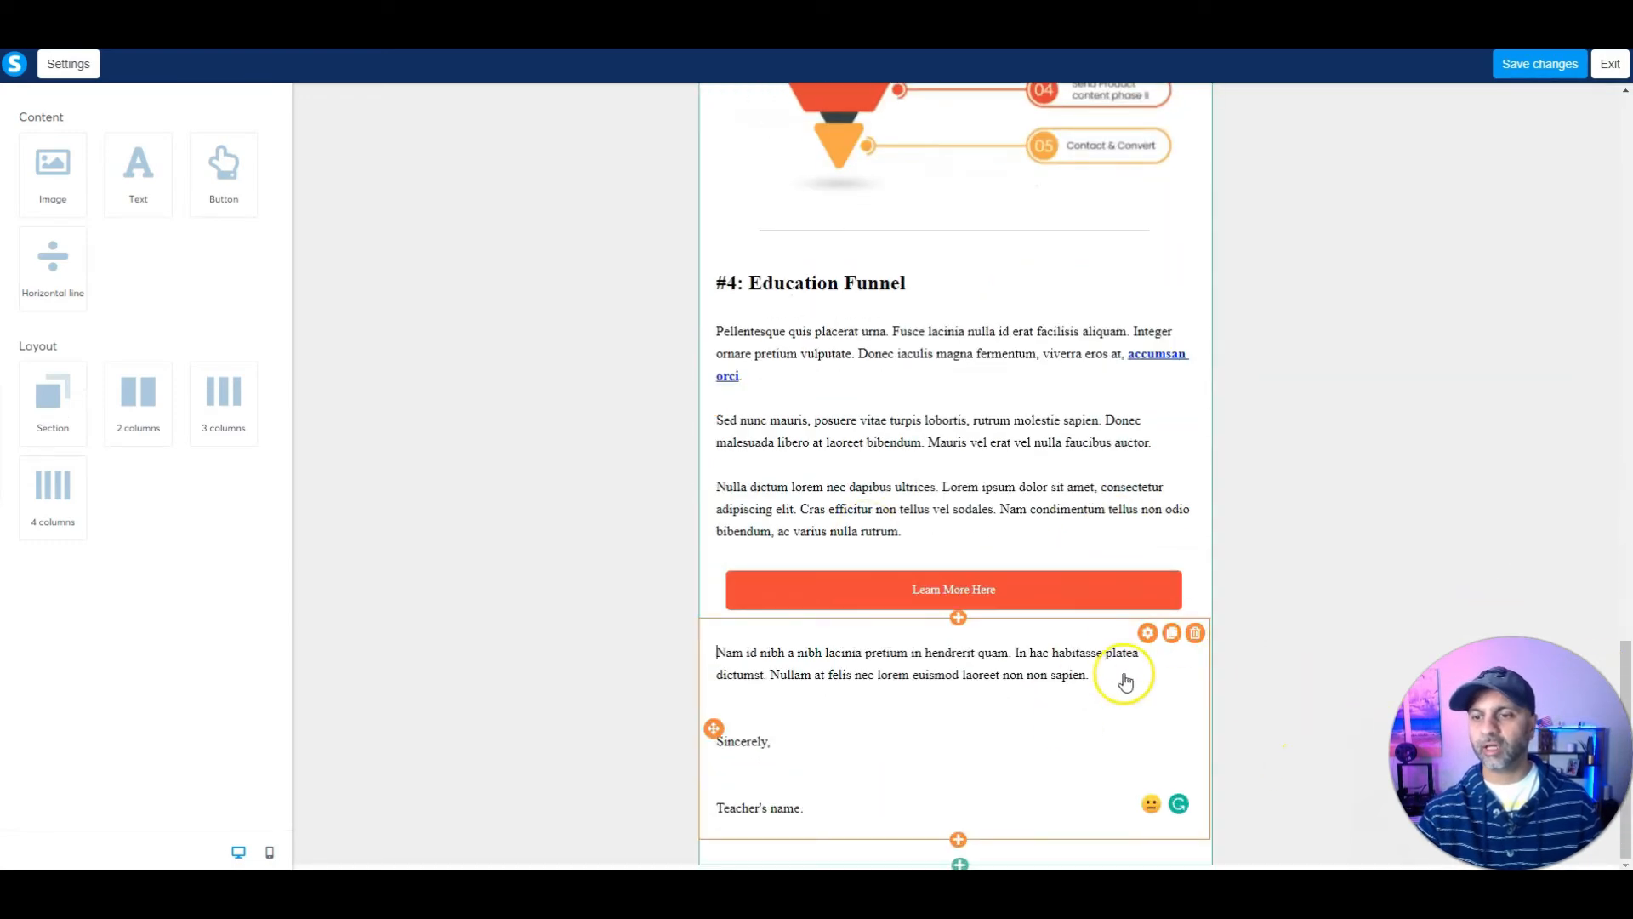
pyautogui.scroll(7, 1184, 595)
pyautogui.scroll(12, 1184, 544)
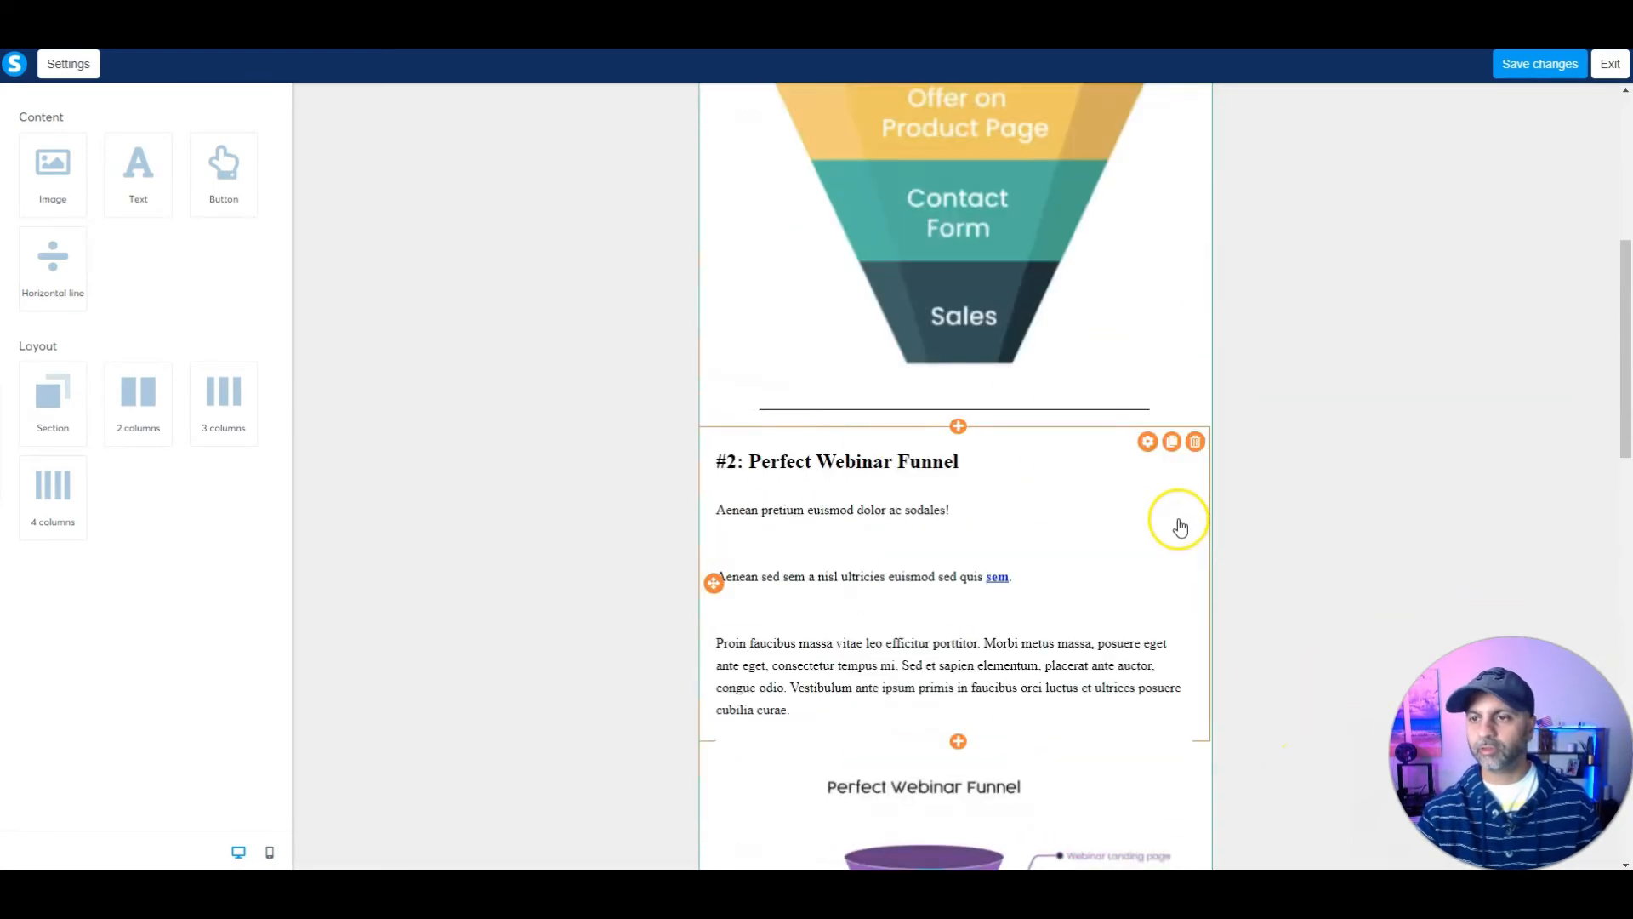
pyautogui.click(1189, 559)
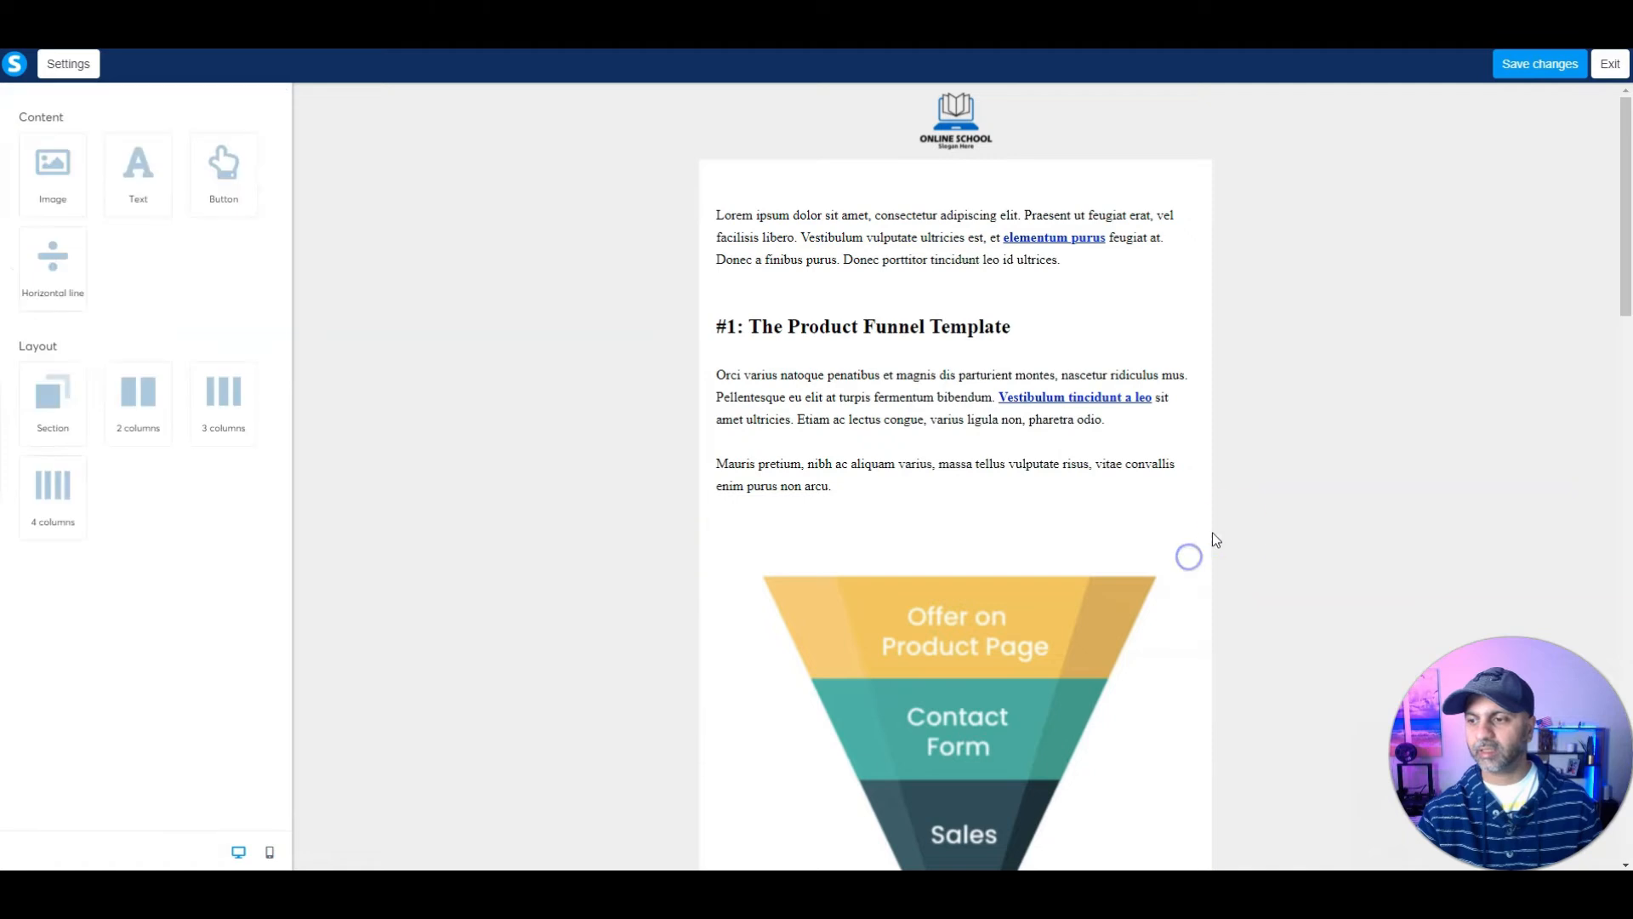
pyautogui.click(1195, 531)
# Step: Delete the "#2: Perfect Webinar Funnel" text block, save the email's changes and leave the visual editor
pyautogui.click(897, 124)
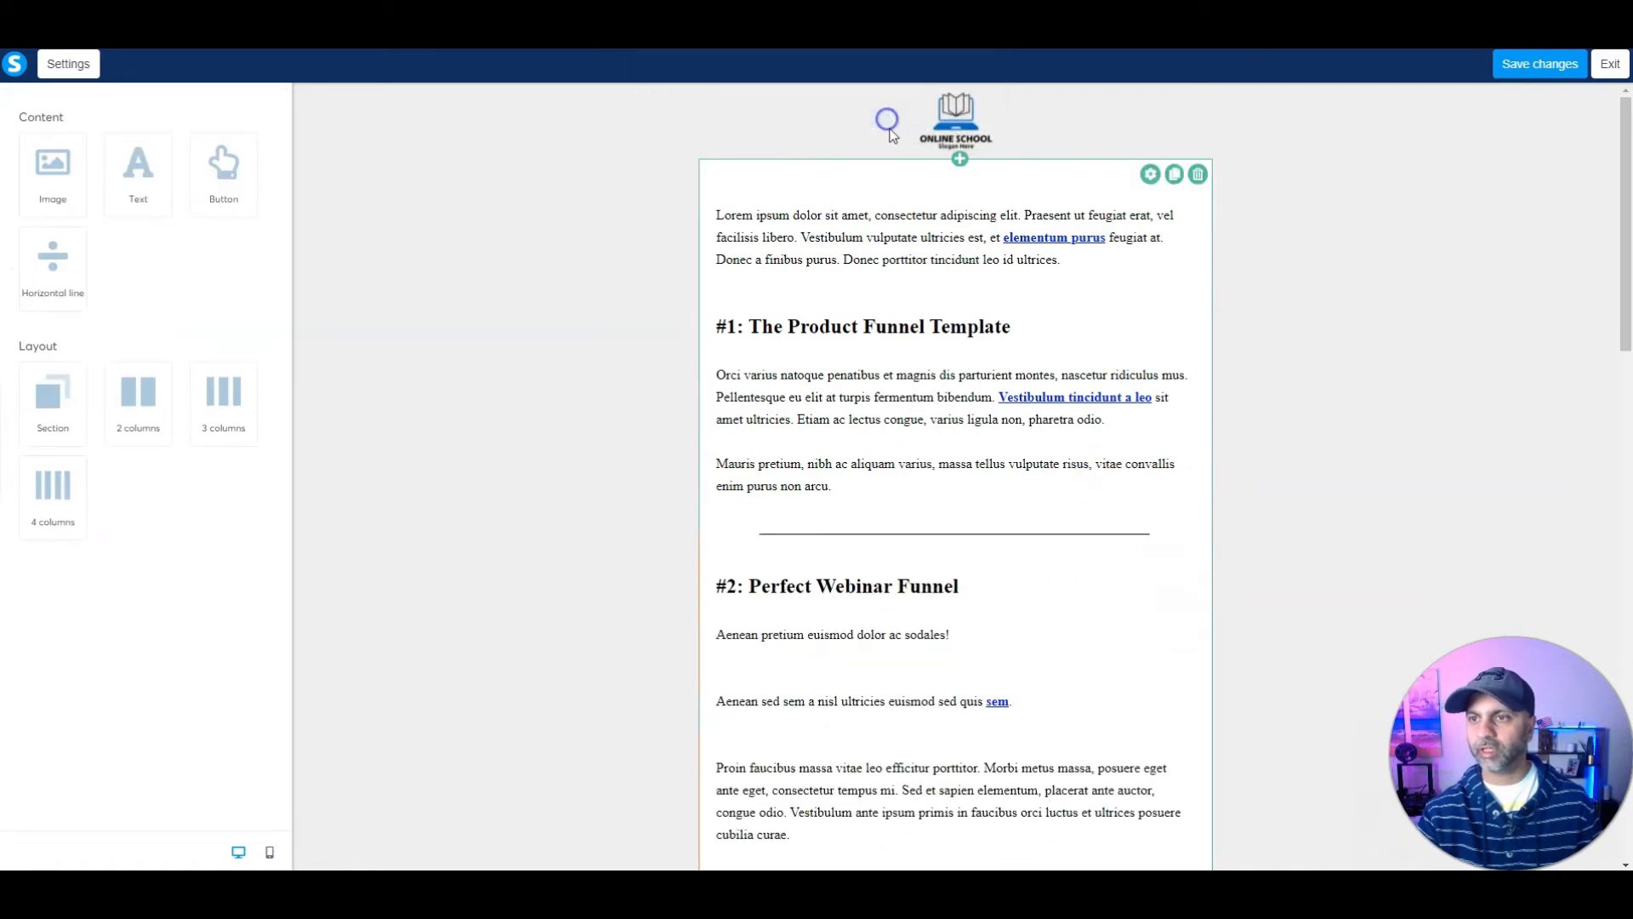
pyautogui.click(1198, 566)
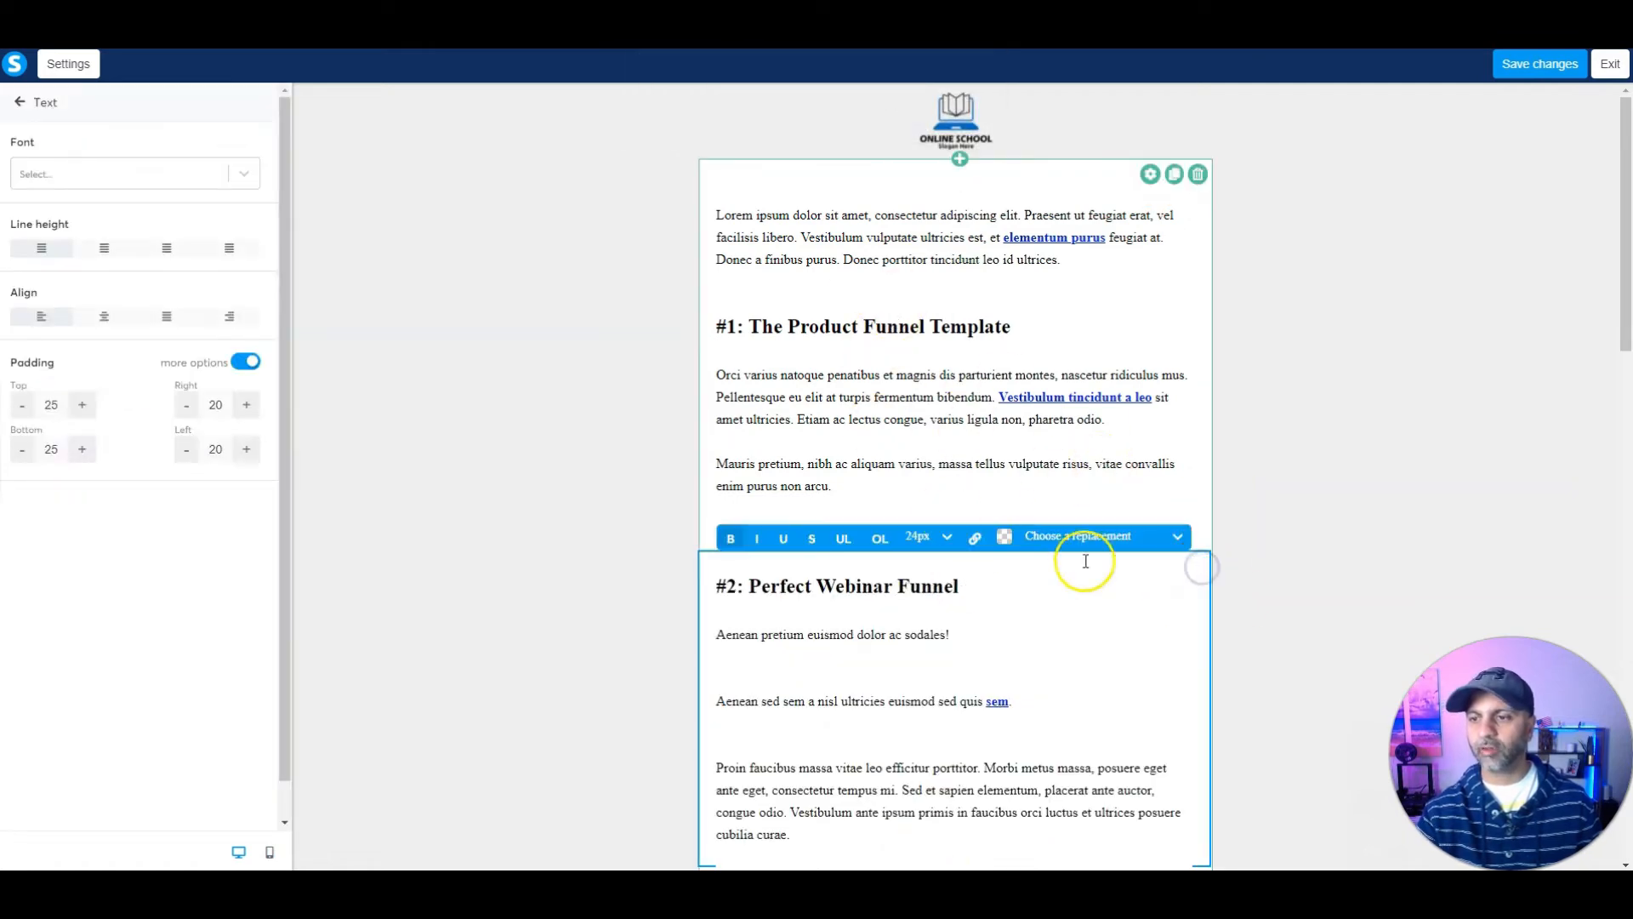
pyautogui.click(1258, 569)
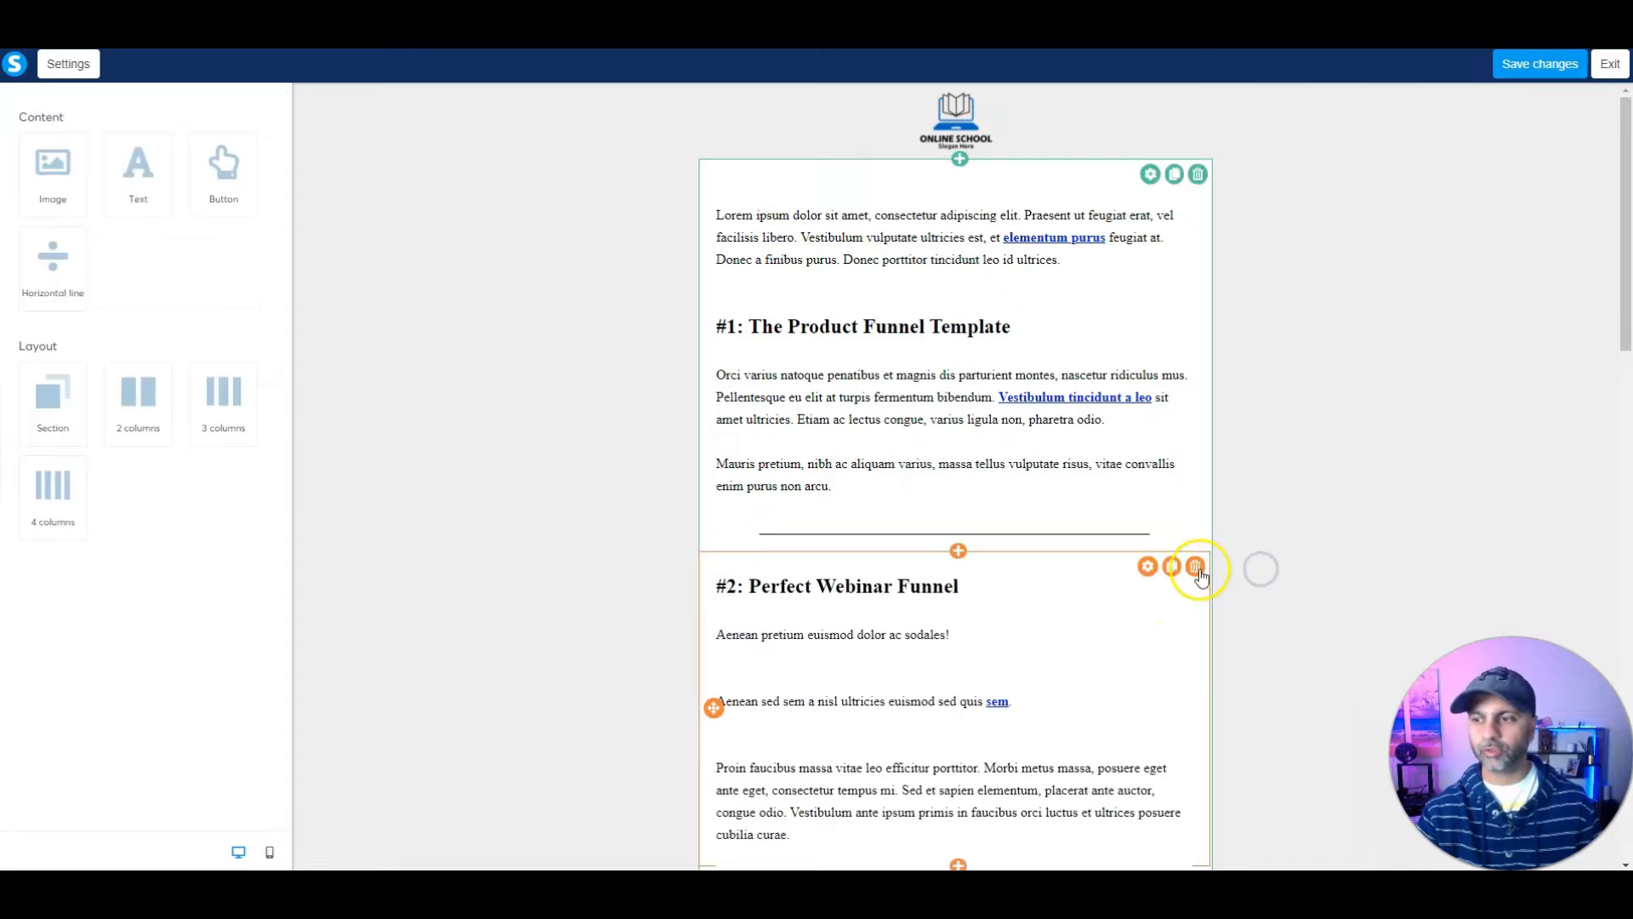
pyautogui.click(1196, 566)
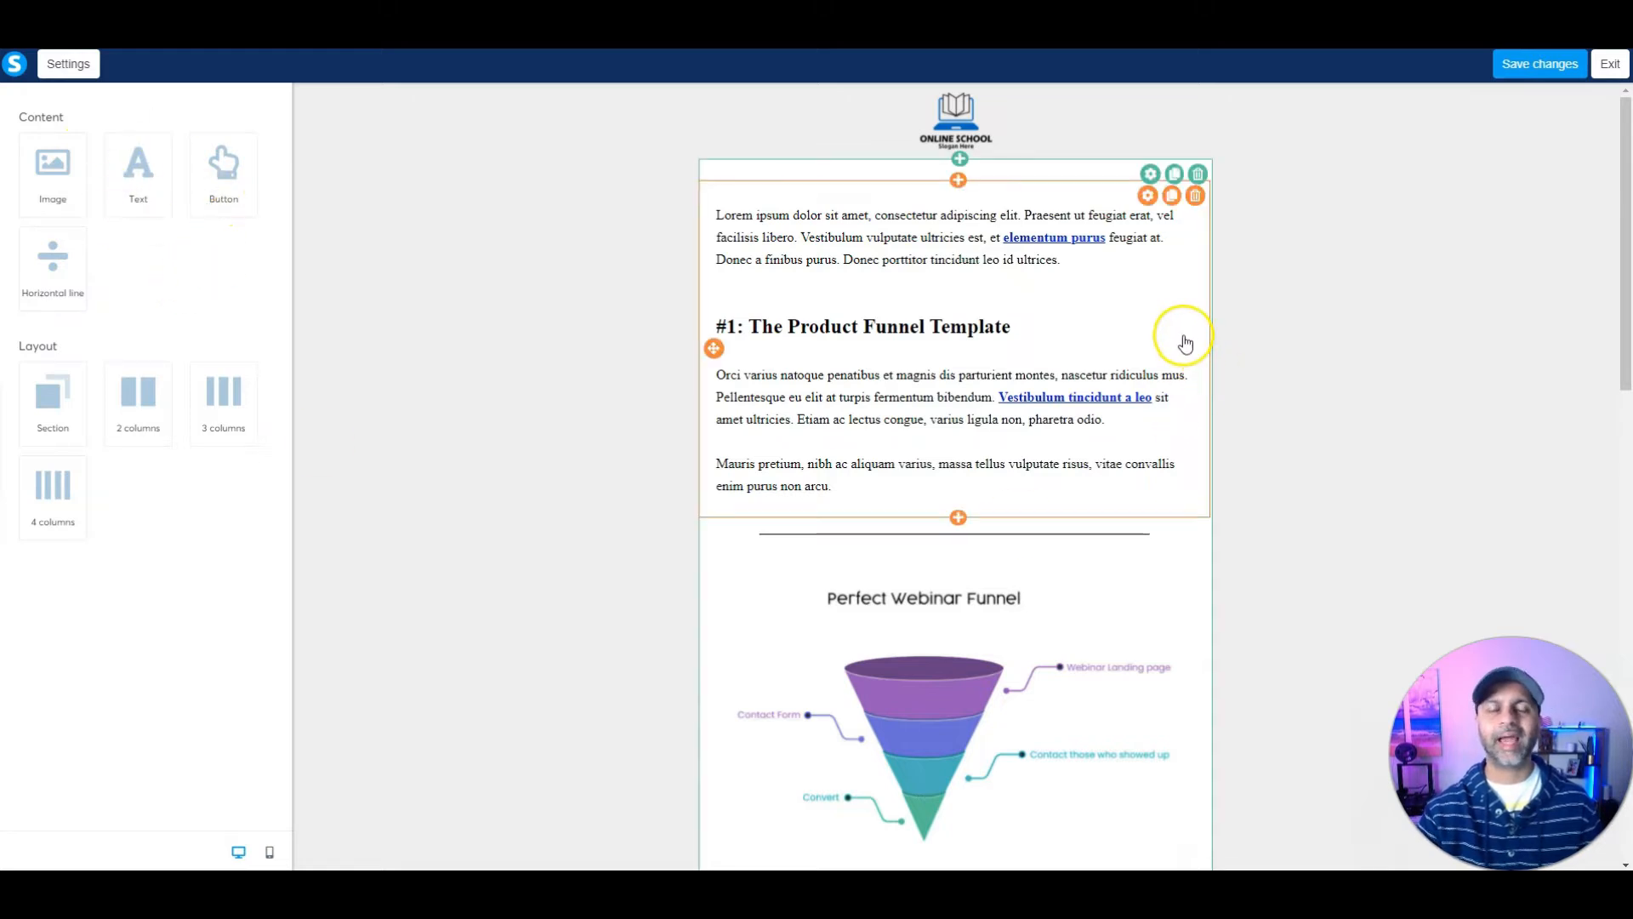
pyautogui.click(1557, 73)
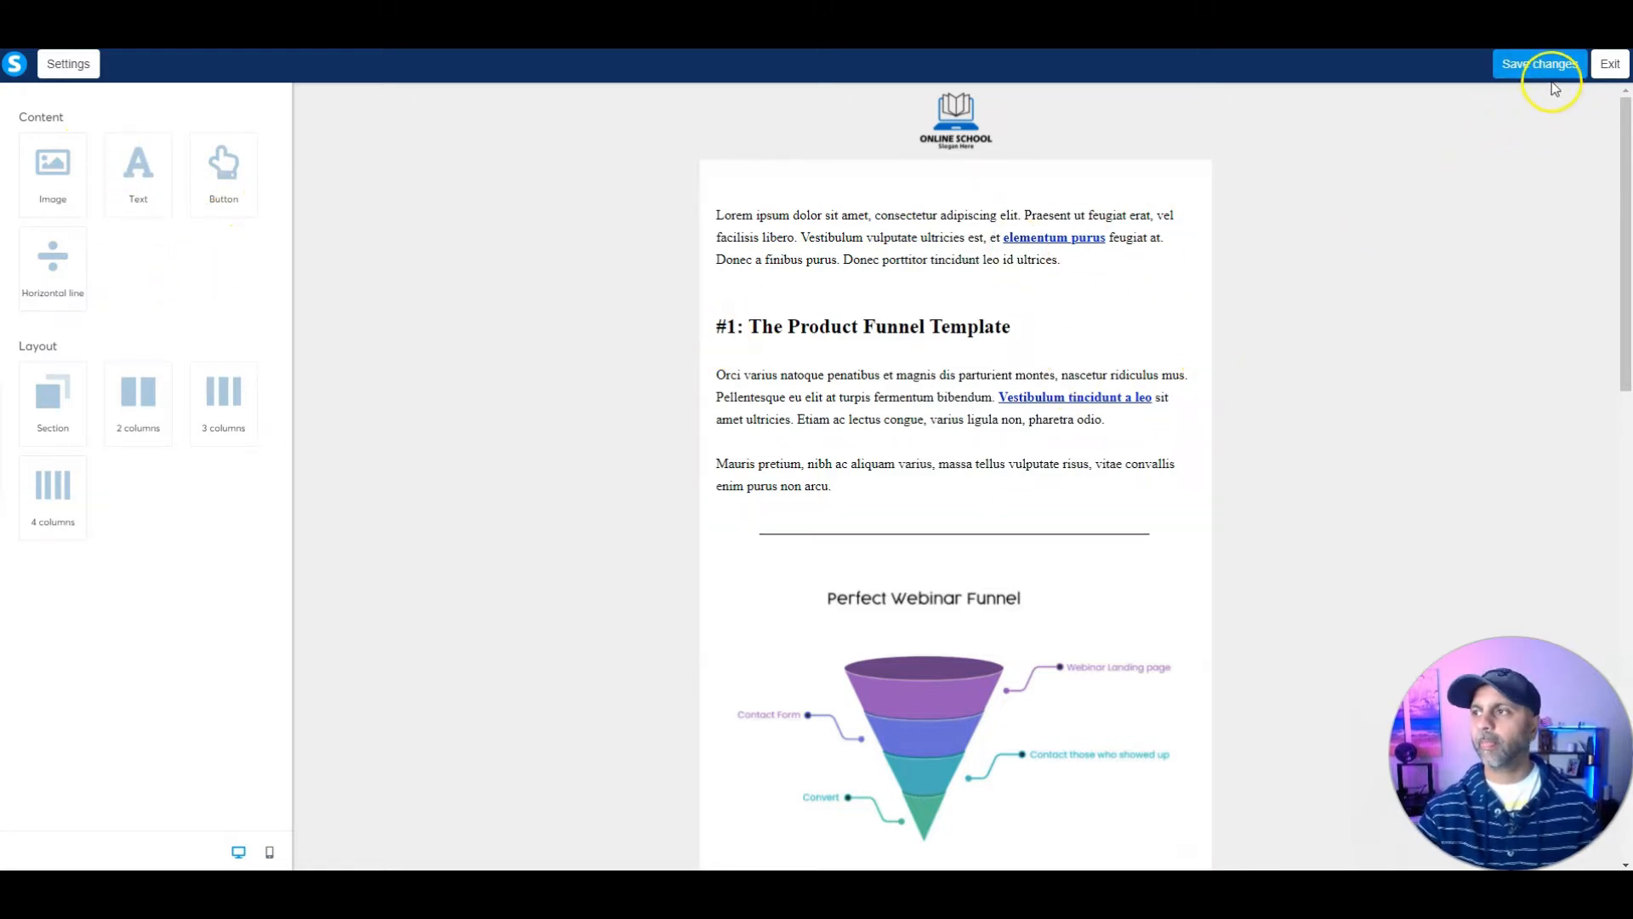
pyautogui.click(1611, 68)
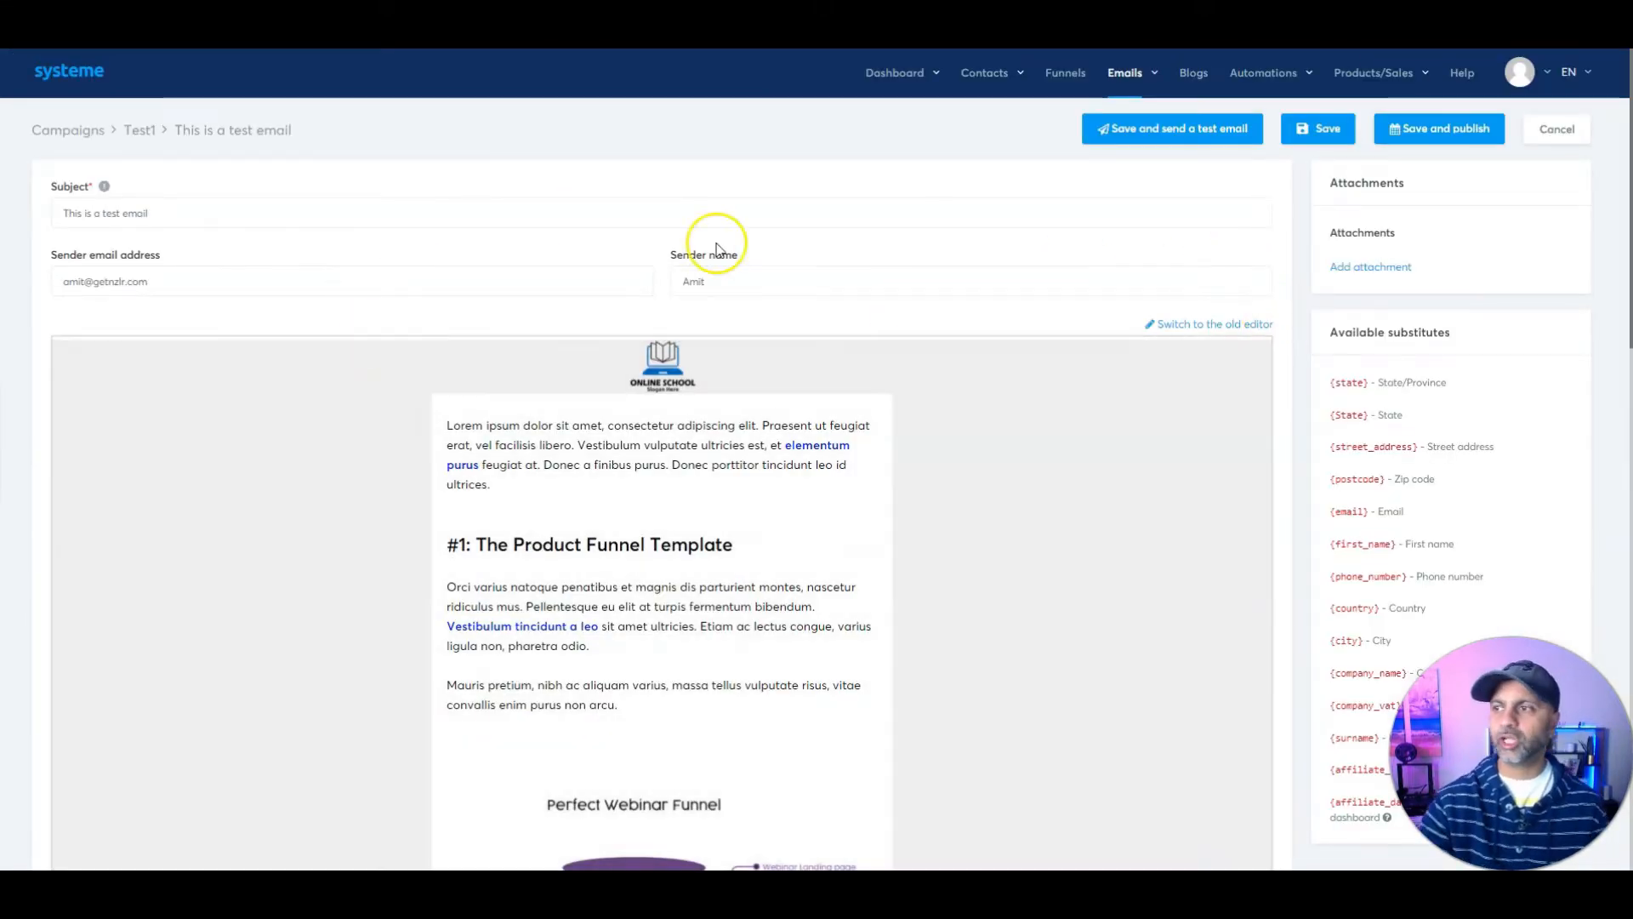
# Step: Save the "This is a test email" message with a test send and bring up its publishing settings
pyautogui.moveTo(1135, 74)
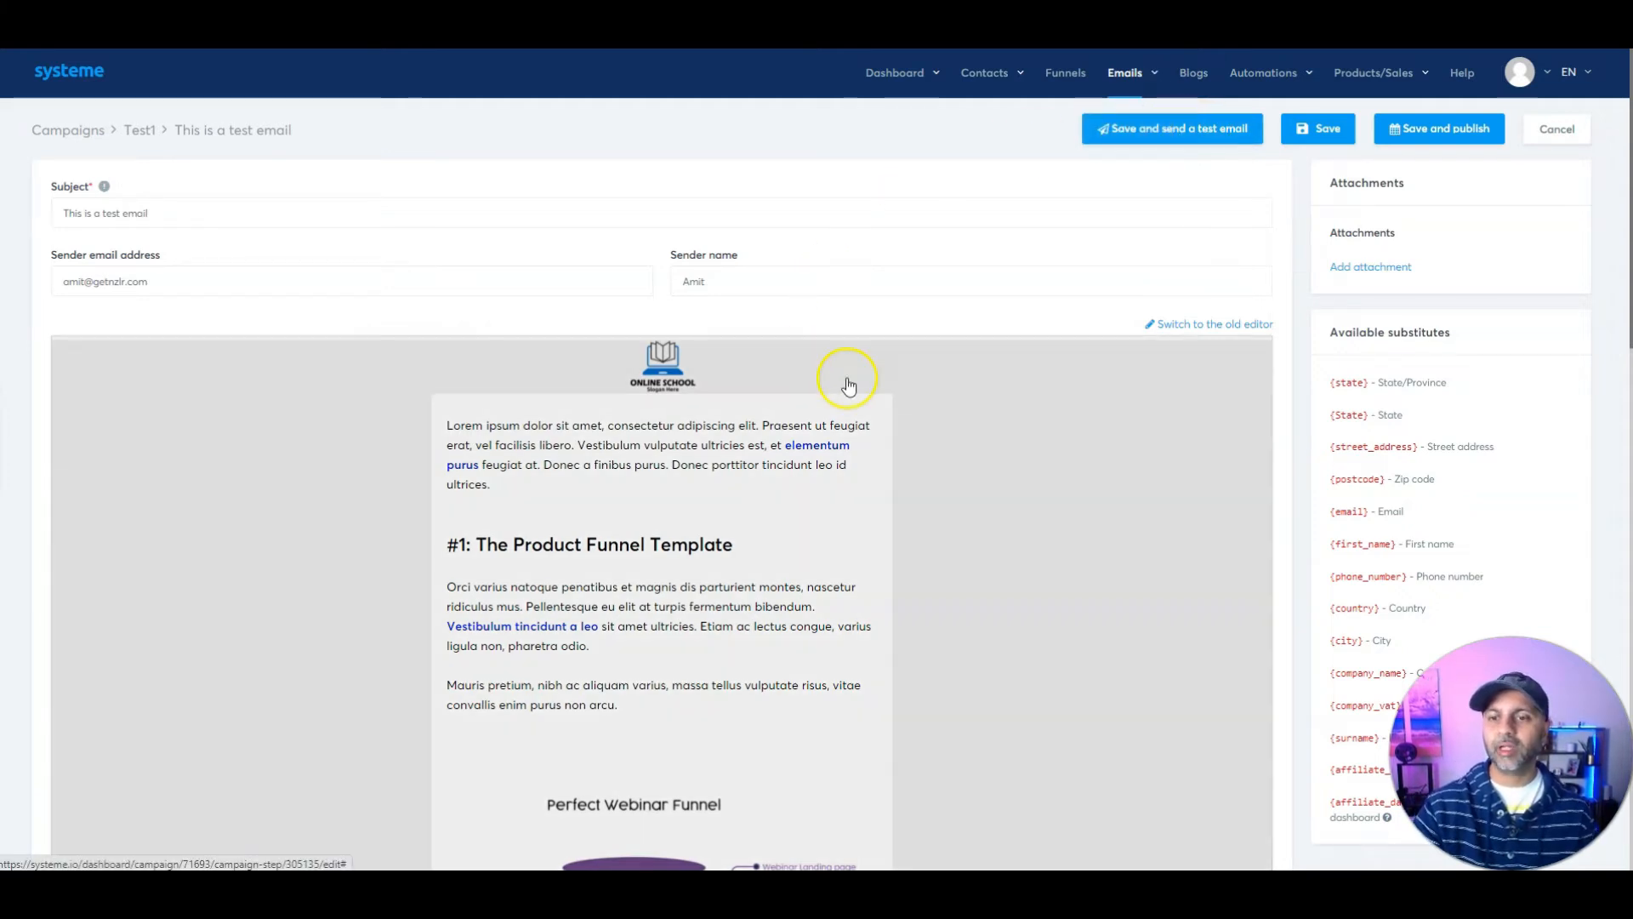
pyautogui.click(1162, 145)
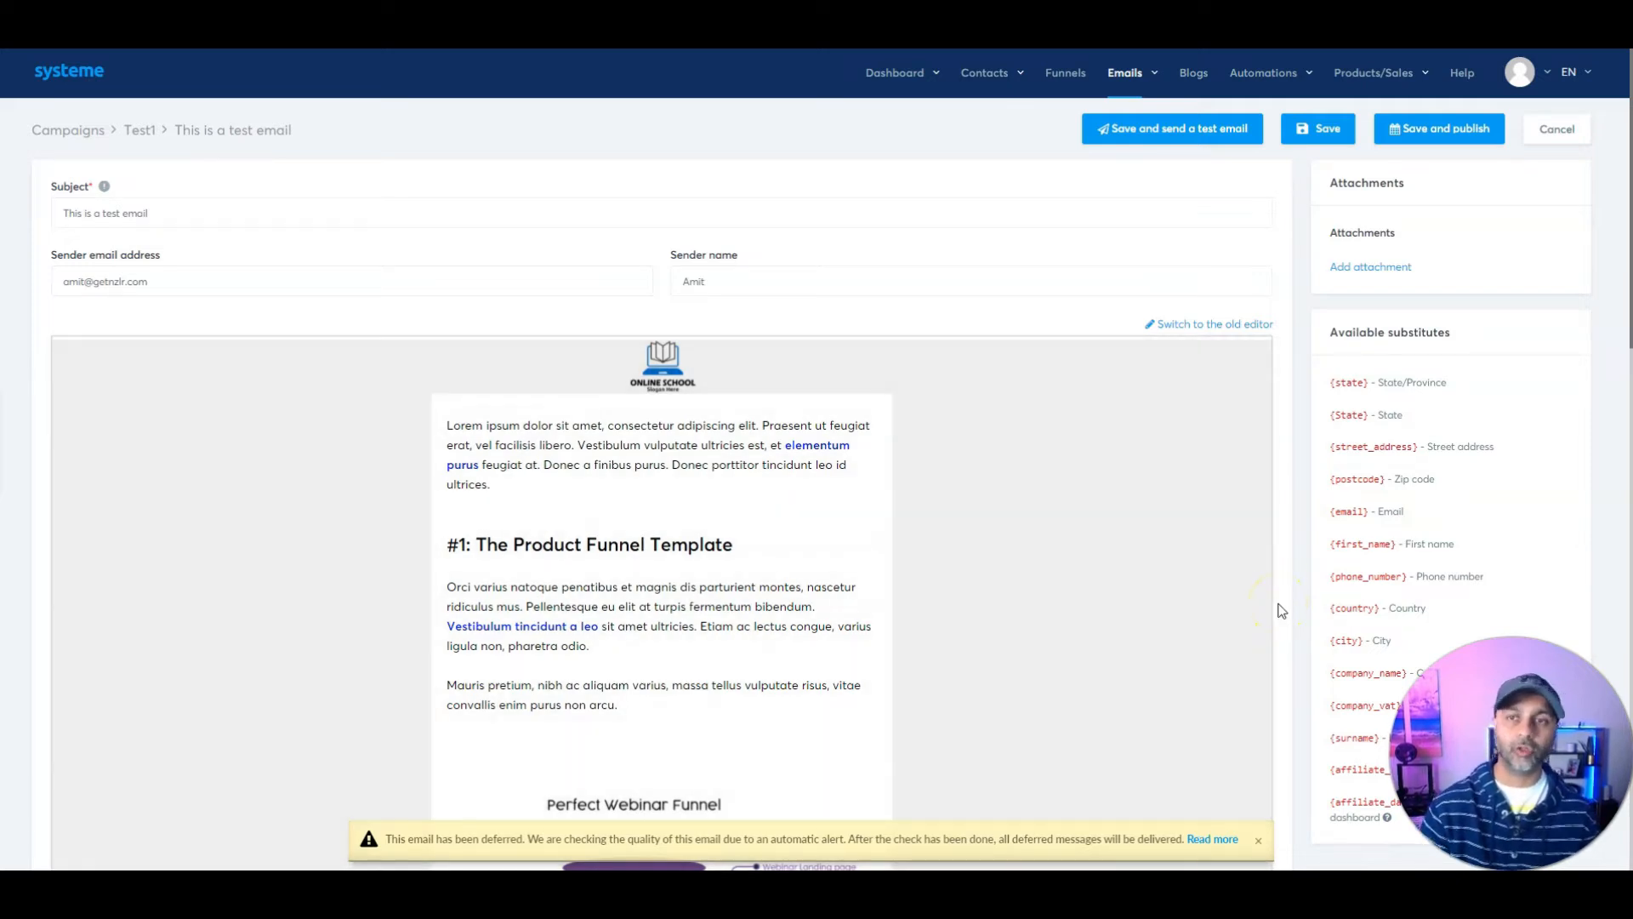
pyautogui.click(1436, 132)
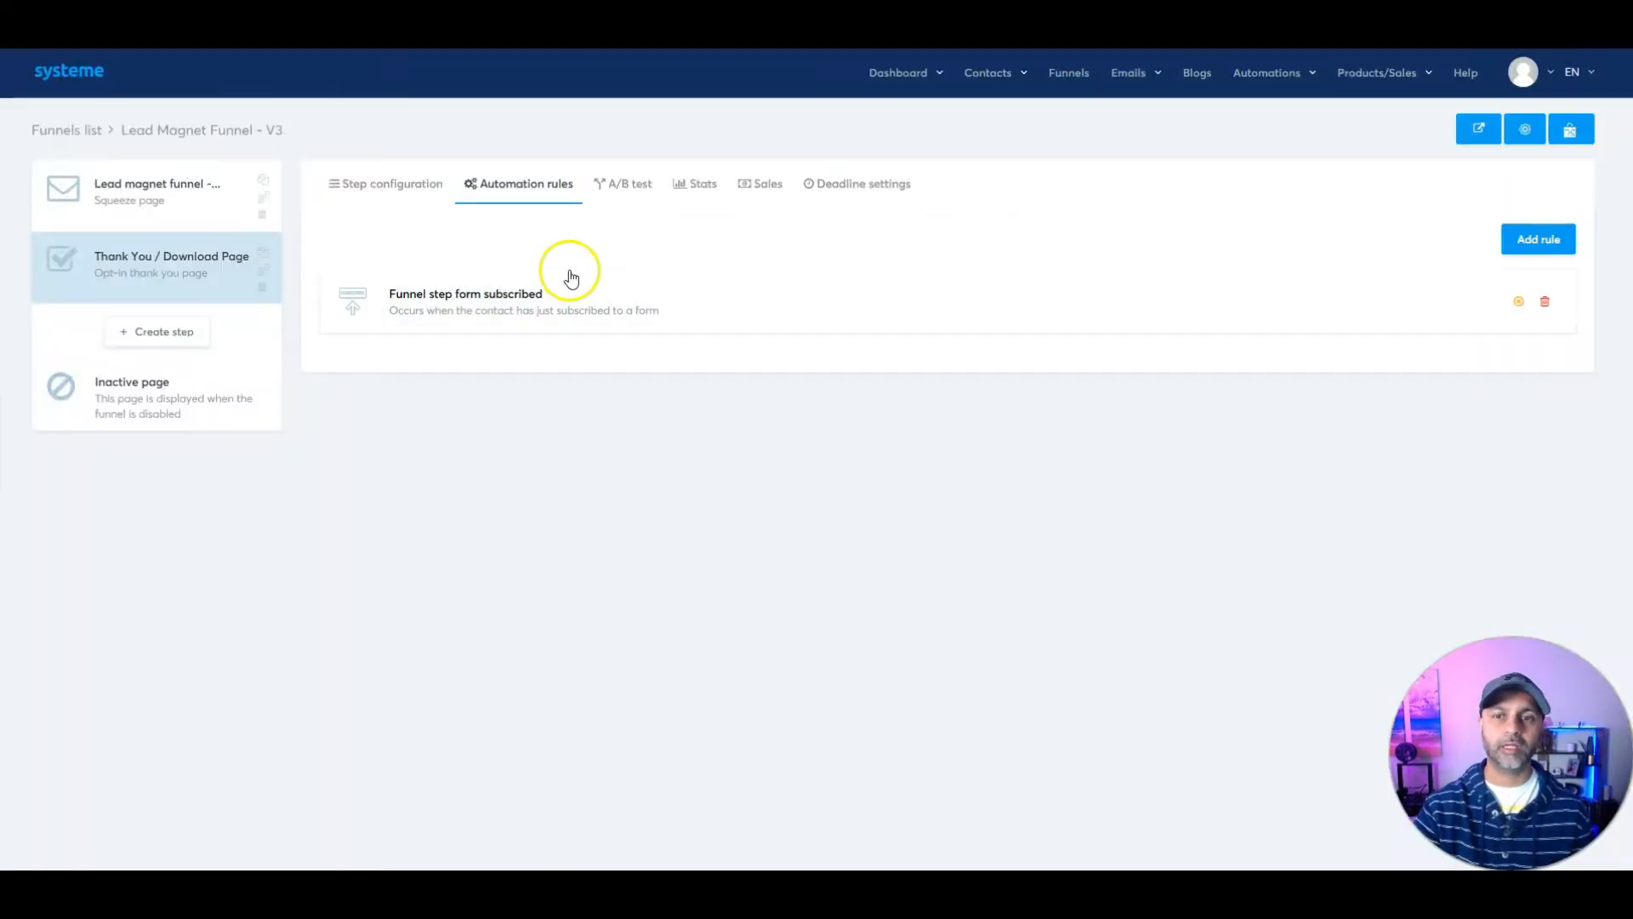
# Step: Open the "Test1" campaign's email list and check the delays of the "Day 1" and "Welcome to the club!" emails
pyautogui.moveTo(1000, 92)
pyautogui.moveTo(1123, 80)
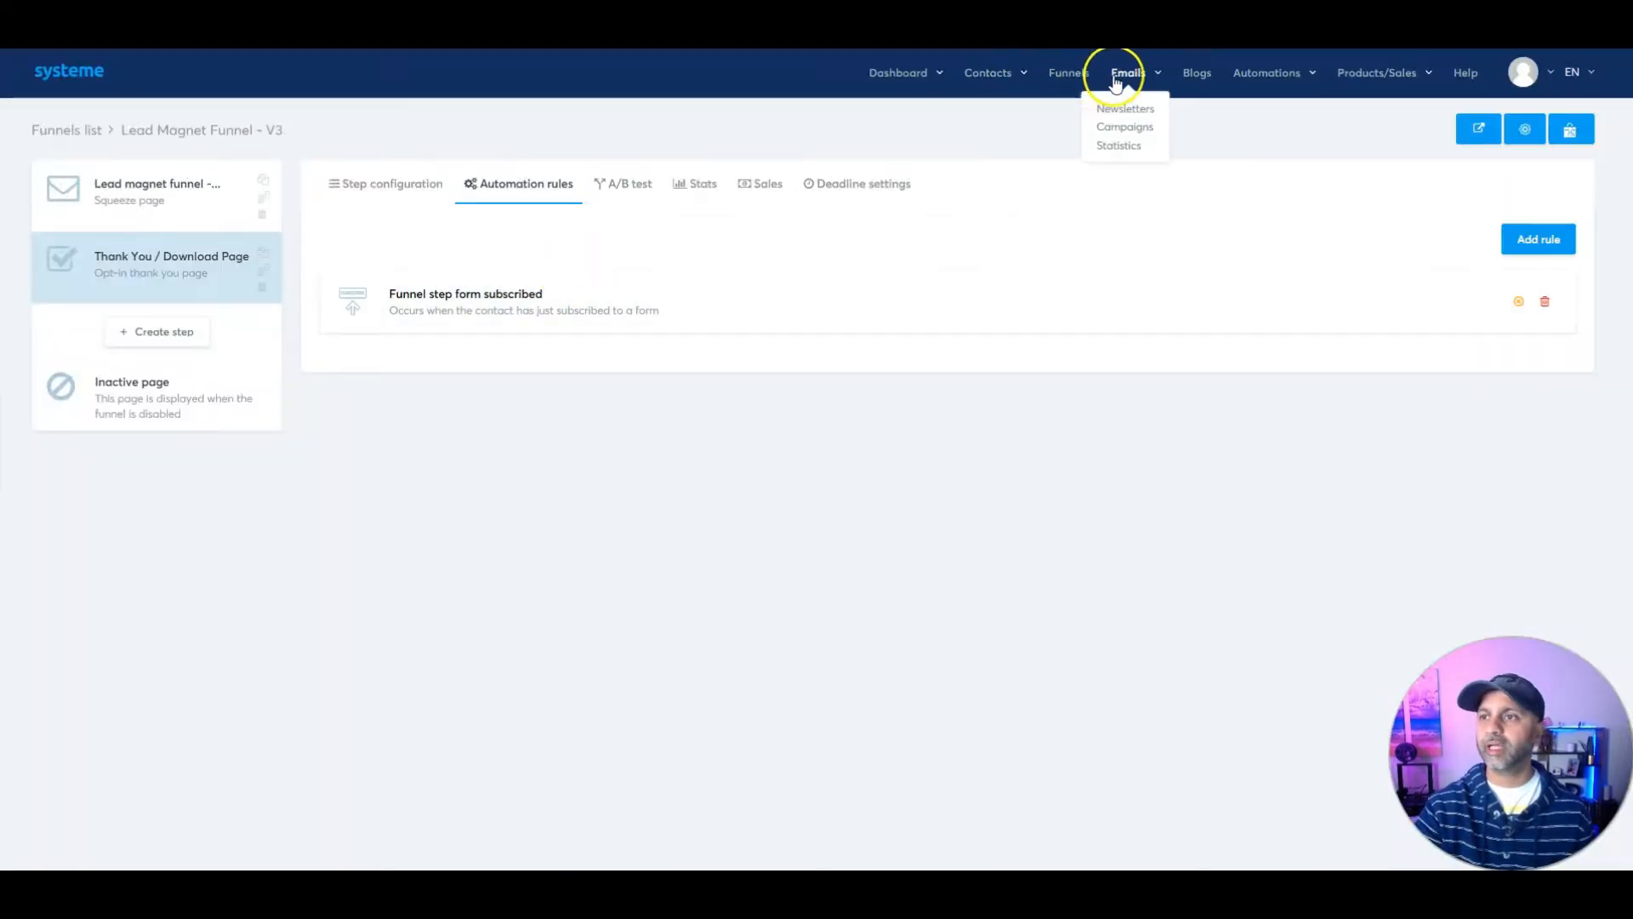
pyautogui.click(1121, 126)
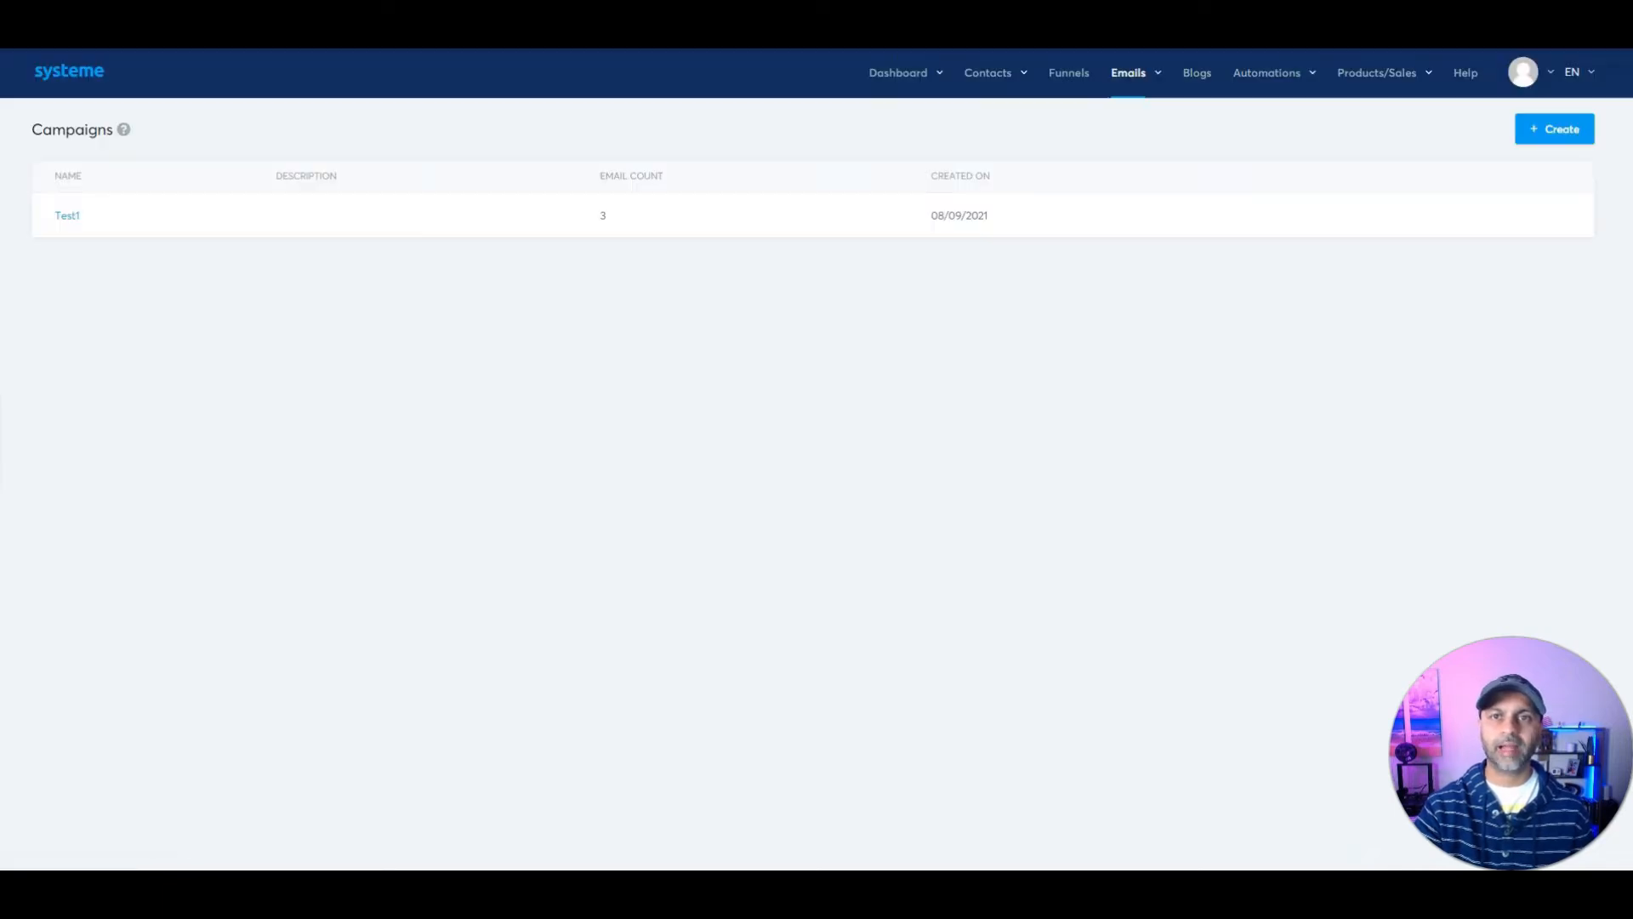
pyautogui.click(64, 215)
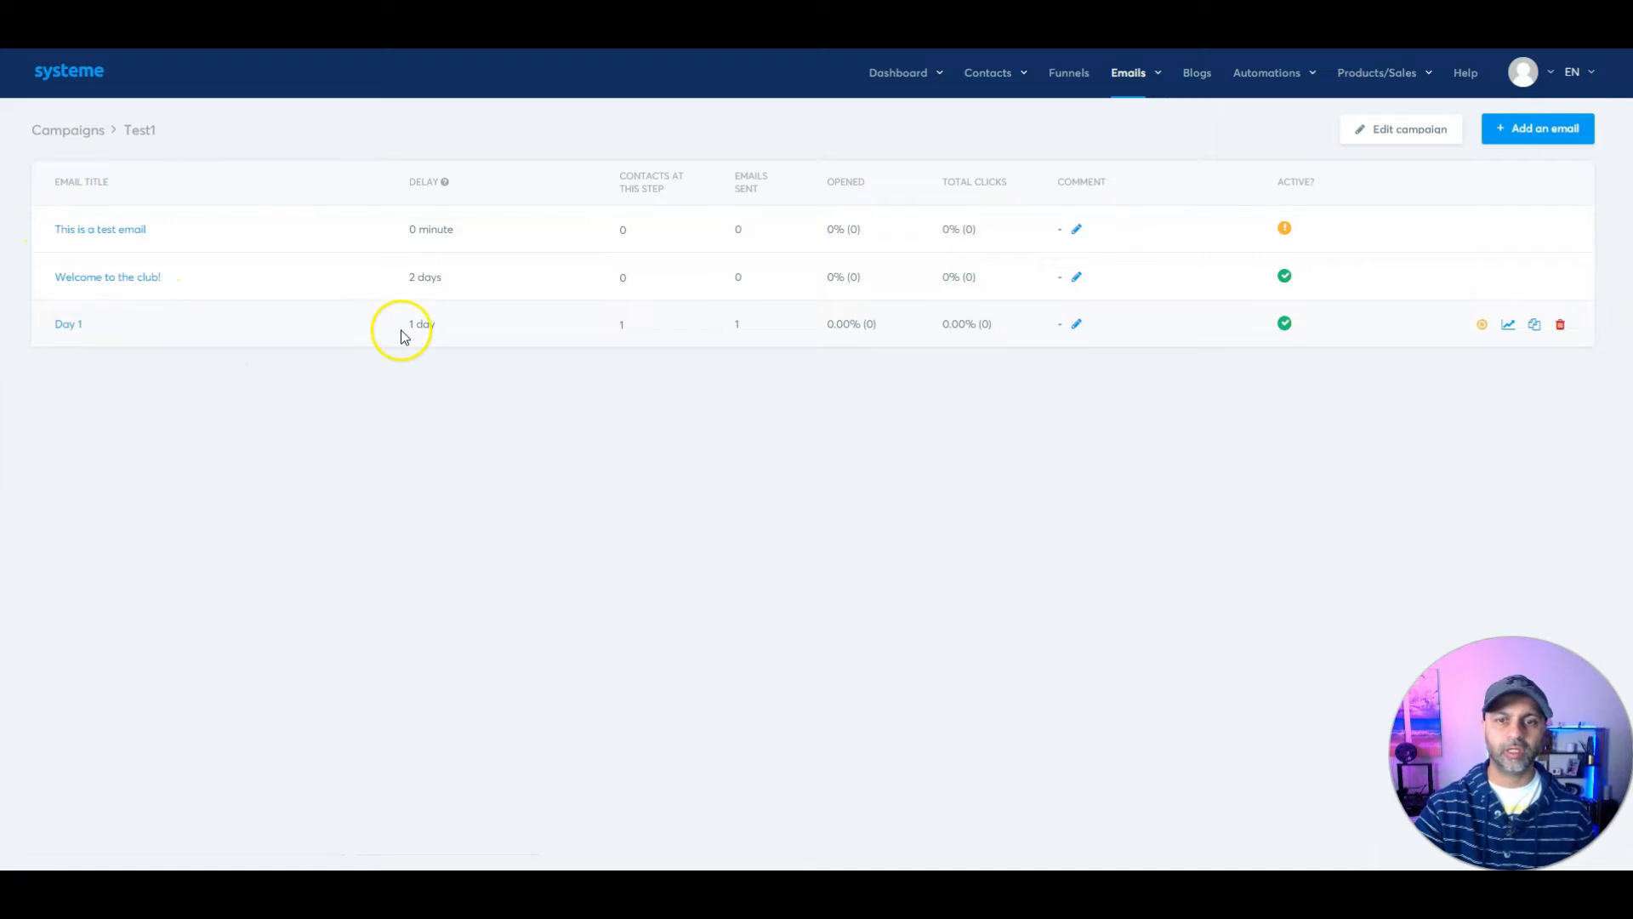
pyautogui.moveTo(404, 327); pyautogui.dragTo(445, 332)
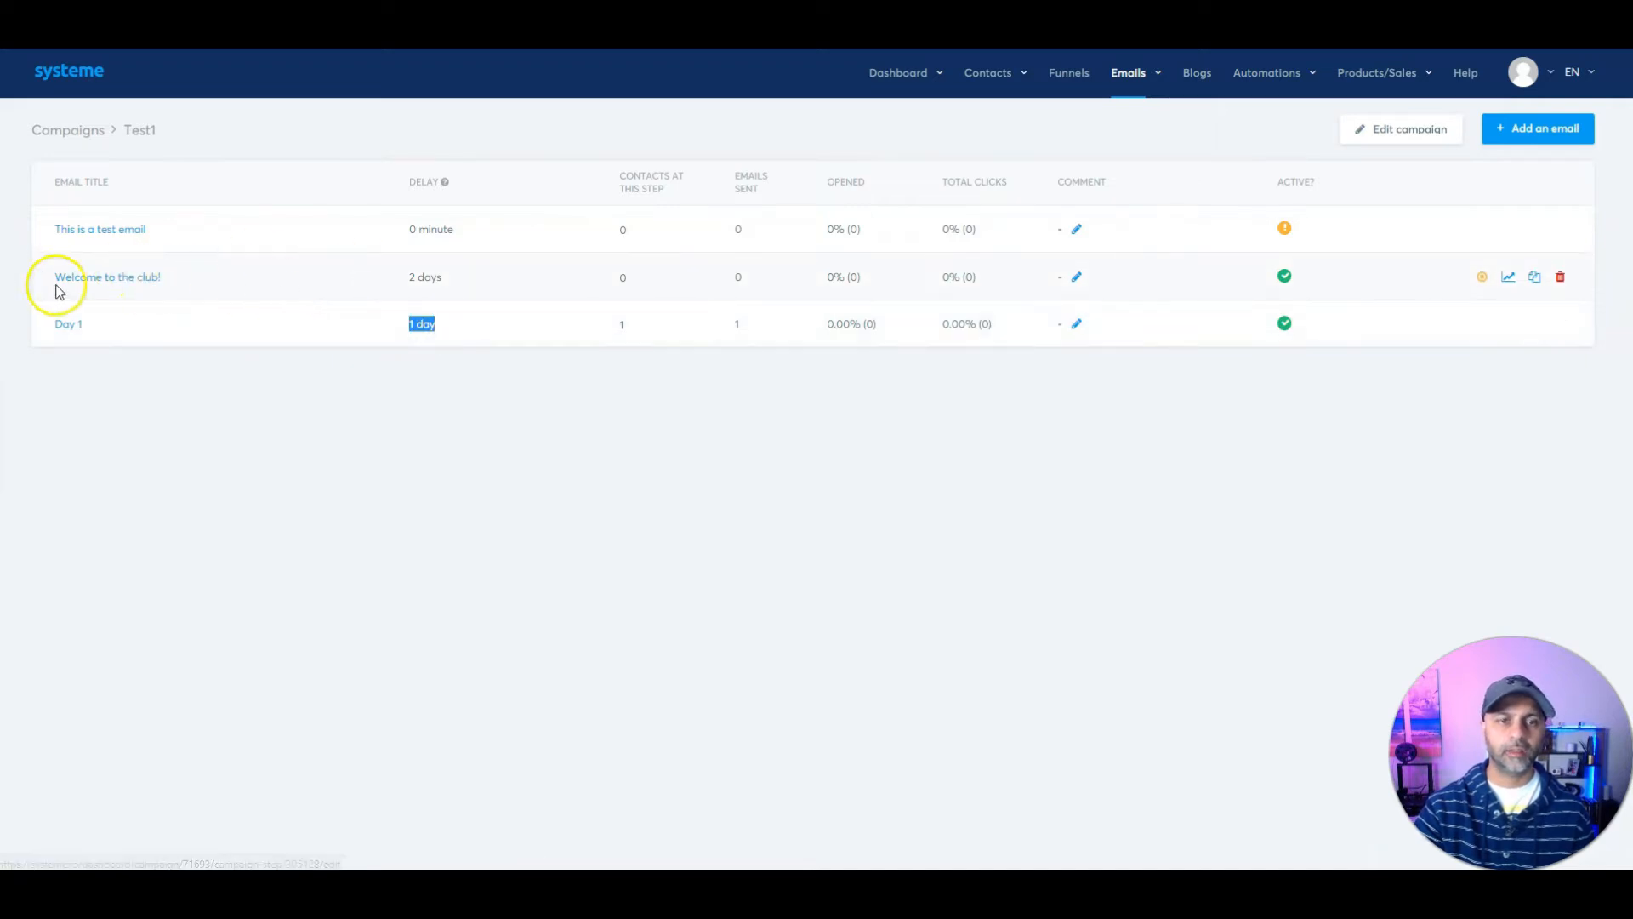
pyautogui.moveTo(407, 278); pyautogui.dragTo(446, 278)
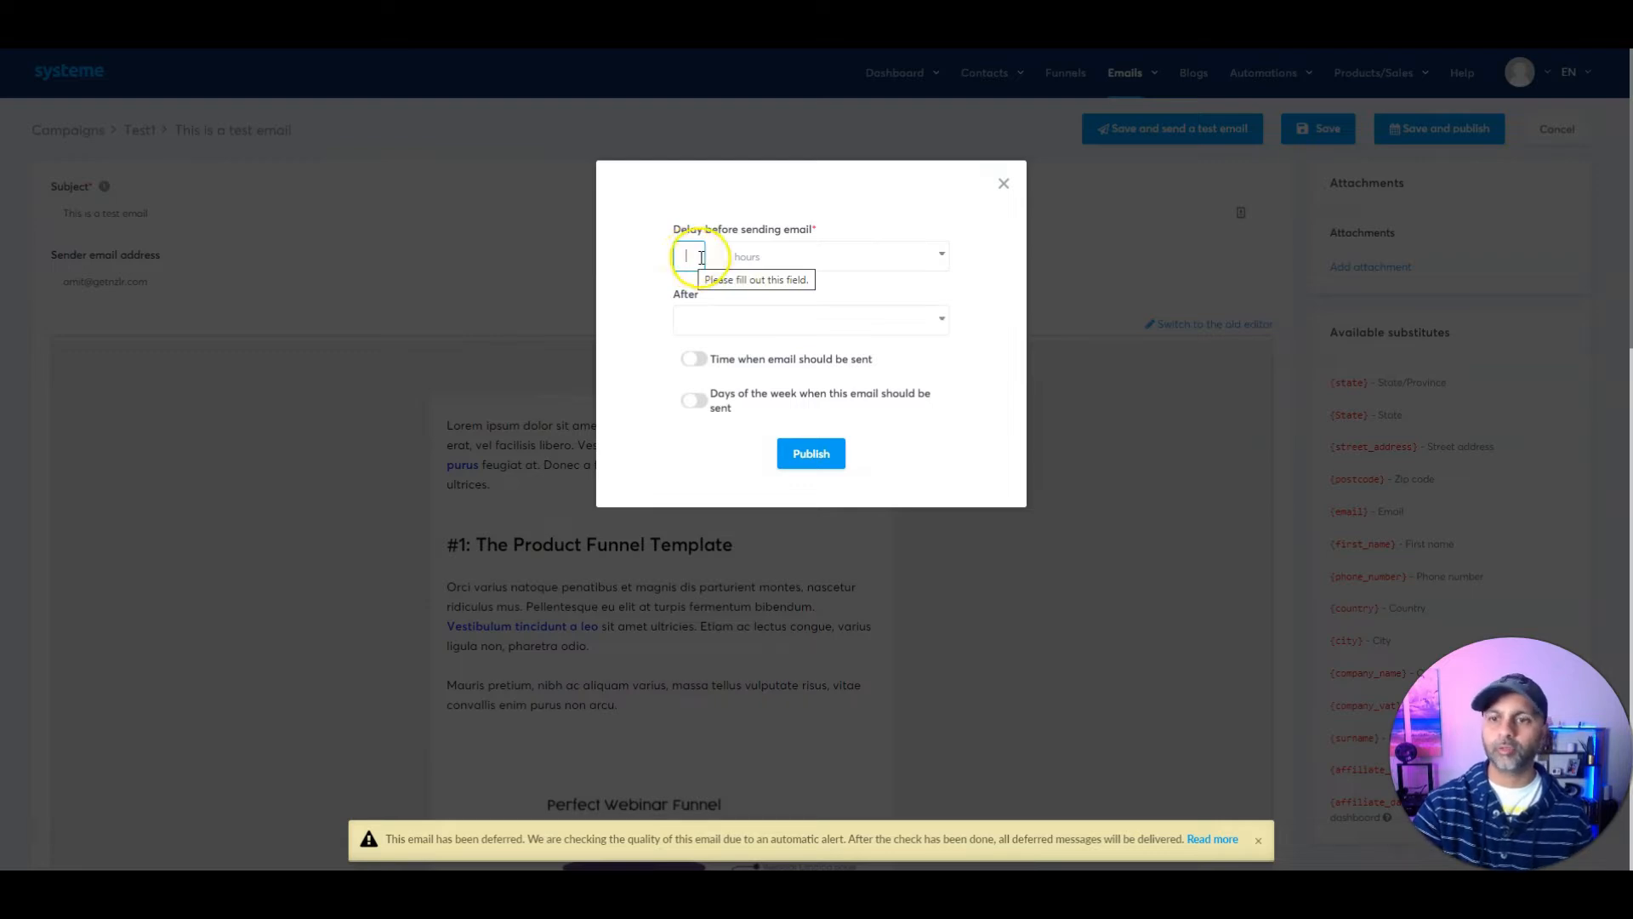
# Step: Set the test email's delay before sending to 3 days
pyautogui.write('3')
pyautogui.click(748, 257)
pyautogui.click(755, 305)
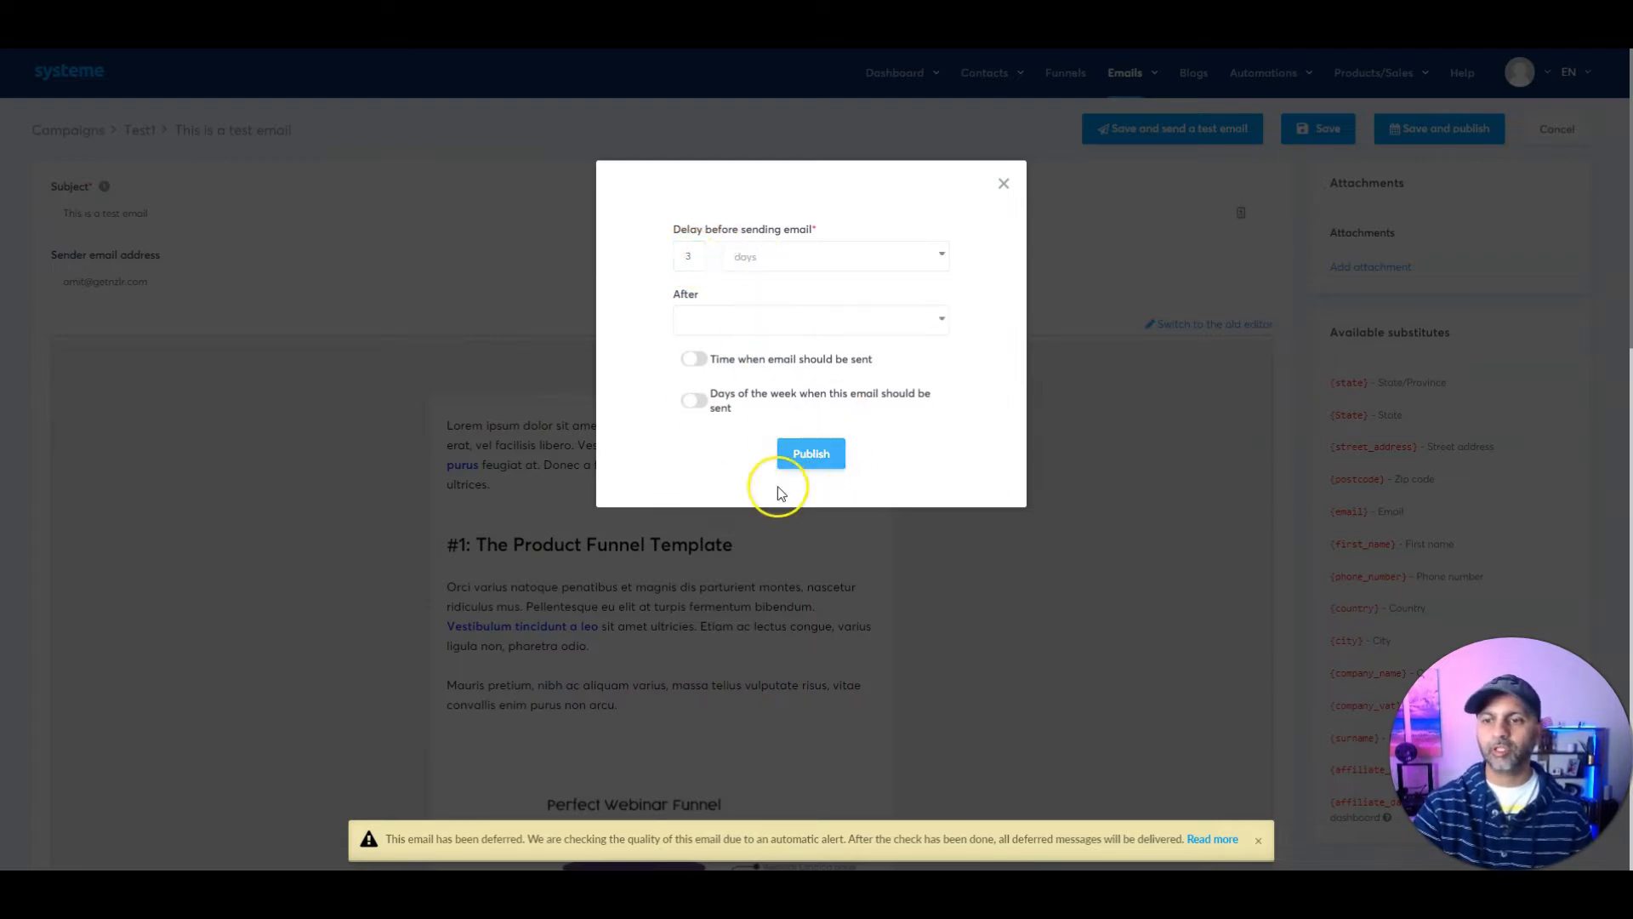
# Step: Try a sending delay of 1 day after the "Day 1" email
pyautogui.doubleClick(700, 249)
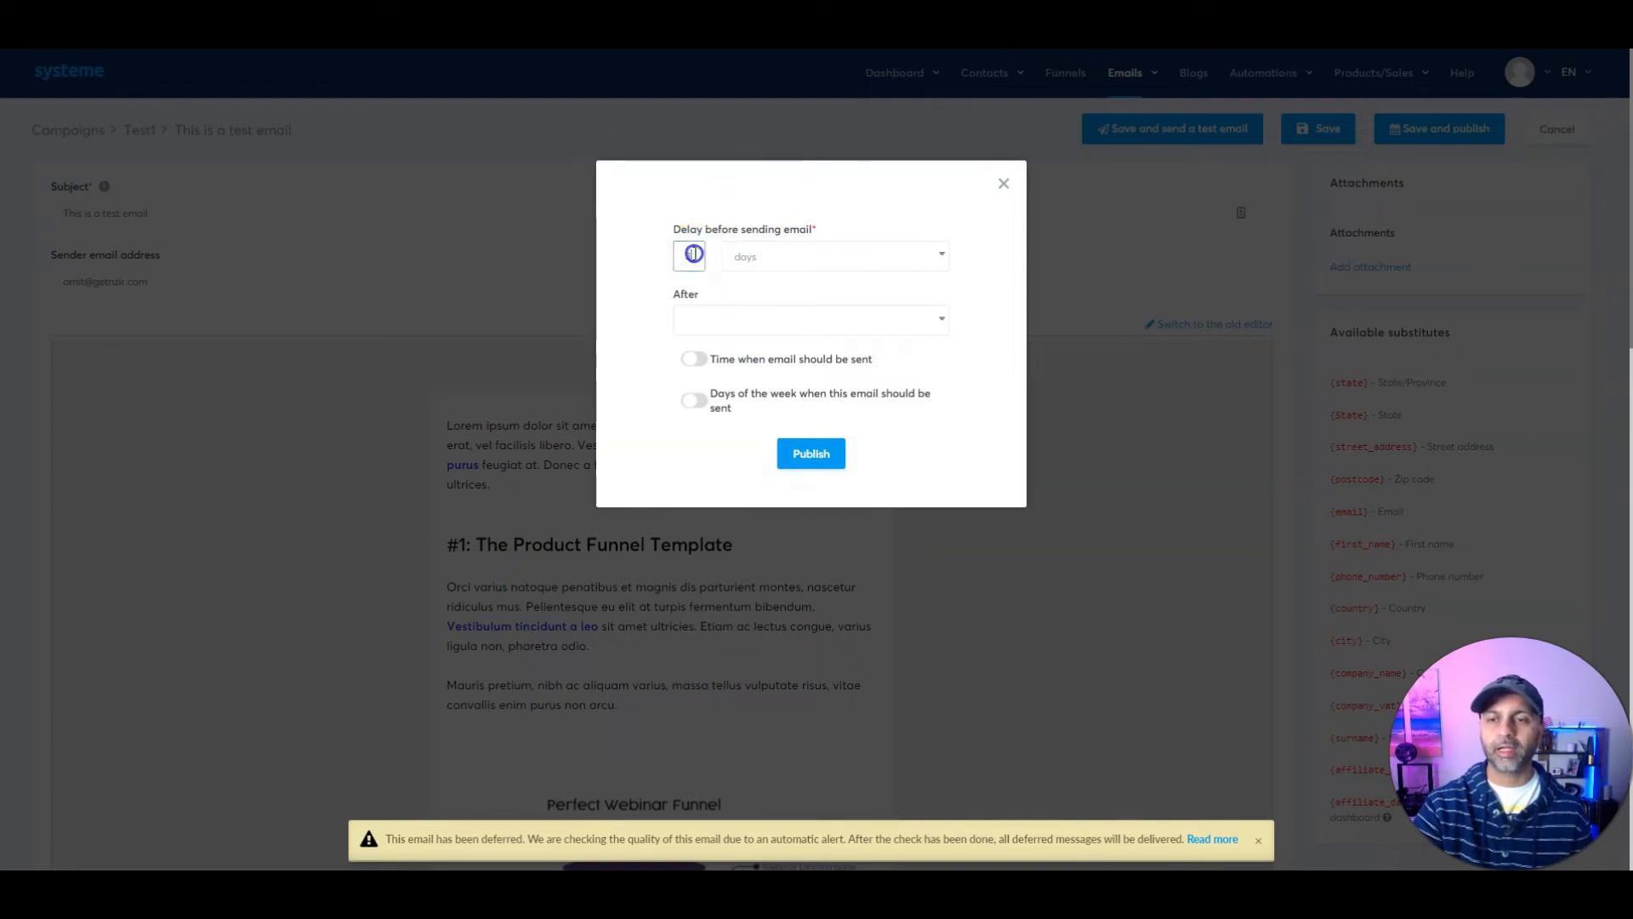
pyautogui.write('1')
pyautogui.click(731, 330)
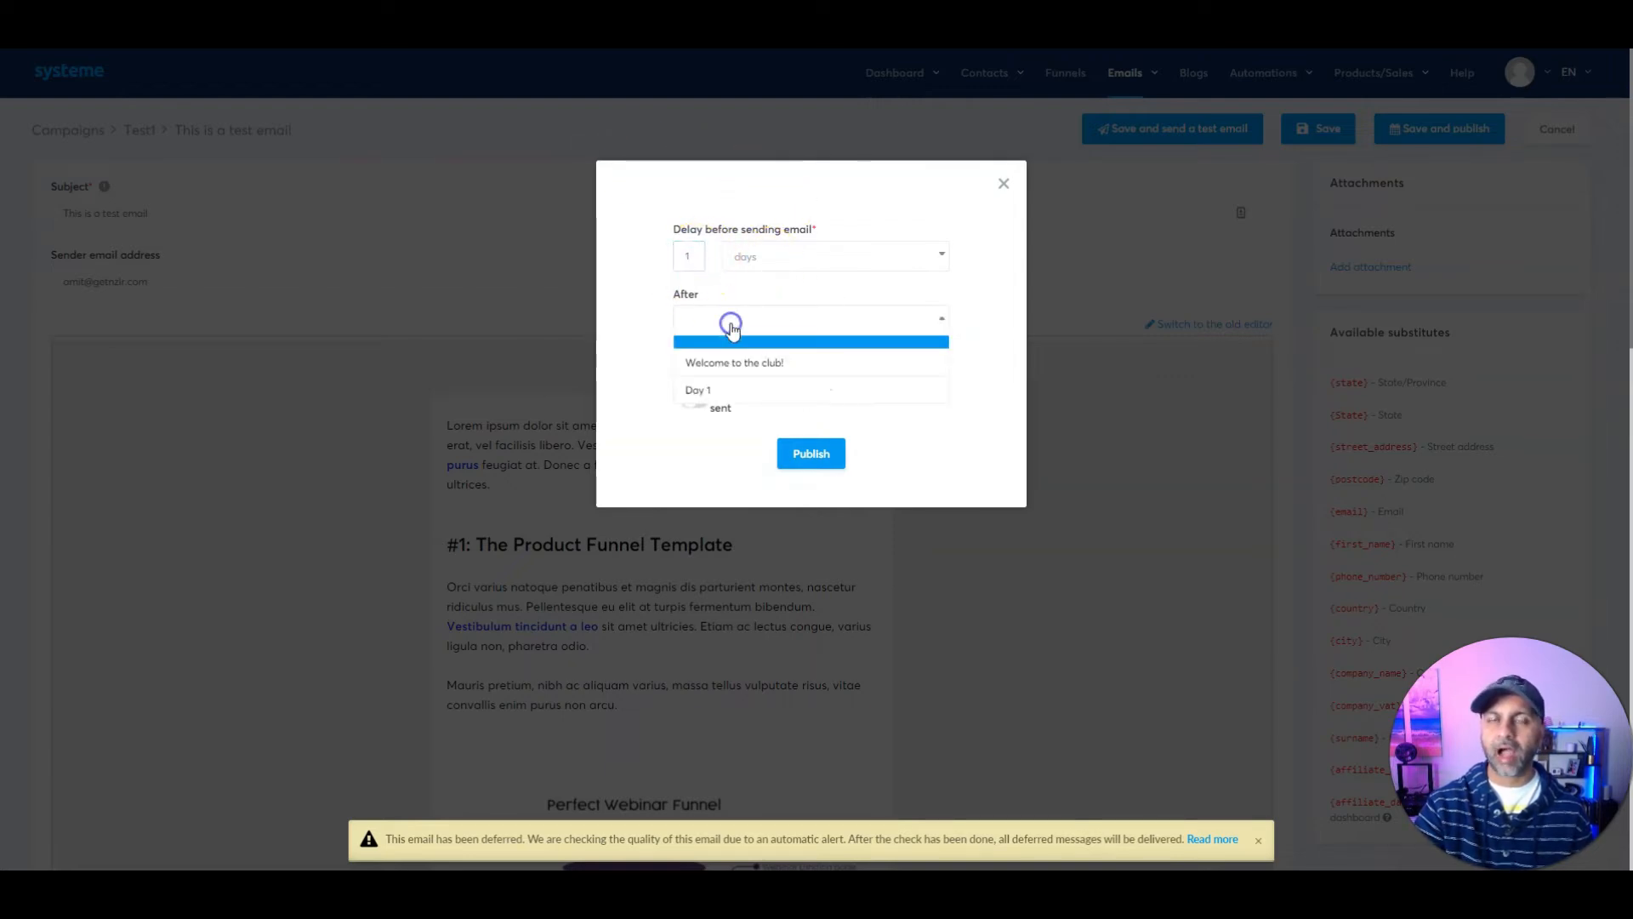
pyautogui.click(730, 389)
pyautogui.click(719, 362)
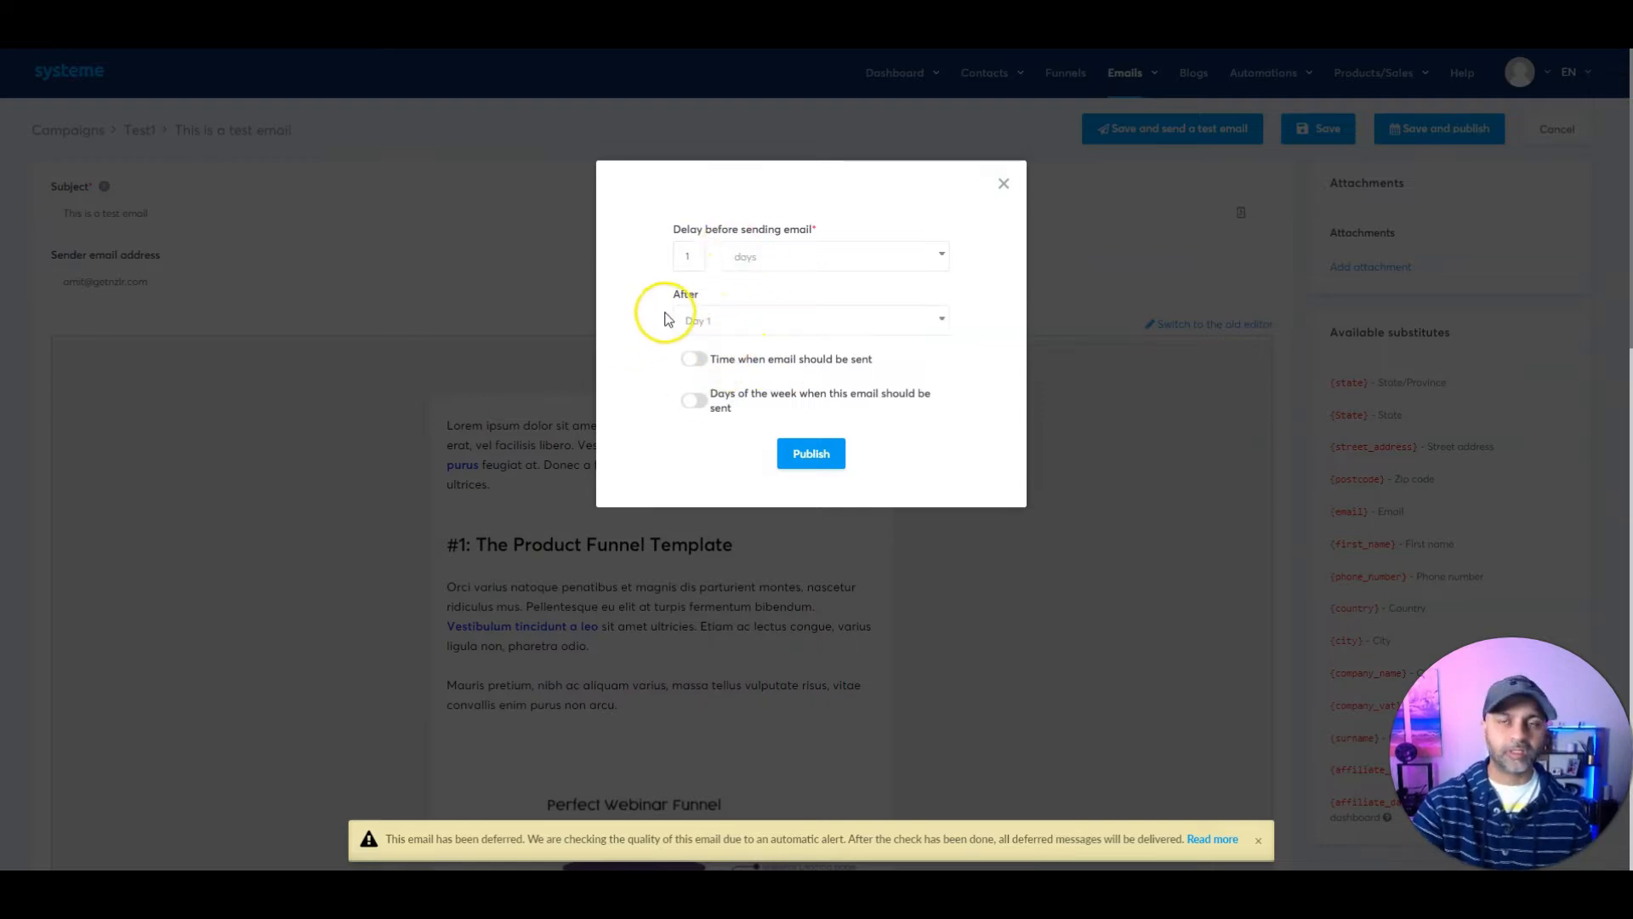
pyautogui.click(728, 327)
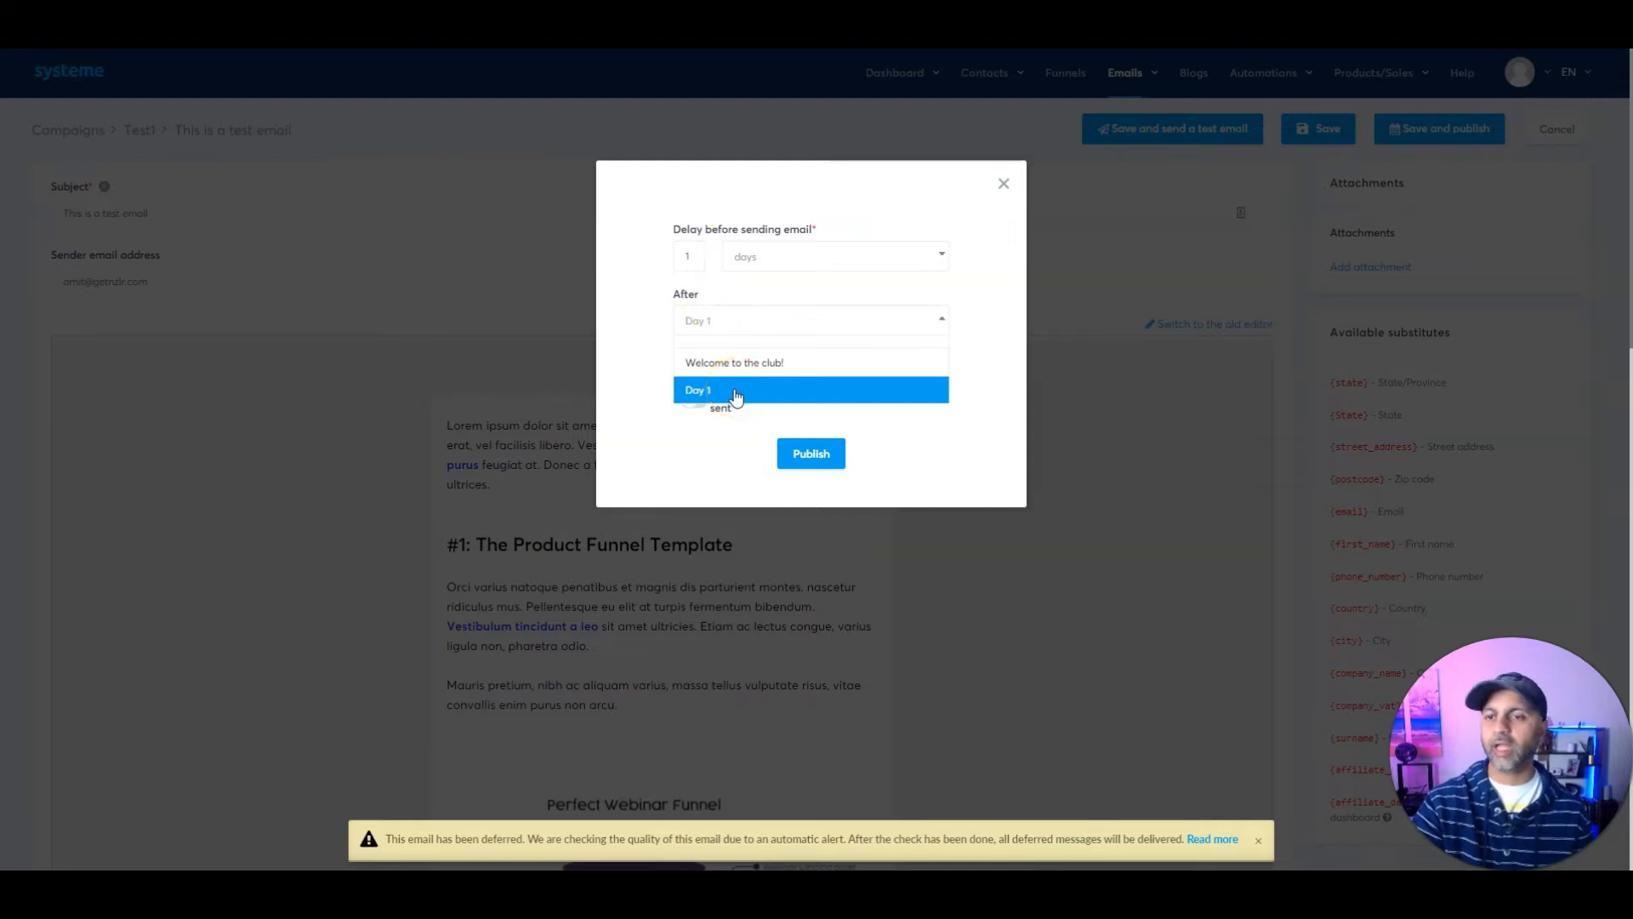
pyautogui.click(737, 393)
# Step: Set the sending delay back to 3 days and clear the email it should follow
pyautogui.doubleClick(688, 256)
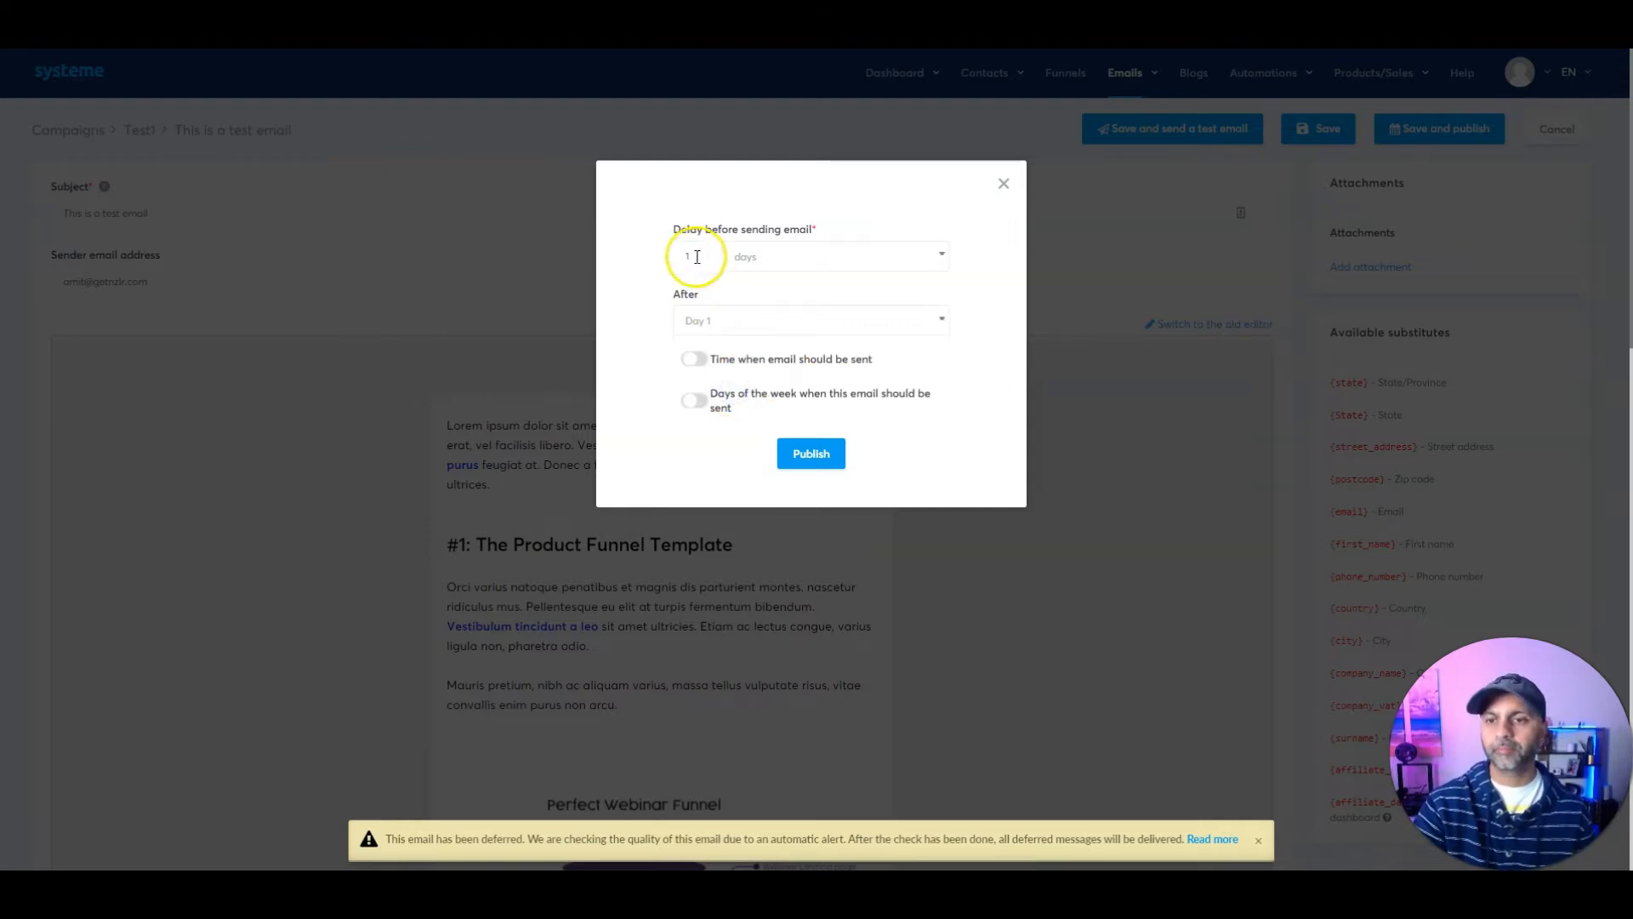
pyautogui.write('3')
pyautogui.click(750, 257)
pyautogui.click(743, 312)
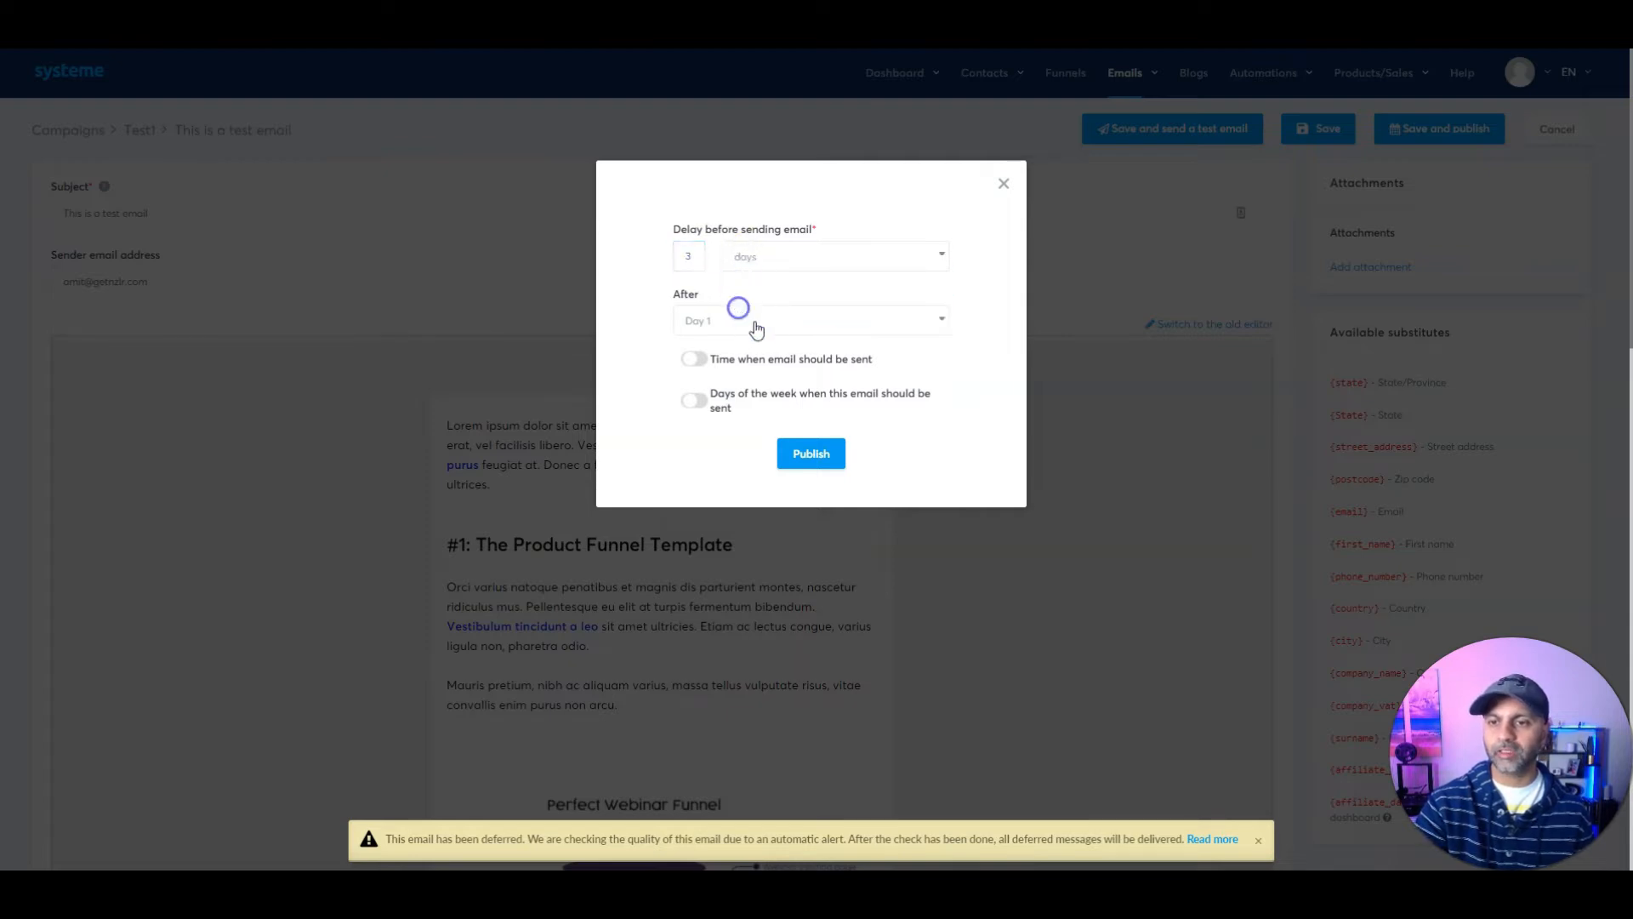
pyautogui.click(747, 321)
pyautogui.click(739, 344)
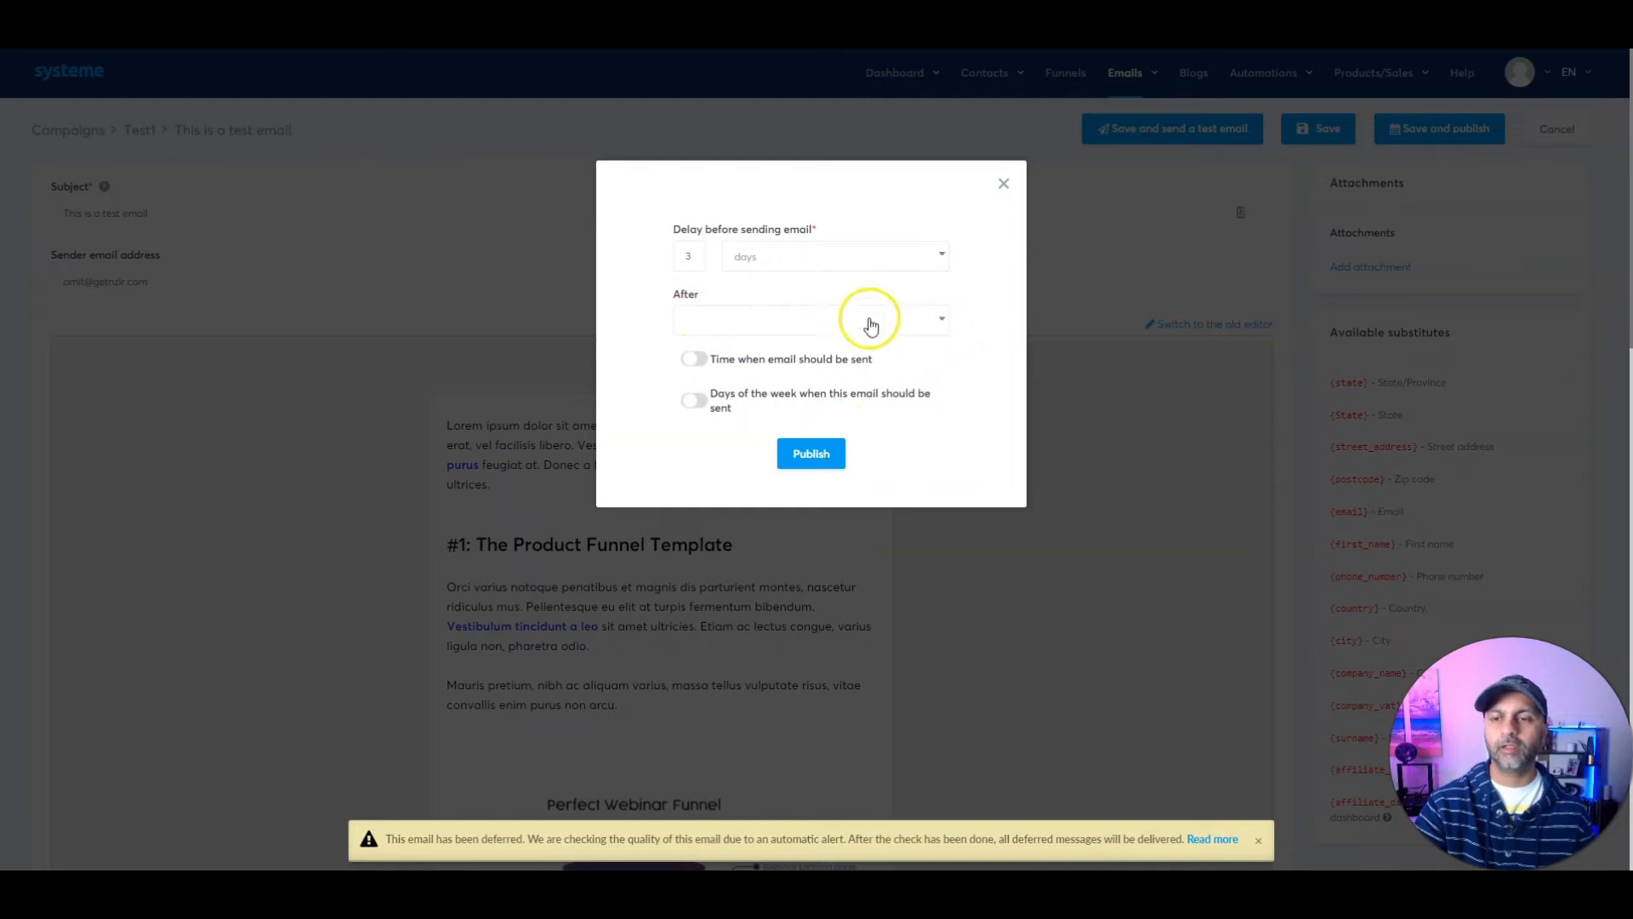
# Step: Enable a set sending time for the test email and schedule it for 08:03
pyautogui.click(693, 358)
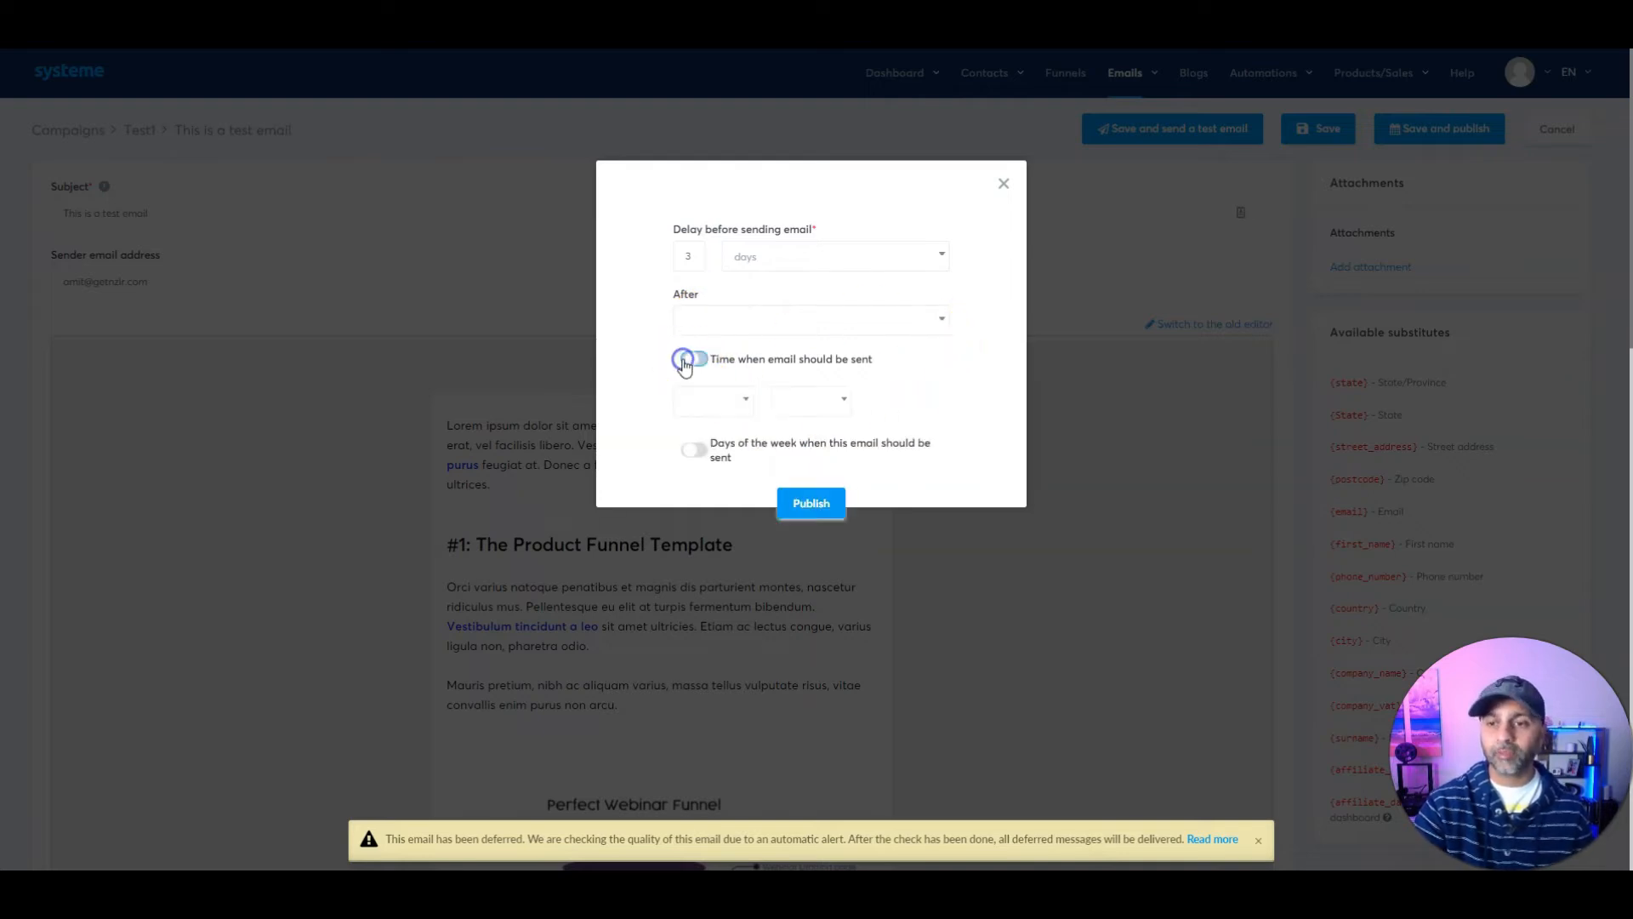
pyautogui.click(719, 400)
pyautogui.scroll(-4, 705, 498)
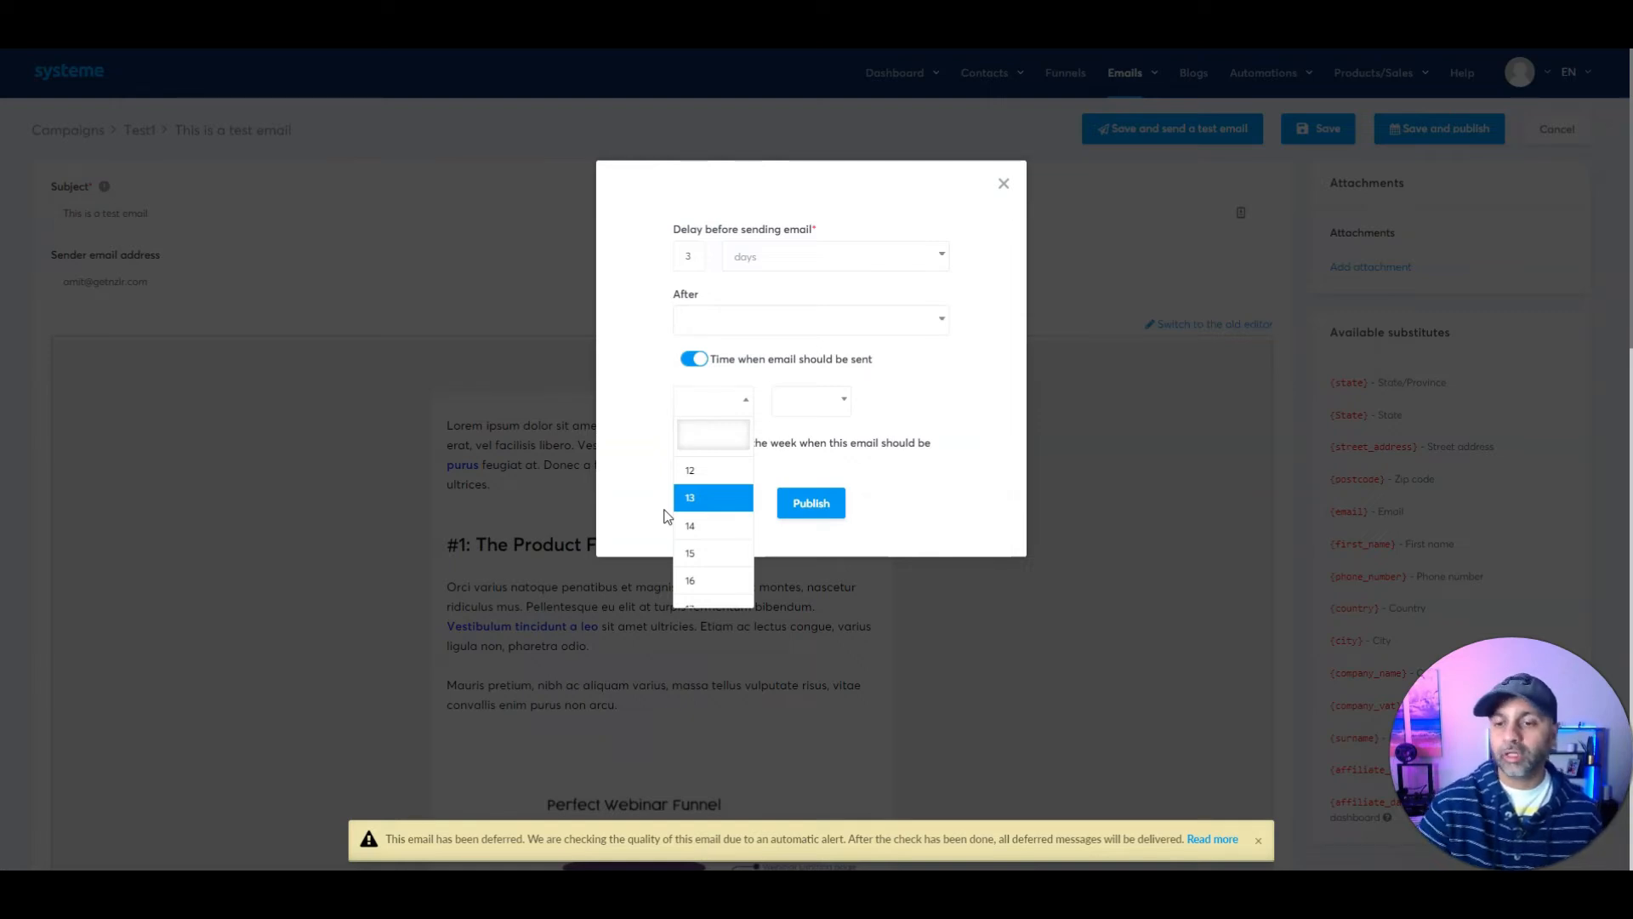
pyautogui.scroll(3, 693, 502)
pyautogui.click(712, 525)
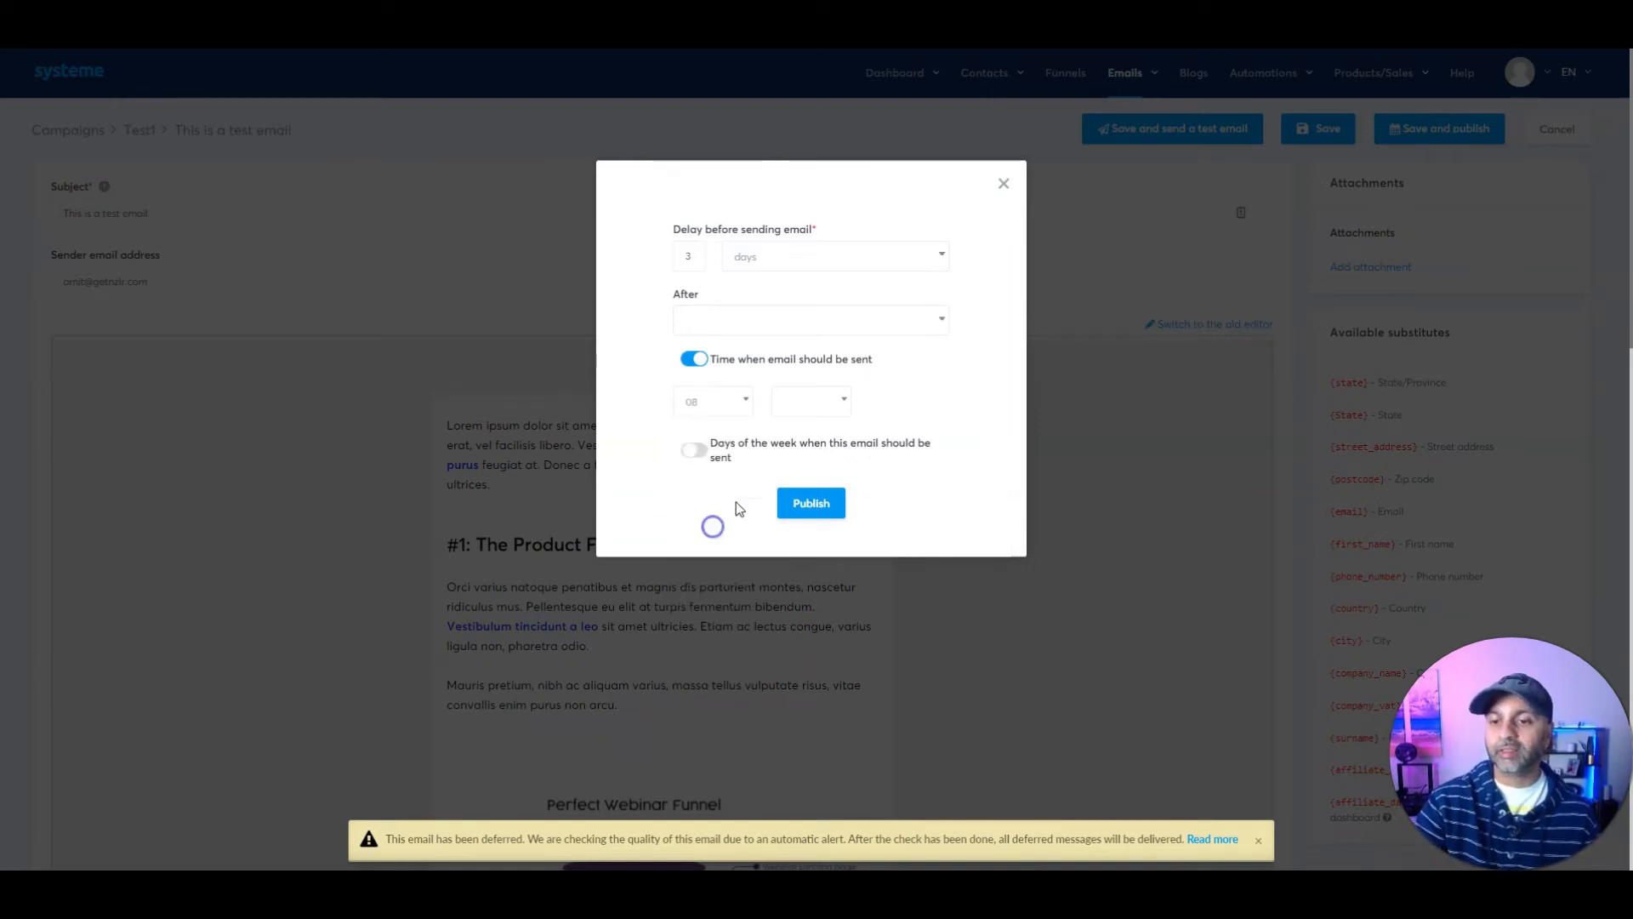
pyautogui.click(802, 421)
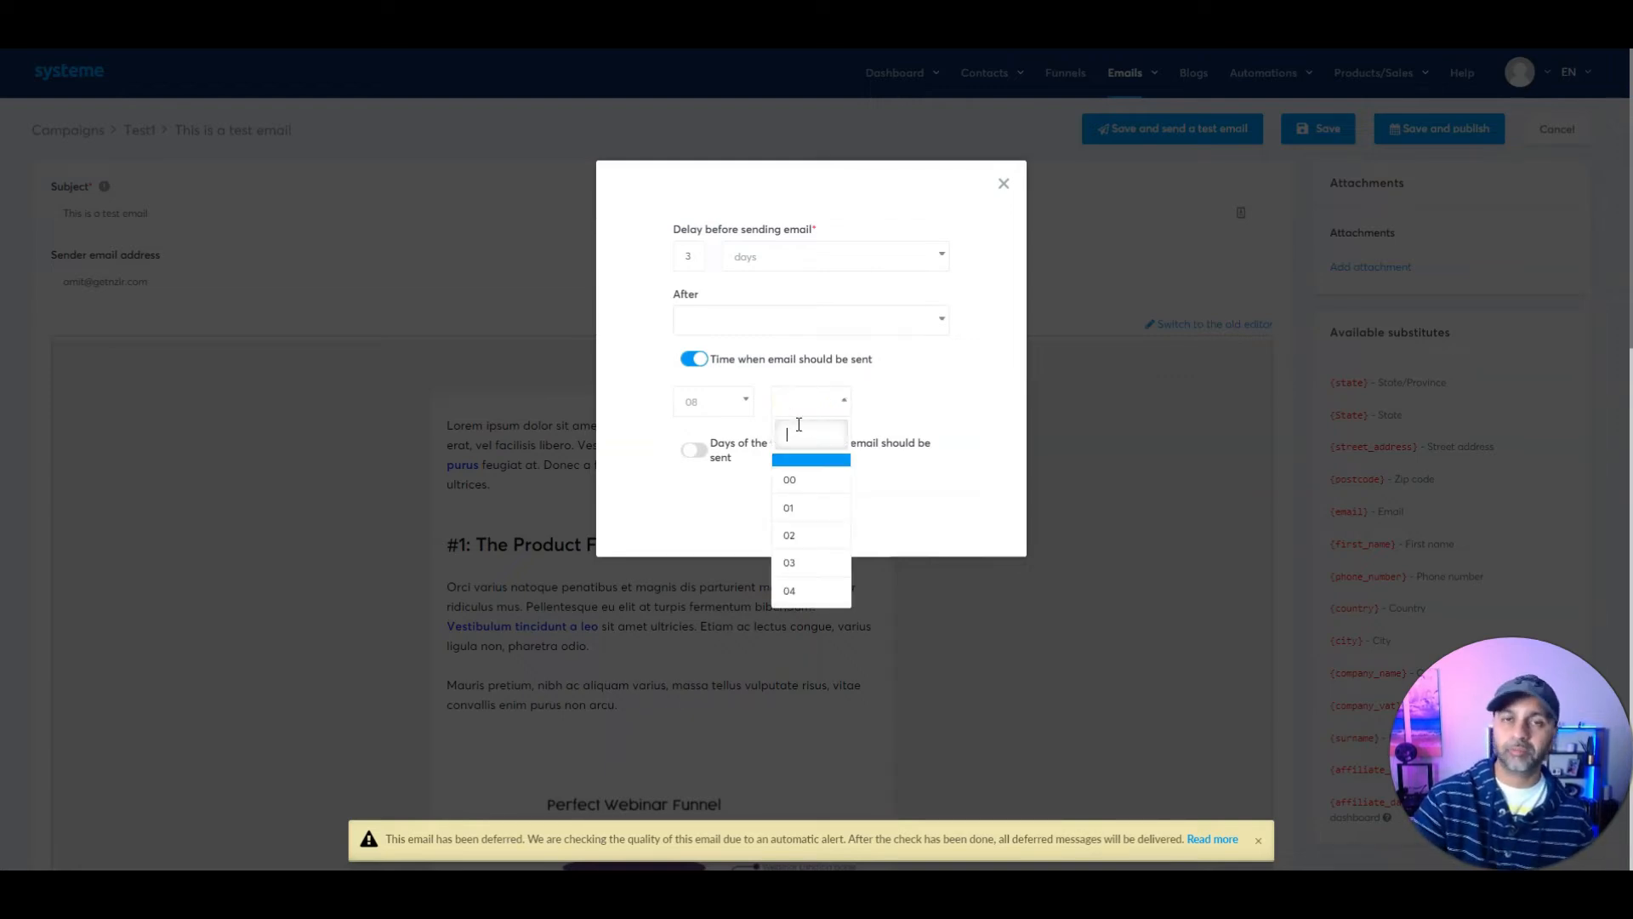
pyautogui.click(820, 562)
pyautogui.click(868, 406)
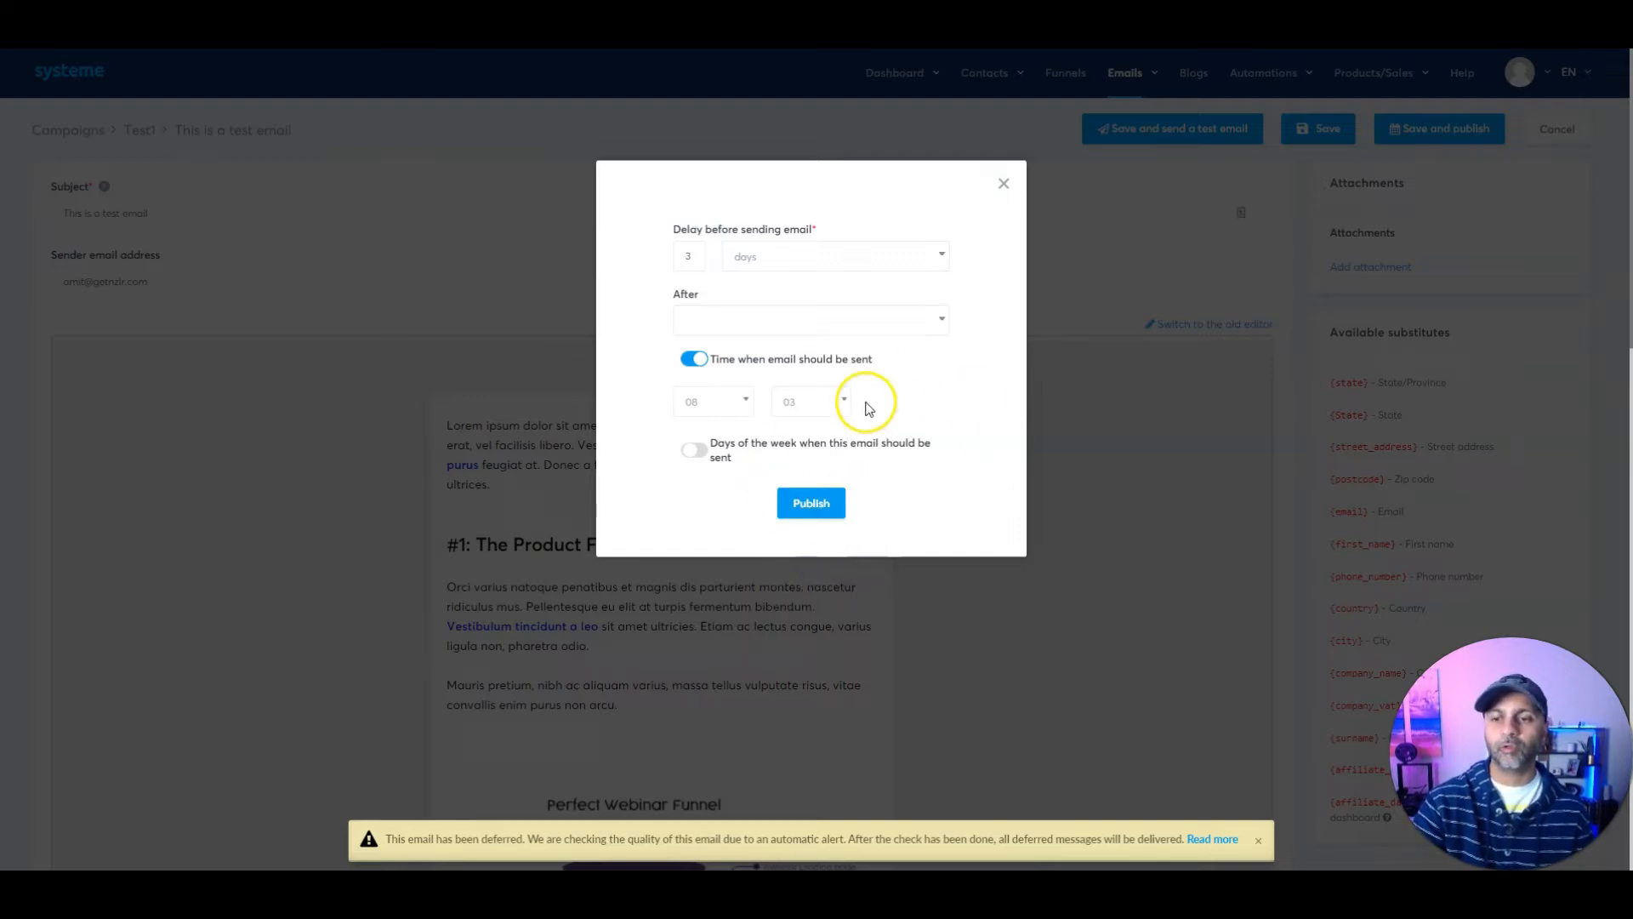
# Step: Restrict the test email's sending days to Monday through Friday and publish the email
pyautogui.click(696, 451)
pyautogui.click(694, 626)
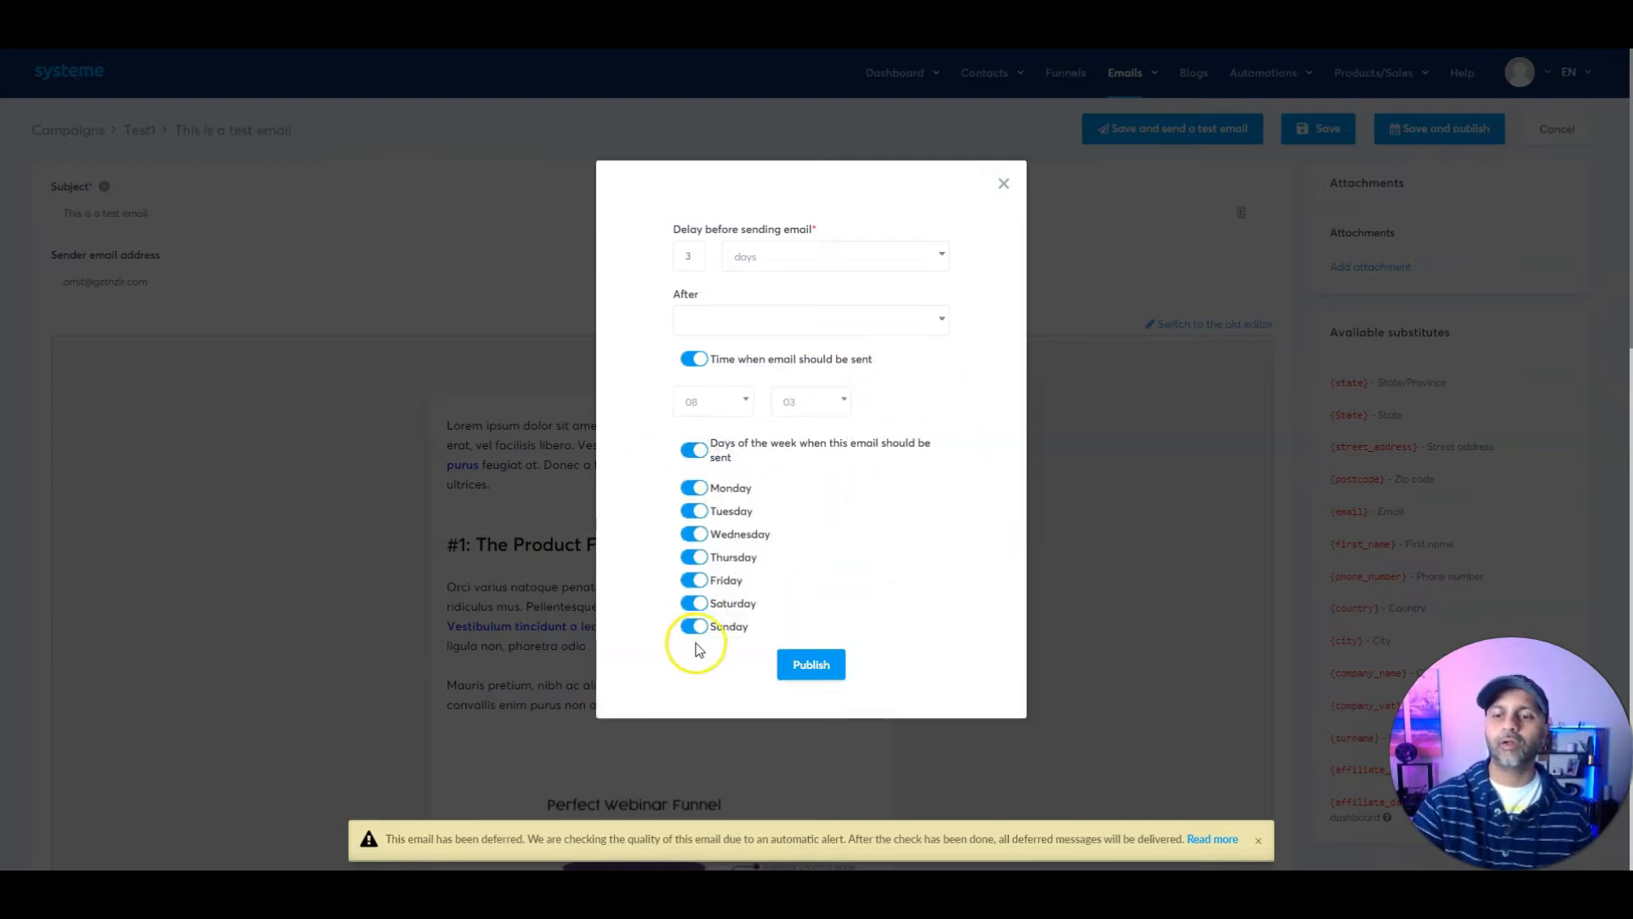
pyautogui.click(694, 603)
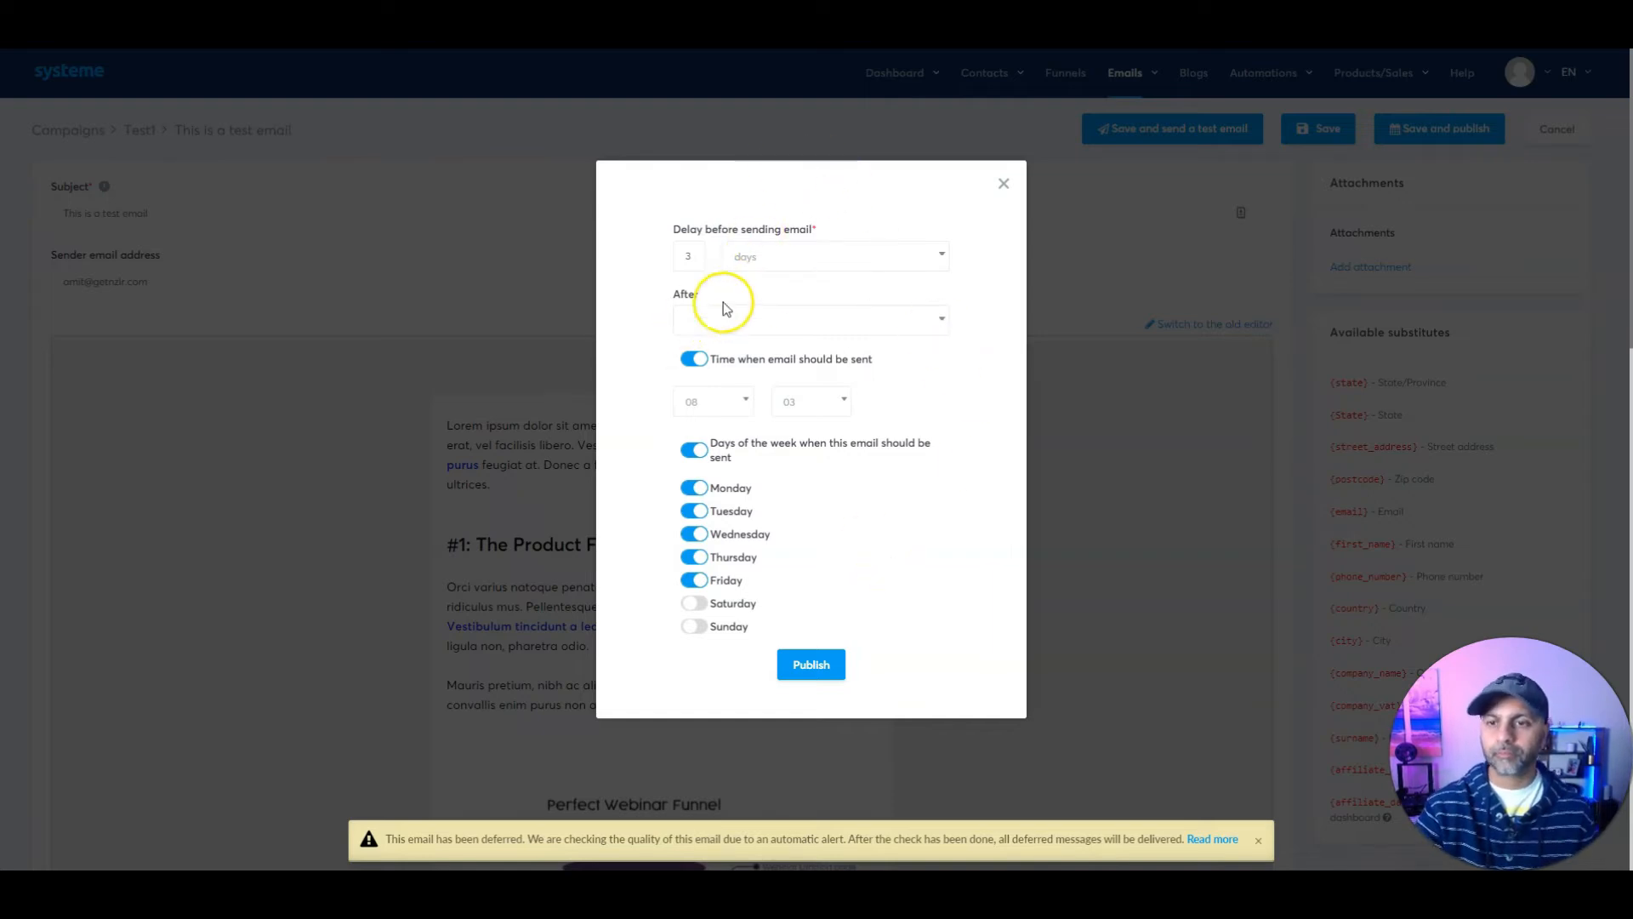
pyautogui.click(694, 255)
pyautogui.moveTo(694, 255); pyautogui.dragTo(677, 255)
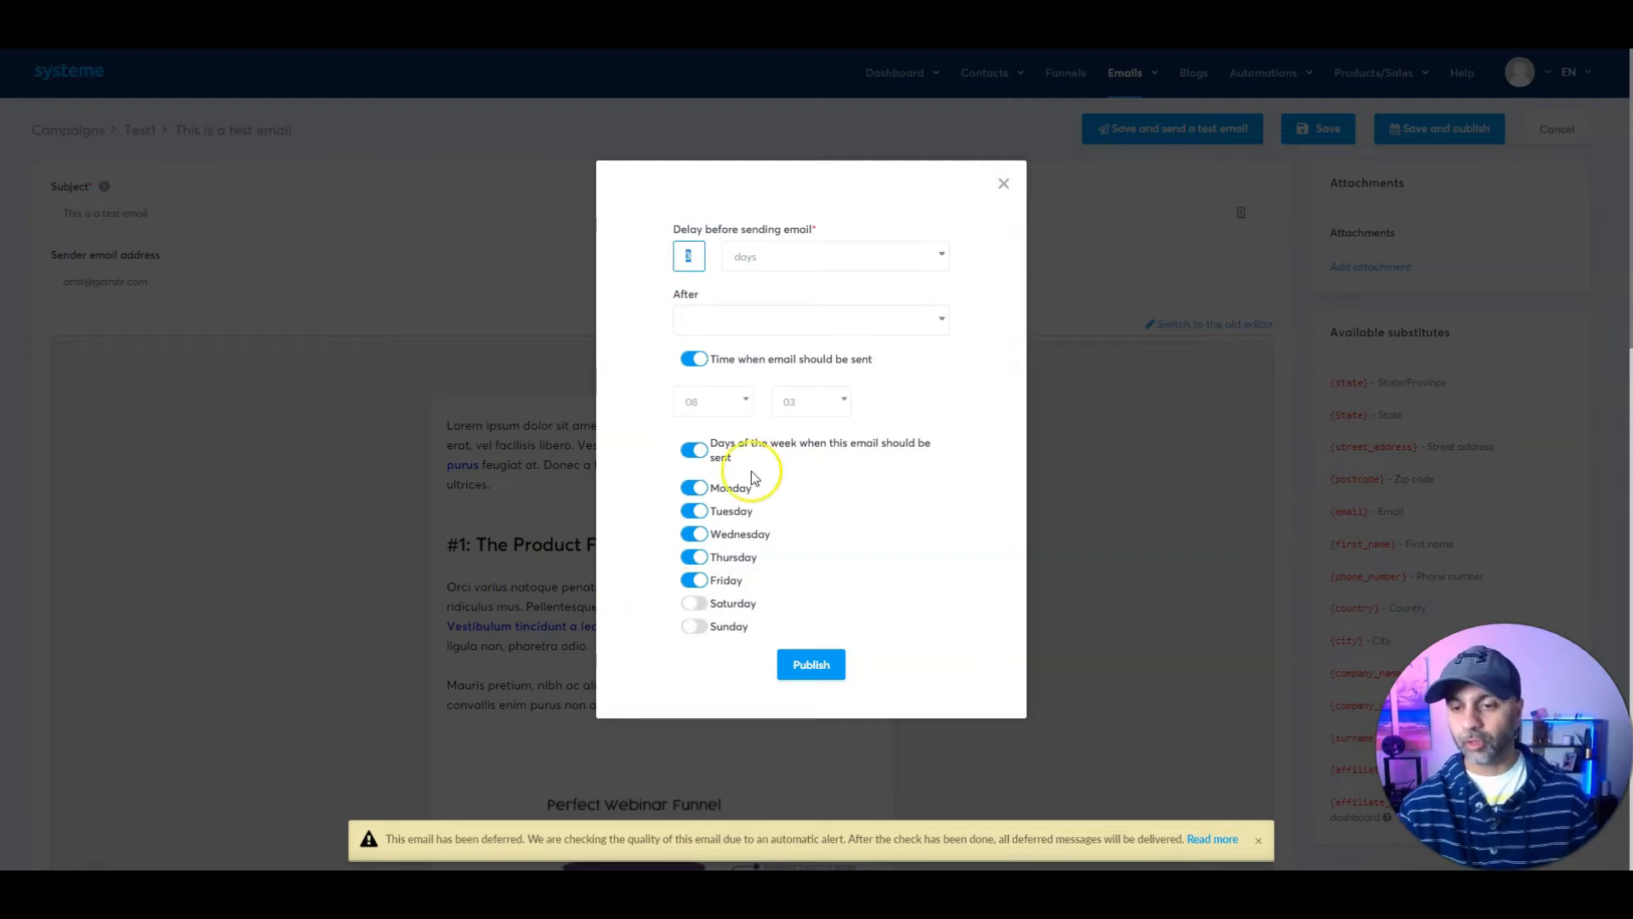
pyautogui.click(824, 672)
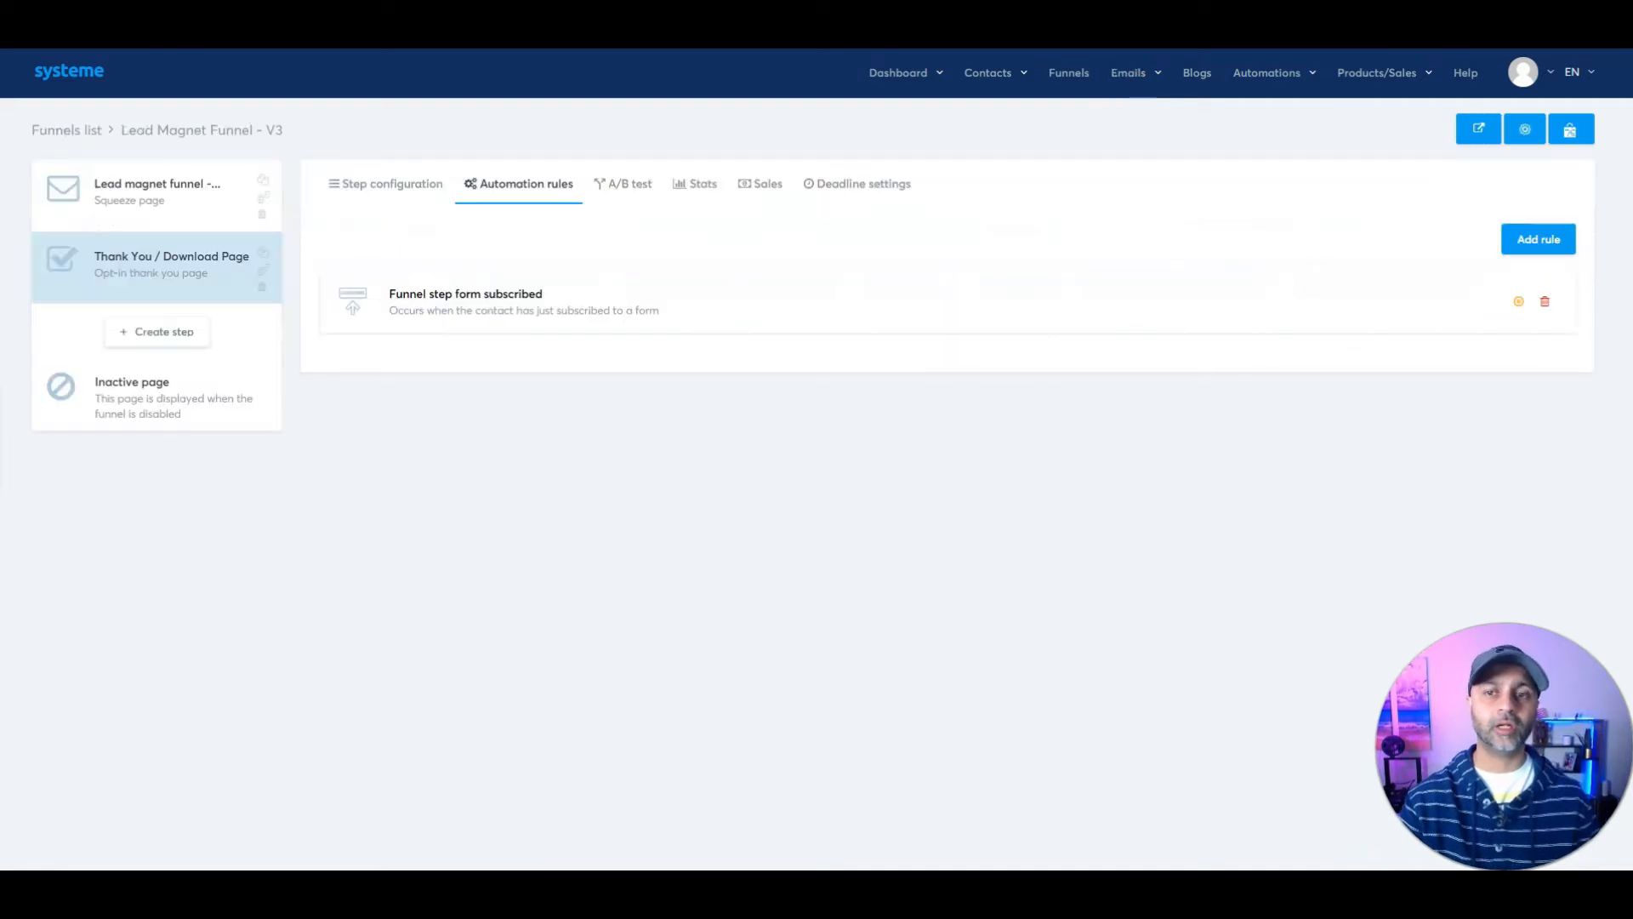
# Step: Open the Thank You / Download Page's "Funnel step form subscribed" rule and add a Send webhook action
pyautogui.click(526, 211)
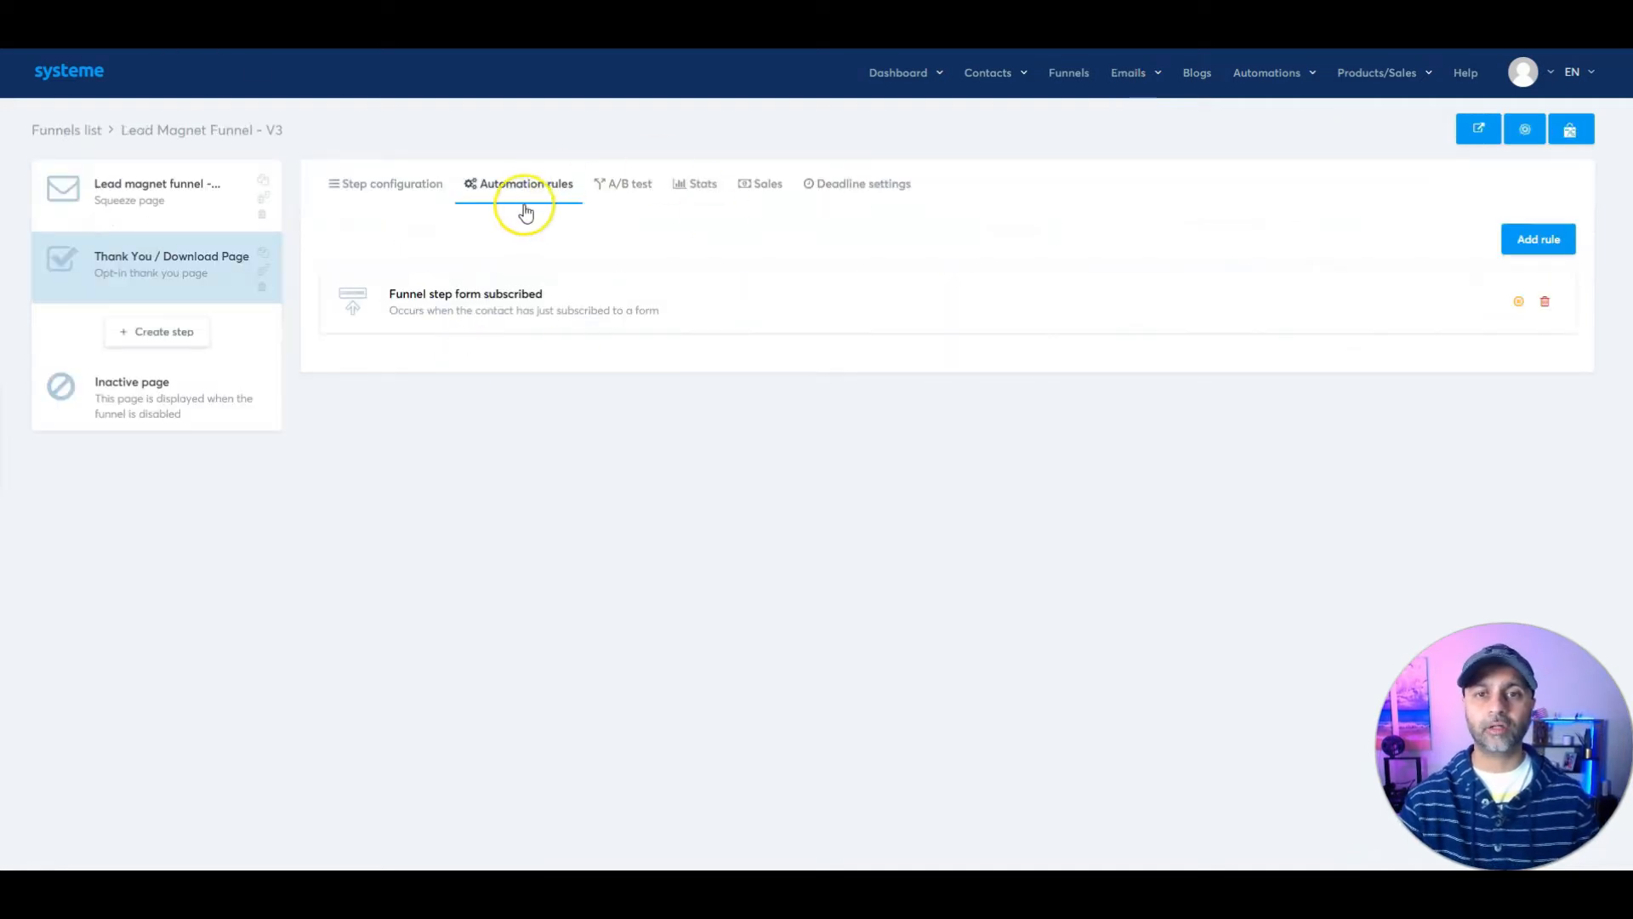
pyautogui.click(1368, 302)
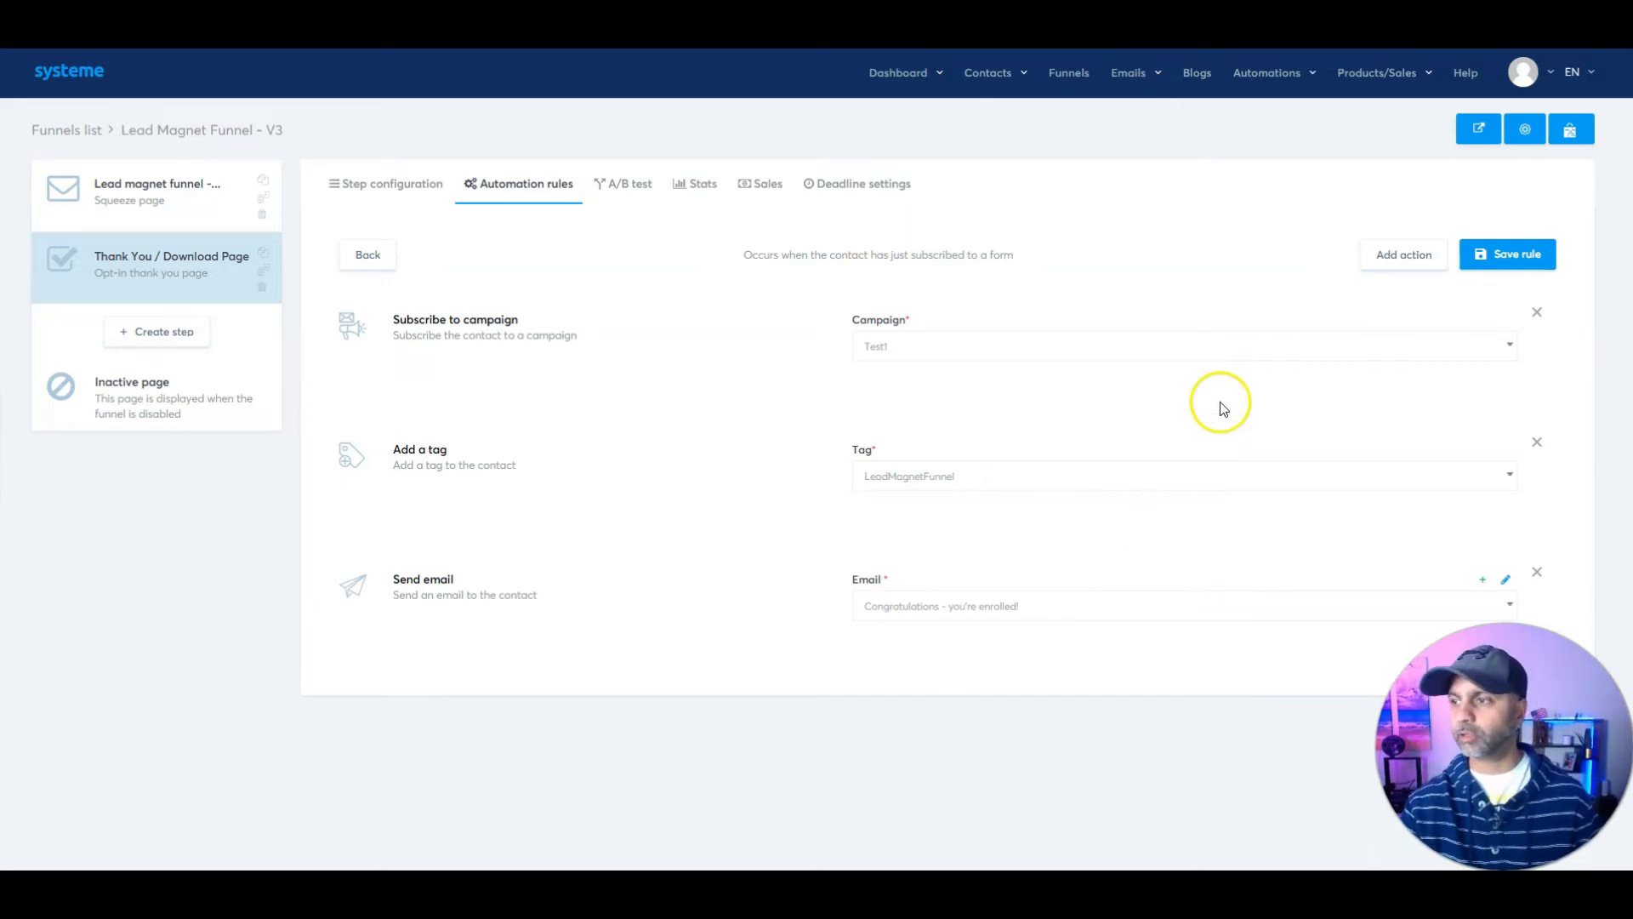
pyautogui.click(1404, 255)
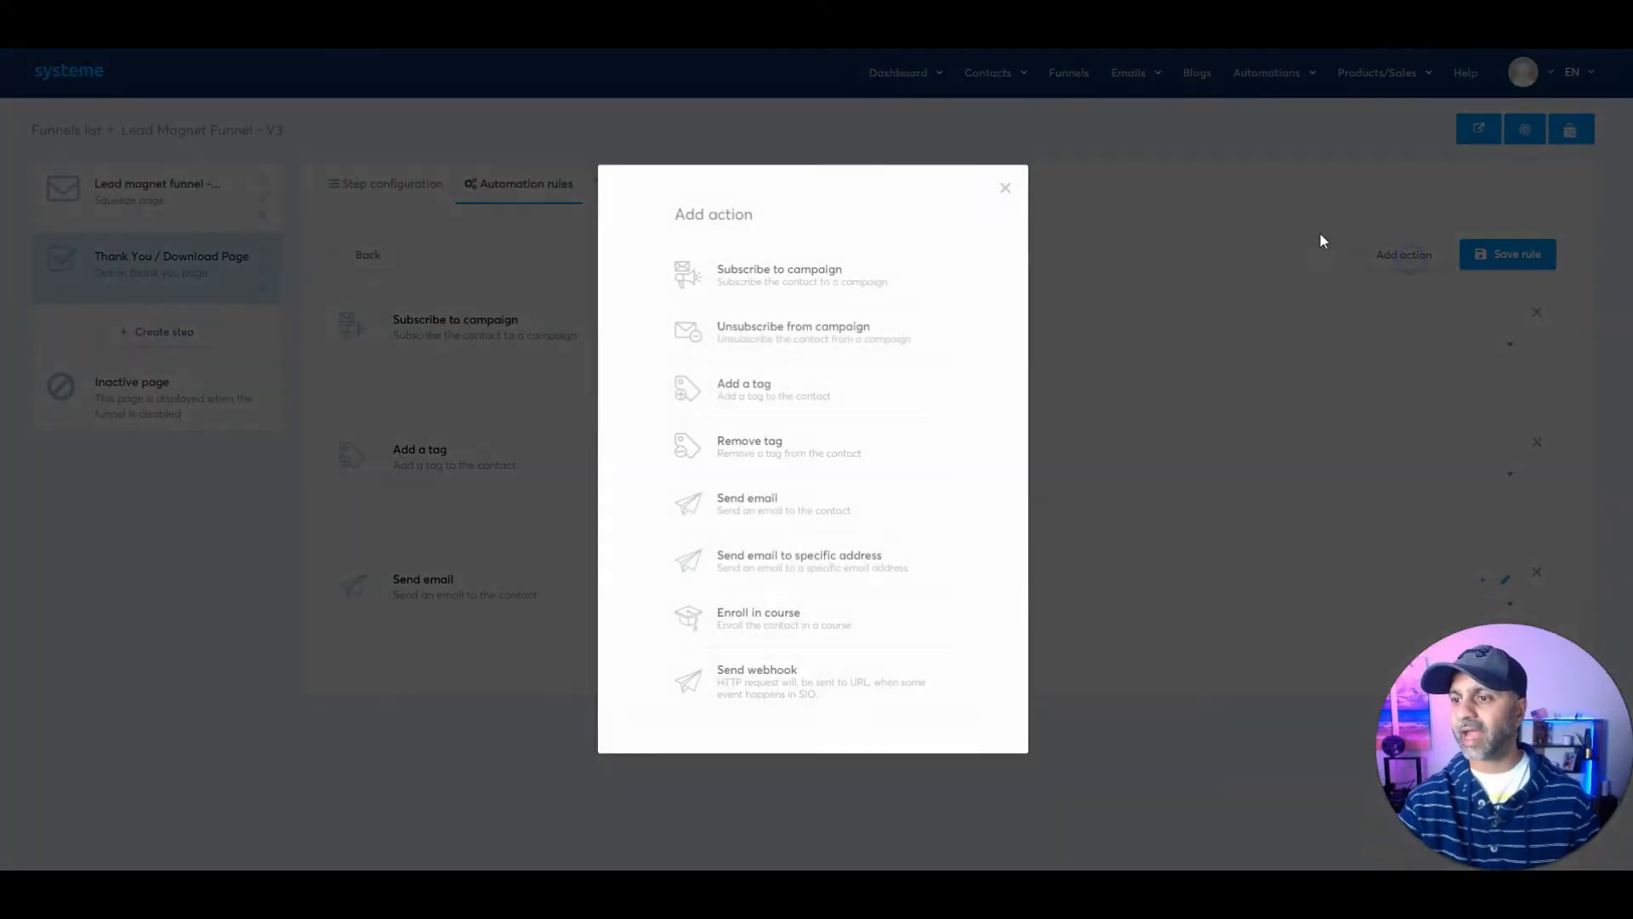
pyautogui.click(783, 689)
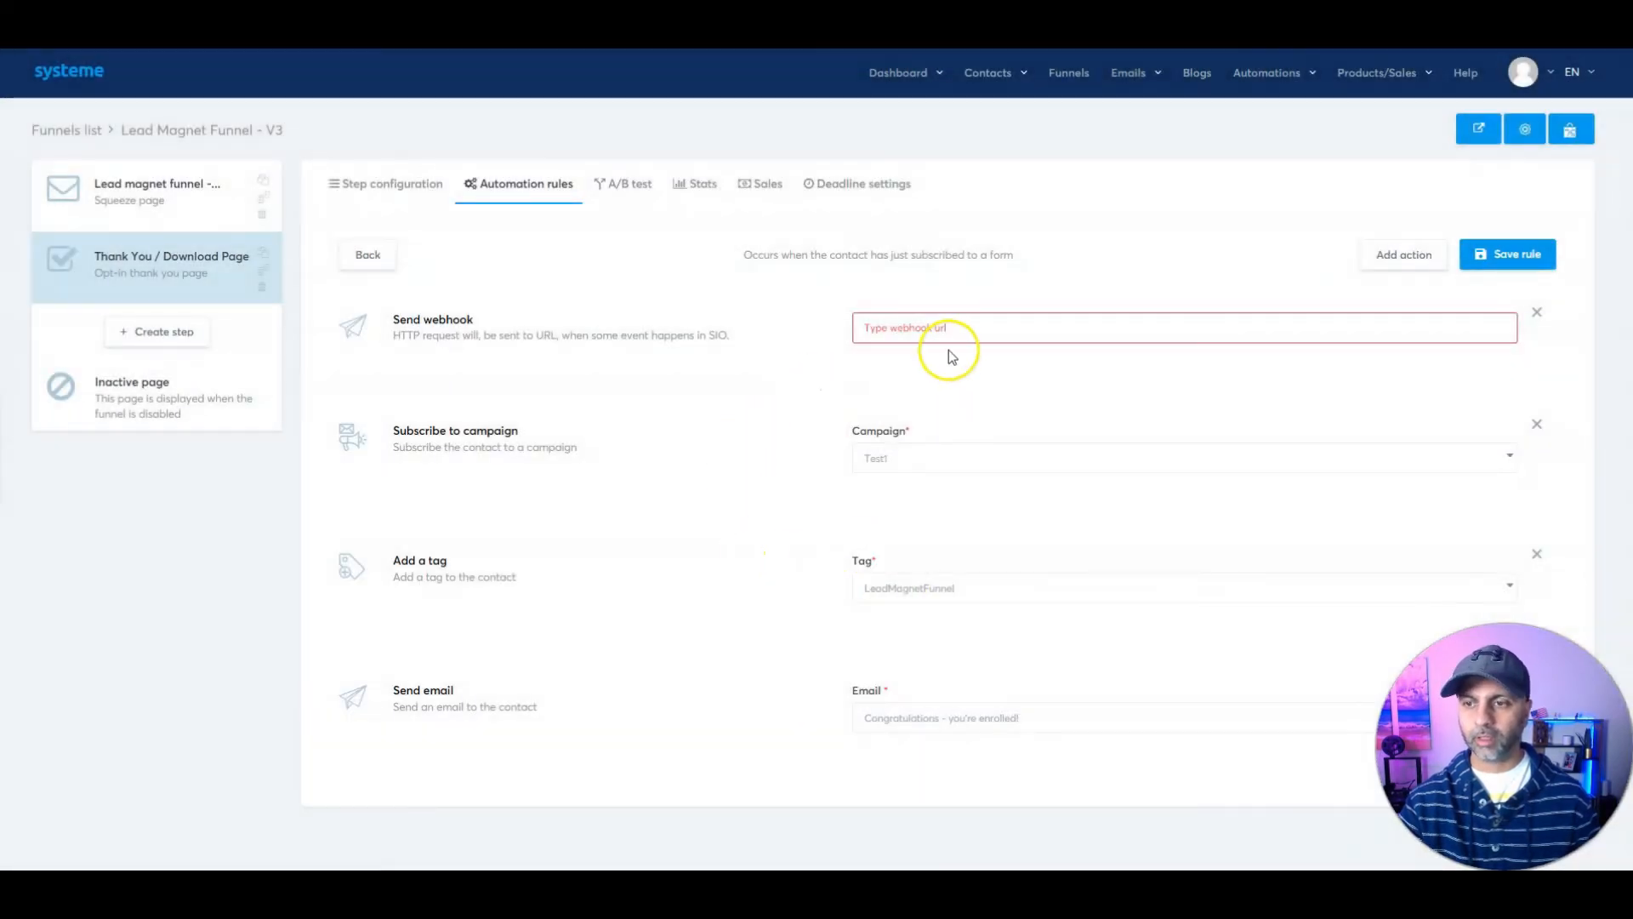
# Step: Copy the unique URL from Webhook.site into the Send webhook action and save the rule
pyautogui.click(947, 327)
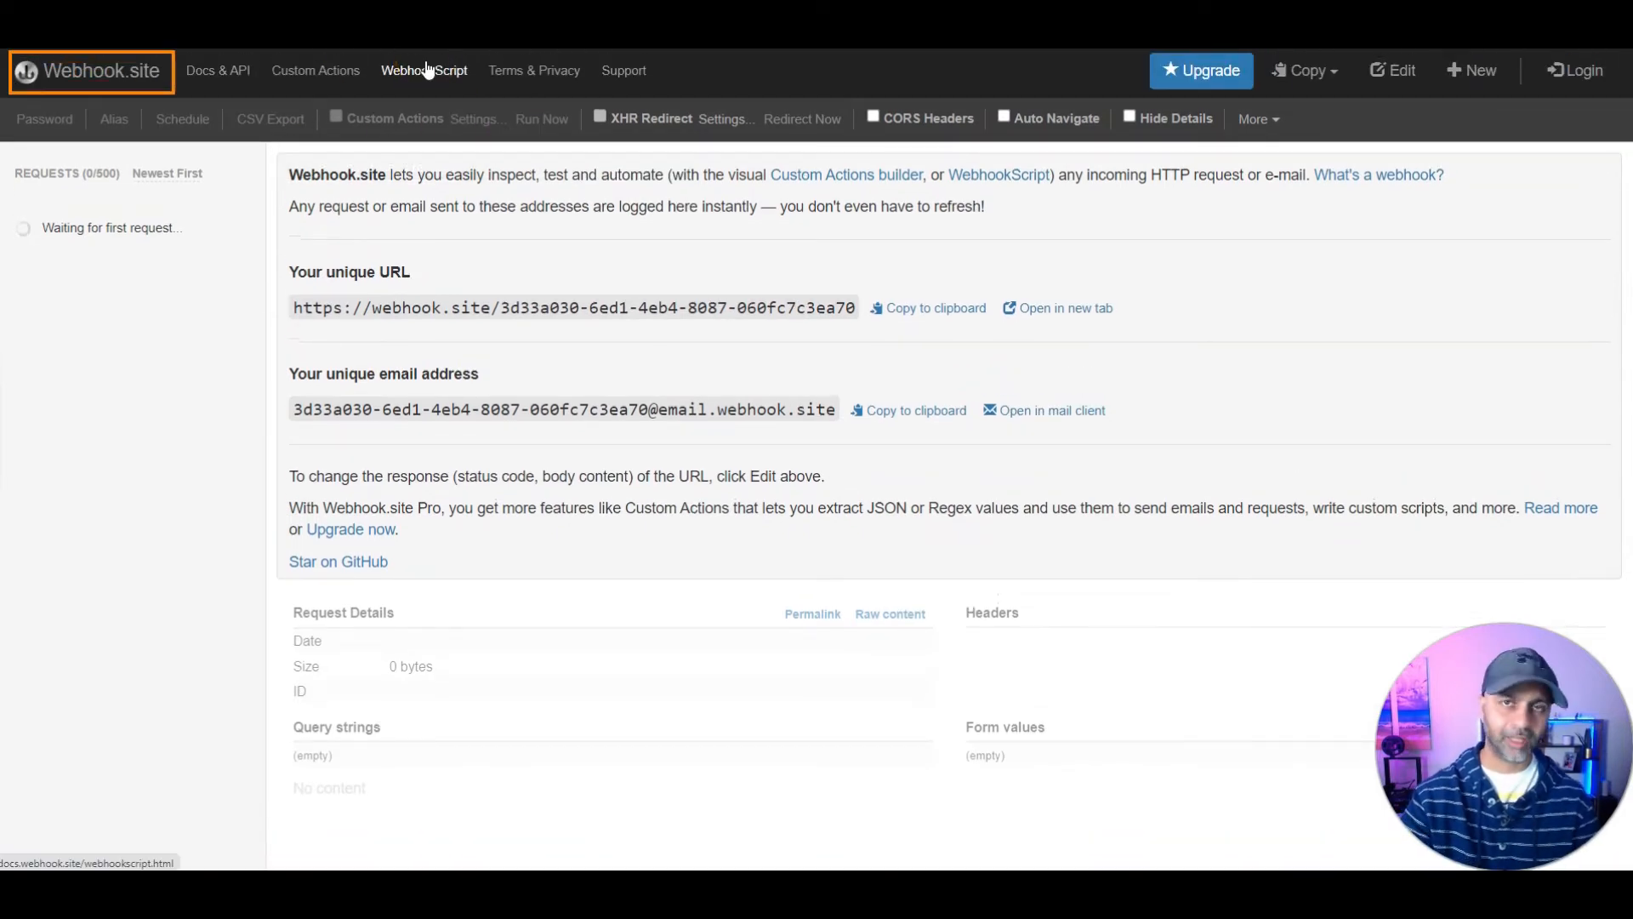
pyautogui.click(935, 308)
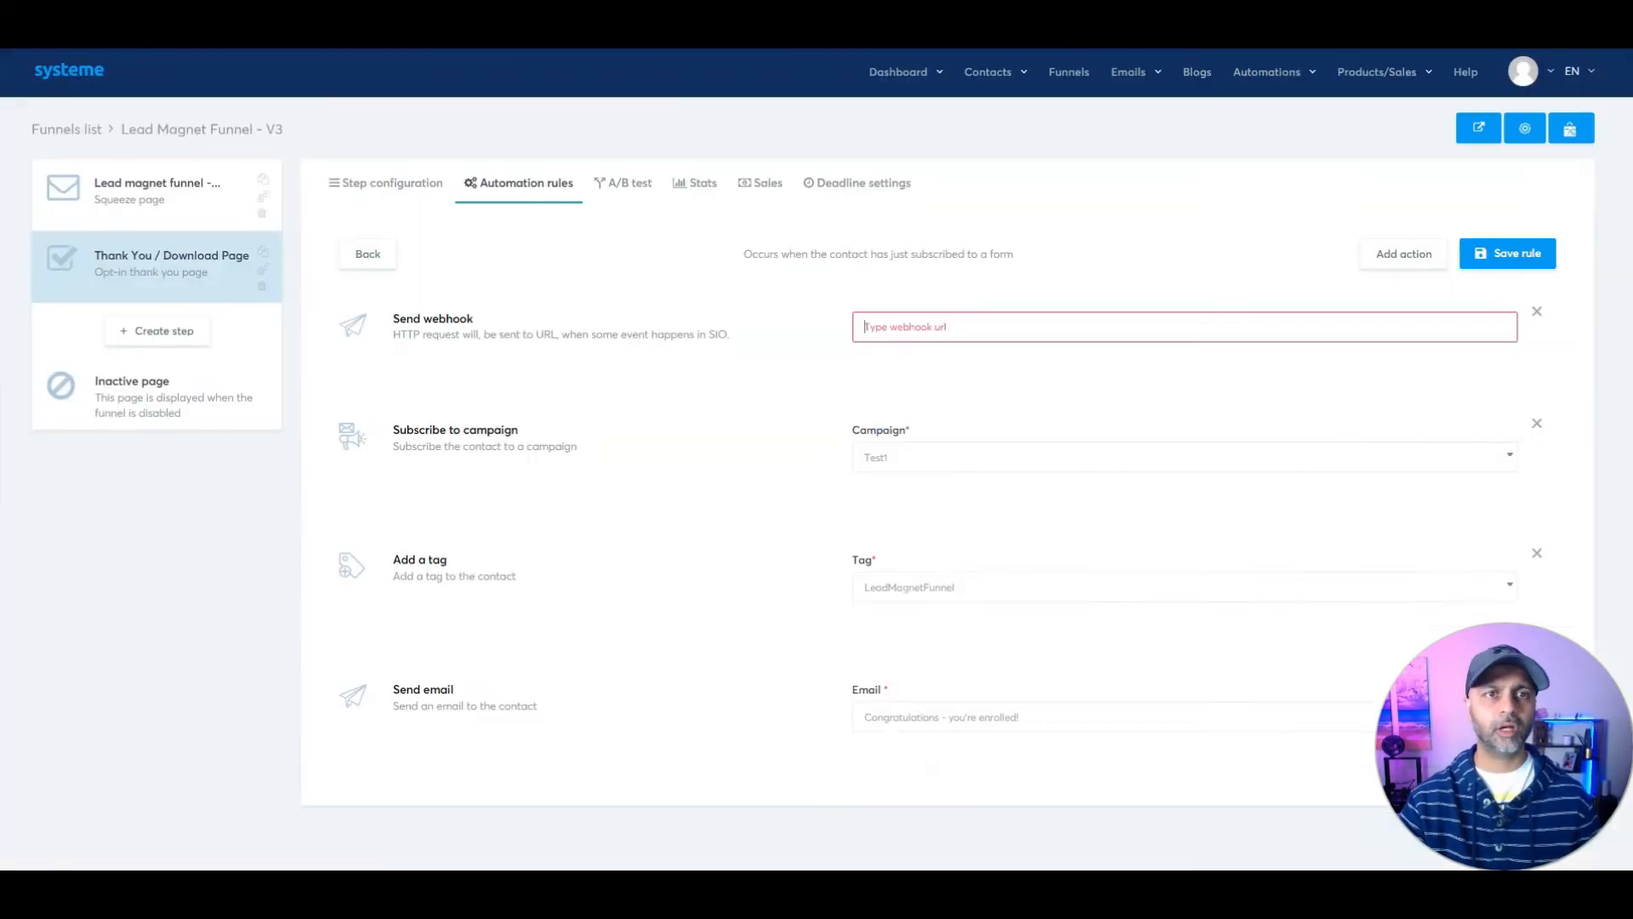
pyautogui.click(949, 325)
pyautogui.hotkey('ctrl', 'v')
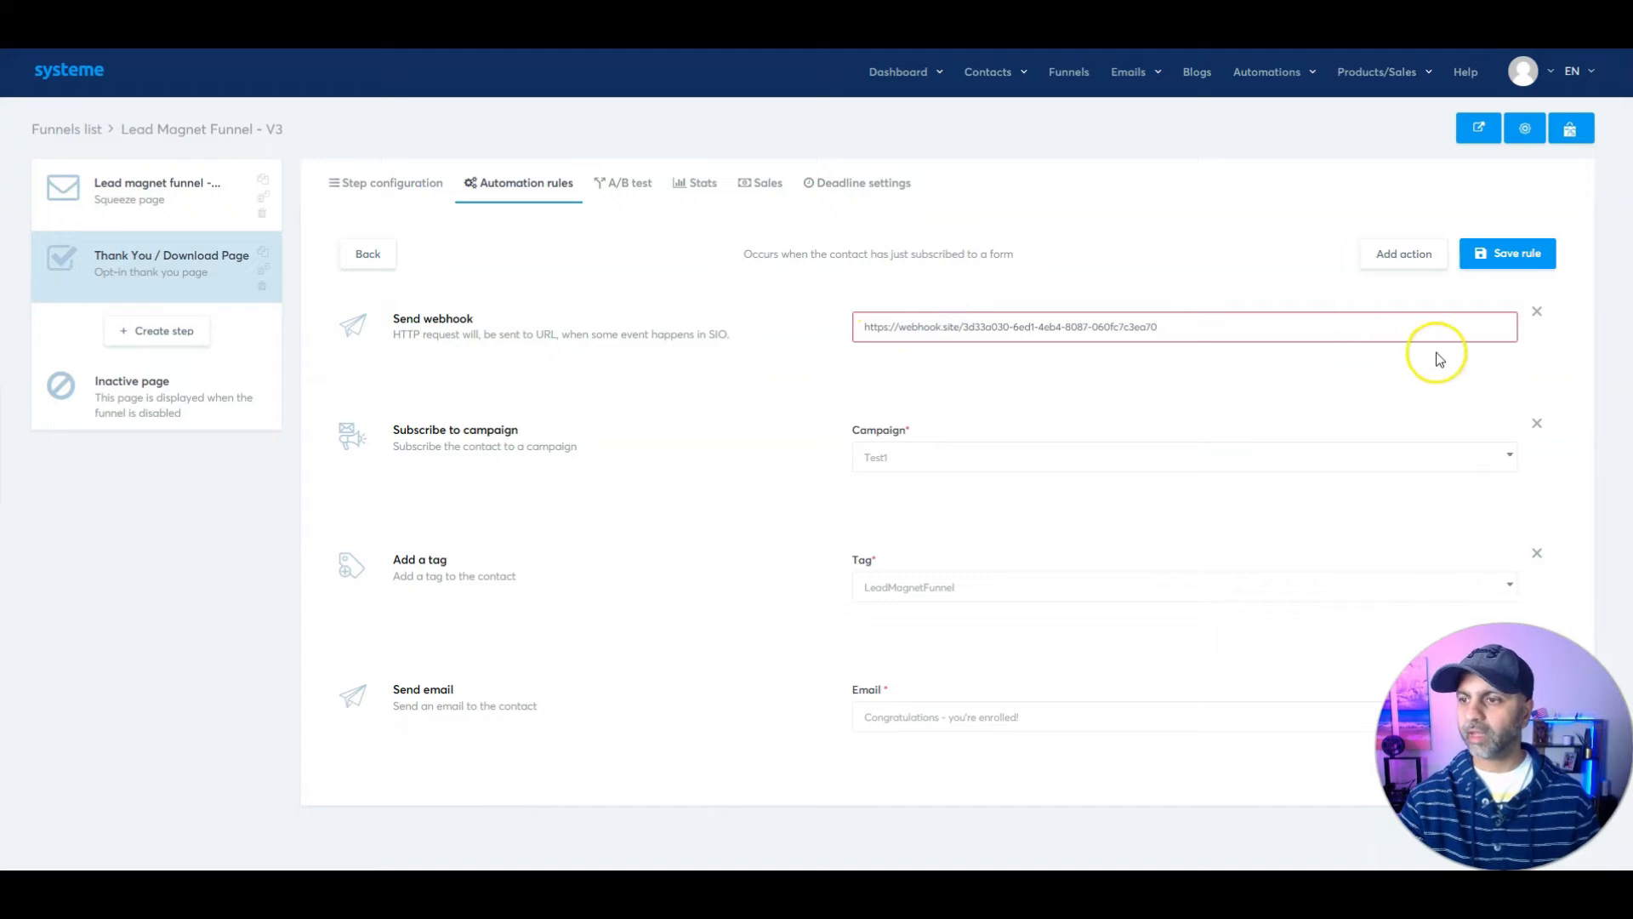
pyautogui.click(1522, 267)
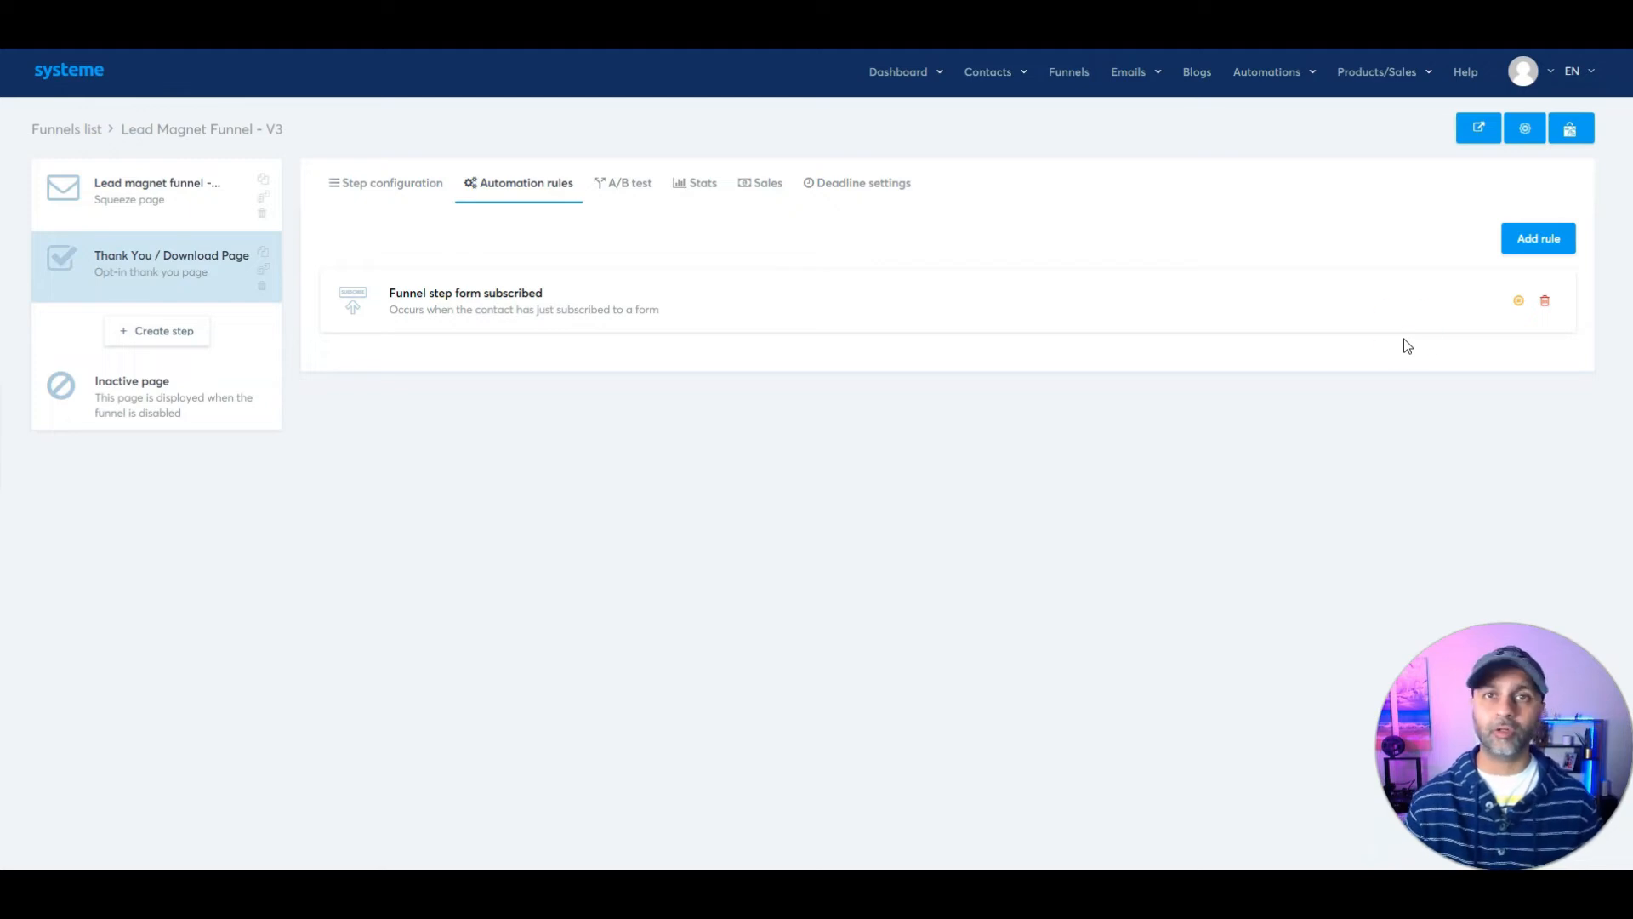
# Step: Add an Enroll in course action for "Zero to Course Hero" with full access to the form-subscribed rule and save it
pyautogui.click(1405, 335)
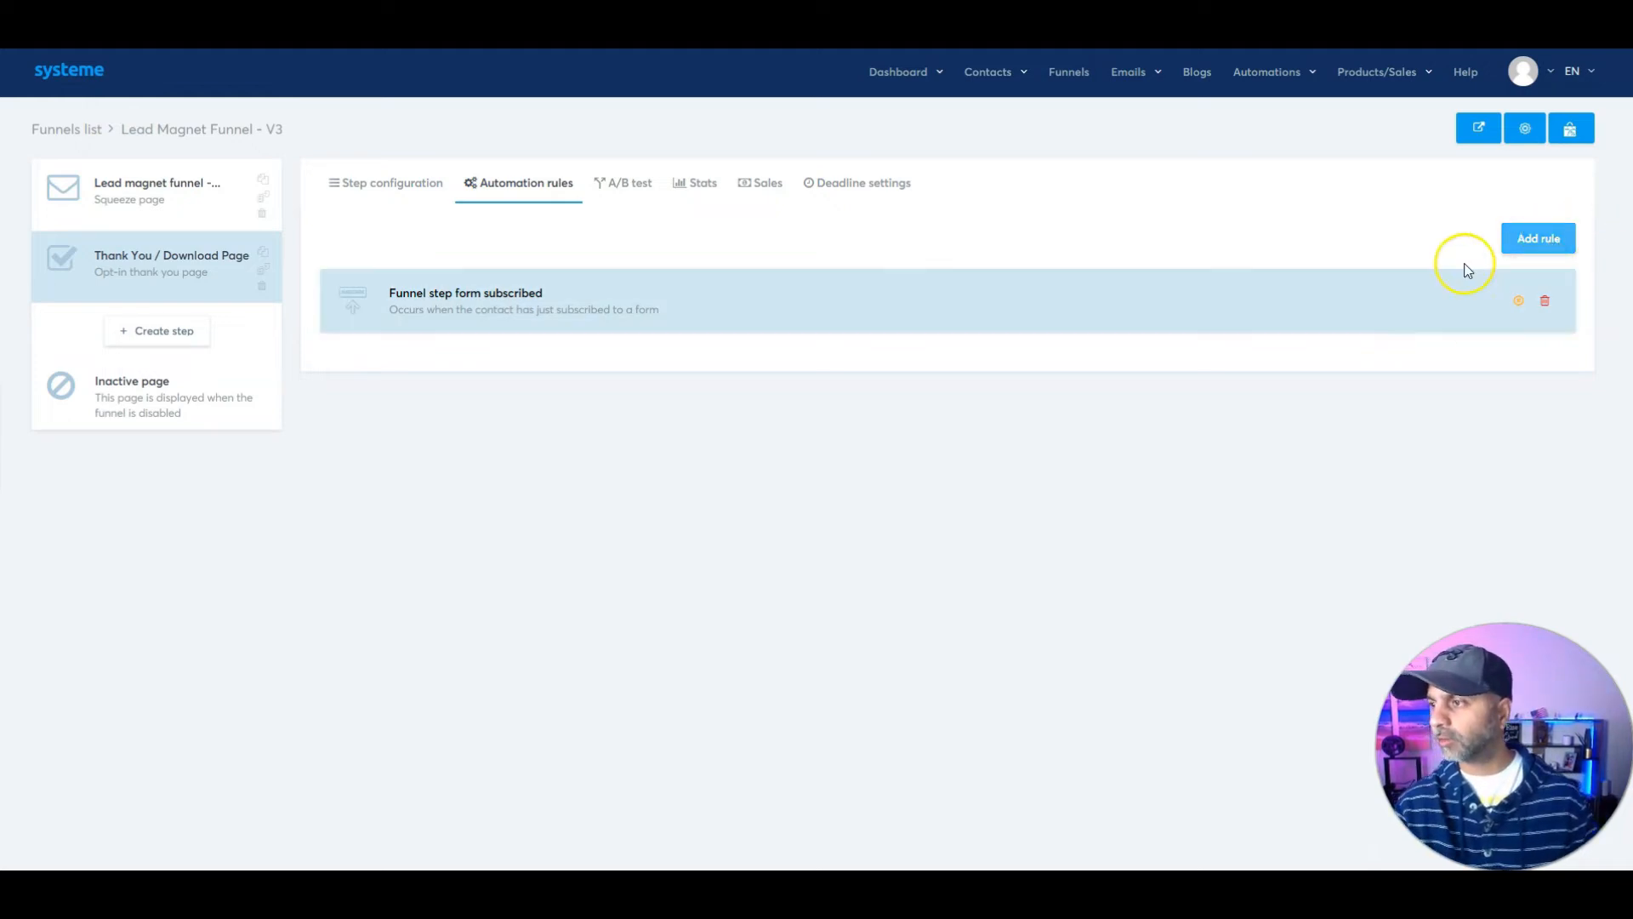
pyautogui.click(1338, 290)
pyautogui.click(1408, 255)
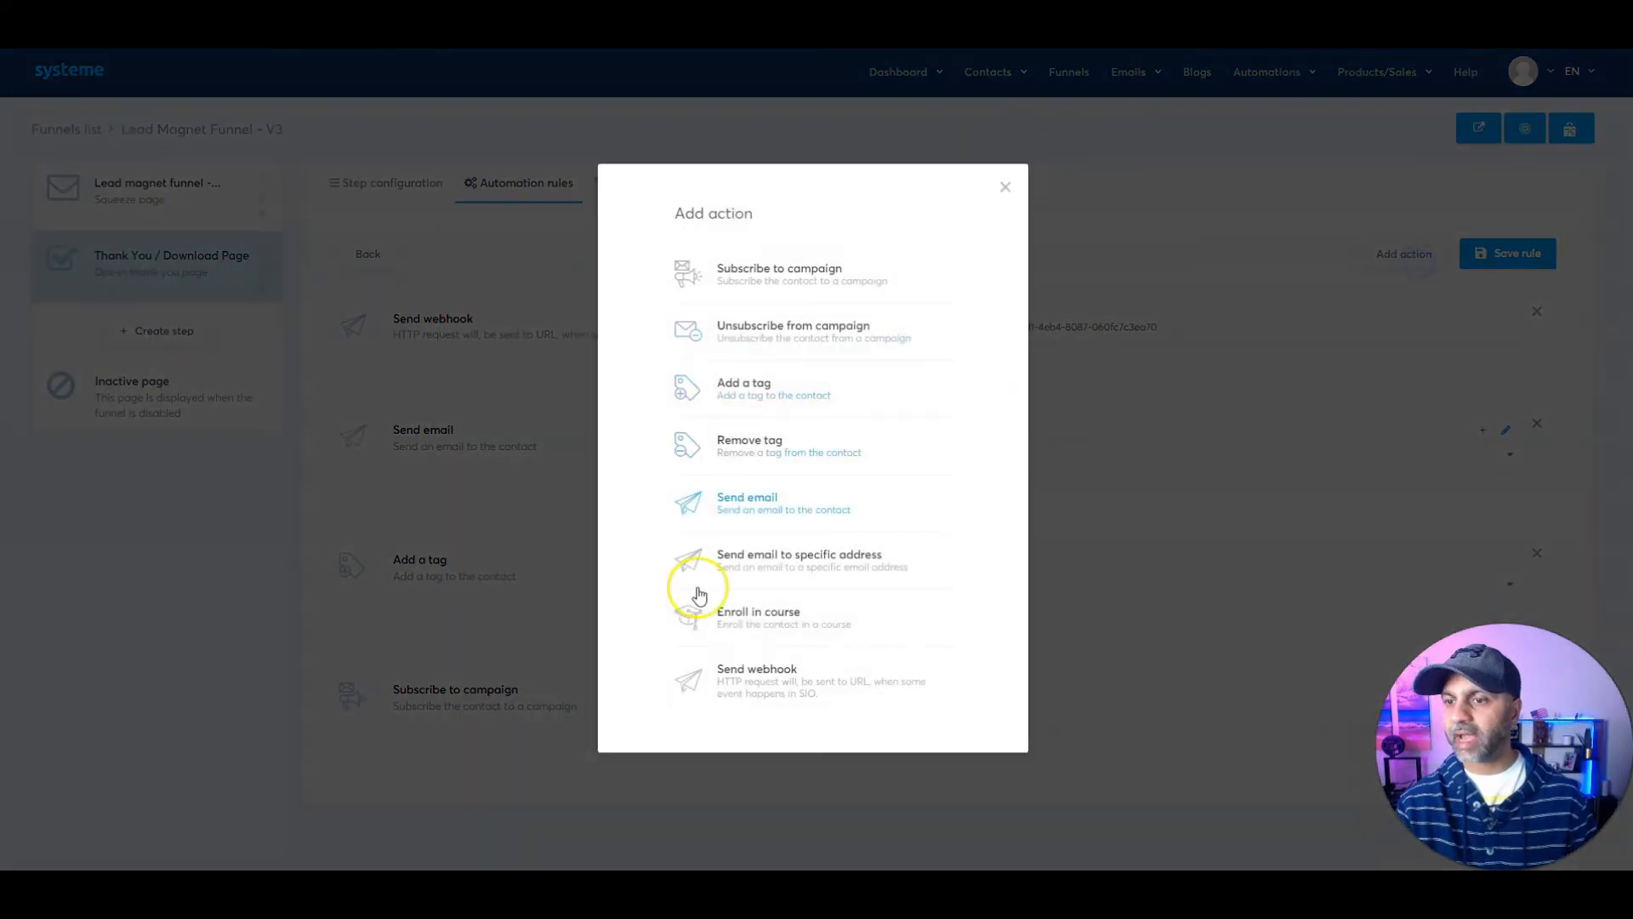
pyautogui.click(751, 618)
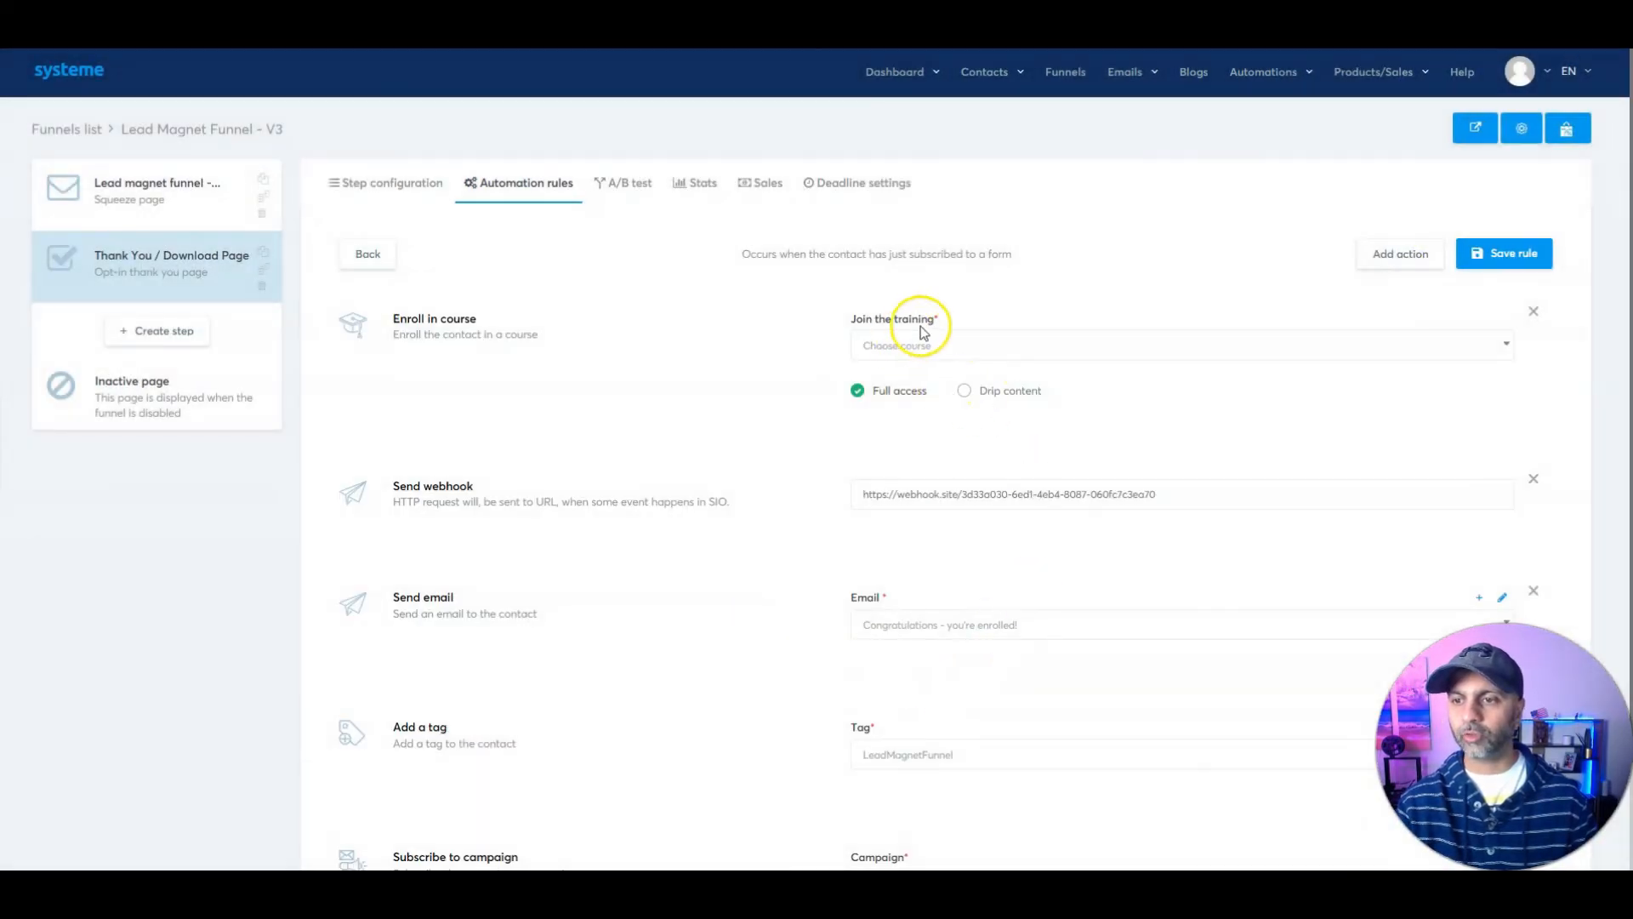
pyautogui.click(928, 346)
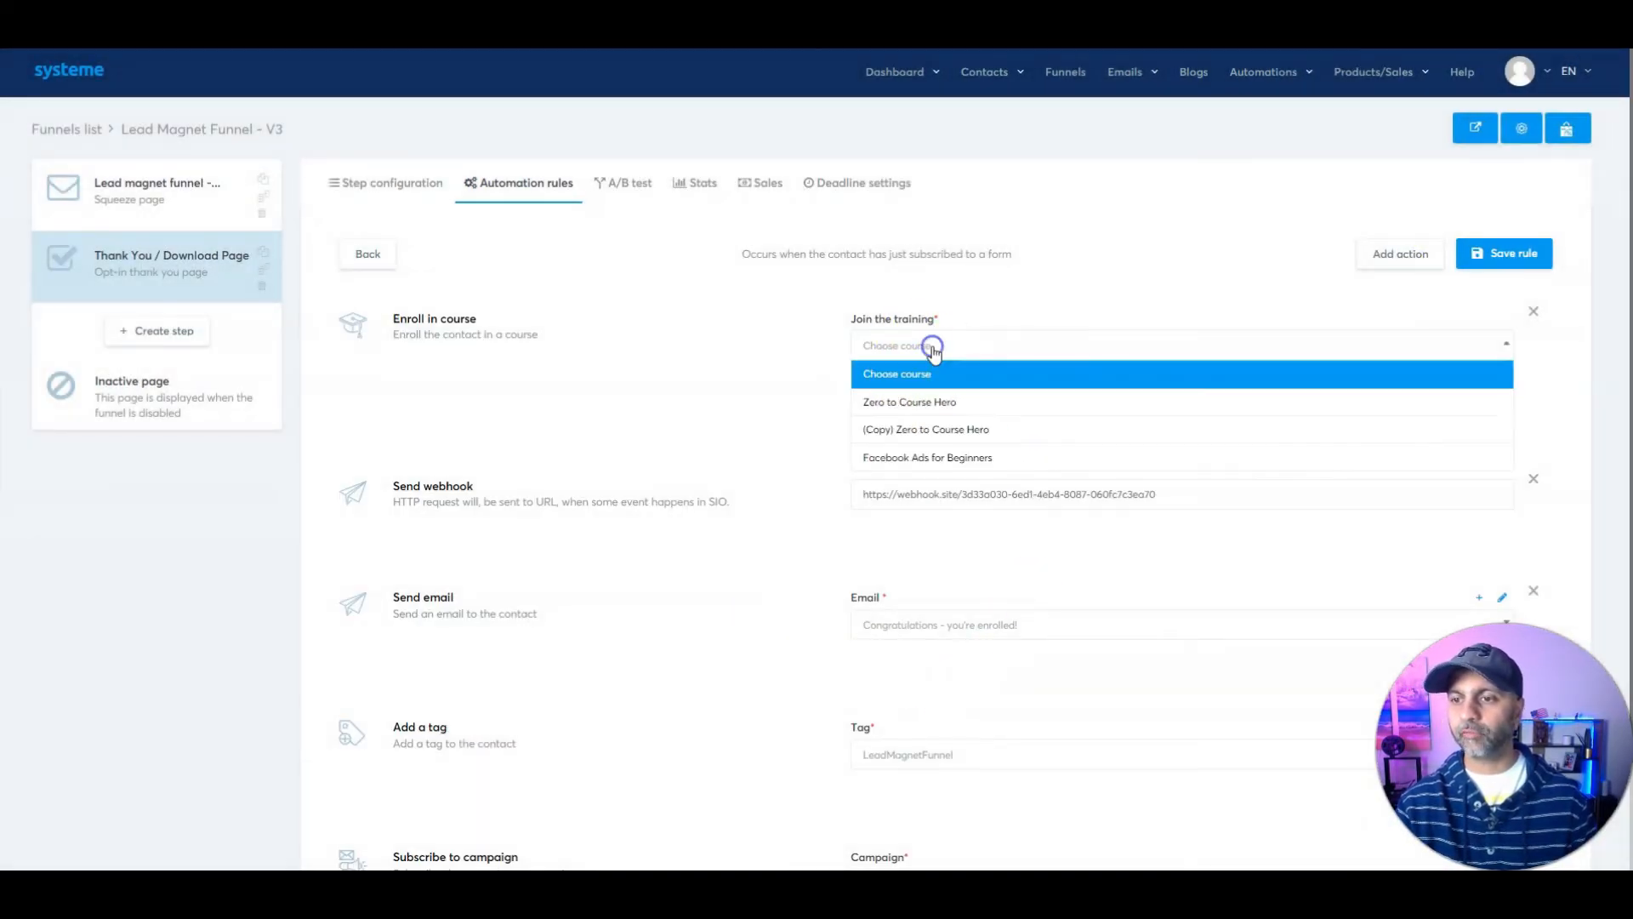
pyautogui.click(934, 403)
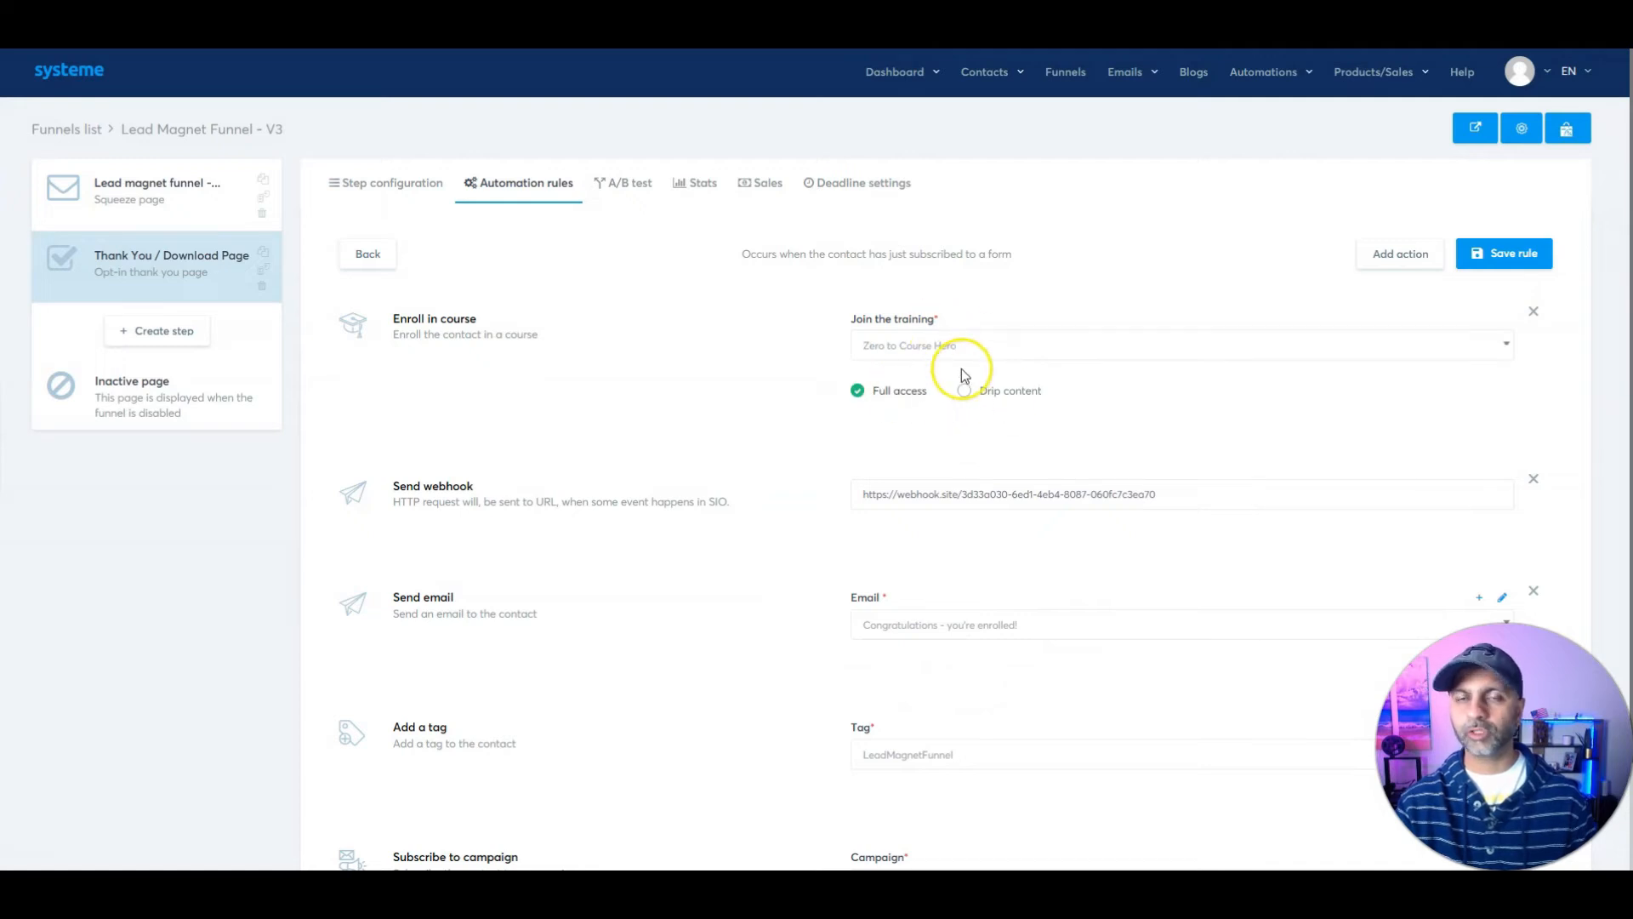
pyautogui.click(1503, 254)
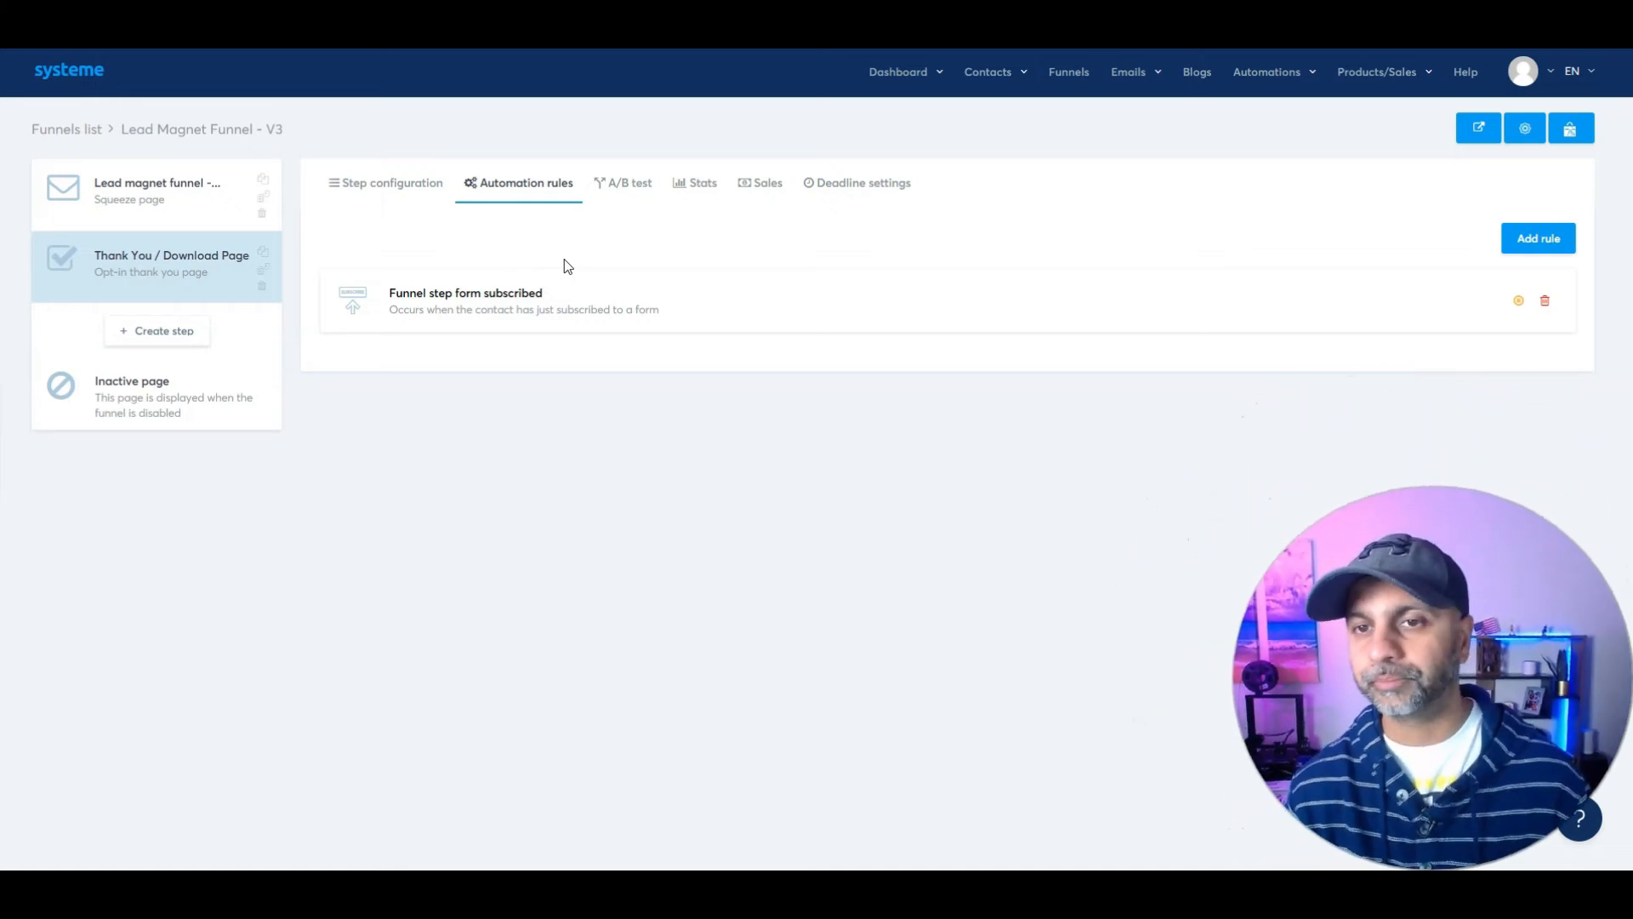
# Step: Review the funnel's A/B test options, its statistics with their date range, and its sales list
pyautogui.click(617, 186)
pyautogui.click(640, 185)
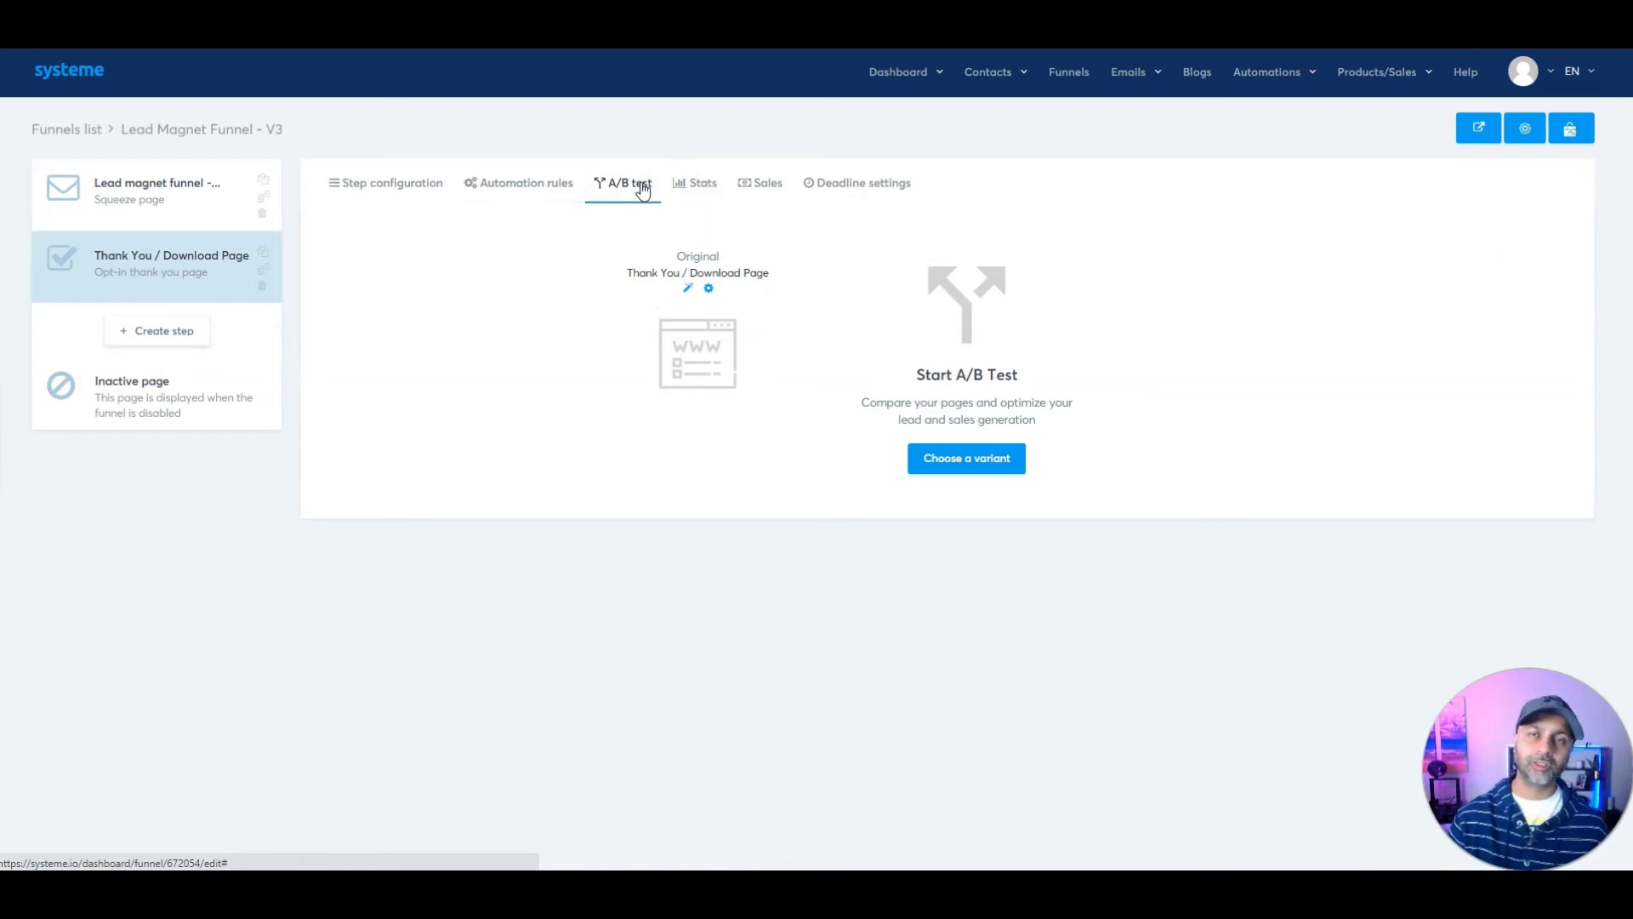
pyautogui.click(672, 183)
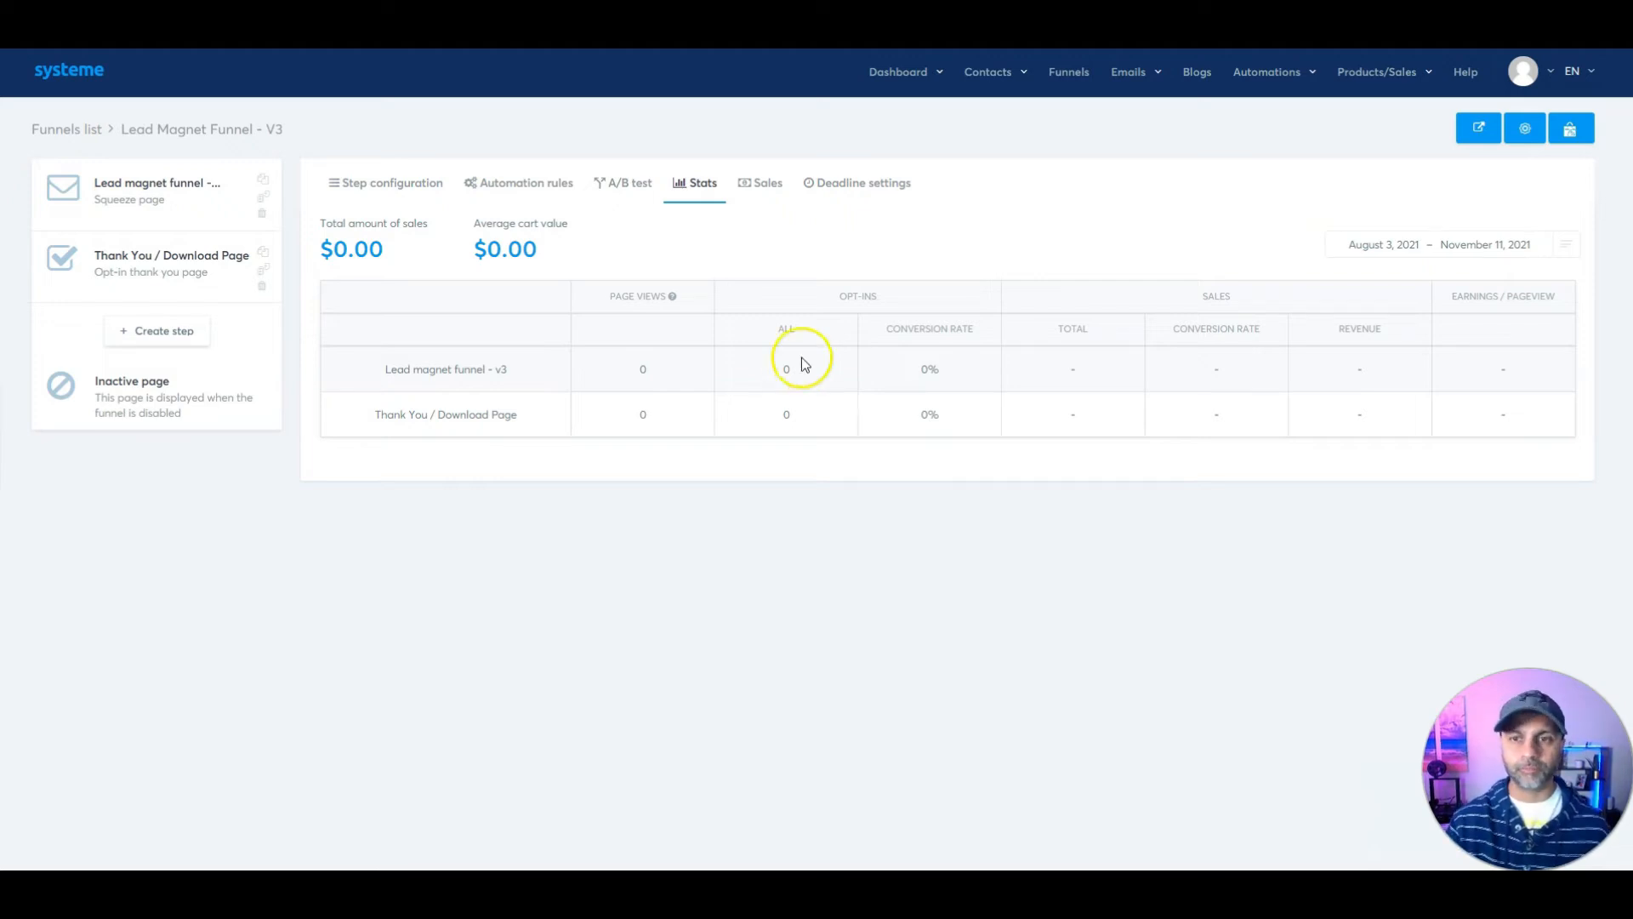
pyautogui.click(1415, 244)
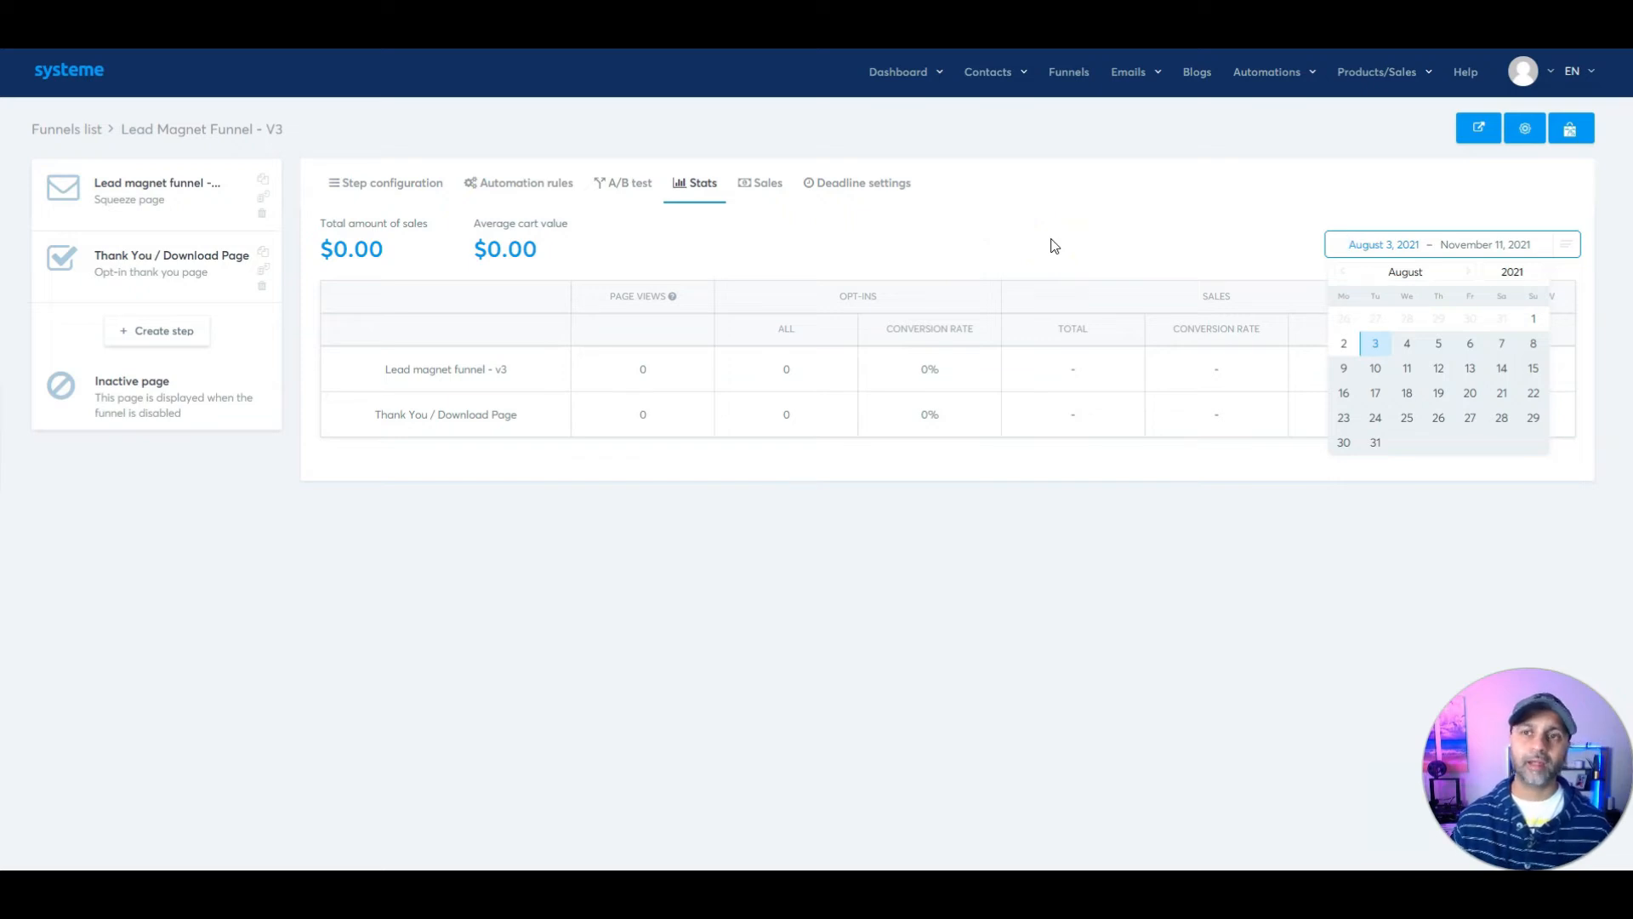
pyautogui.click(768, 182)
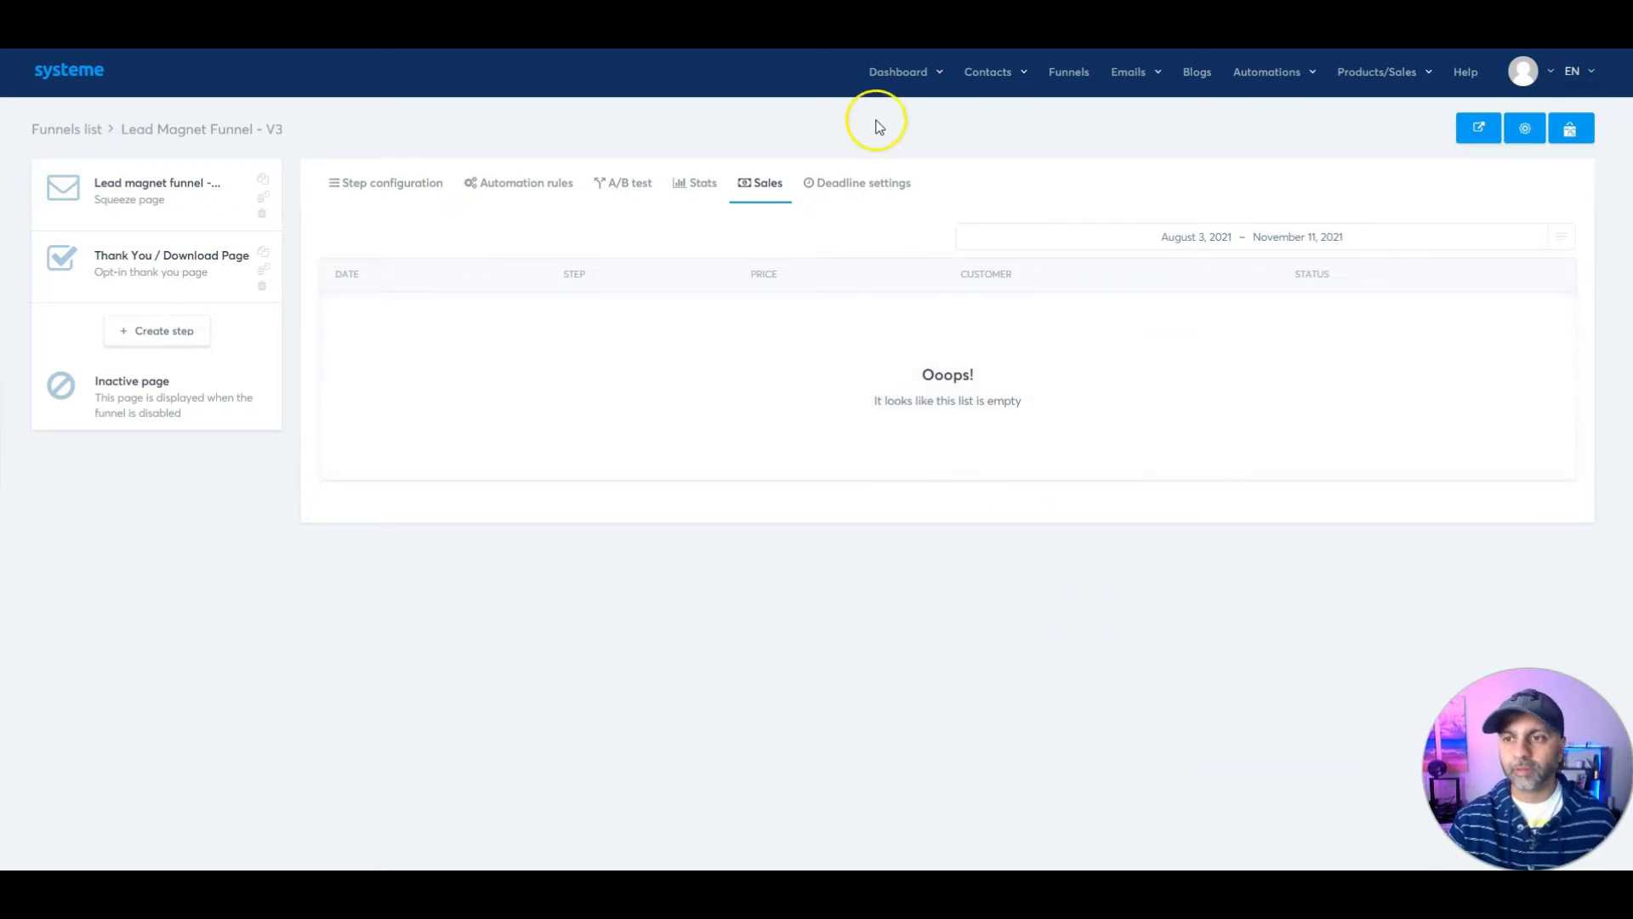
# Step: Check the deadline settings and read the help article's note on which funnel steps support the deadline feature
pyautogui.click(881, 183)
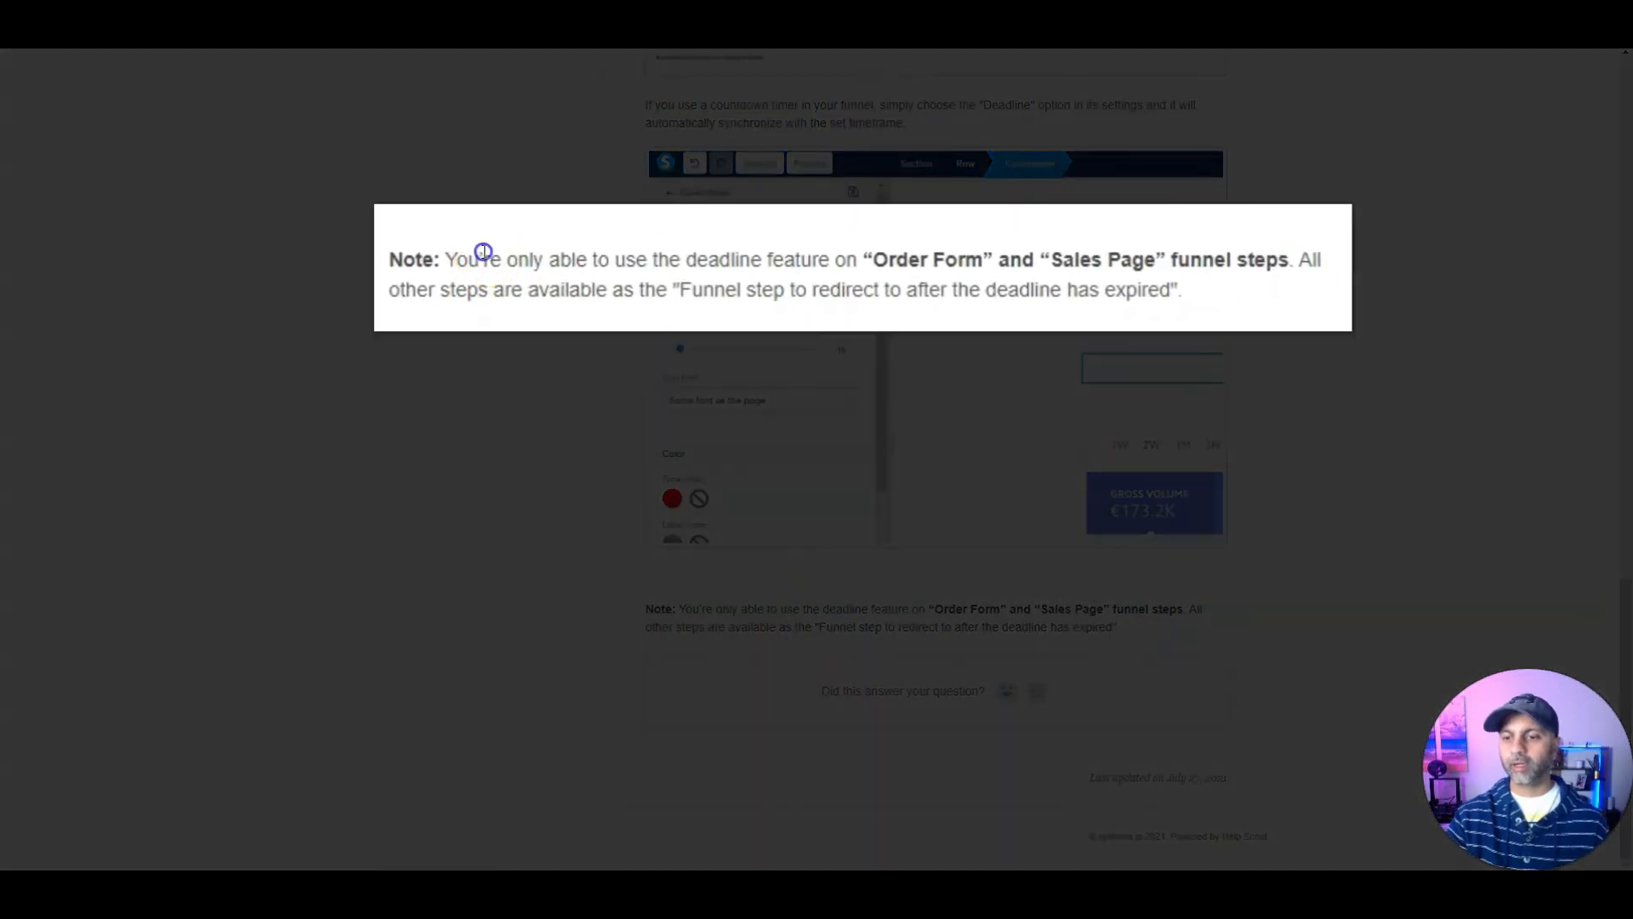
pyautogui.moveTo(701, 606); pyautogui.dragTo(929, 606)
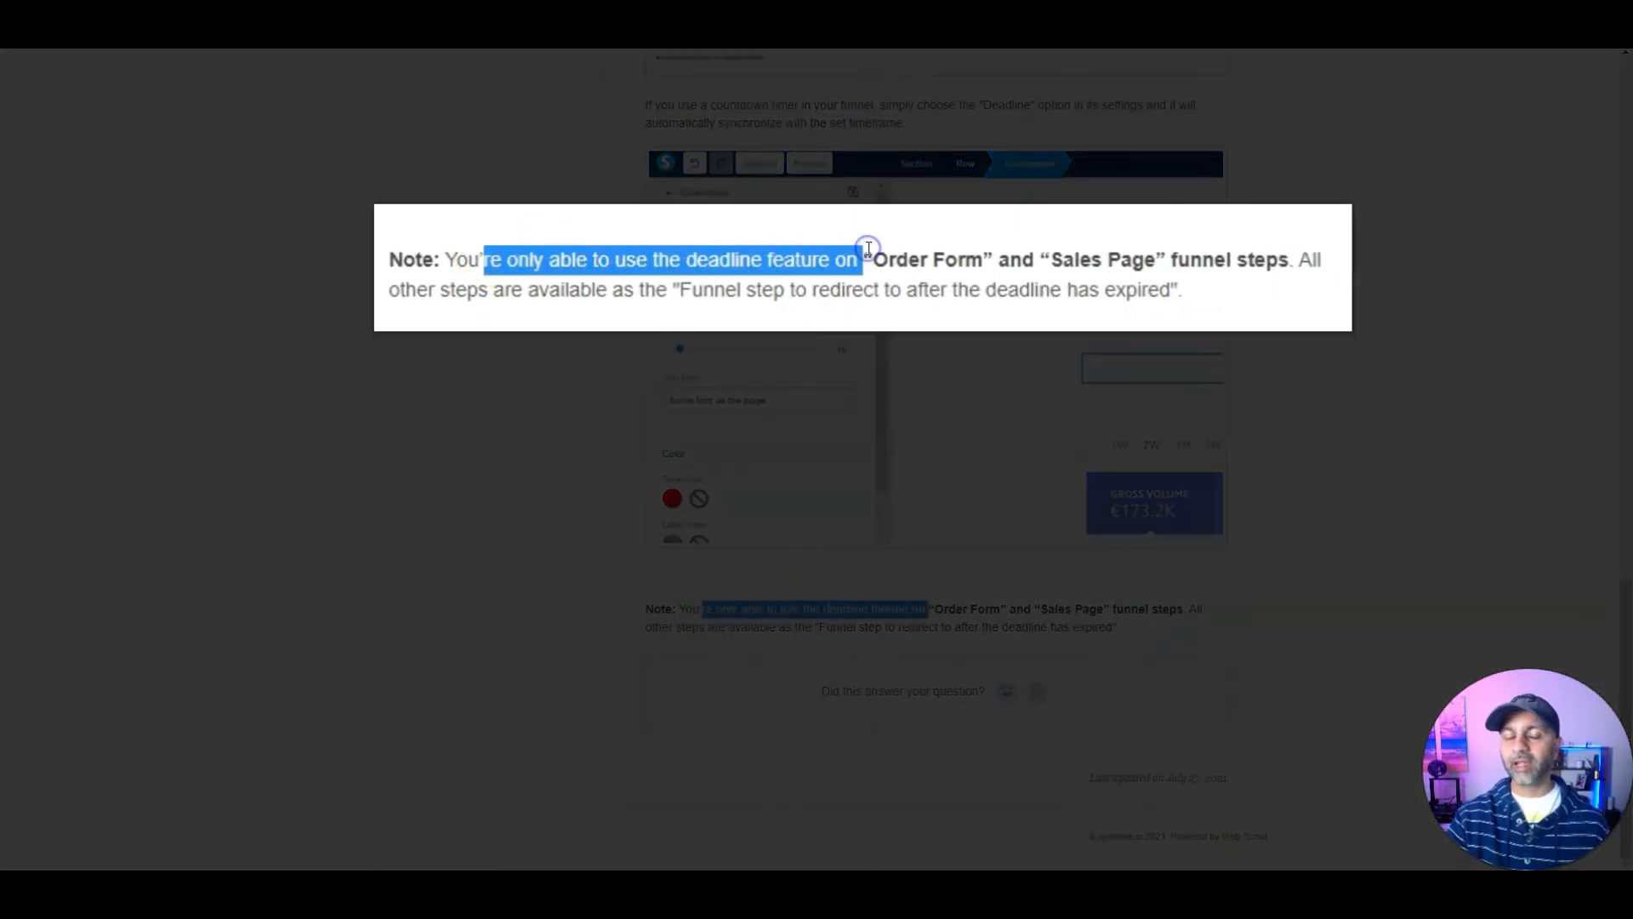
pyautogui.click(976, 609)
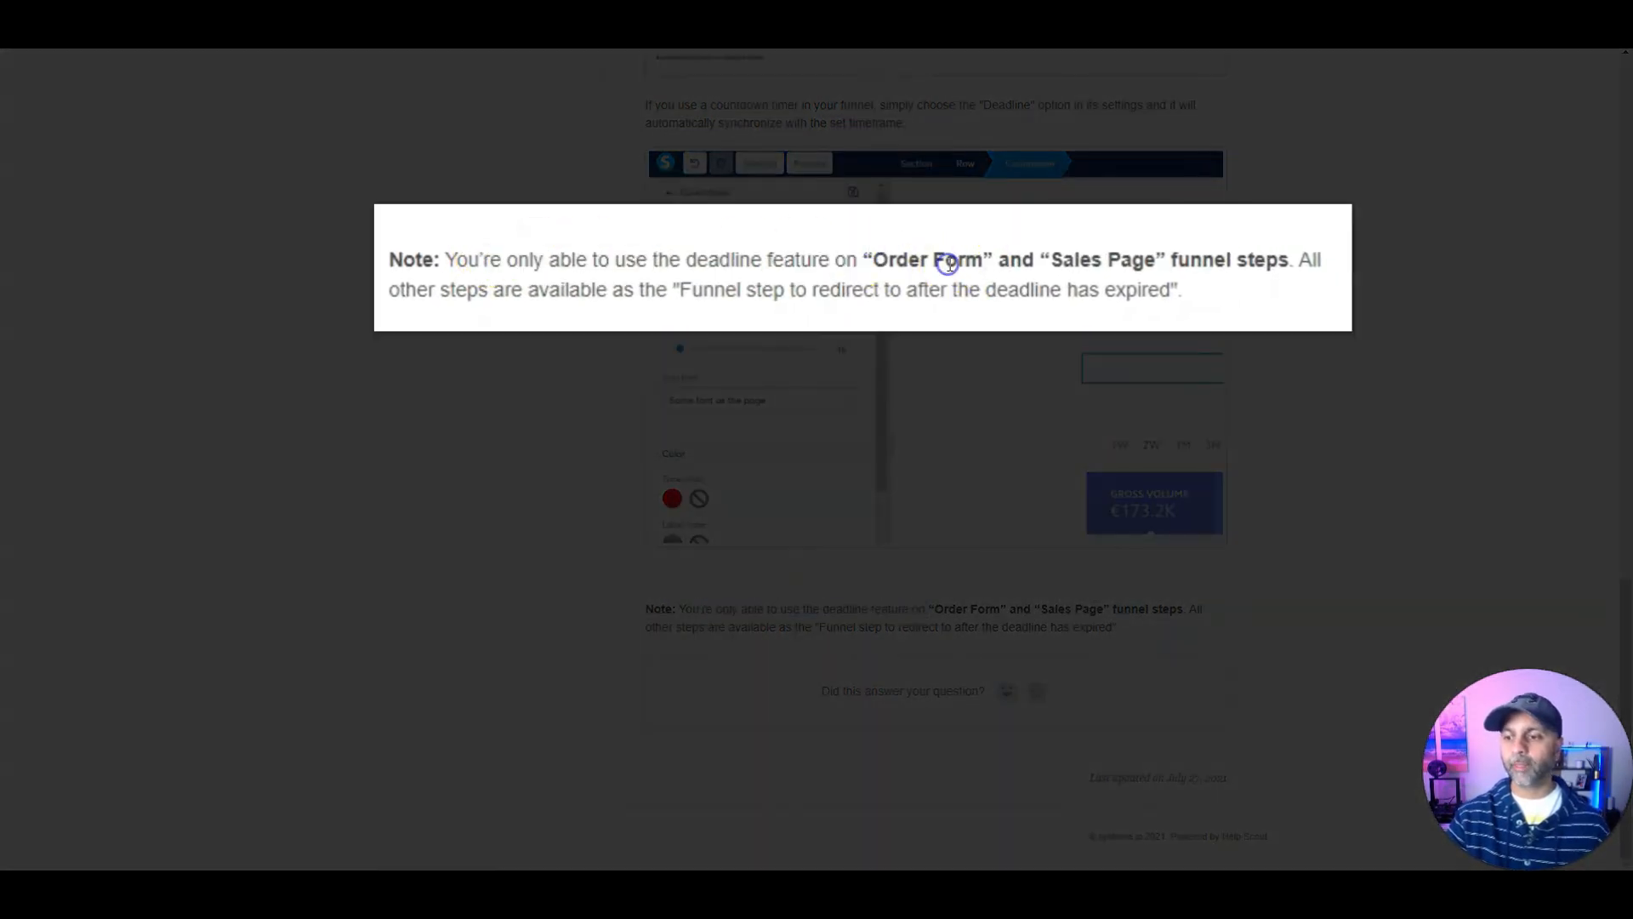
pyautogui.moveTo(1005, 610); pyautogui.dragTo(953, 609)
pyautogui.moveTo(1108, 610); pyautogui.dragTo(900, 606)
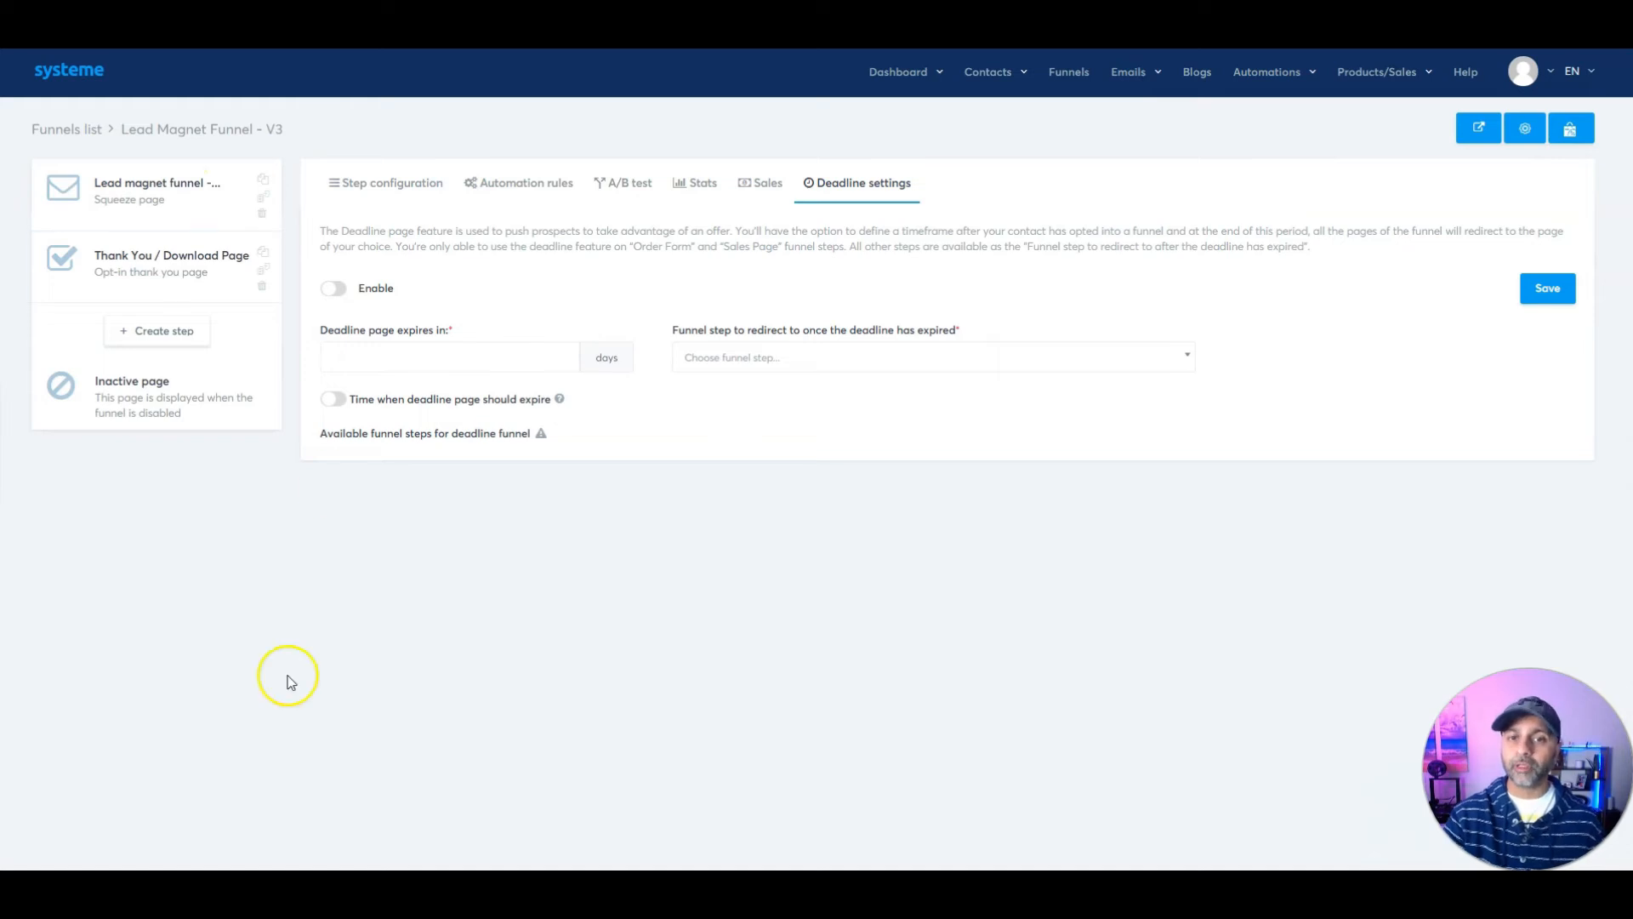
# Step: Open the squeeze page in the page editor and display its page settings
pyautogui.click(174, 219)
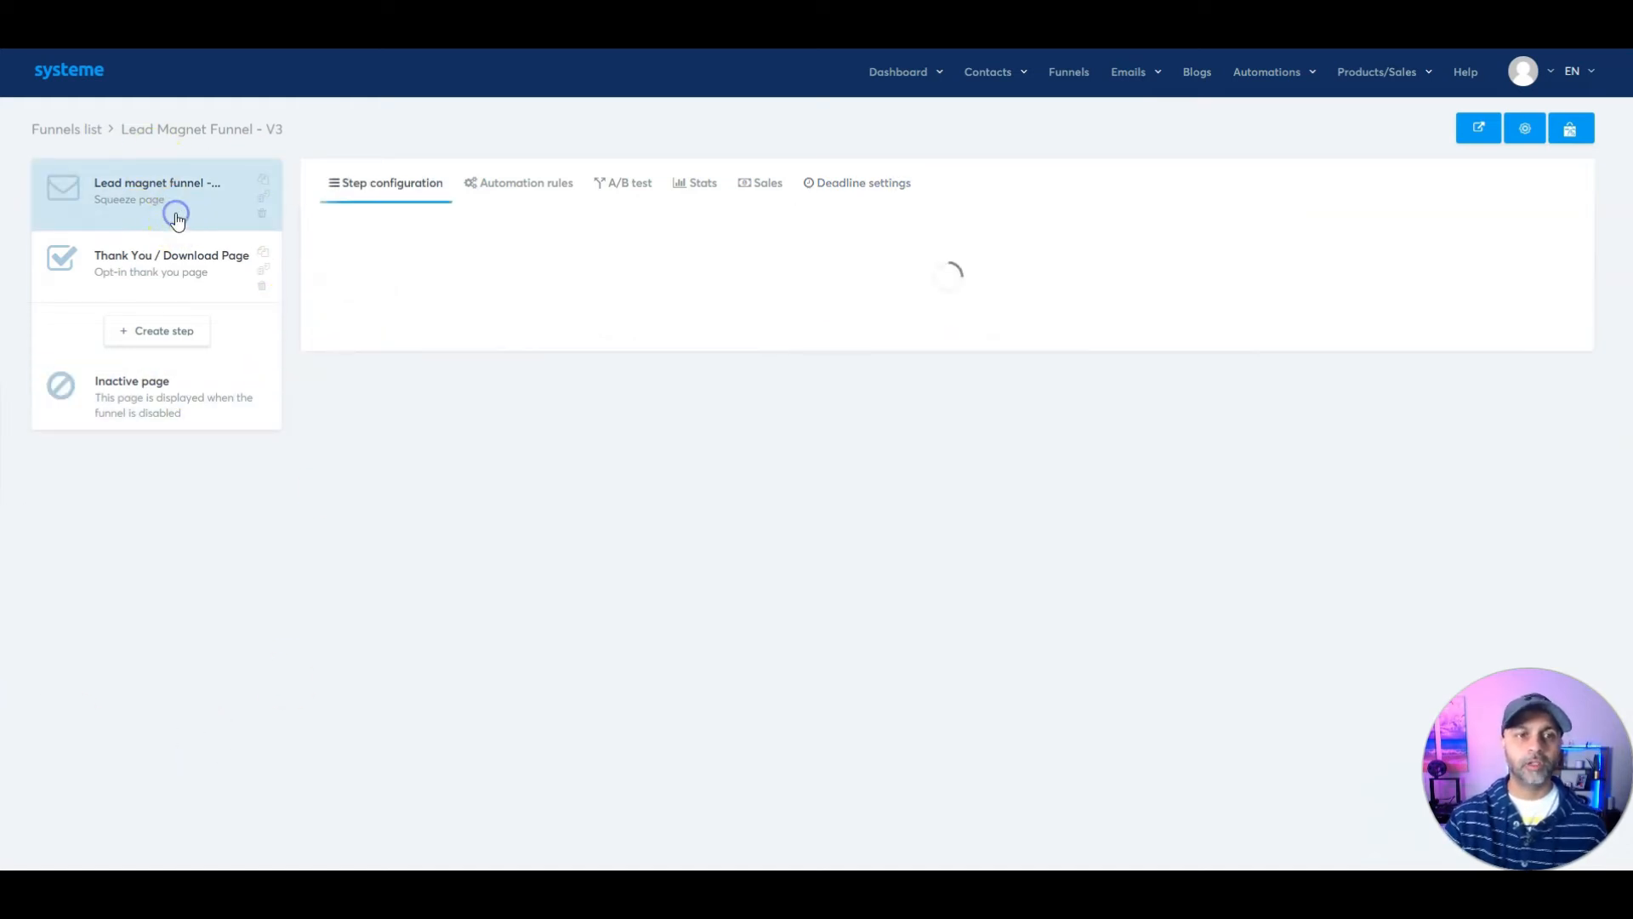
pyautogui.click(1552, 326)
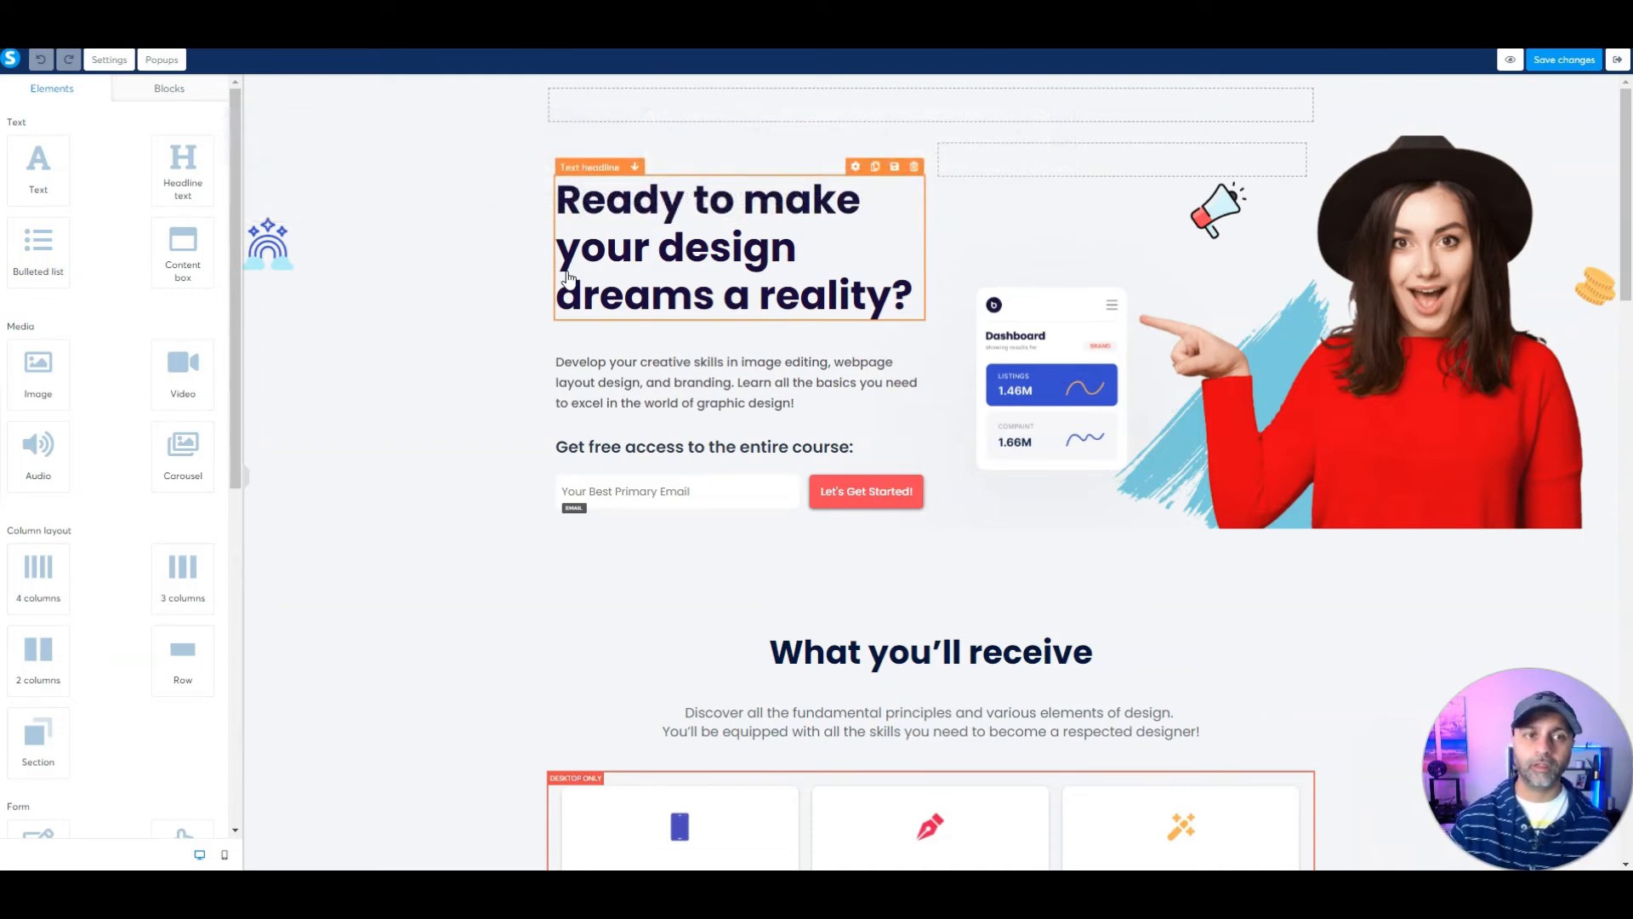
pyautogui.click(511, 376)
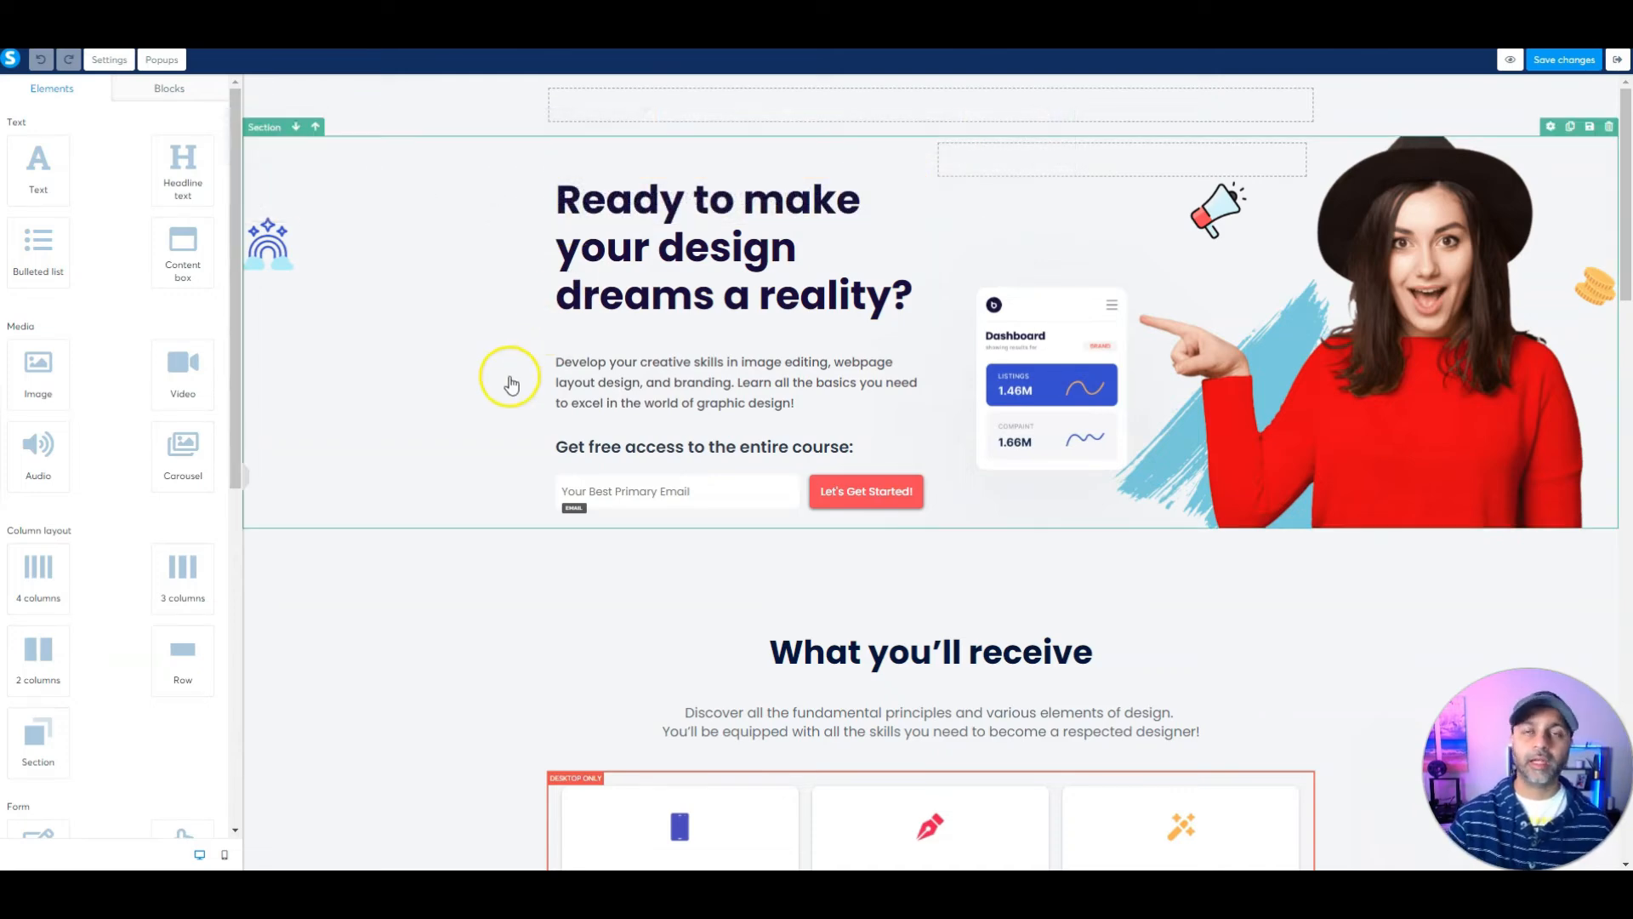
pyautogui.click(110, 61)
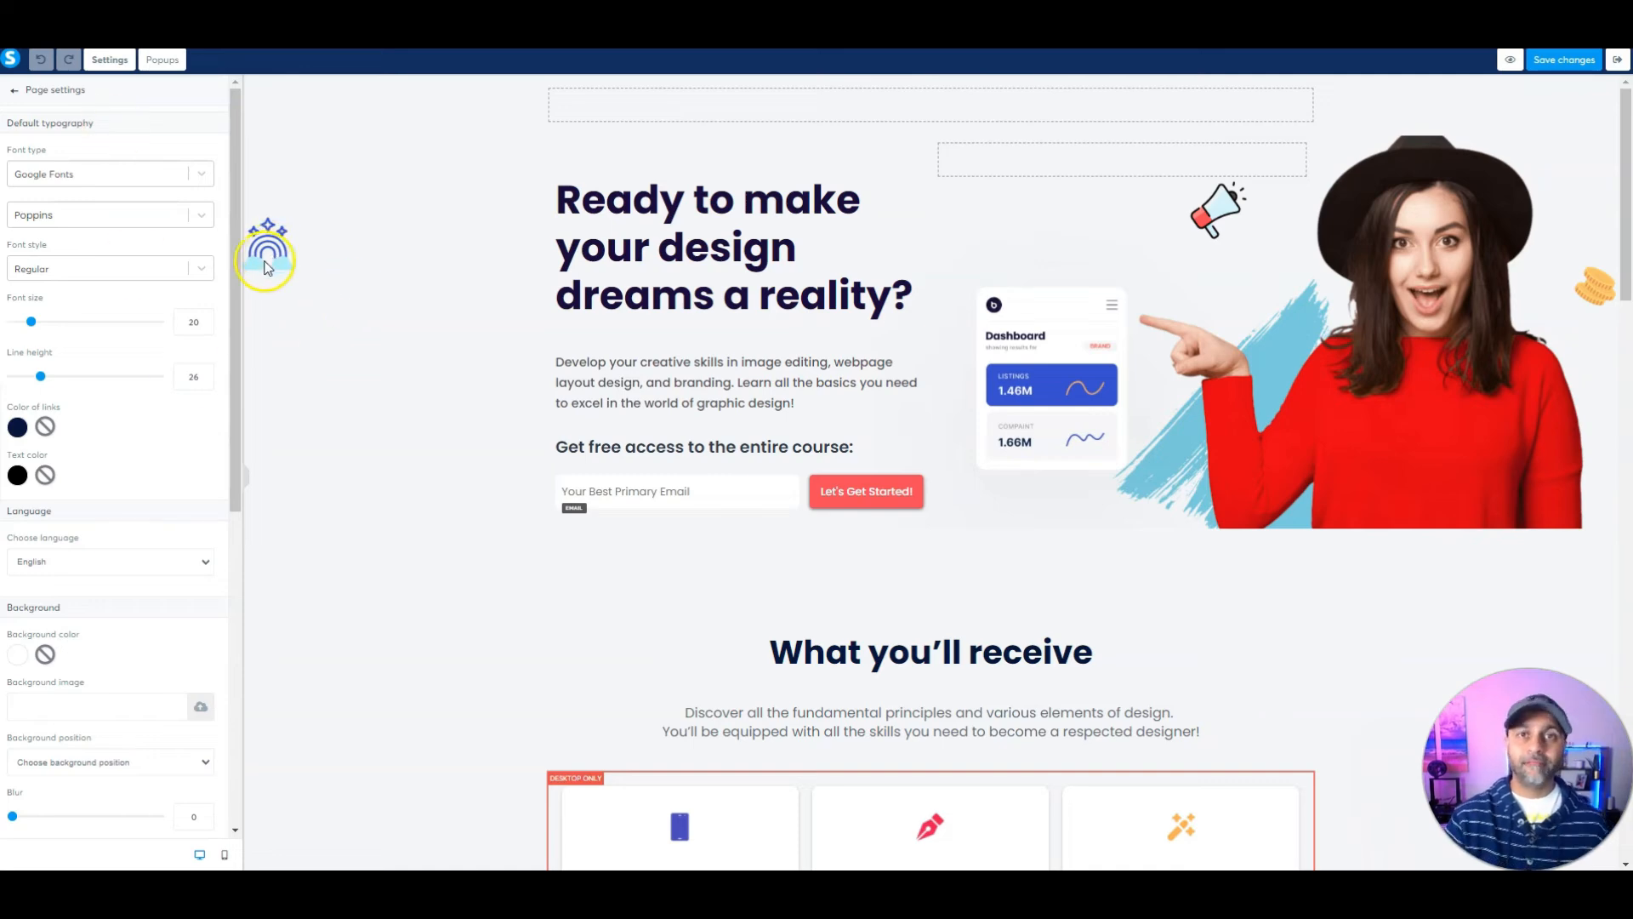
# Step: Set the squeeze page's SEO title to "Lead Magnet Funnel" and save the page changes
pyautogui.scroll(-6, 128, 418)
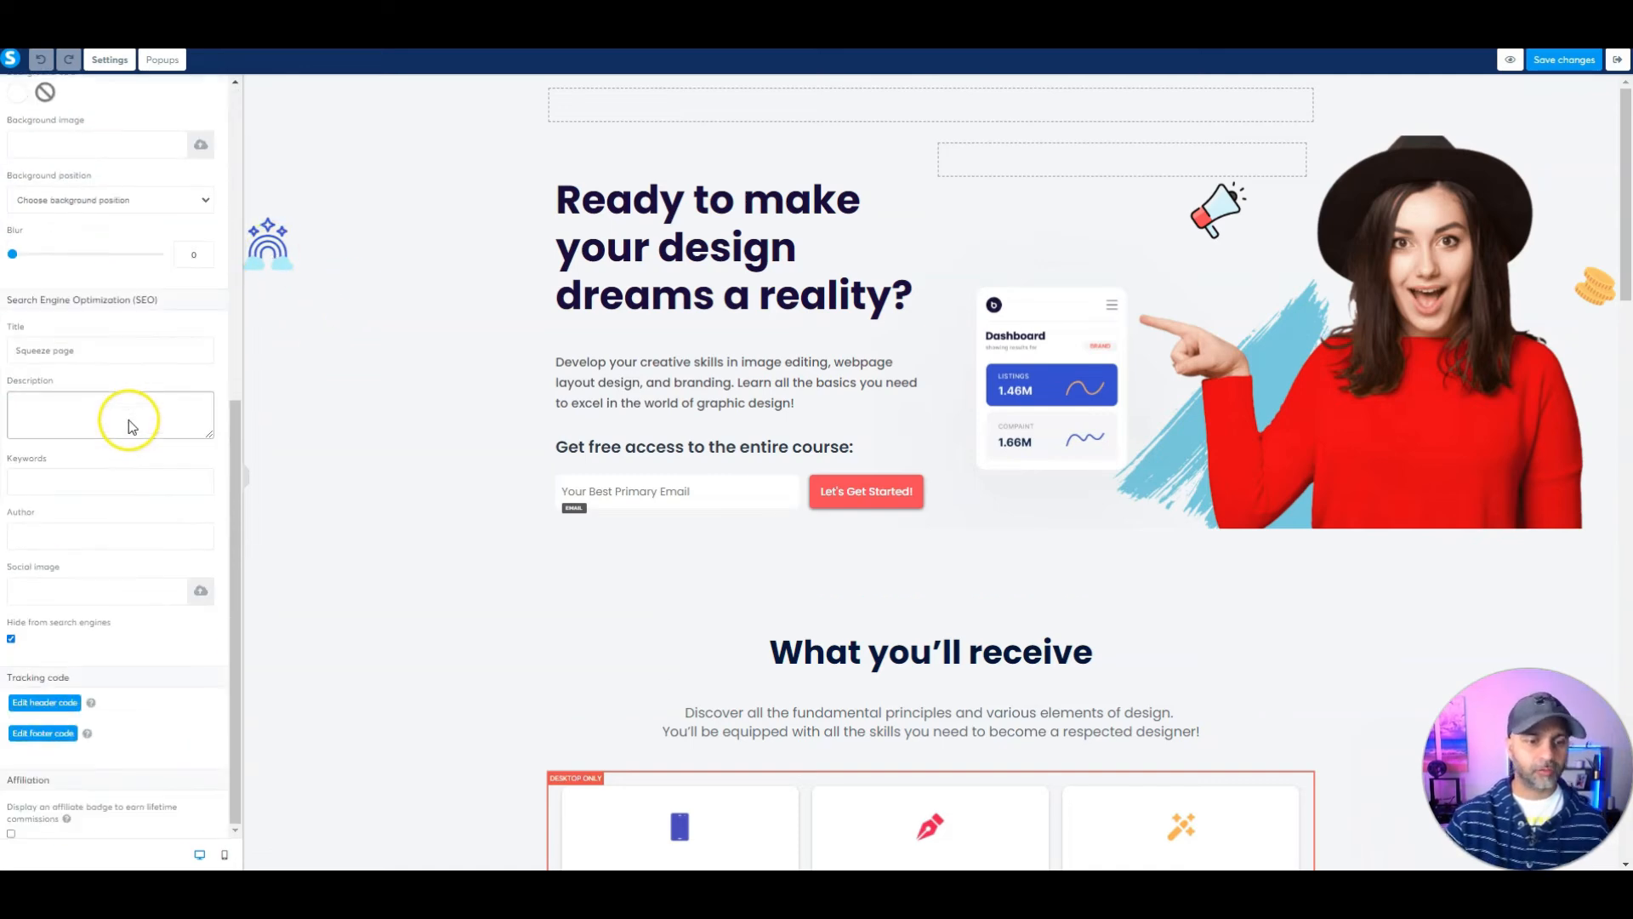
pyautogui.tripleClick(98, 350)
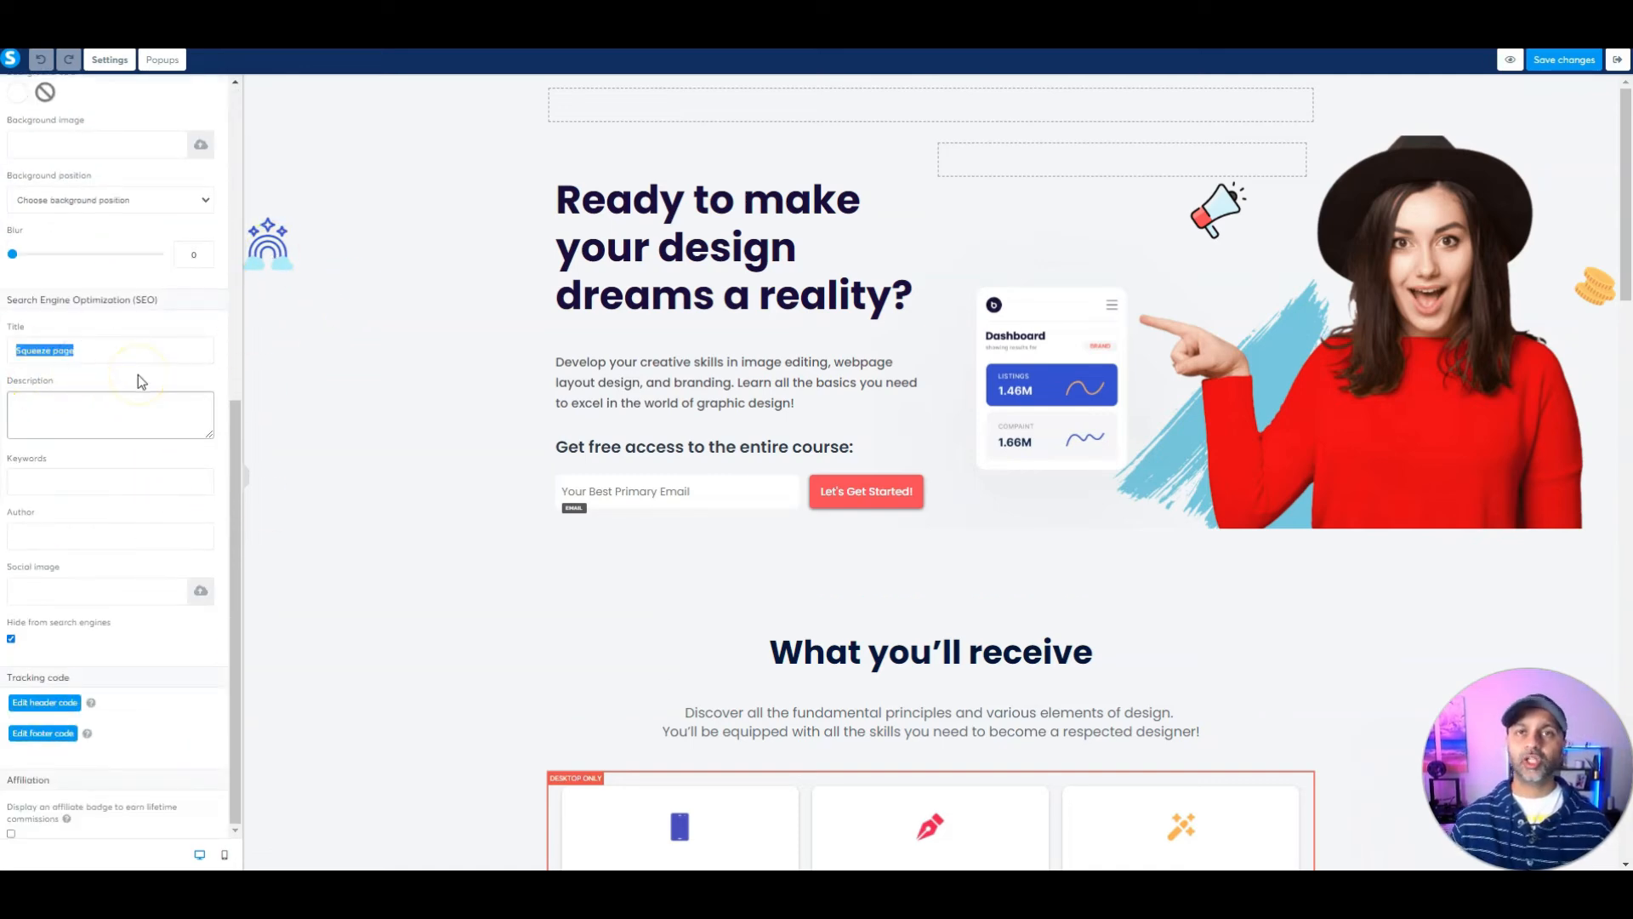
pyautogui.write('Lead Mag')
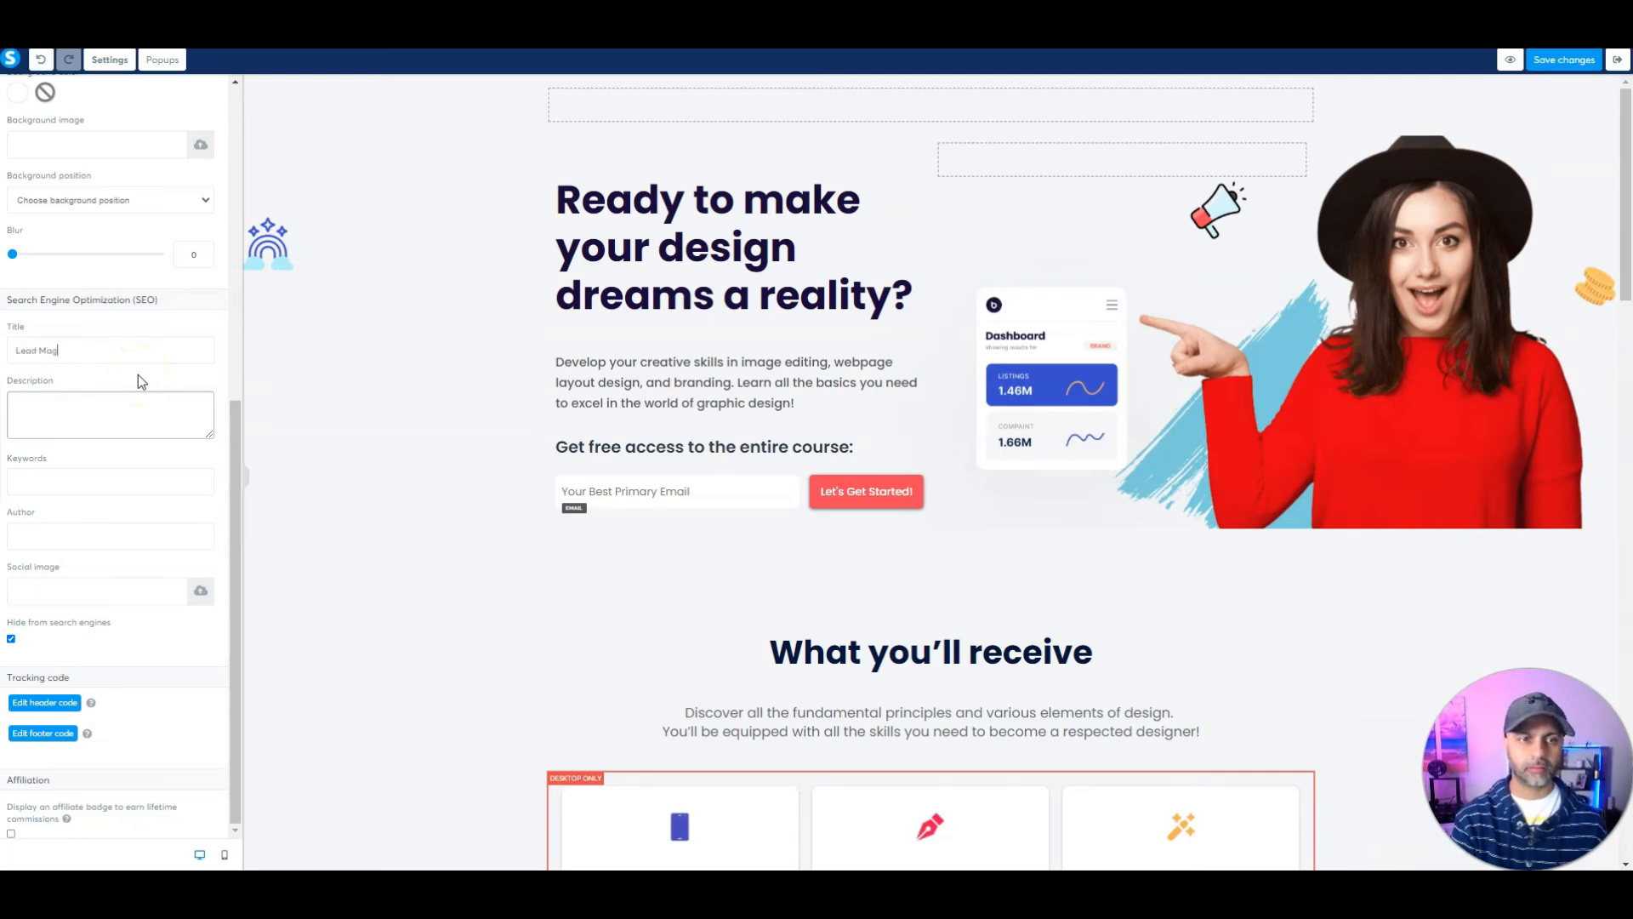
pyautogui.write('net Fun')
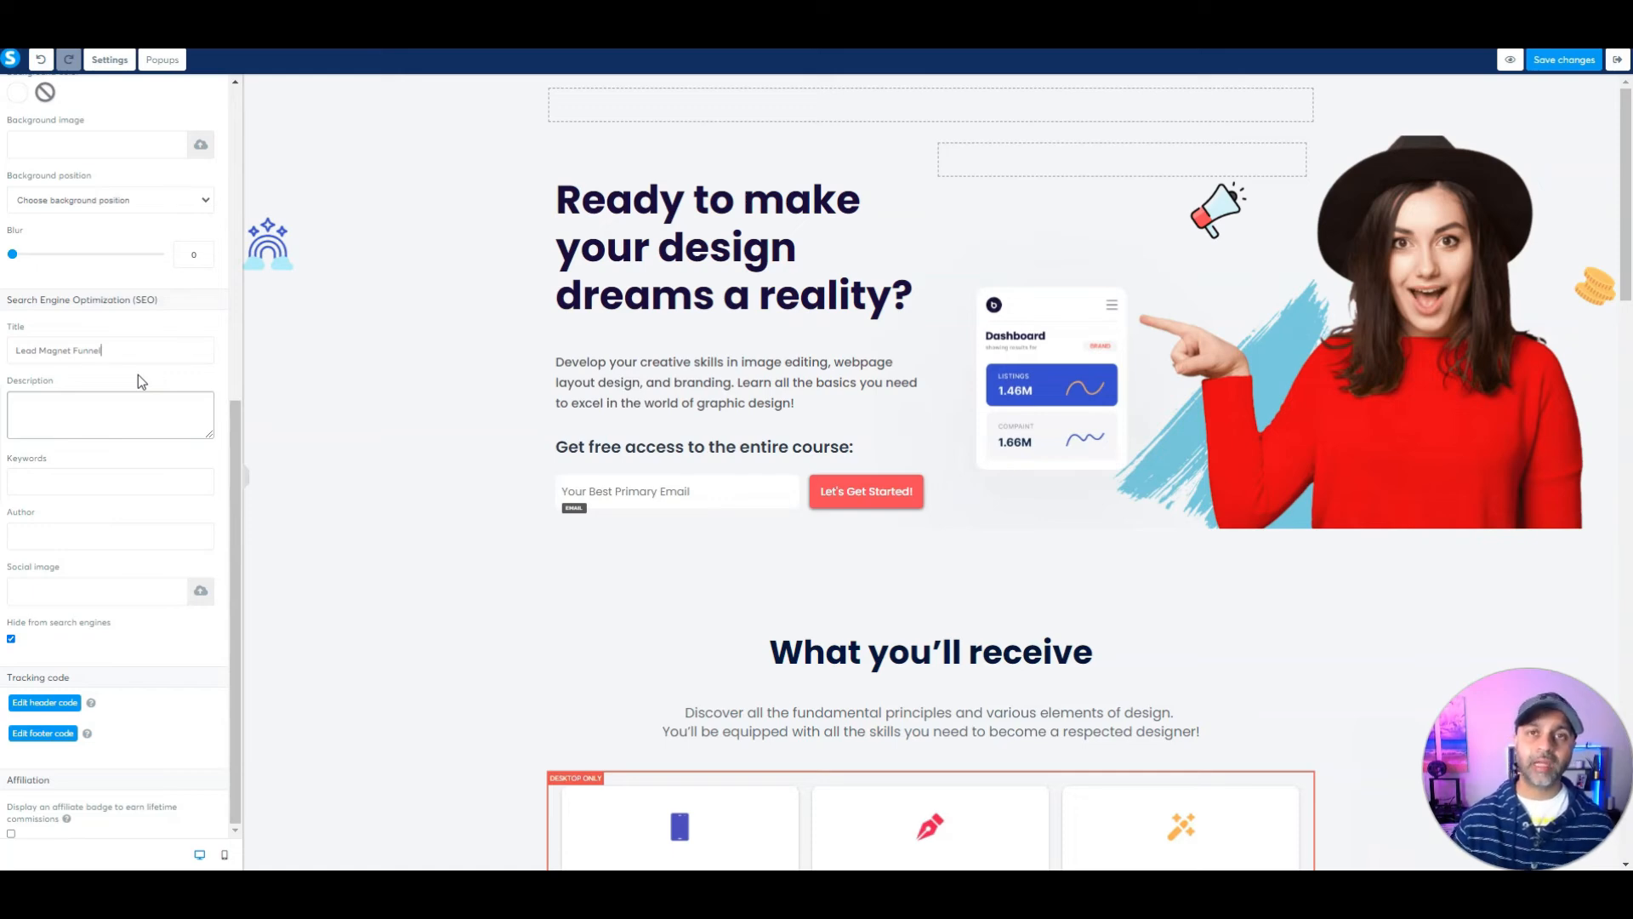
pyautogui.write('nel')
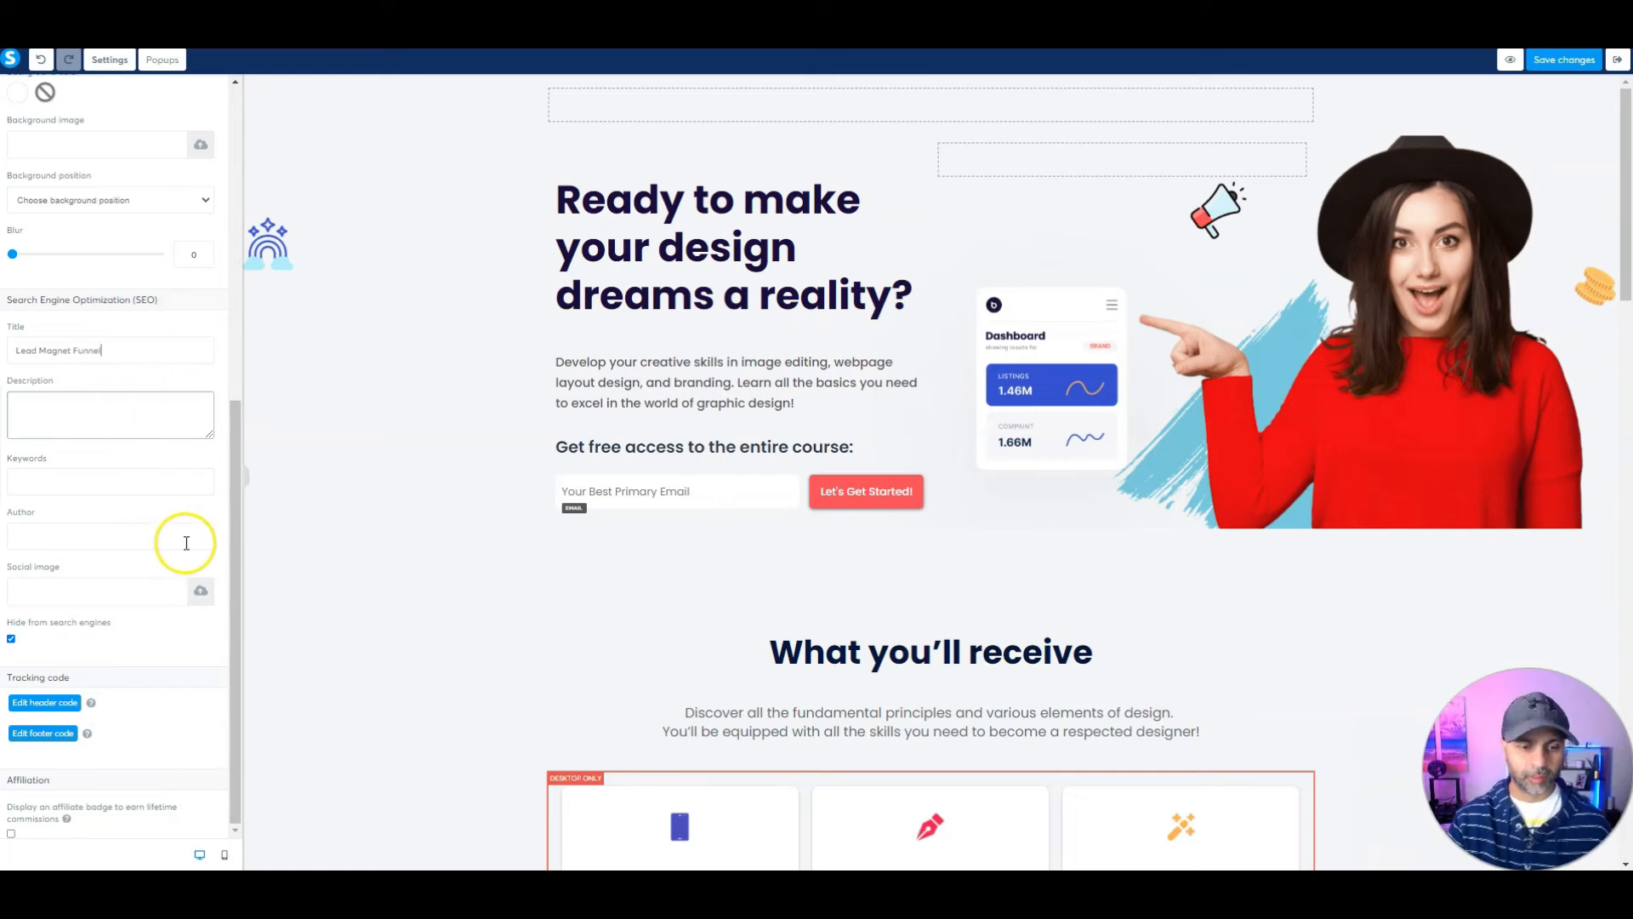
pyautogui.scroll(6, 189, 561)
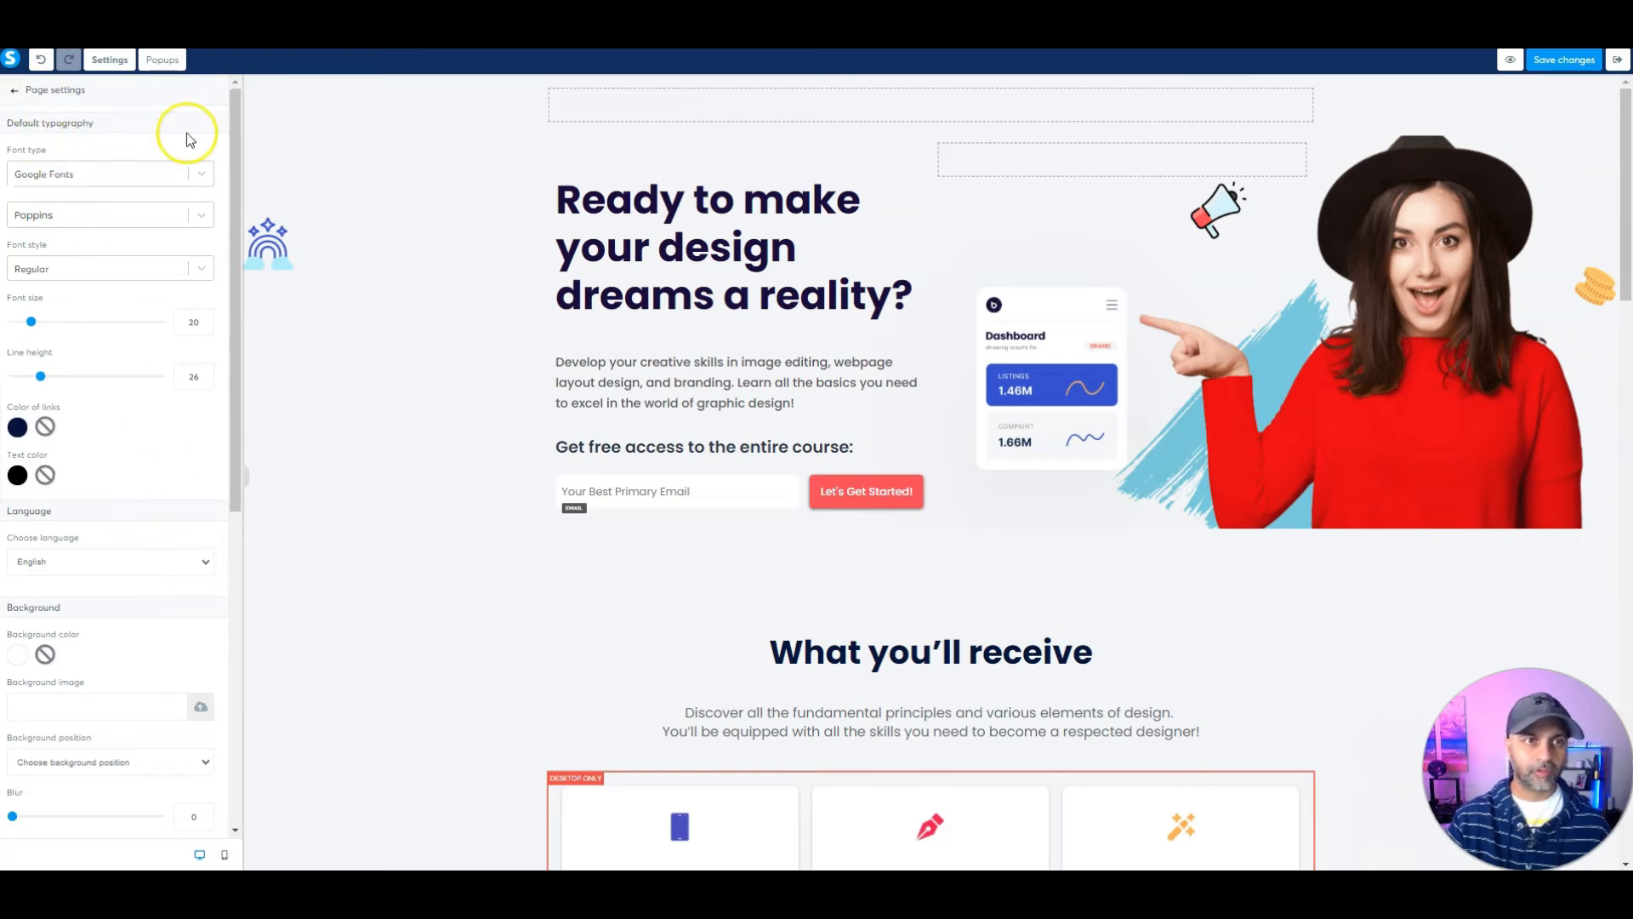
pyautogui.click(1572, 59)
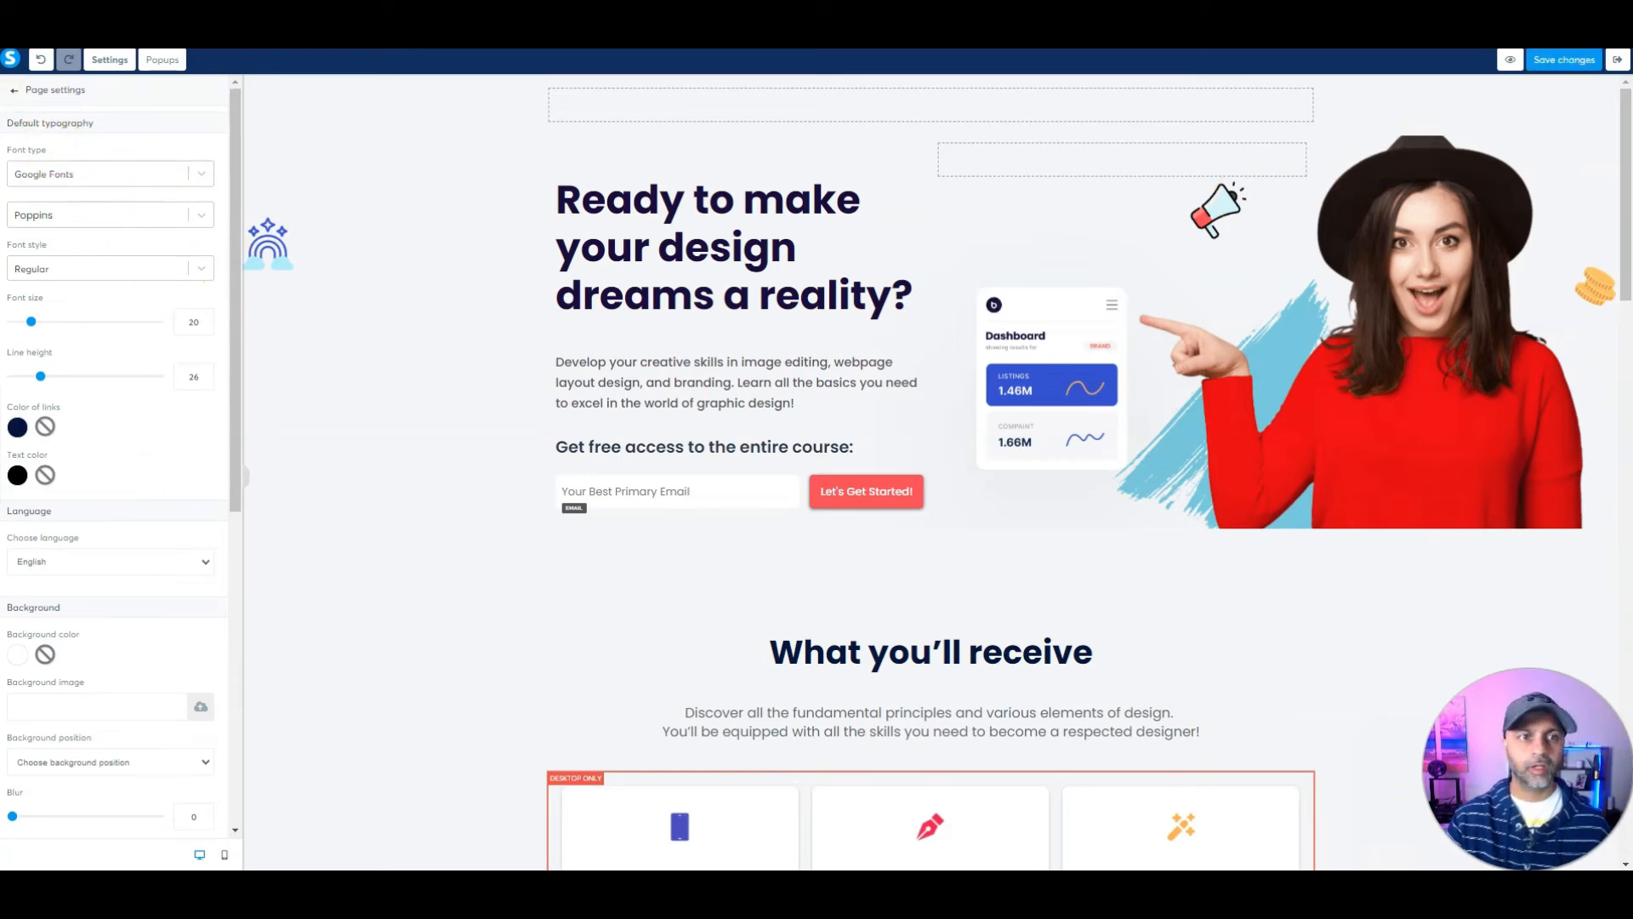
# Step: Leave the page settings and add a Countdown element above the headline section at the very top of the page
pyautogui.click(16, 90)
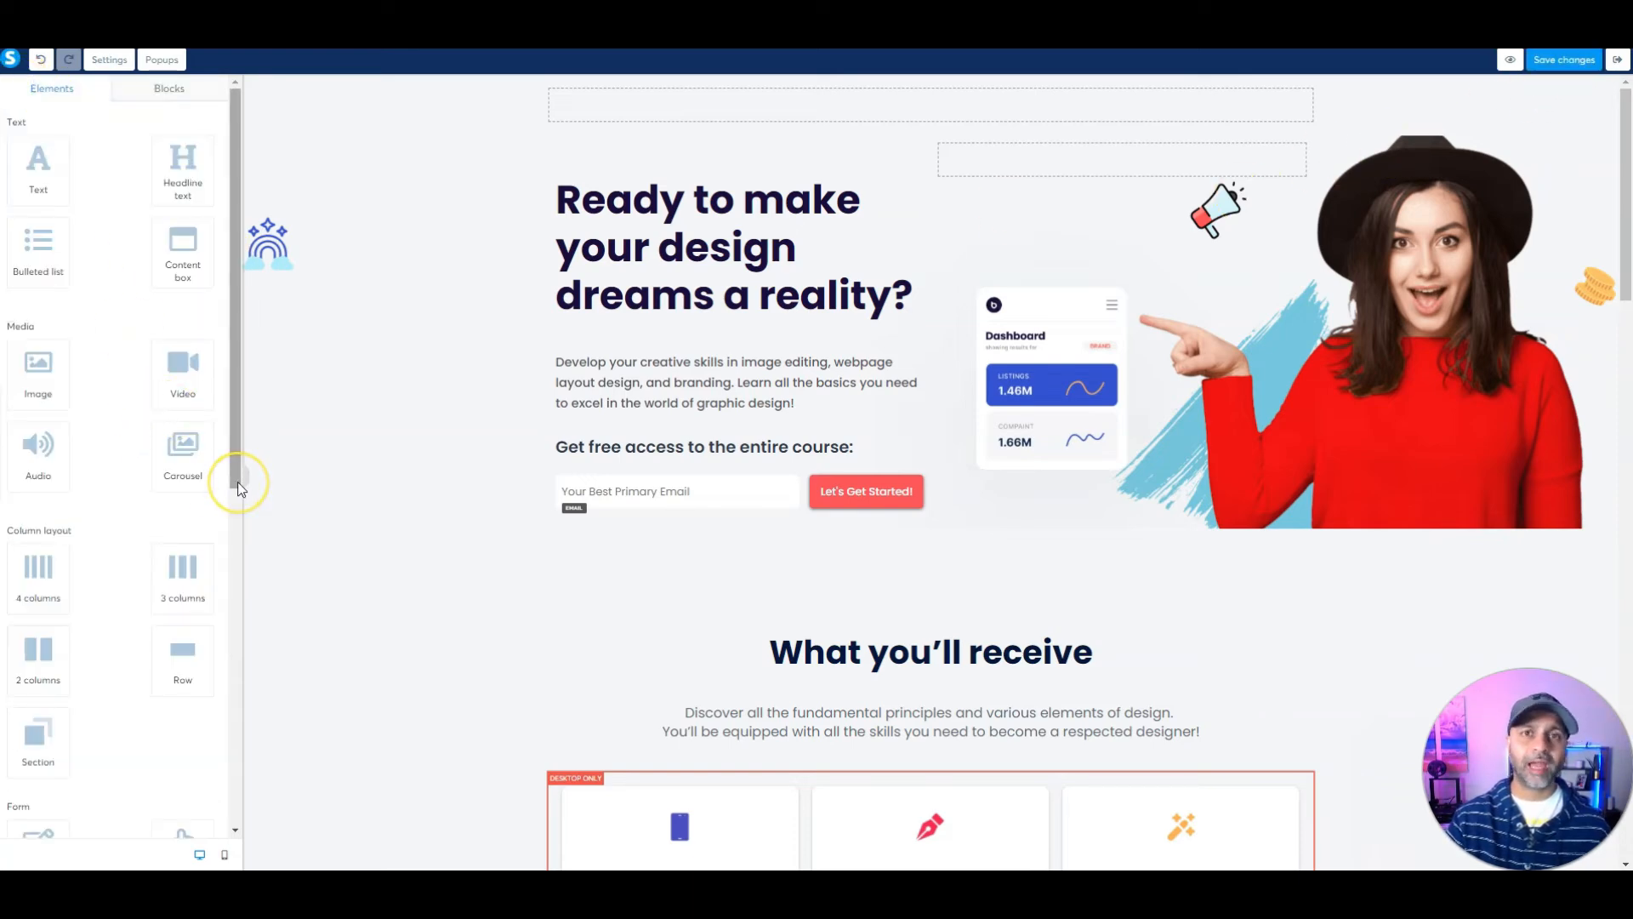
pyautogui.scroll(-8, 238, 481)
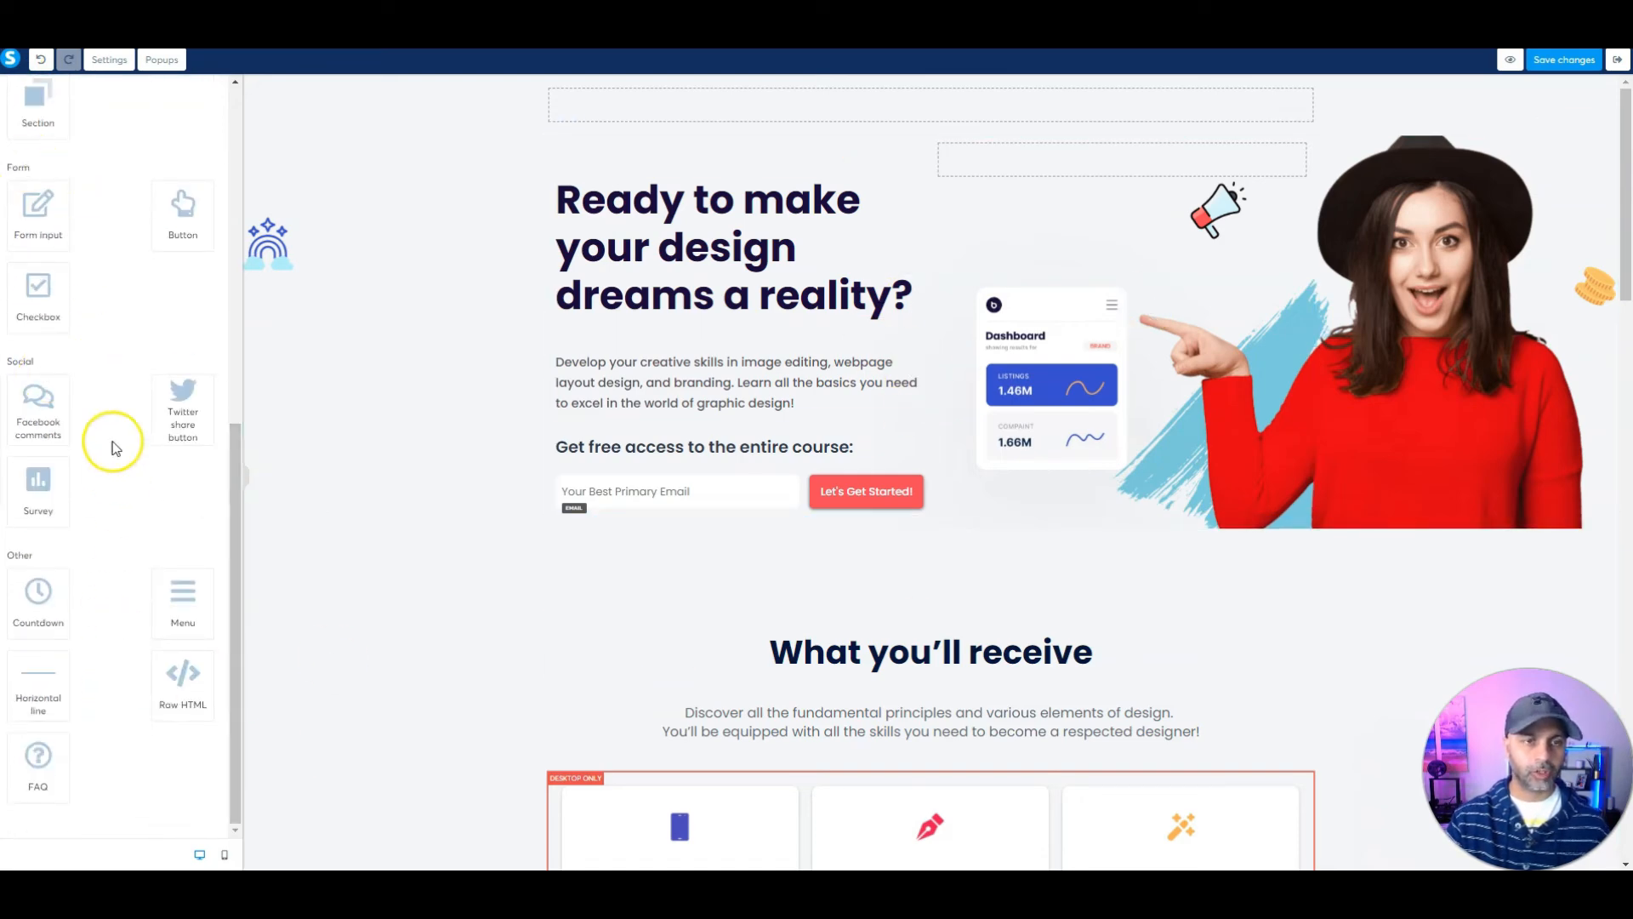
pyautogui.scroll(8, 106, 344)
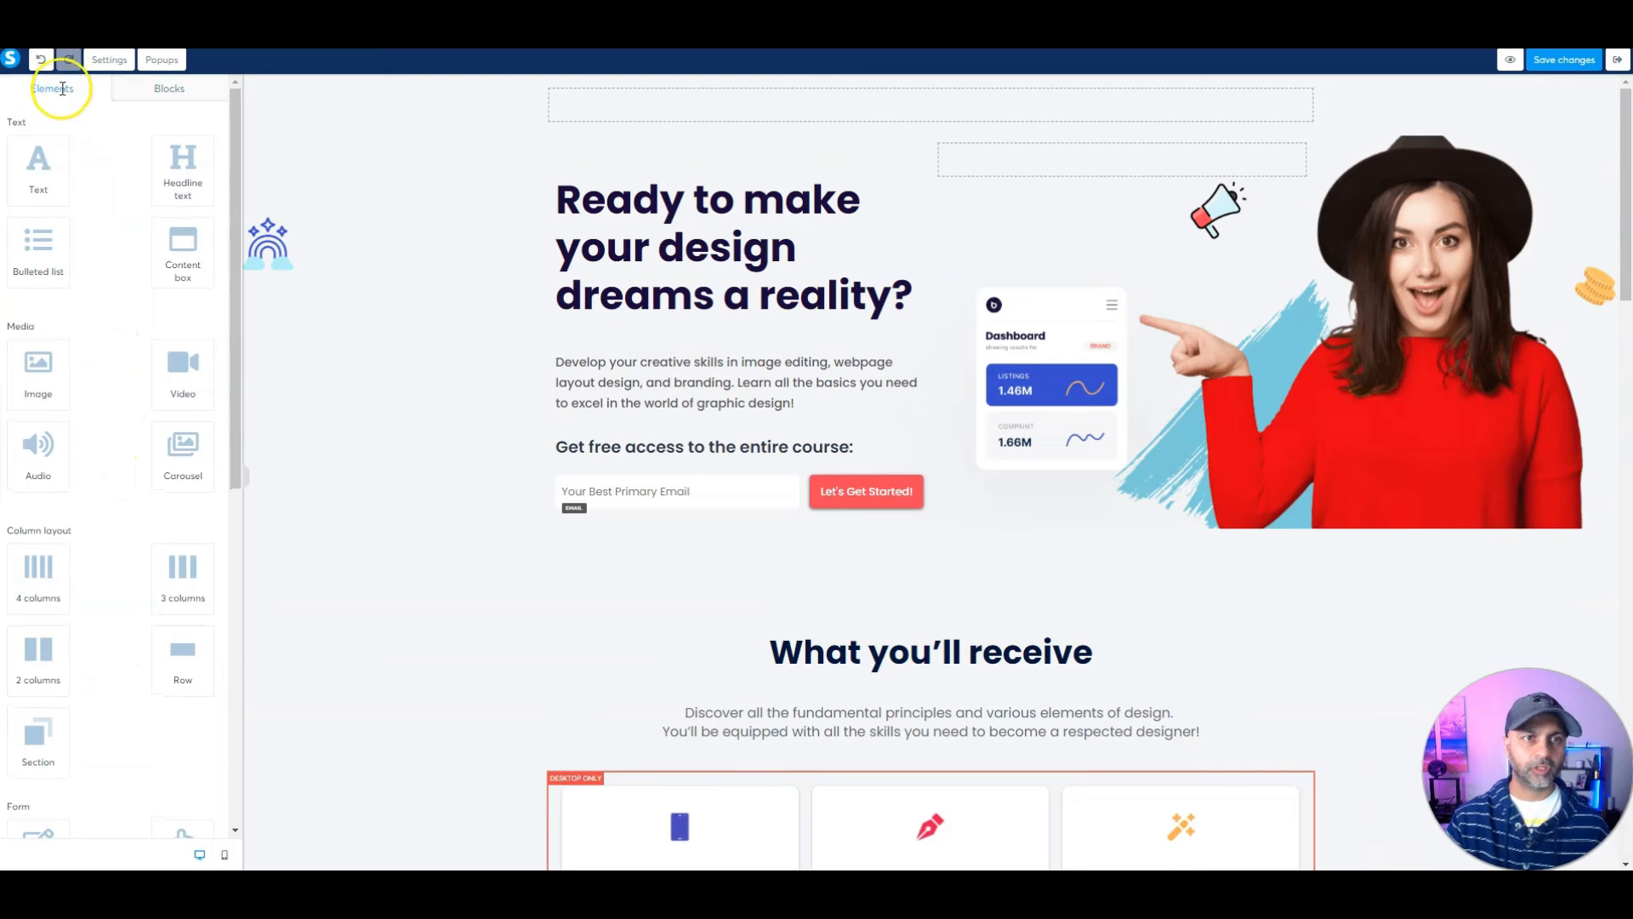
pyautogui.click(155, 91)
pyautogui.click(89, 89)
pyautogui.scroll(-8, 62, 340)
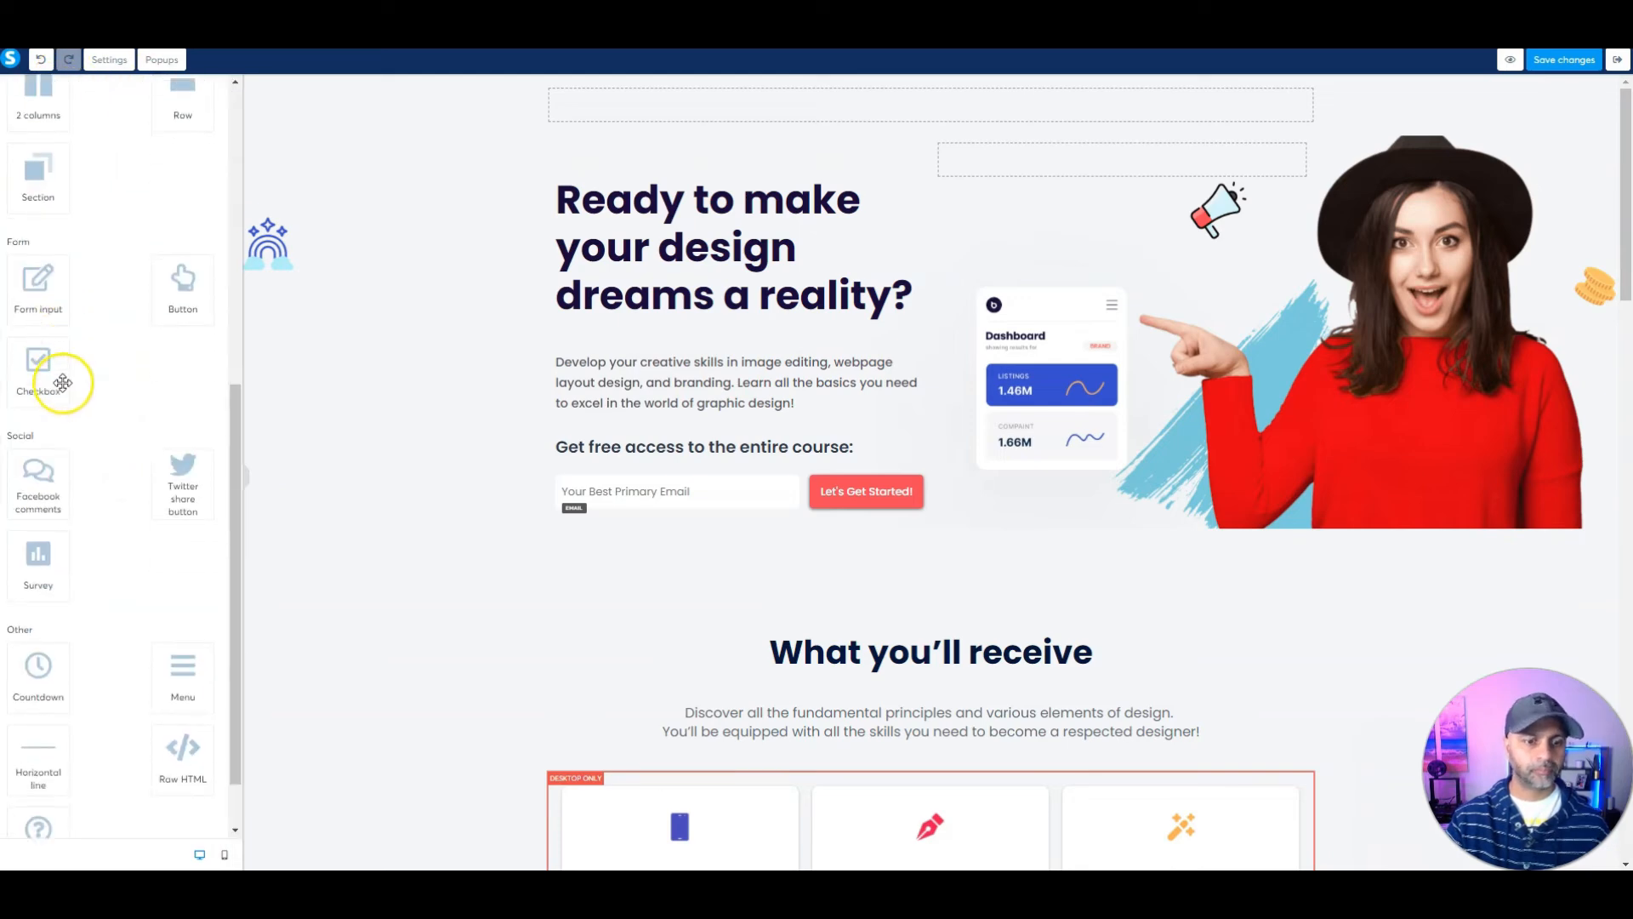
pyautogui.moveTo(59, 602); pyautogui.dragTo(867, 89)
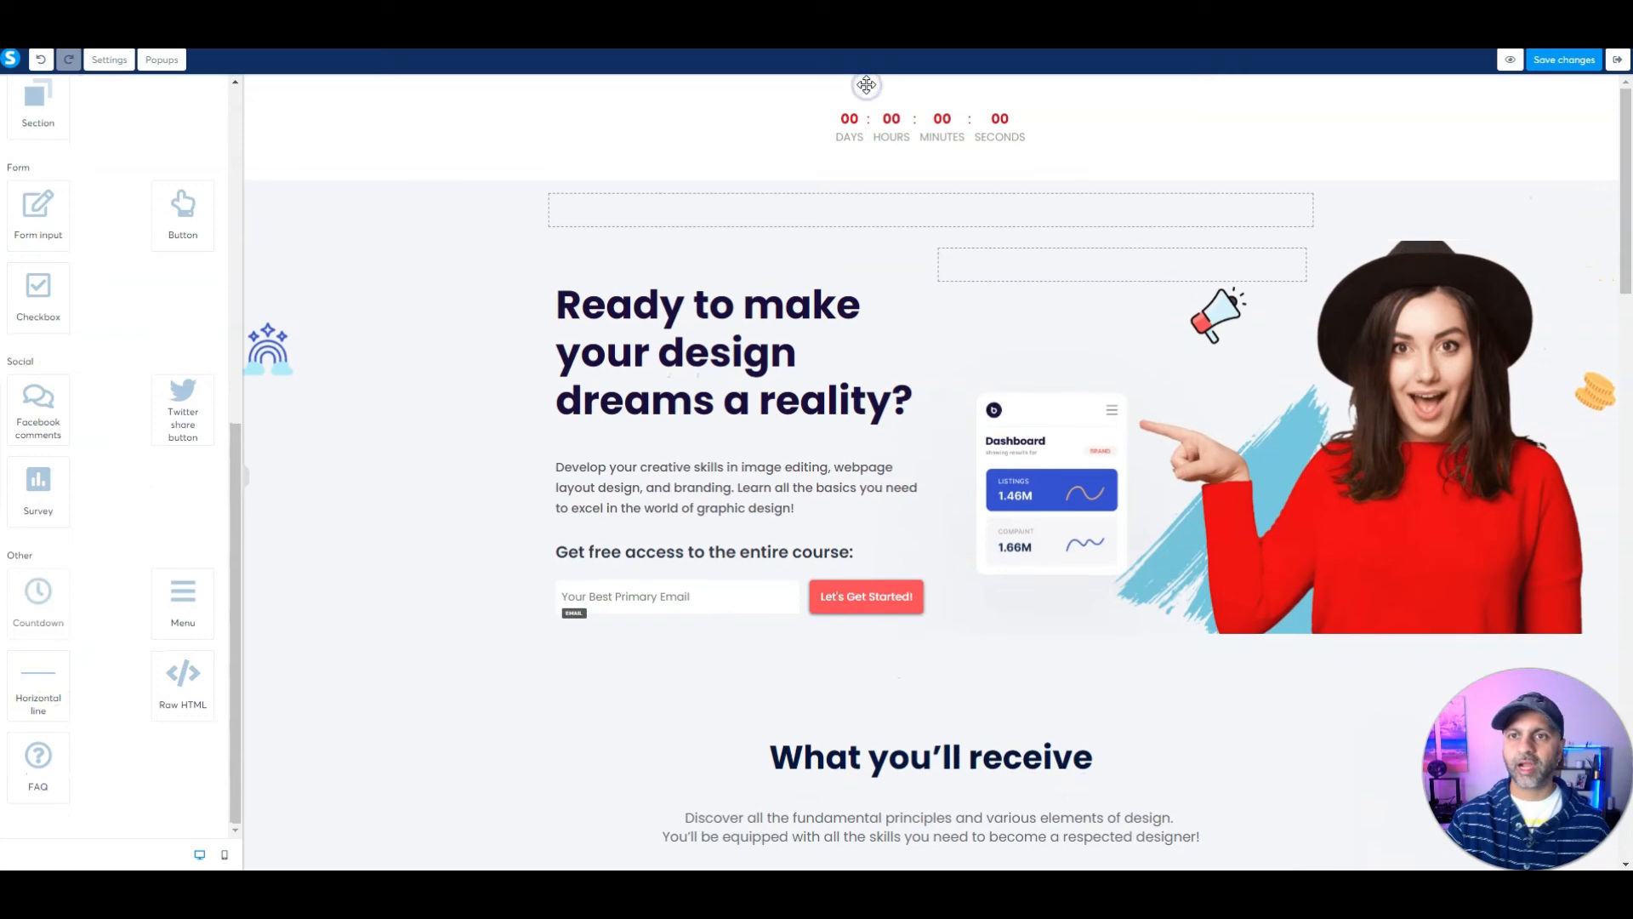
# Step: Change the countdown's time color to purple and set its font sizes to 39 for the digits and 17 for the labels
pyautogui.click(904, 124)
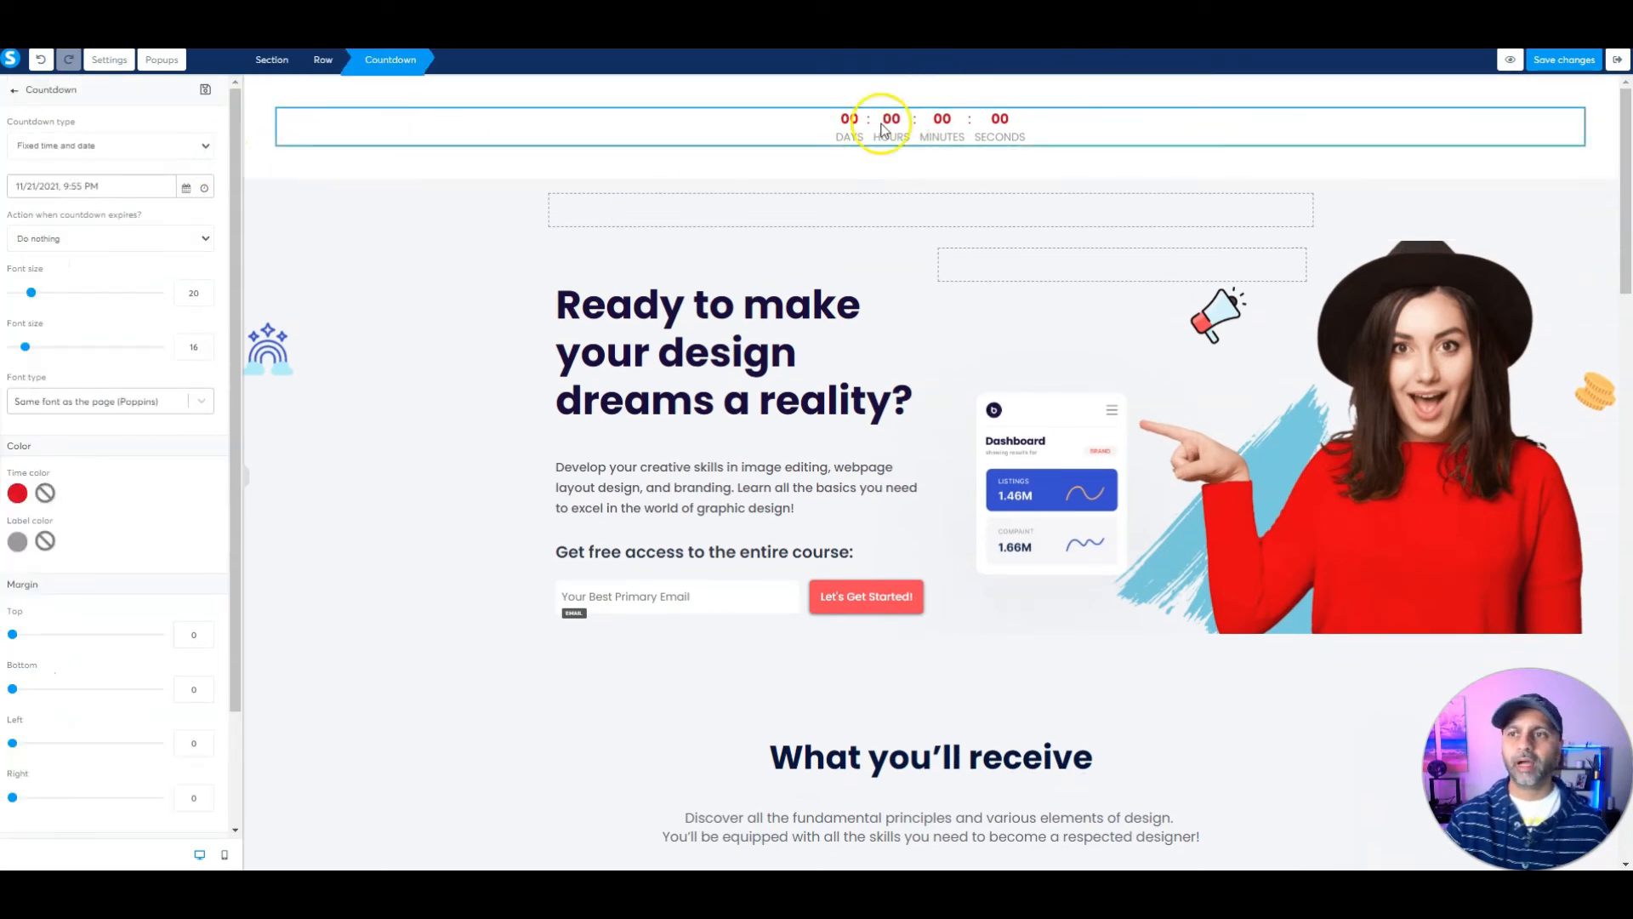
pyautogui.click(883, 128)
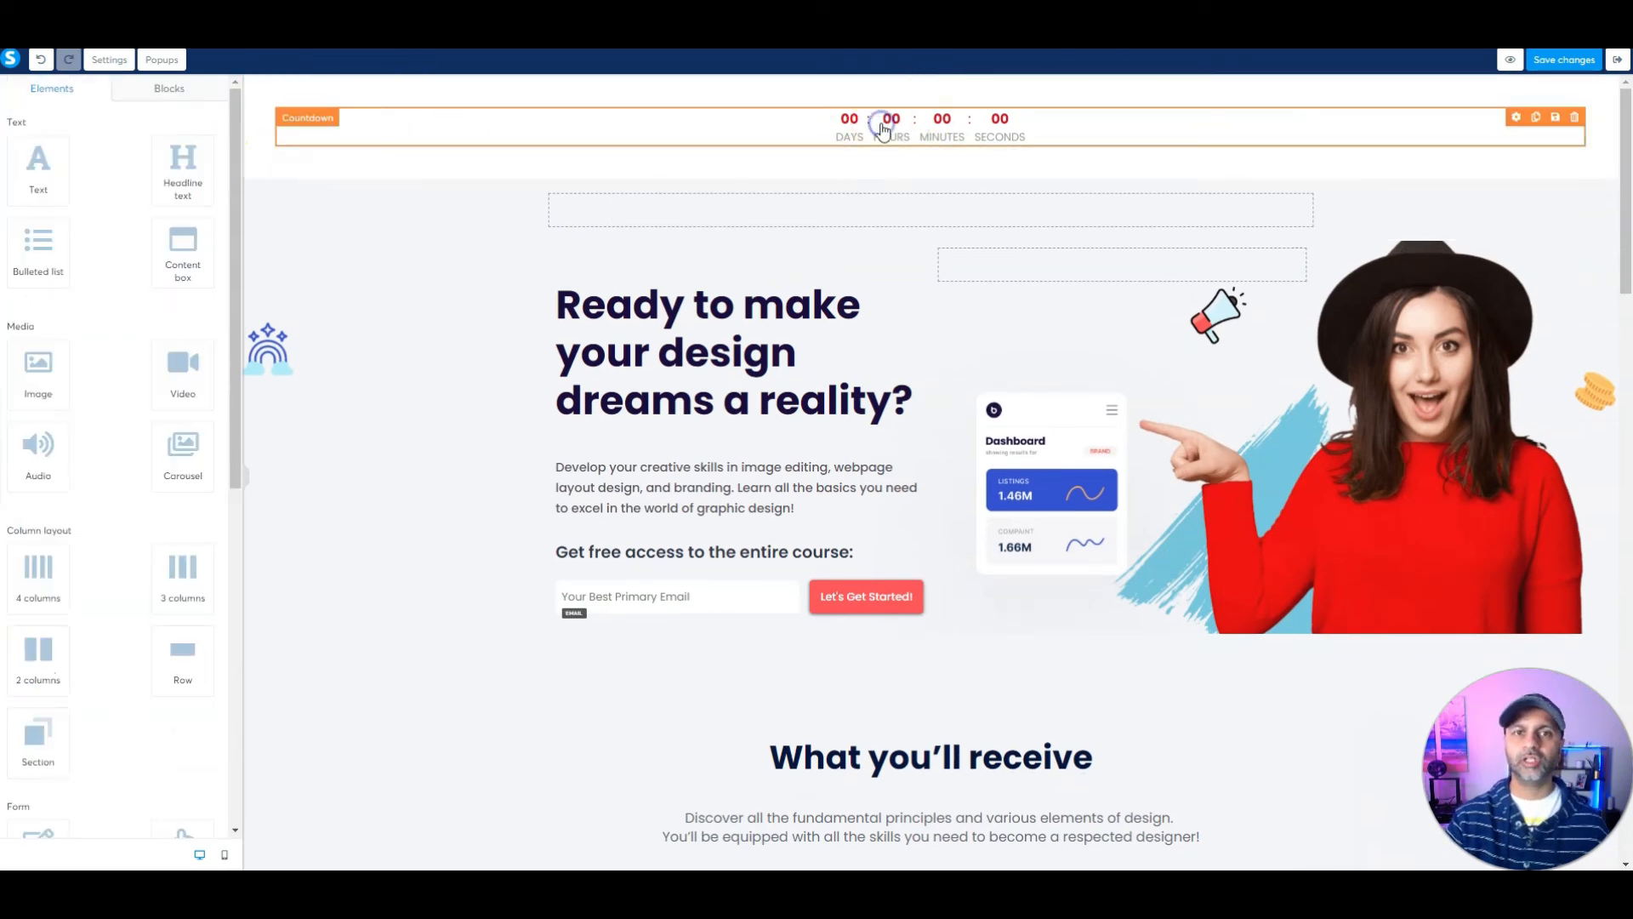
pyautogui.click(1516, 117)
pyautogui.click(17, 492)
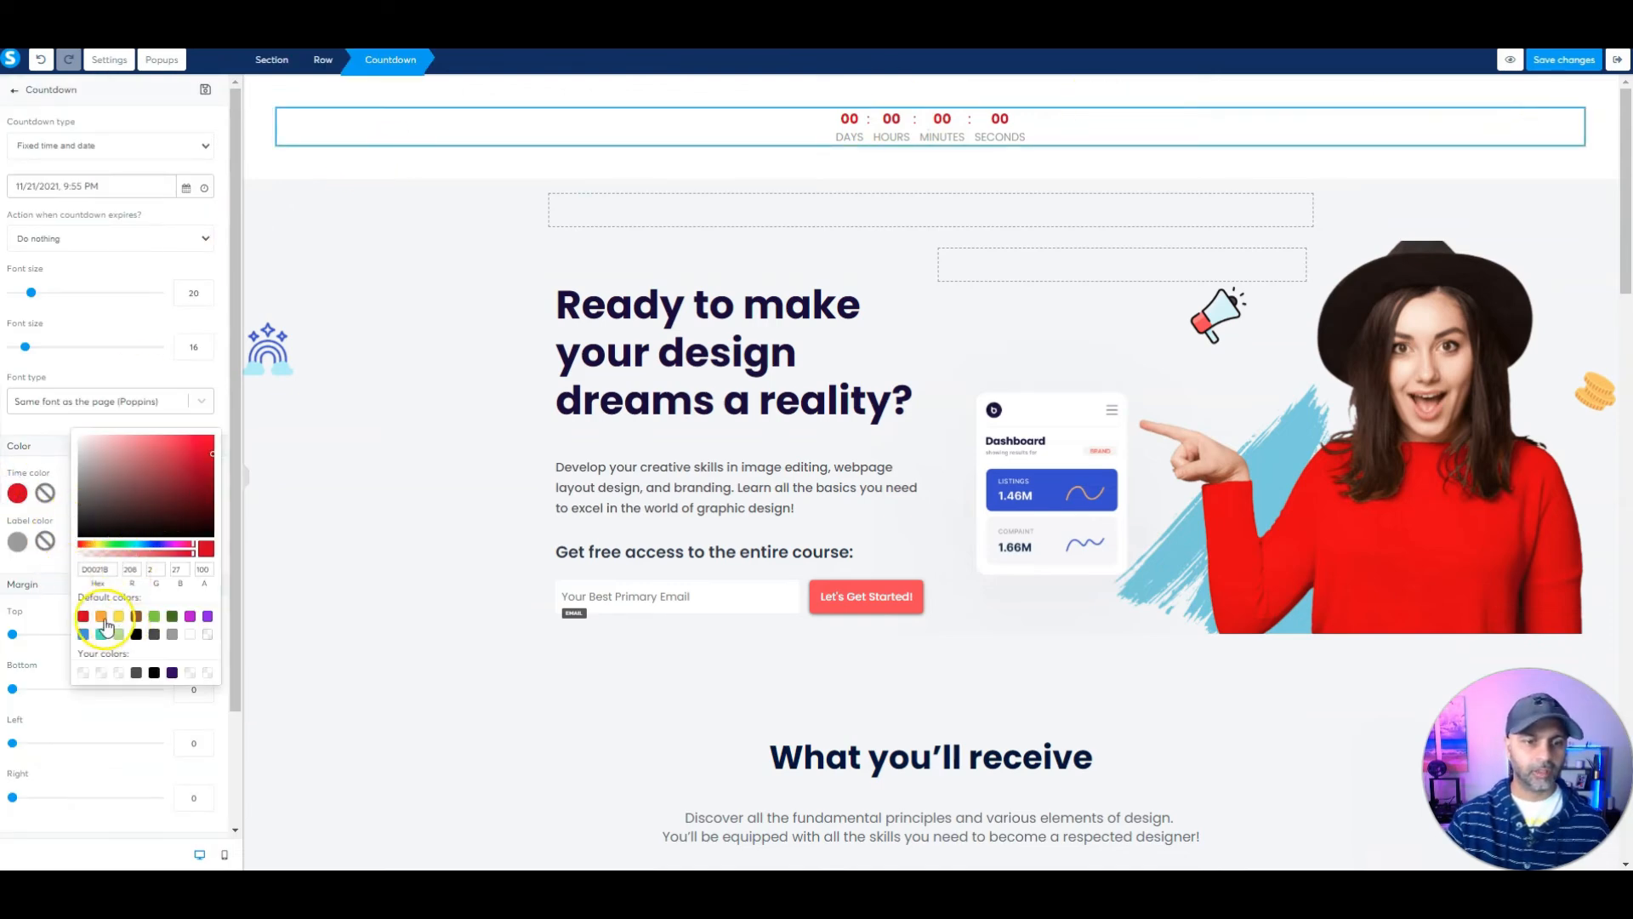
pyautogui.click(208, 616)
pyautogui.click(209, 417)
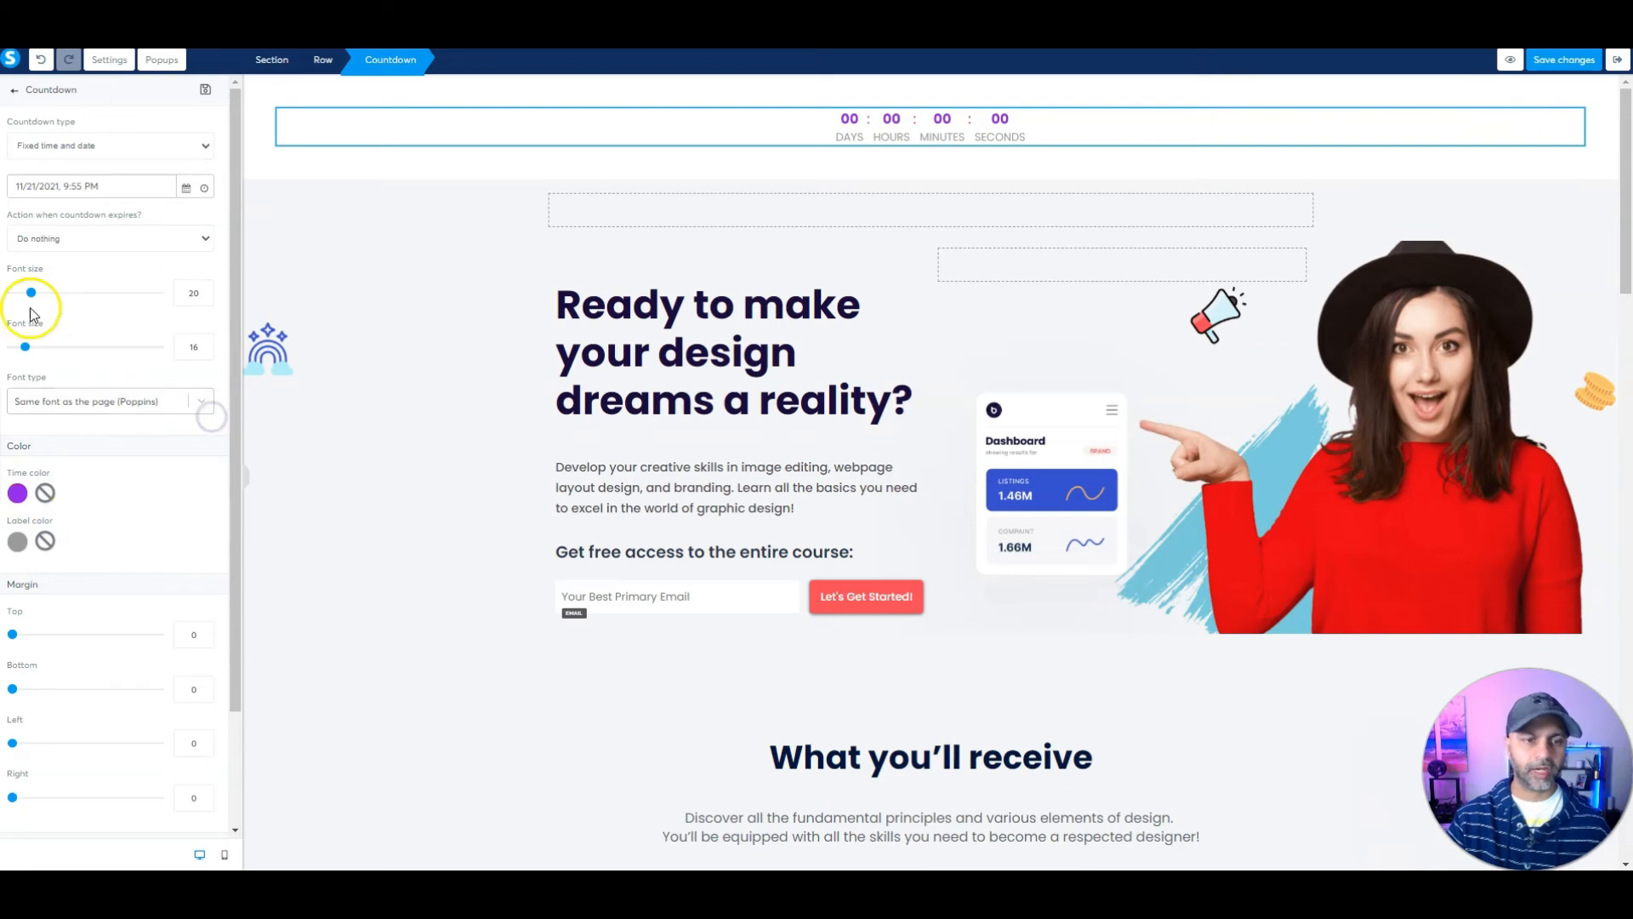
pyautogui.moveTo(36, 299); pyautogui.dragTo(28, 349)
pyautogui.moveTo(78, 293); pyautogui.dragTo(61, 294)
# Step: Set the countdown type to Daily and its action on expiry to Redirect to URL
pyautogui.click(104, 146)
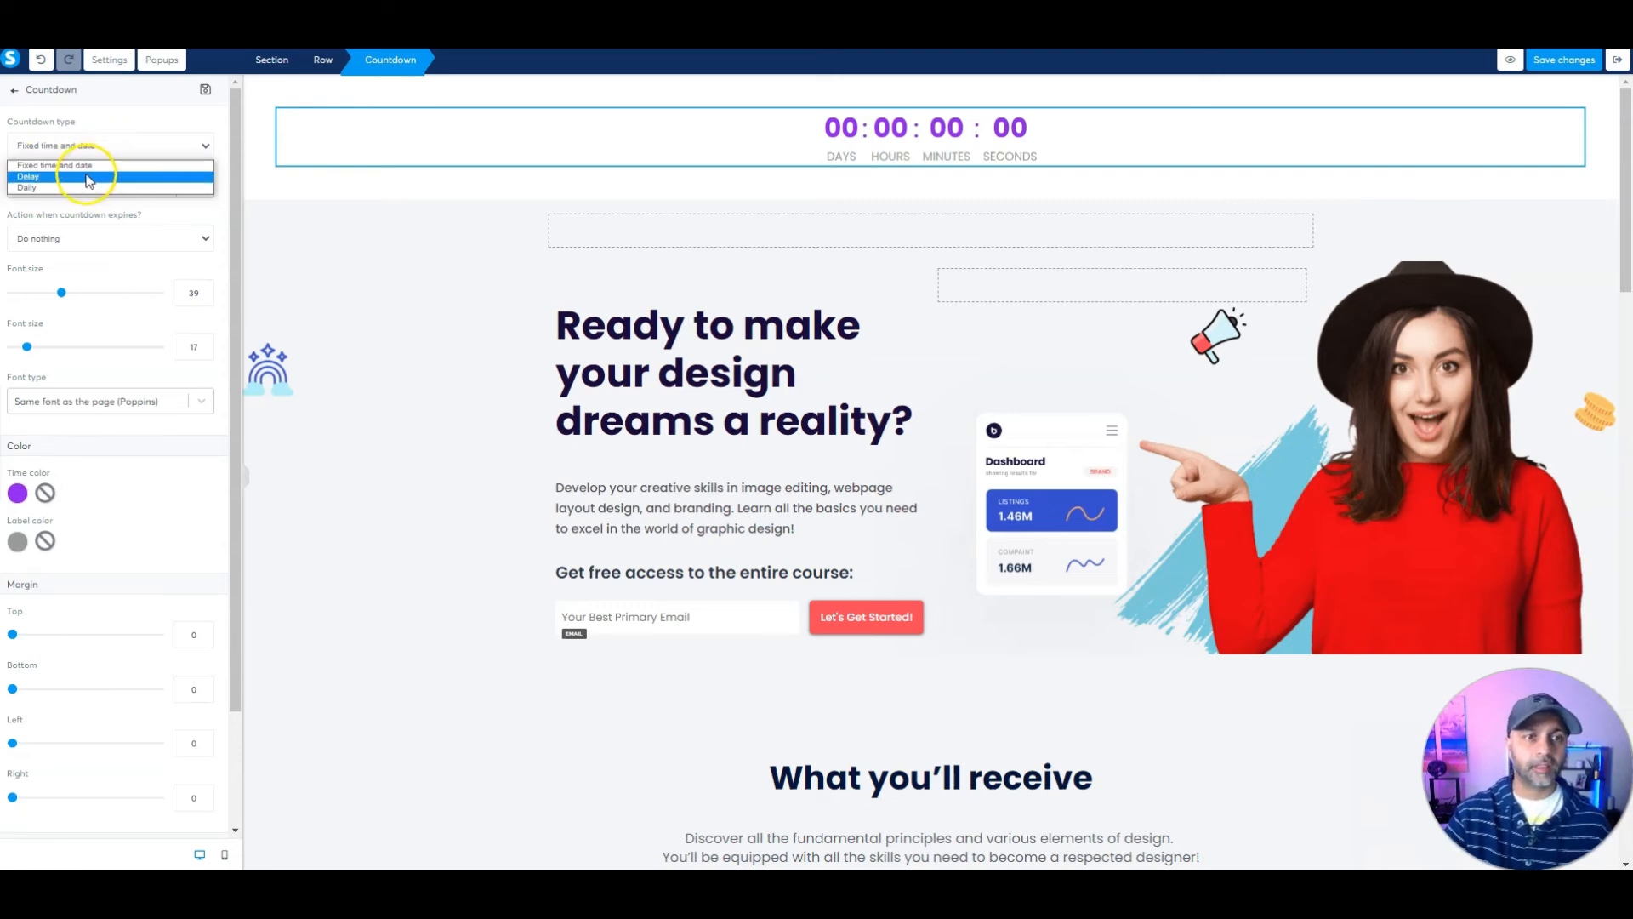
pyautogui.click(81, 176)
pyautogui.click(101, 154)
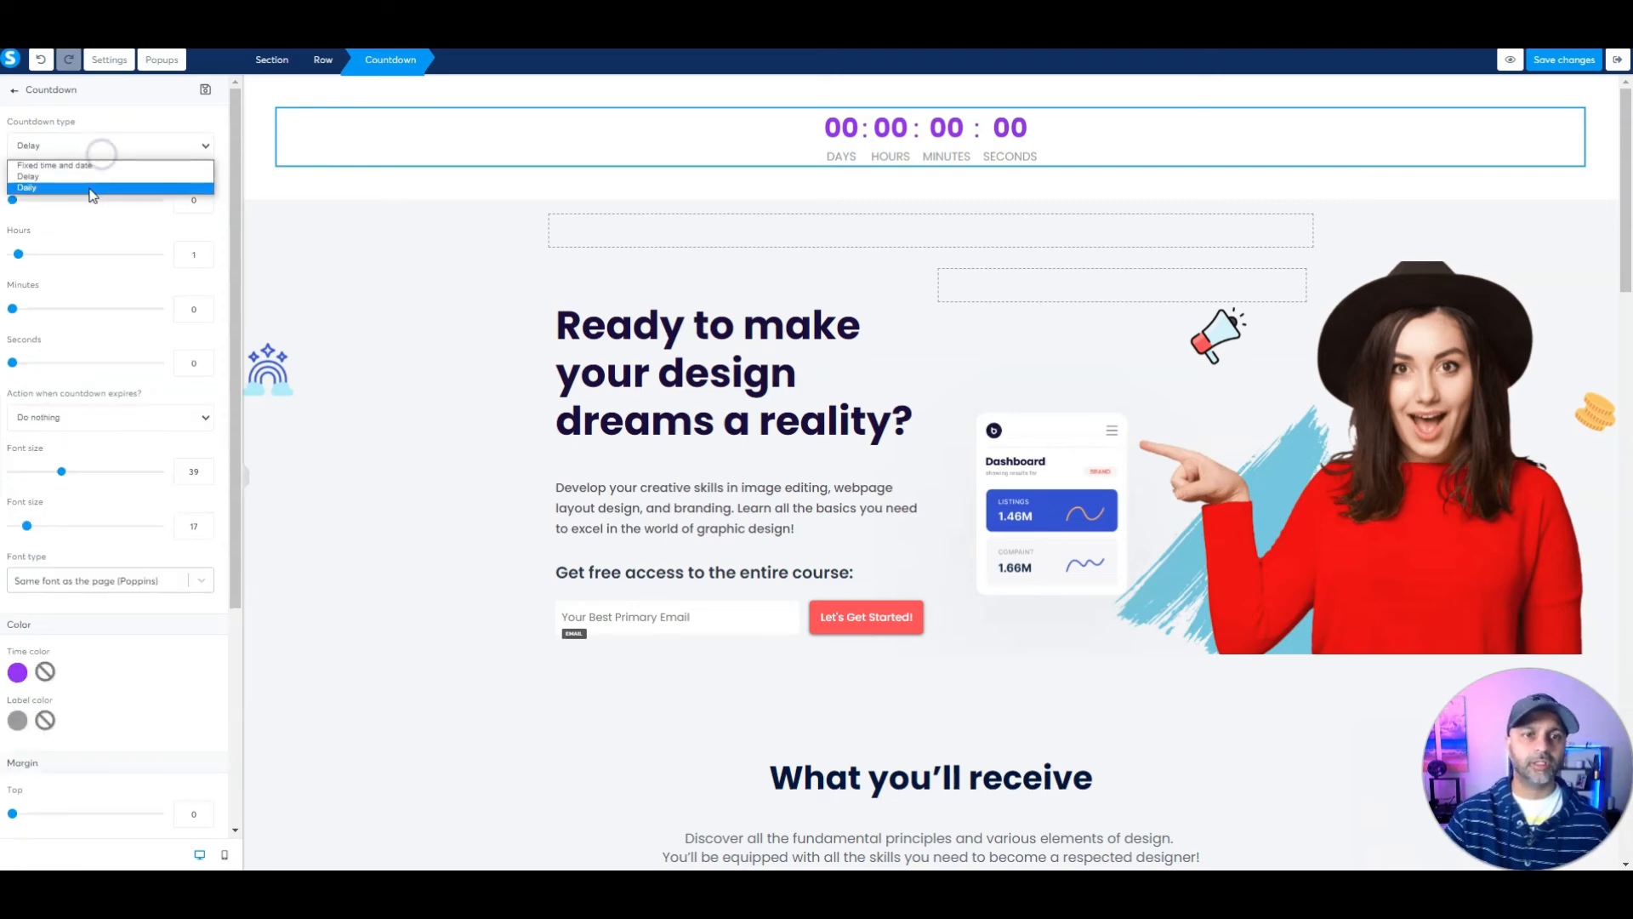
pyautogui.click(91, 187)
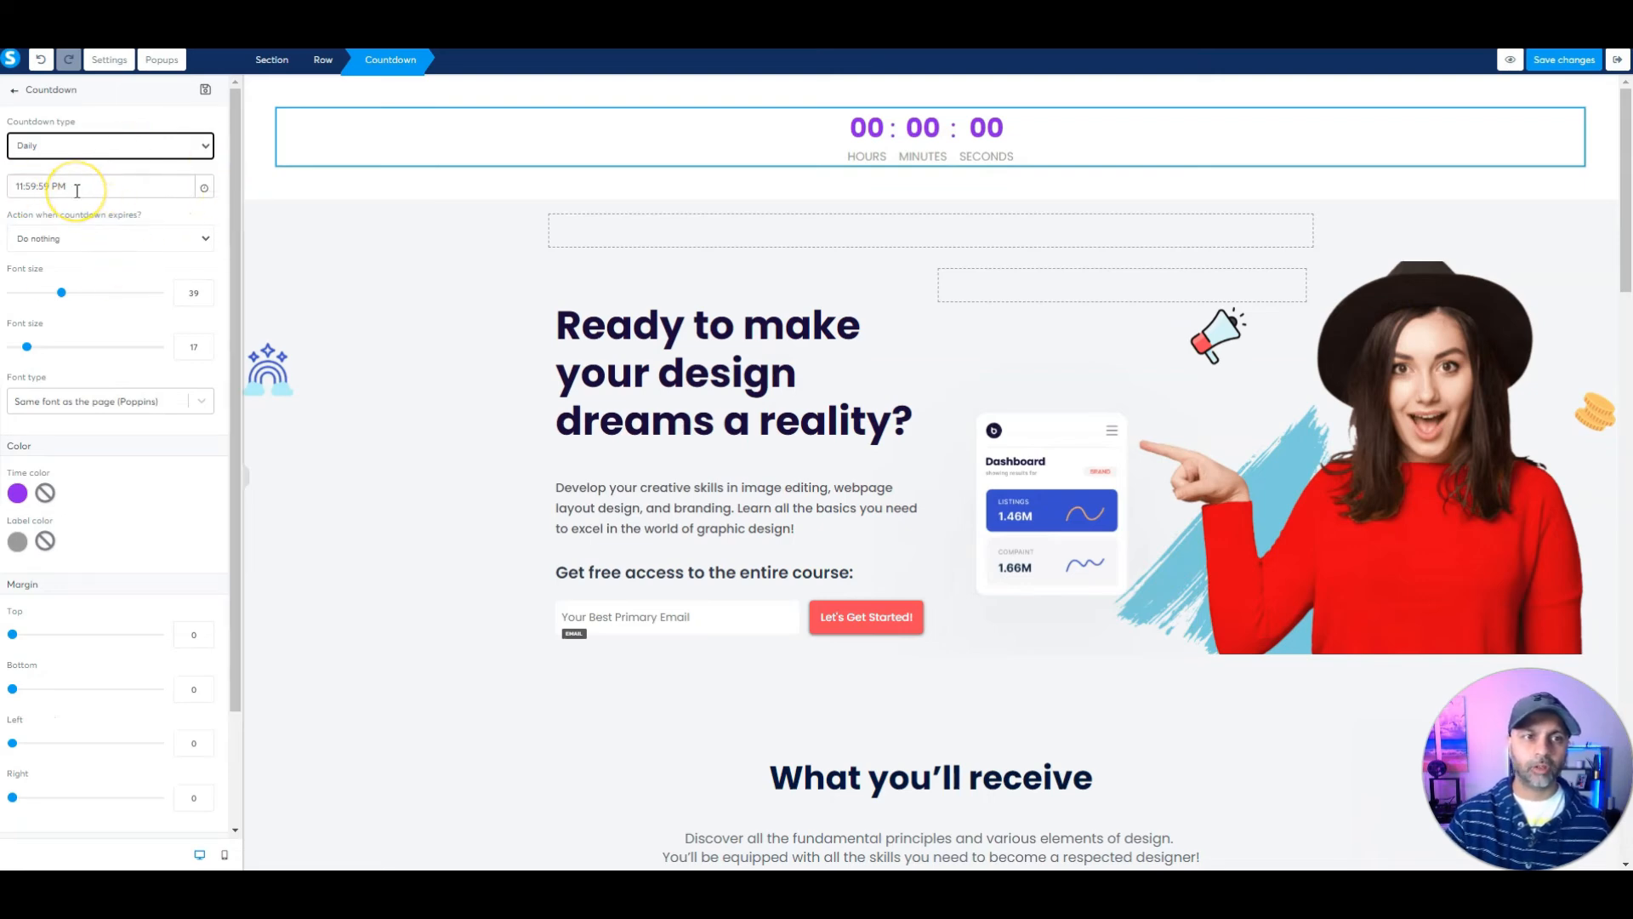
pyautogui.click(107, 244)
pyautogui.click(106, 269)
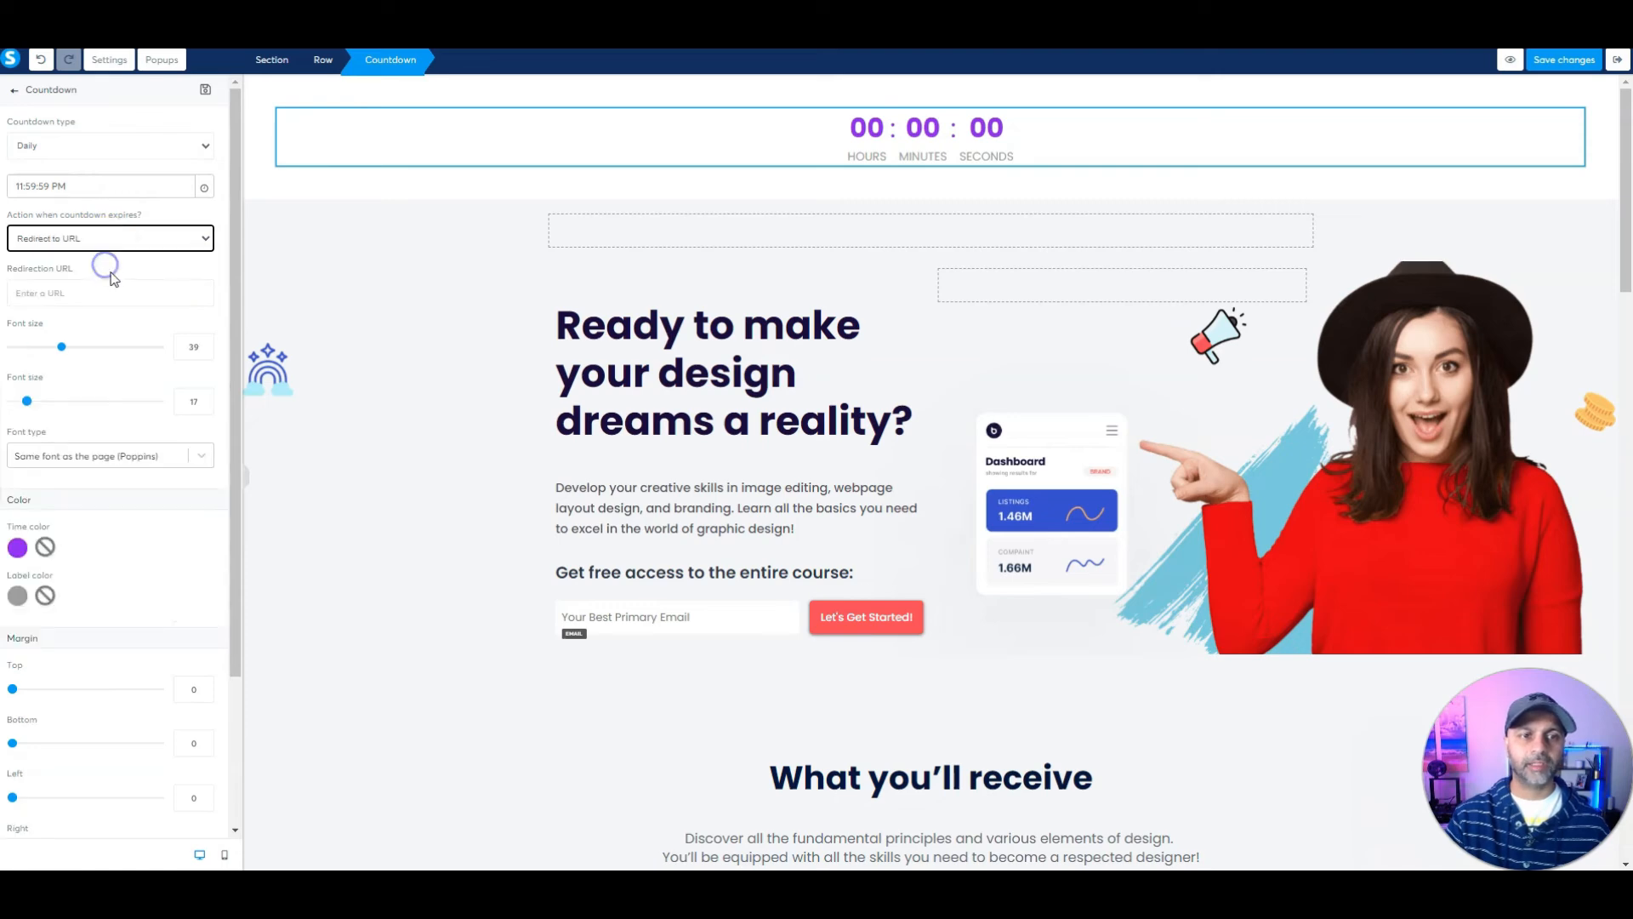
# Step: Copy the Thank You / Download Page link from Lead Magnet Funnel - V3 and enter it as the countdown's redirection URL
pyautogui.click(90, 292)
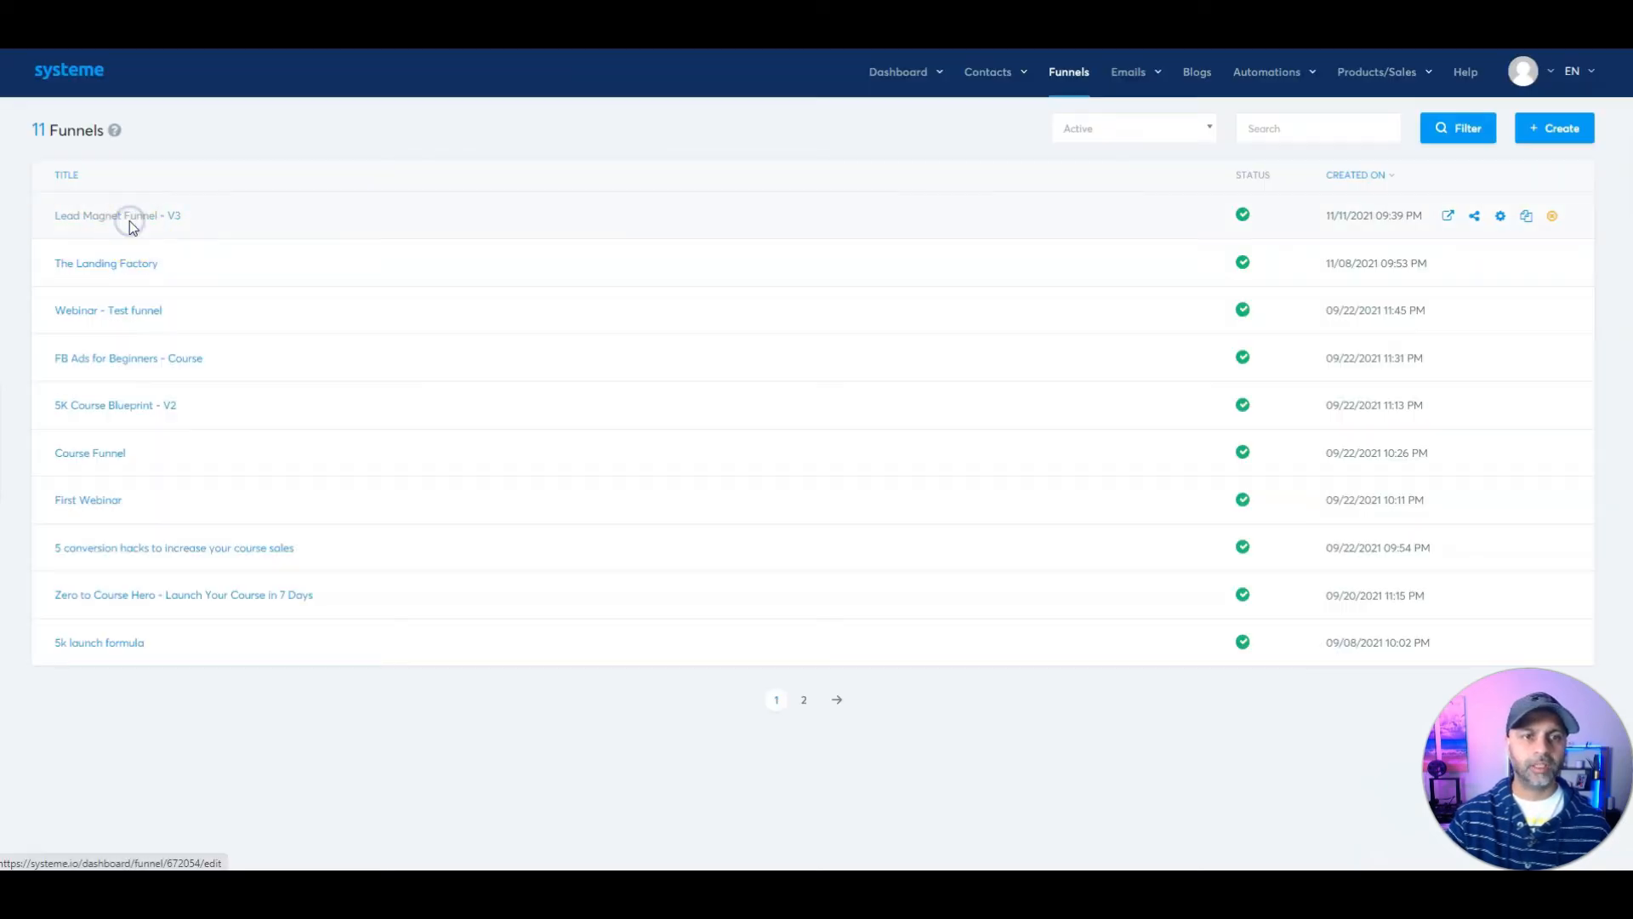
pyautogui.click(130, 220)
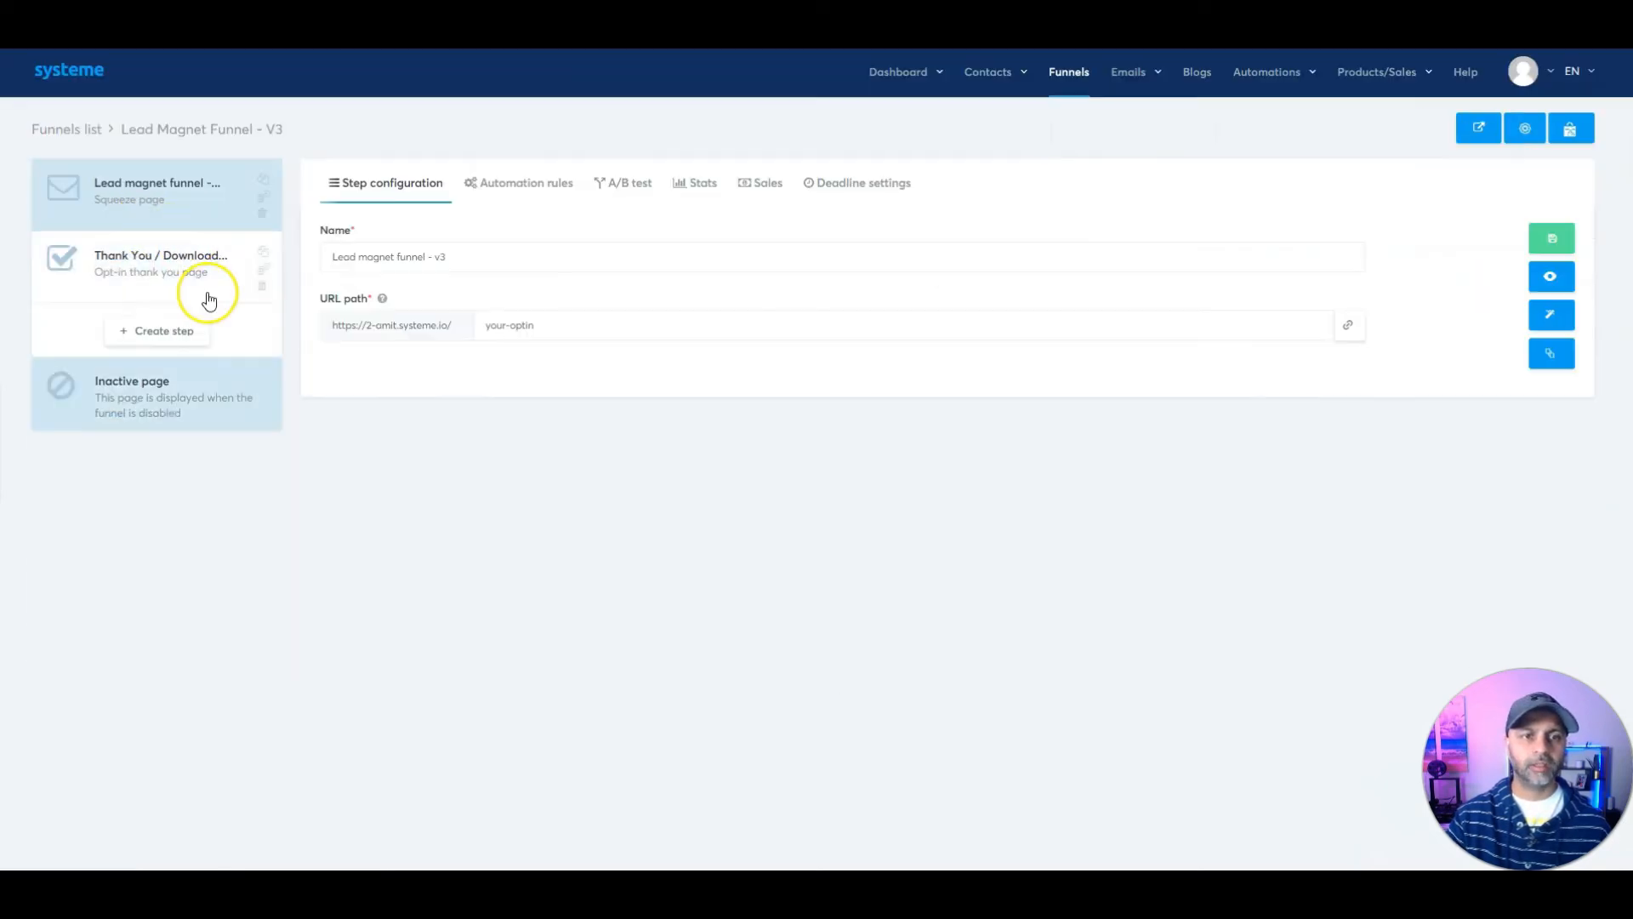
pyautogui.click(179, 264)
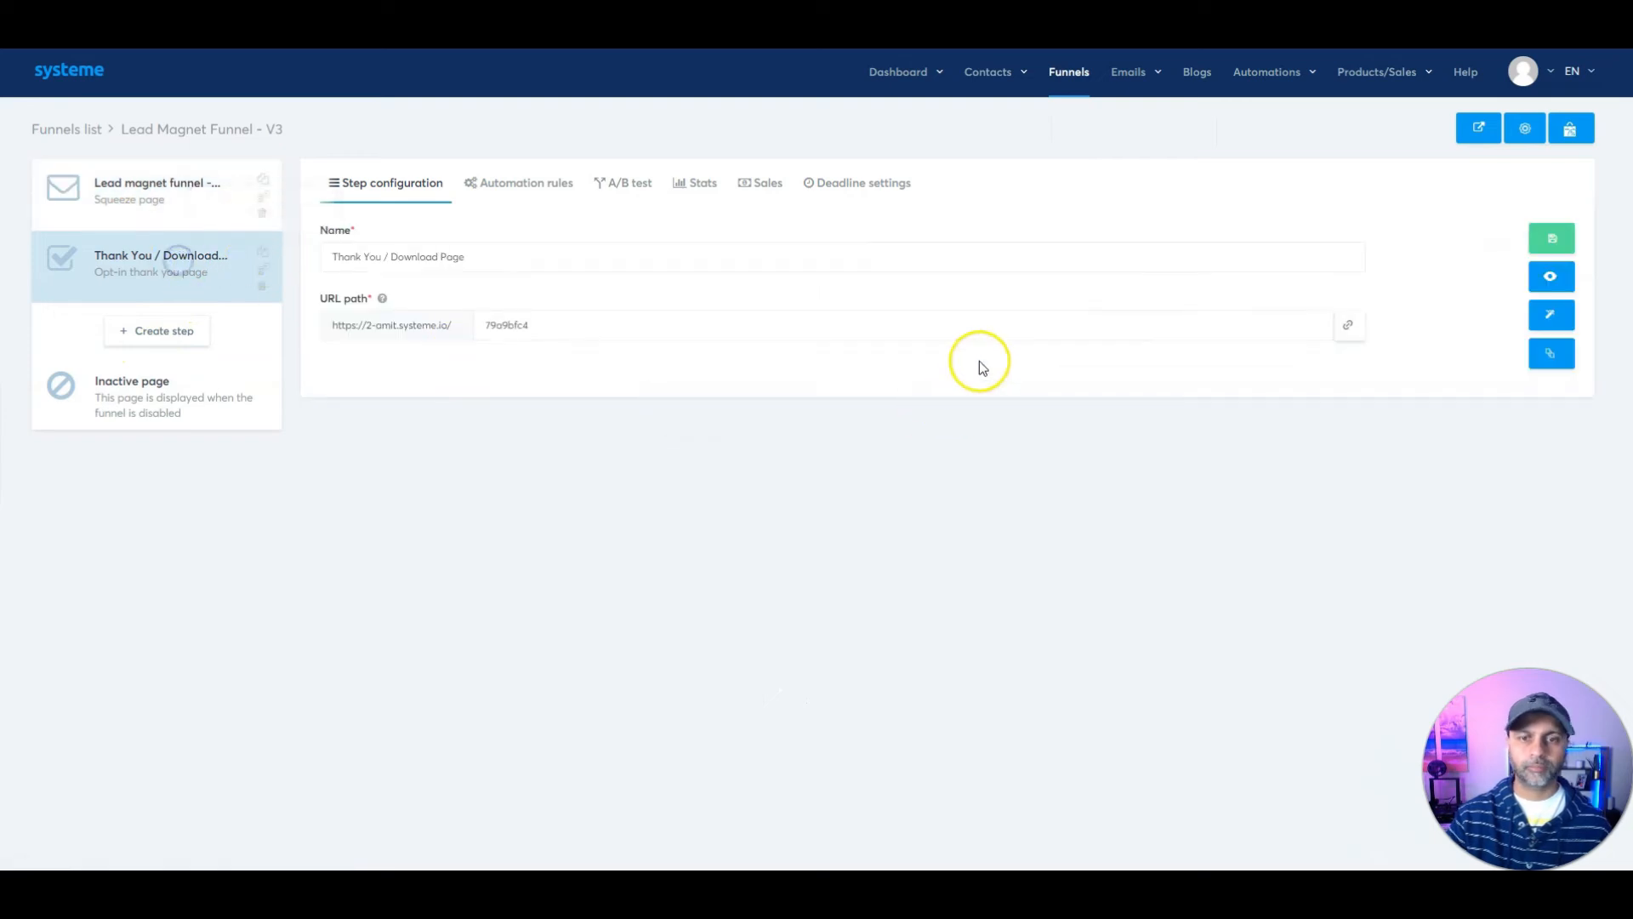
pyautogui.click(1351, 328)
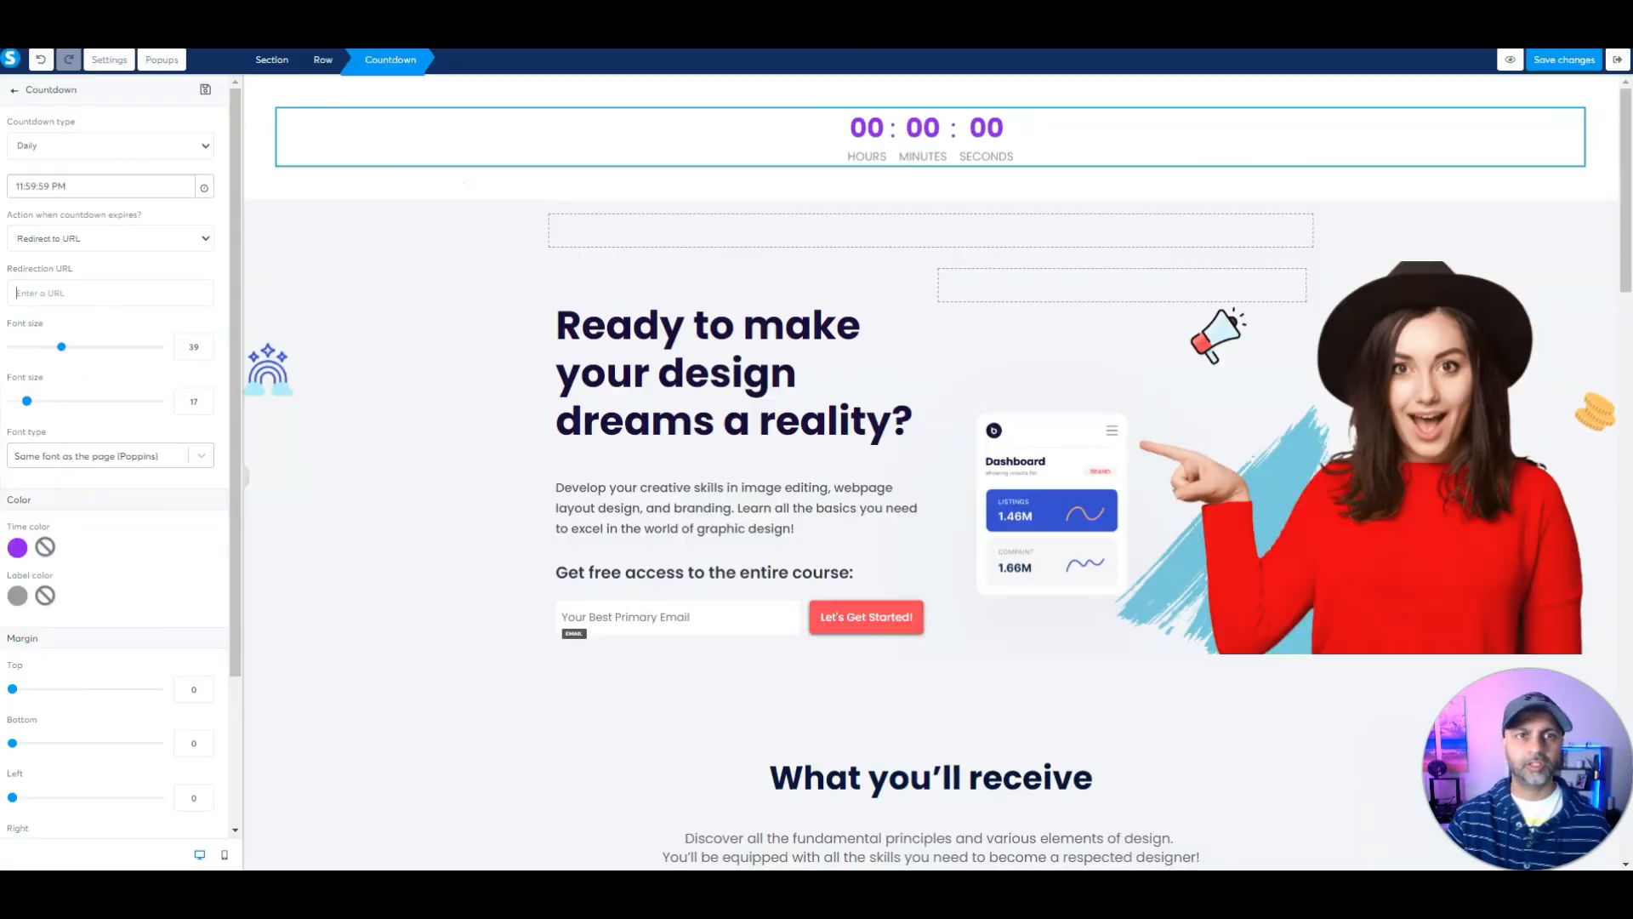
pyautogui.click(77, 293)
pyautogui.write('https://2-amit.systeme.io/79a9bfc4')
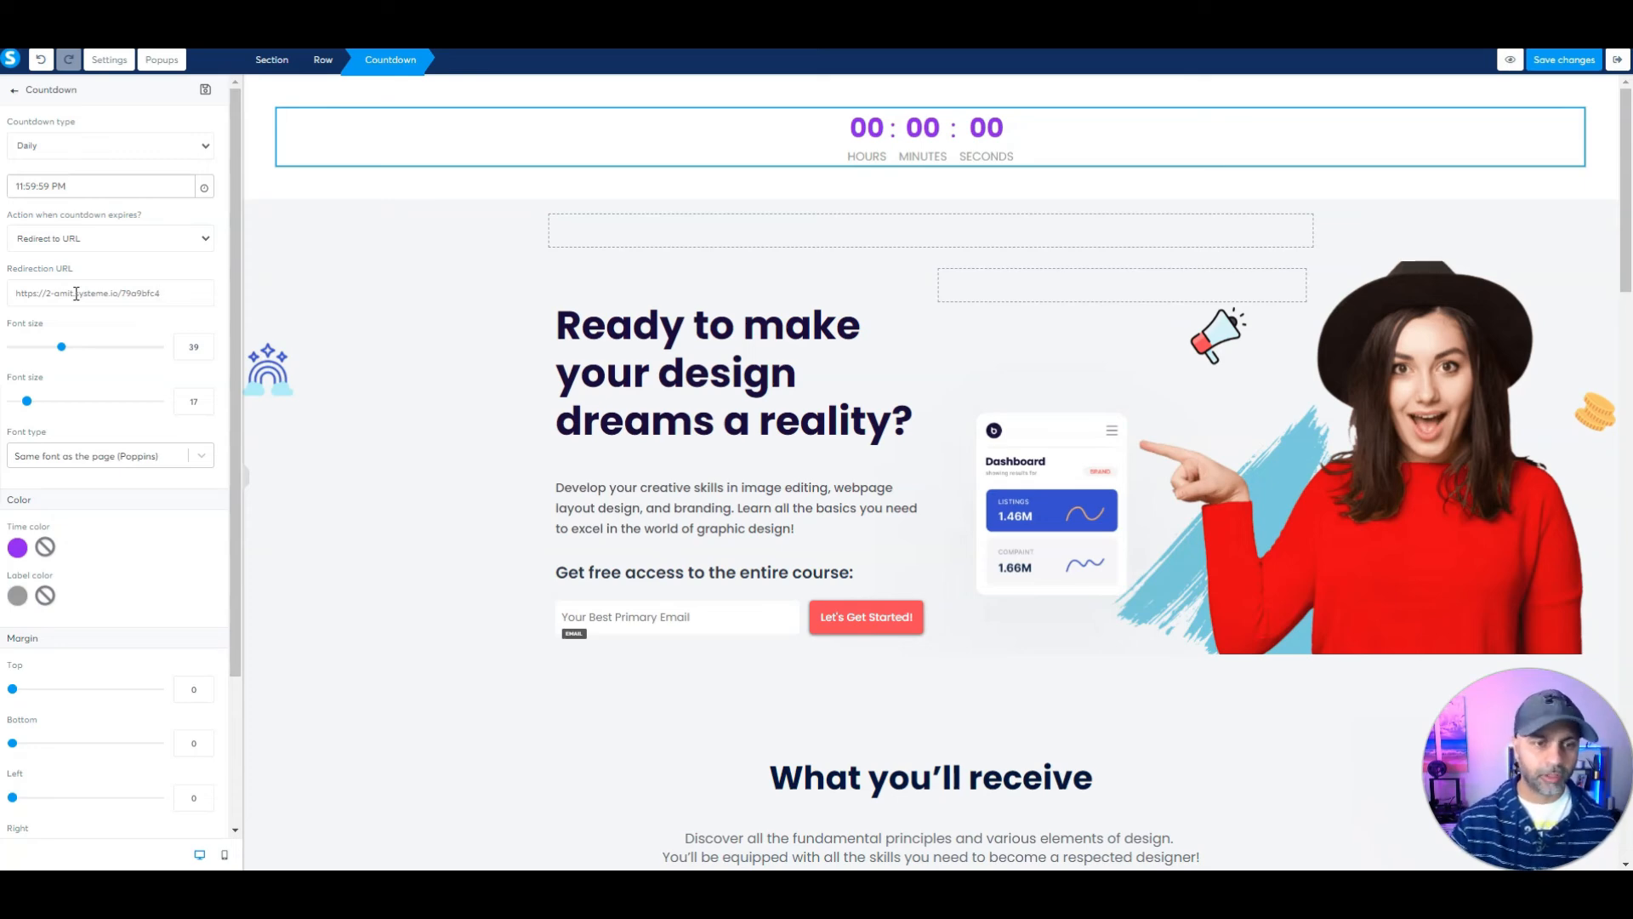
pyautogui.scroll(-3, 152, 589)
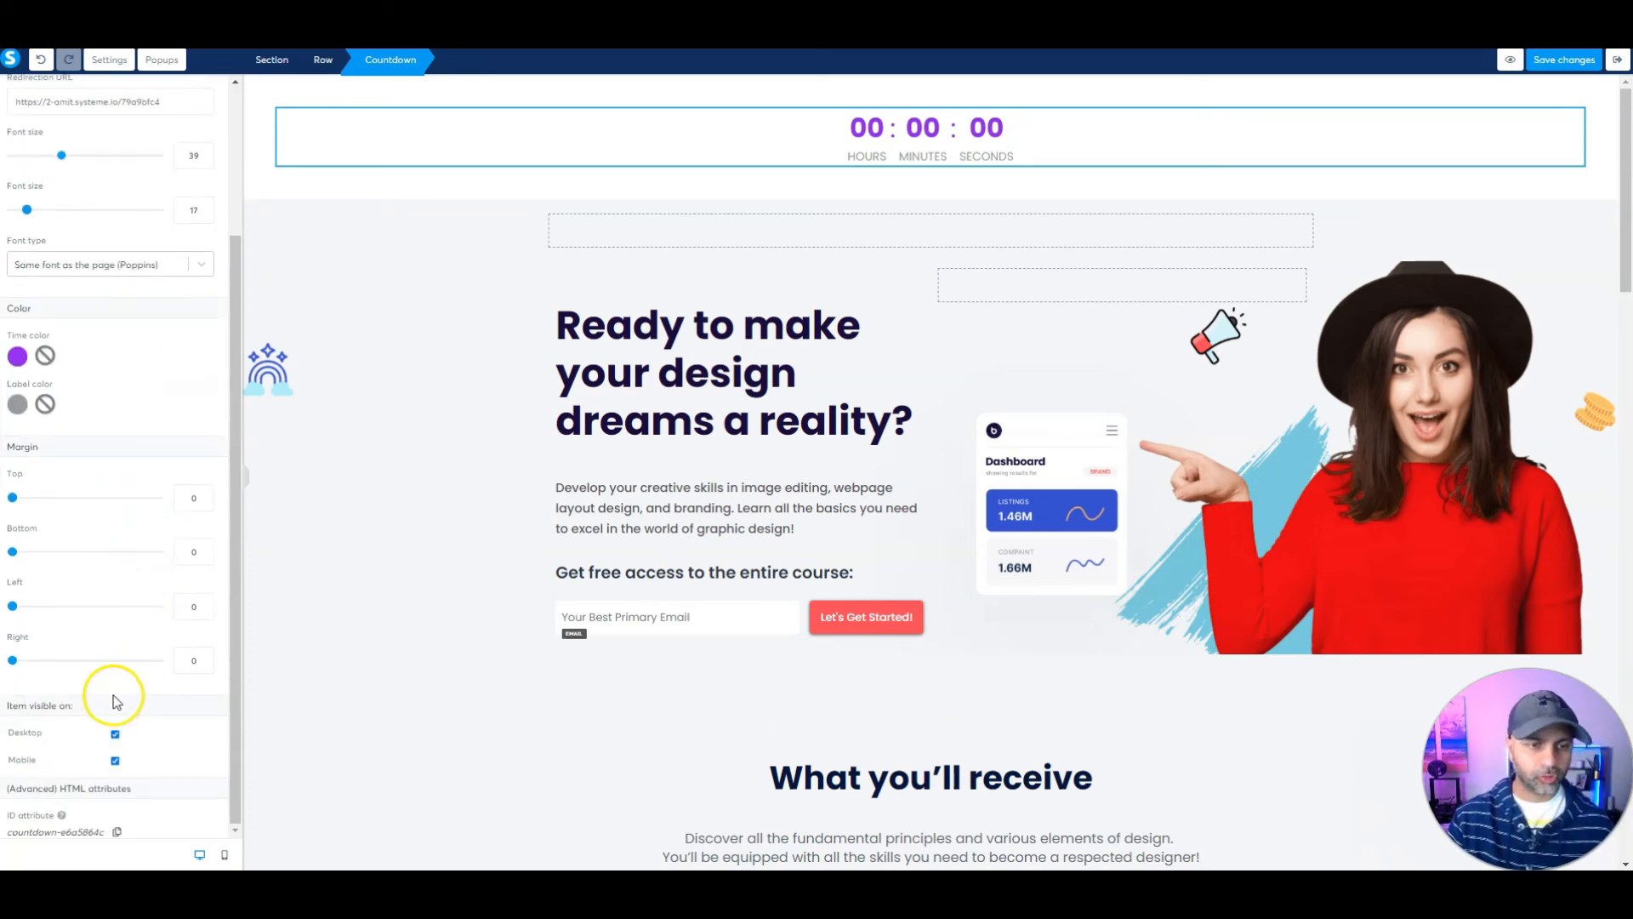
pyautogui.scroll(5, 110, 694)
# Step: Set the top and bottom padding of the countdown's row and section to 0
pyautogui.click(512, 86)
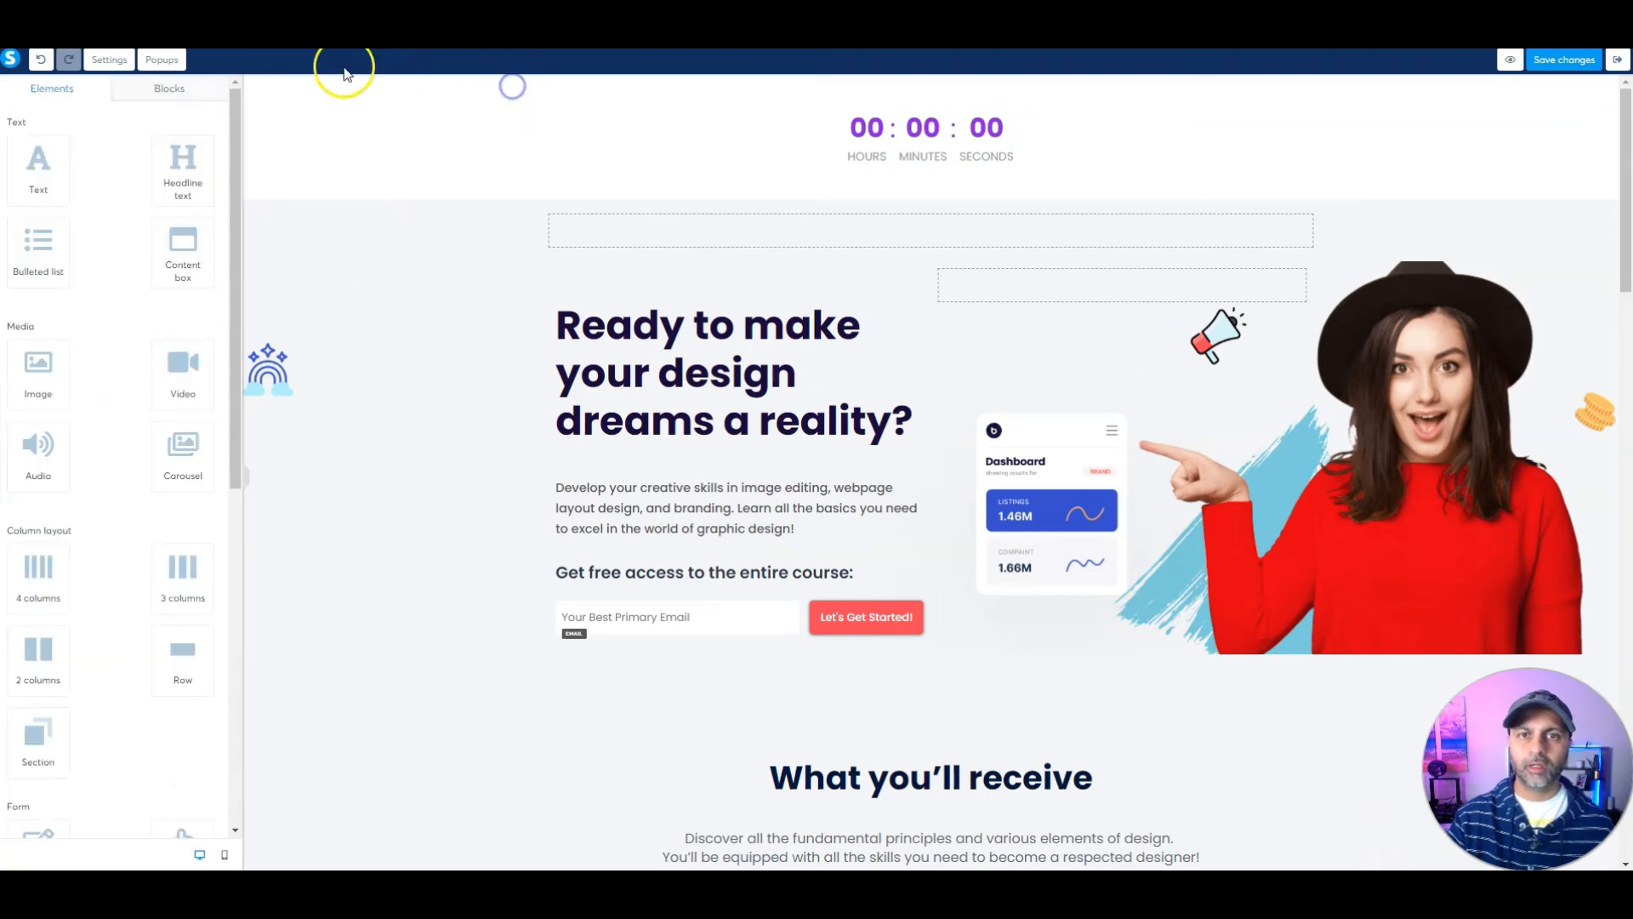
pyautogui.click(460, 106)
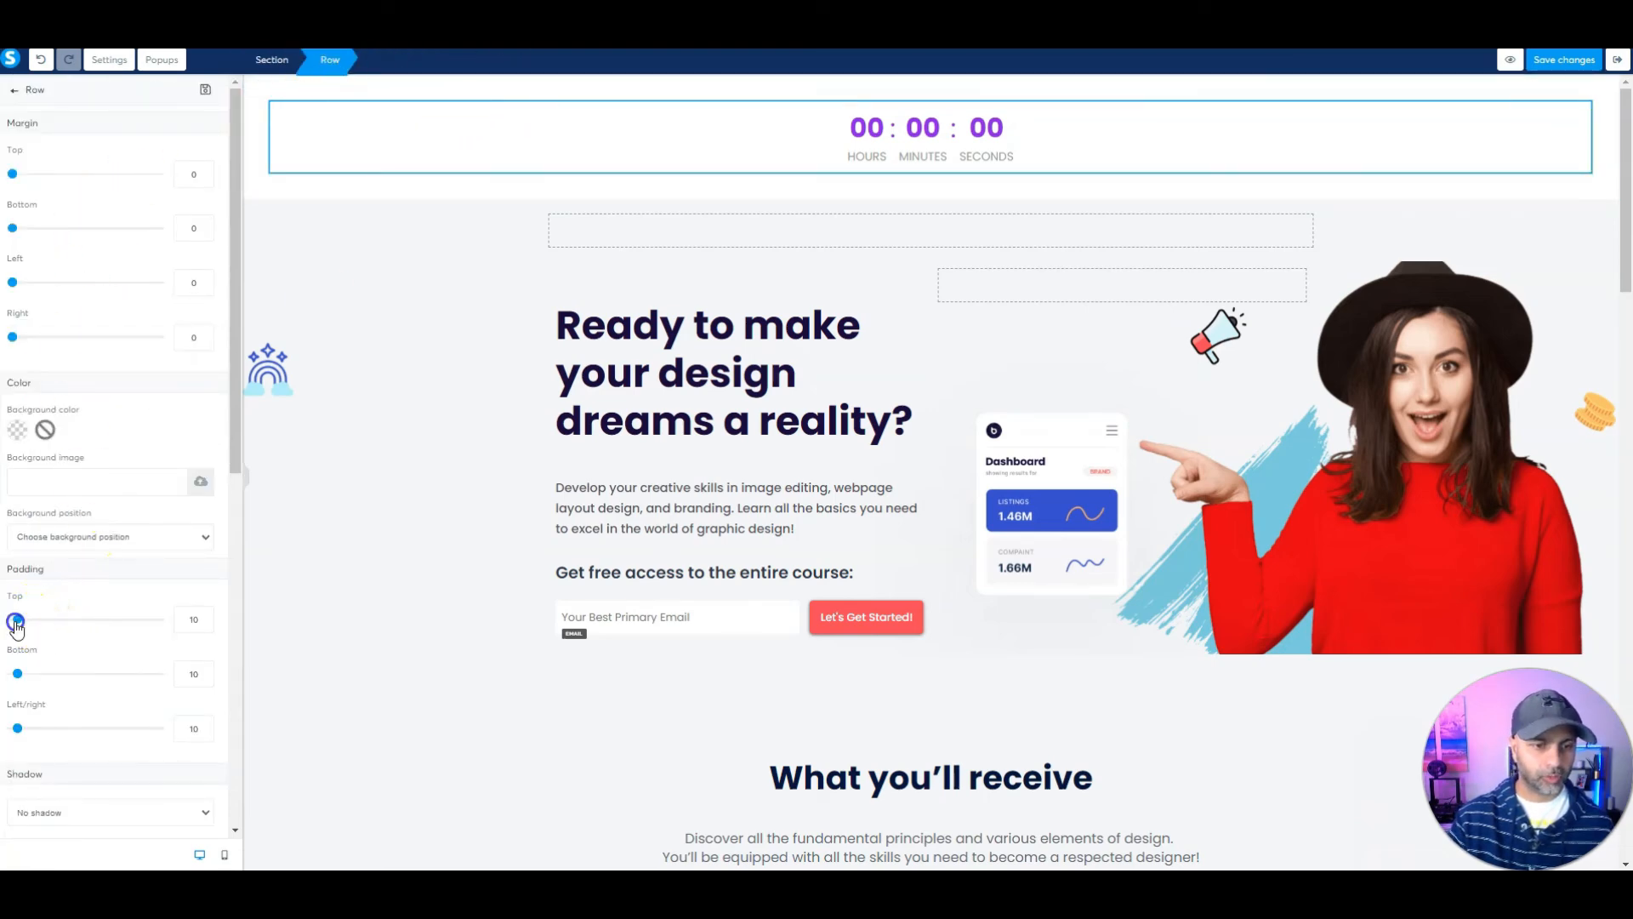
pyautogui.moveTo(15, 627); pyautogui.dragTo(9, 674)
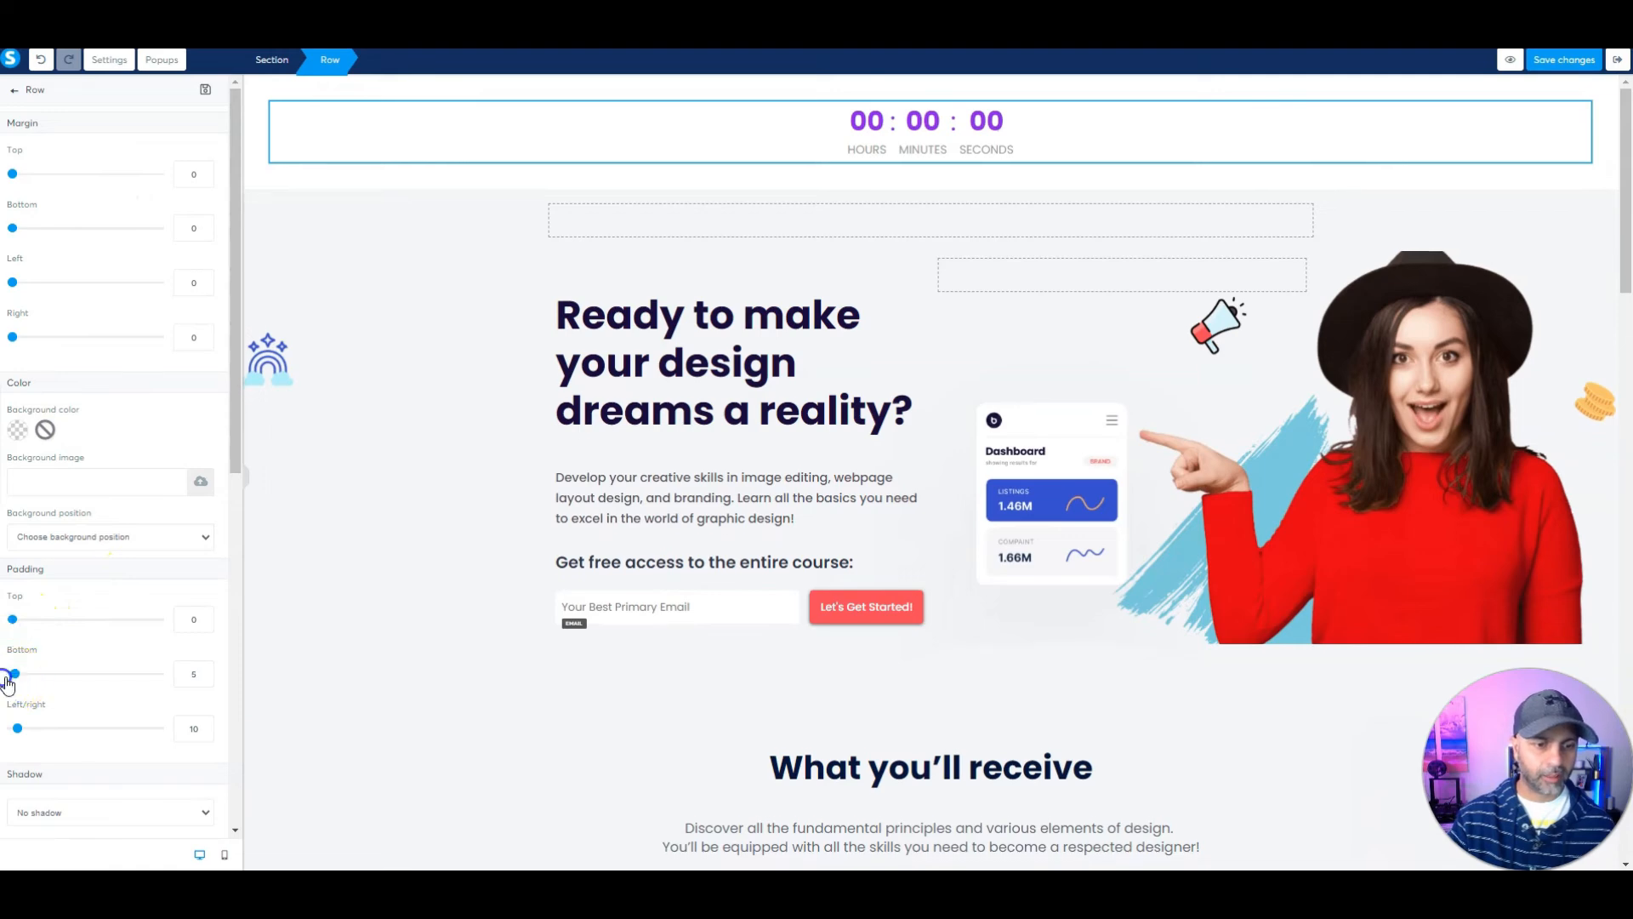
pyautogui.click(286, 66)
pyautogui.moveTo(98, 764); pyautogui.dragTo(10, 819)
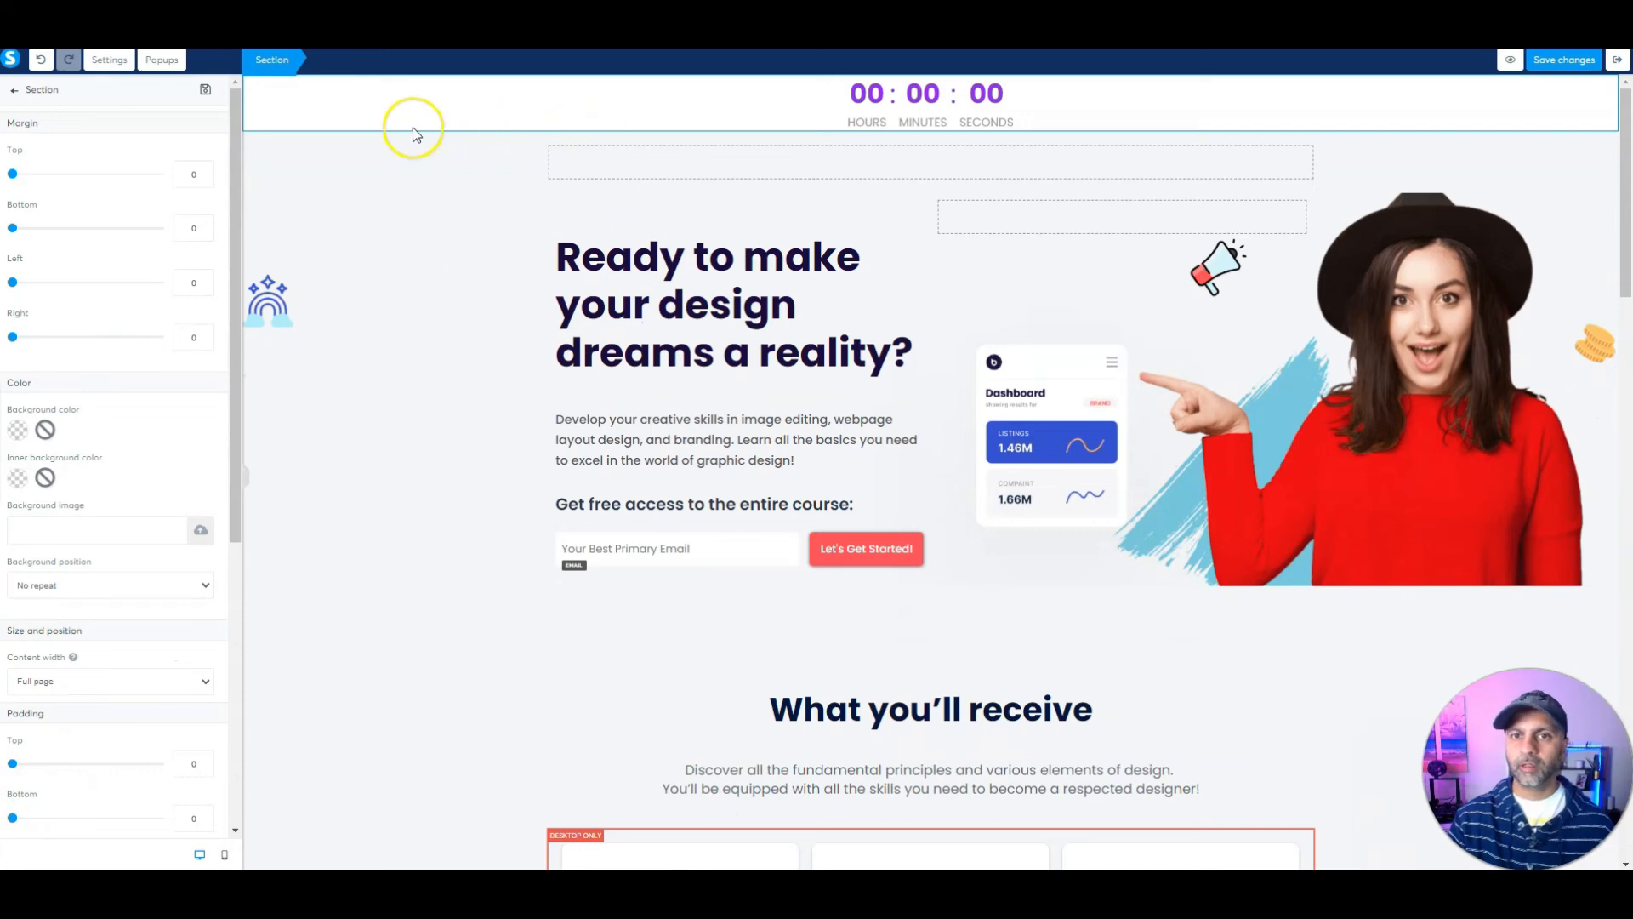
# Step: Give the countdown's section a black background and save the page changes
pyautogui.click(17, 430)
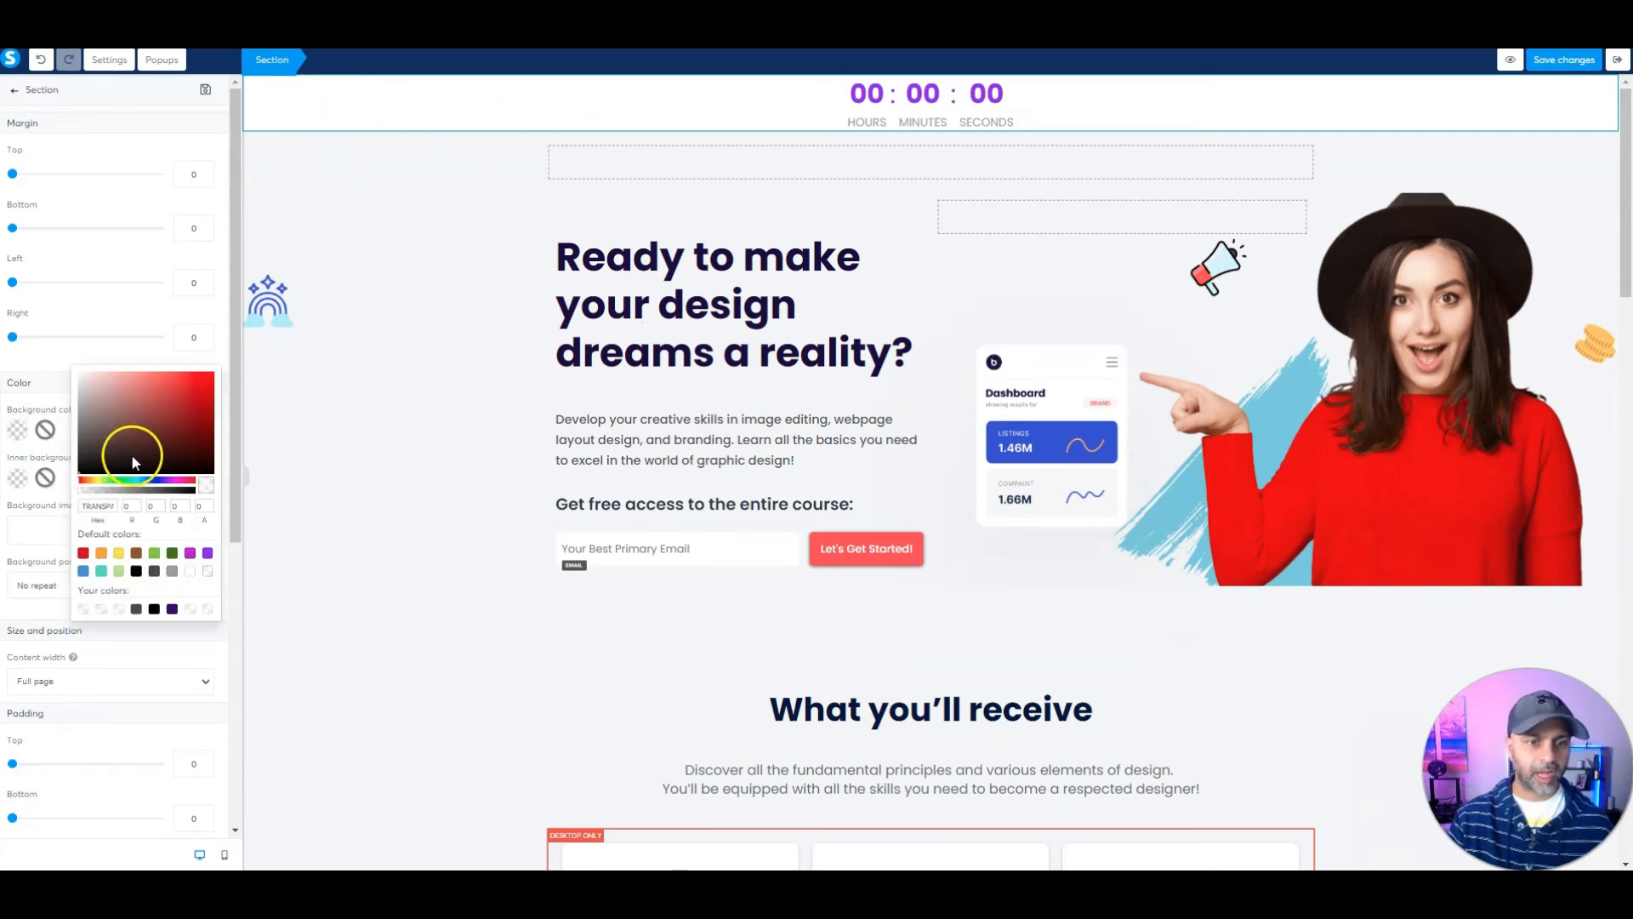
pyautogui.moveTo(132, 460); pyautogui.dragTo(124, 474)
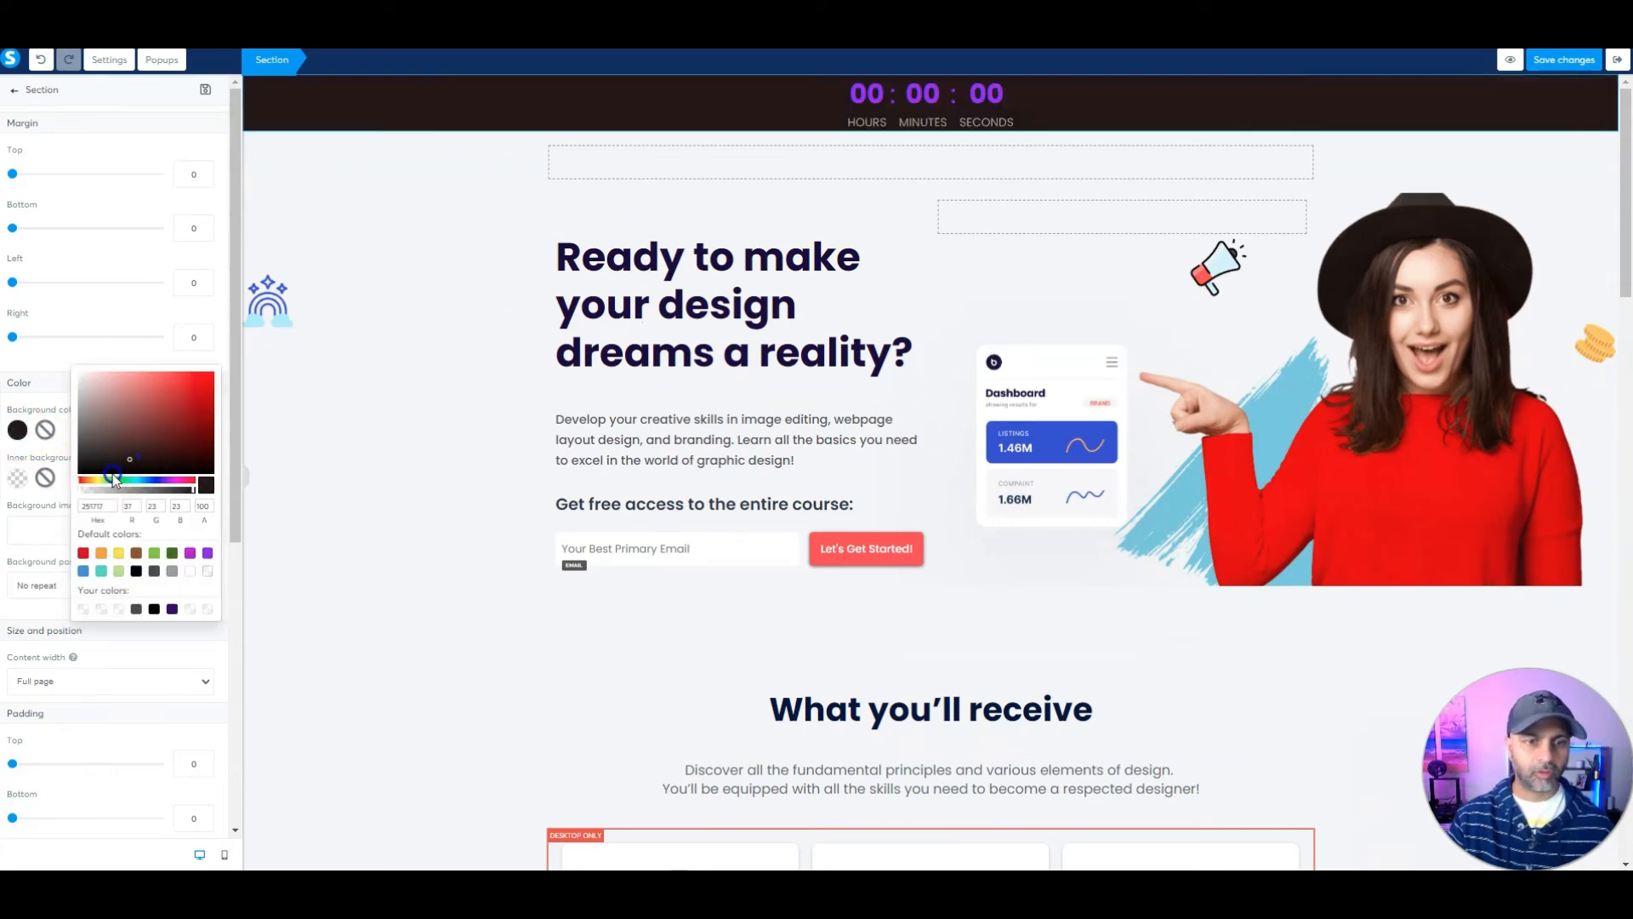
pyautogui.click(211, 629)
pyautogui.scroll(-4, 161, 583)
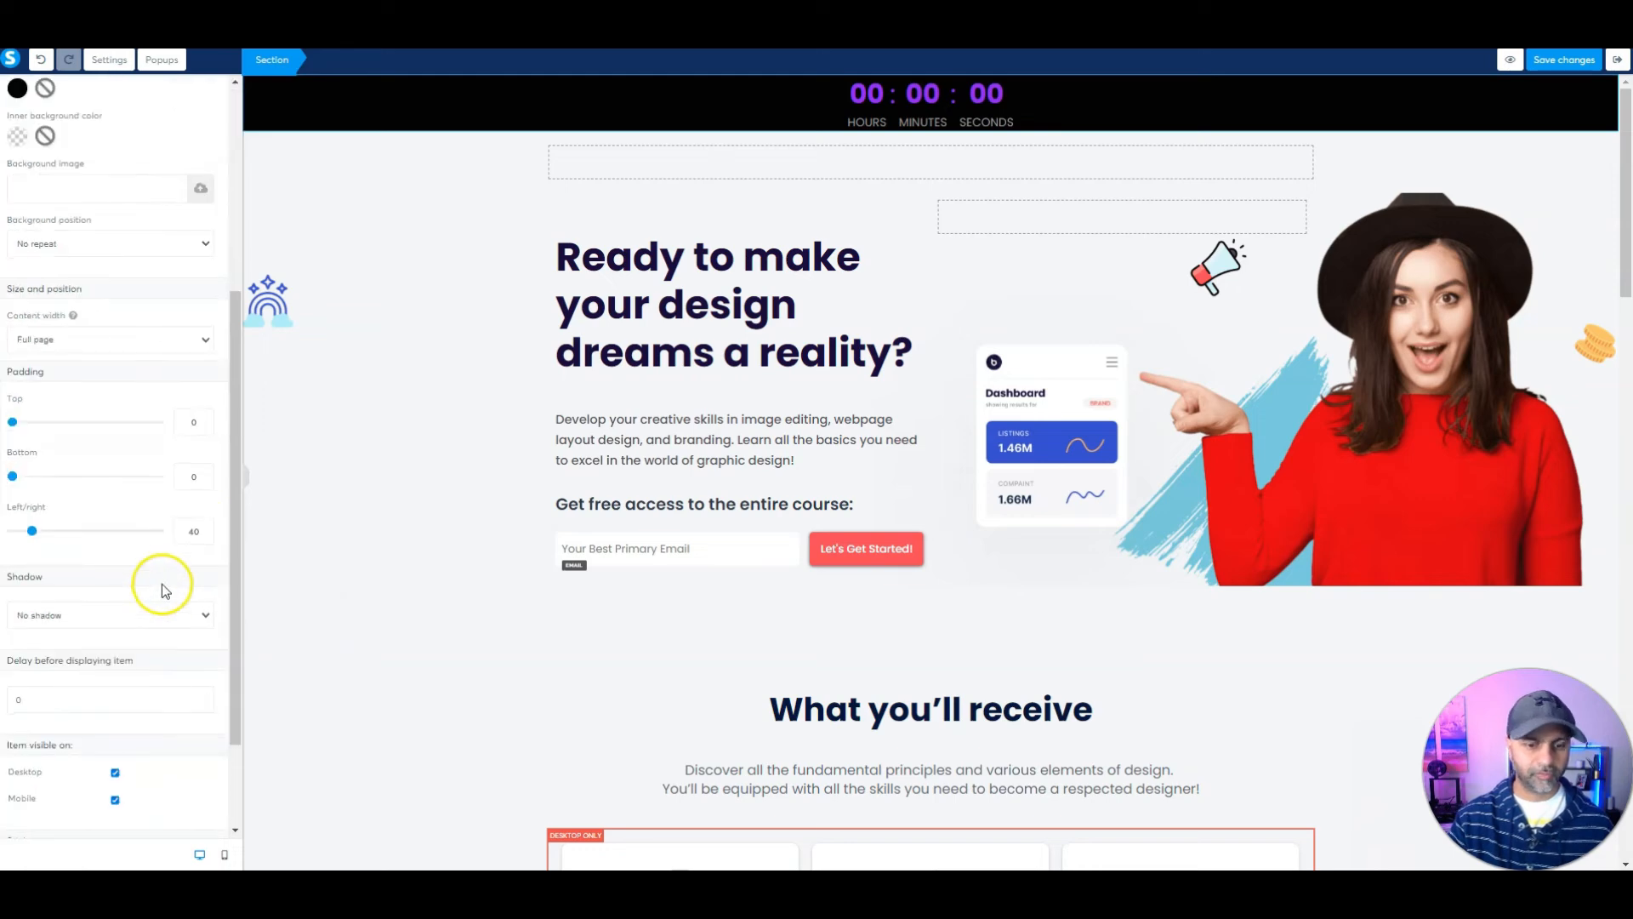
pyautogui.scroll(4, 163, 579)
pyautogui.click(1563, 59)
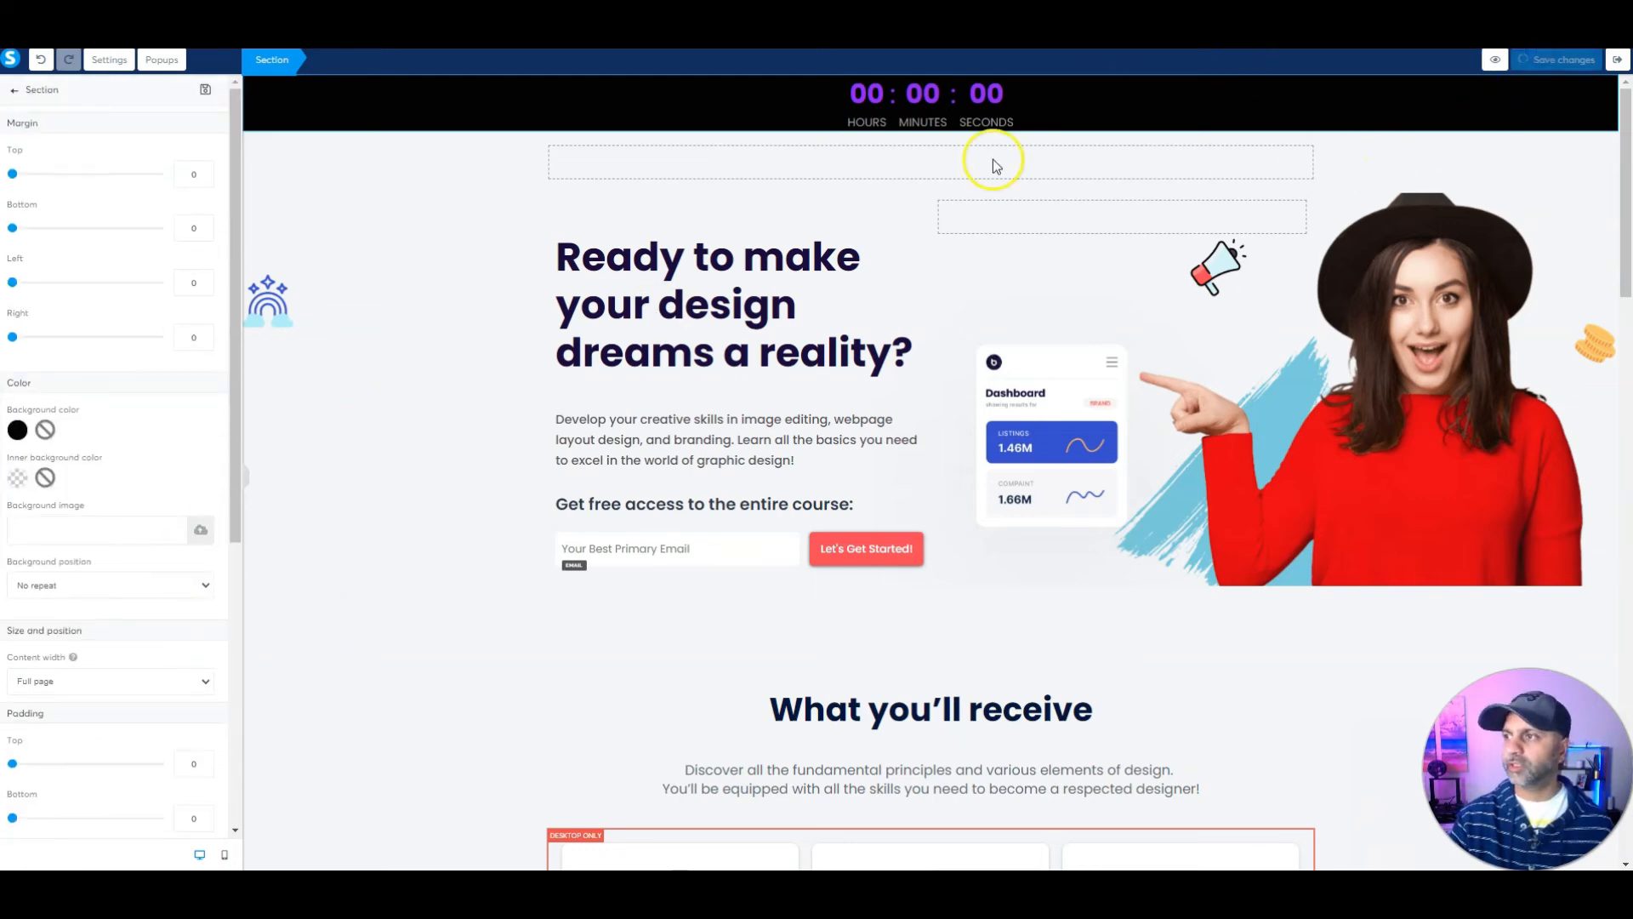
# Step: In the mobile version of the page, set the countdown's time color to purple and save the changes
pyautogui.click(224, 854)
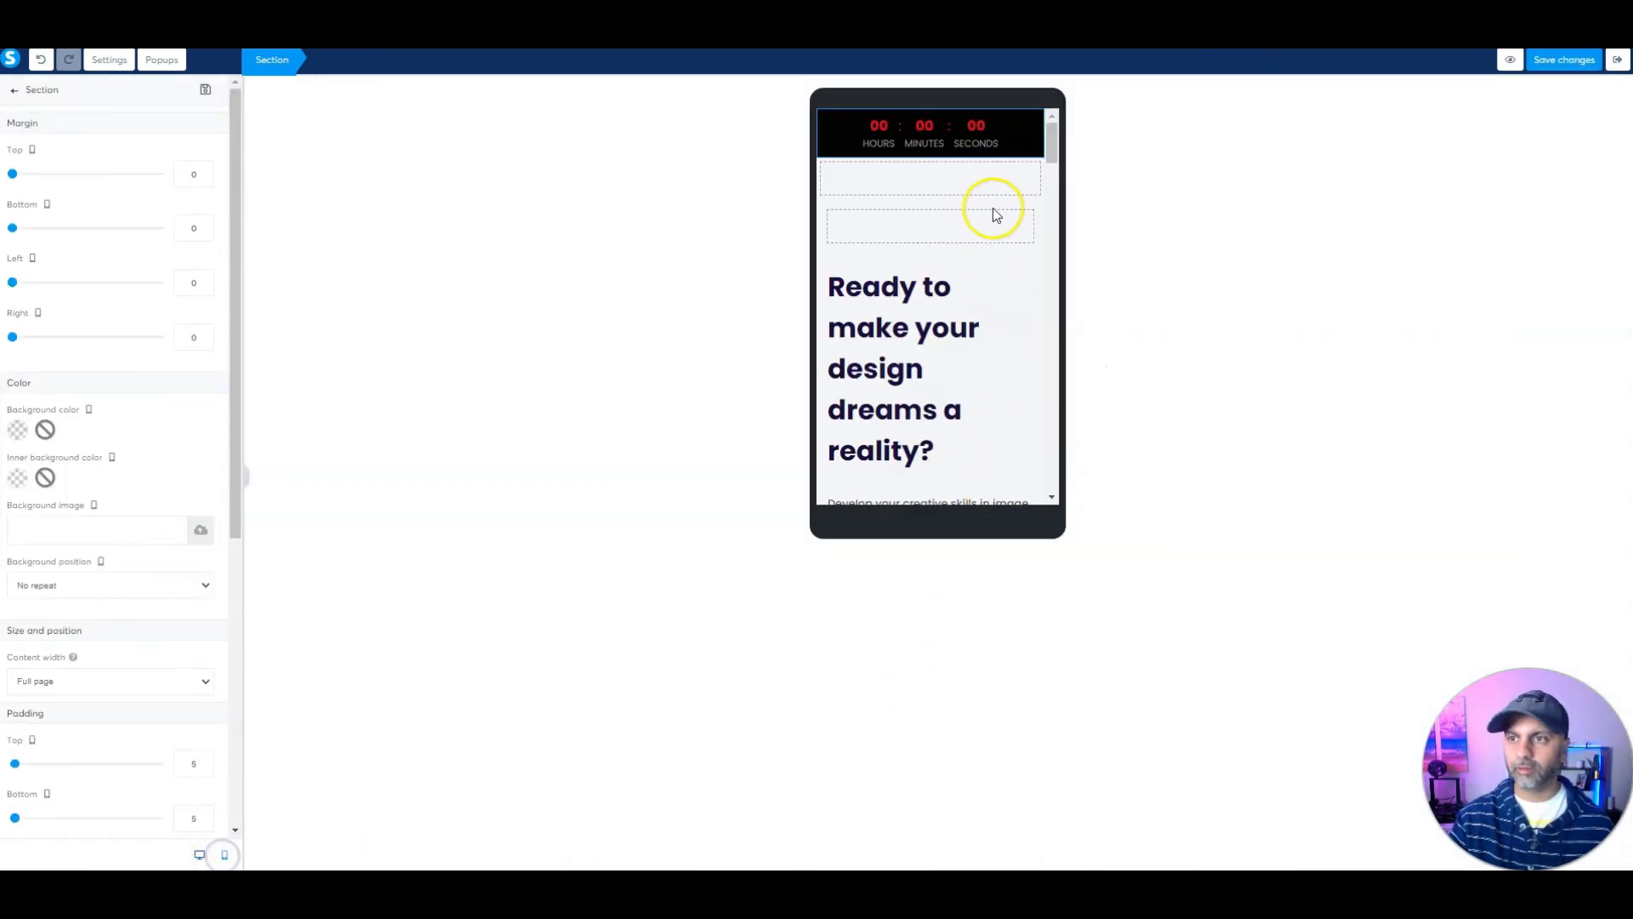
pyautogui.click(903, 138)
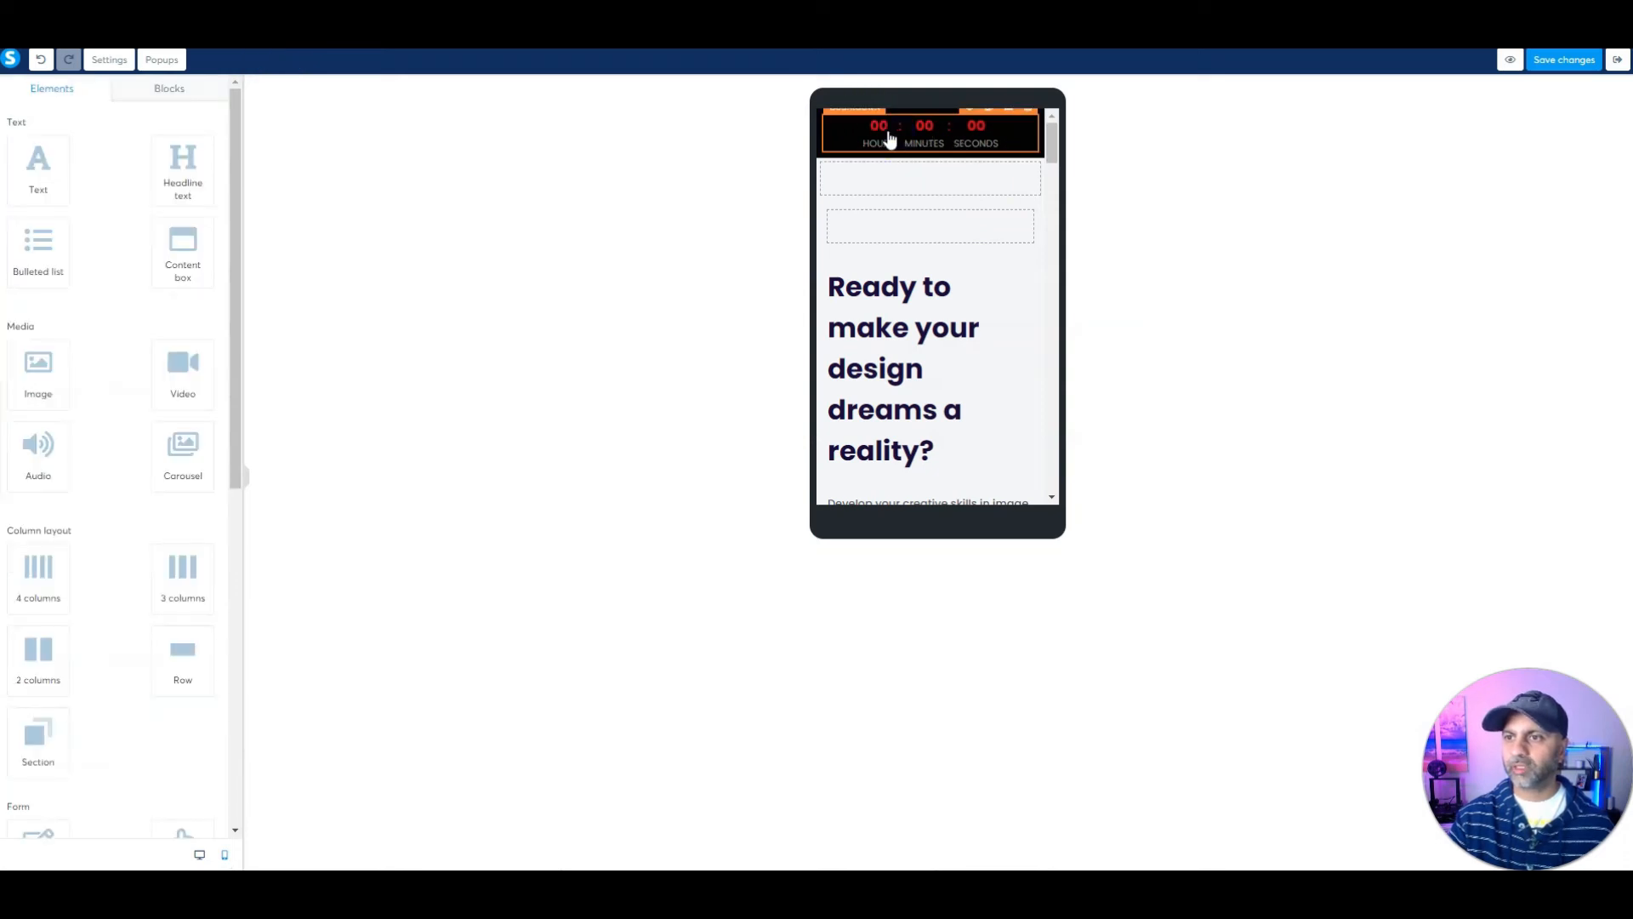
pyautogui.click(973, 124)
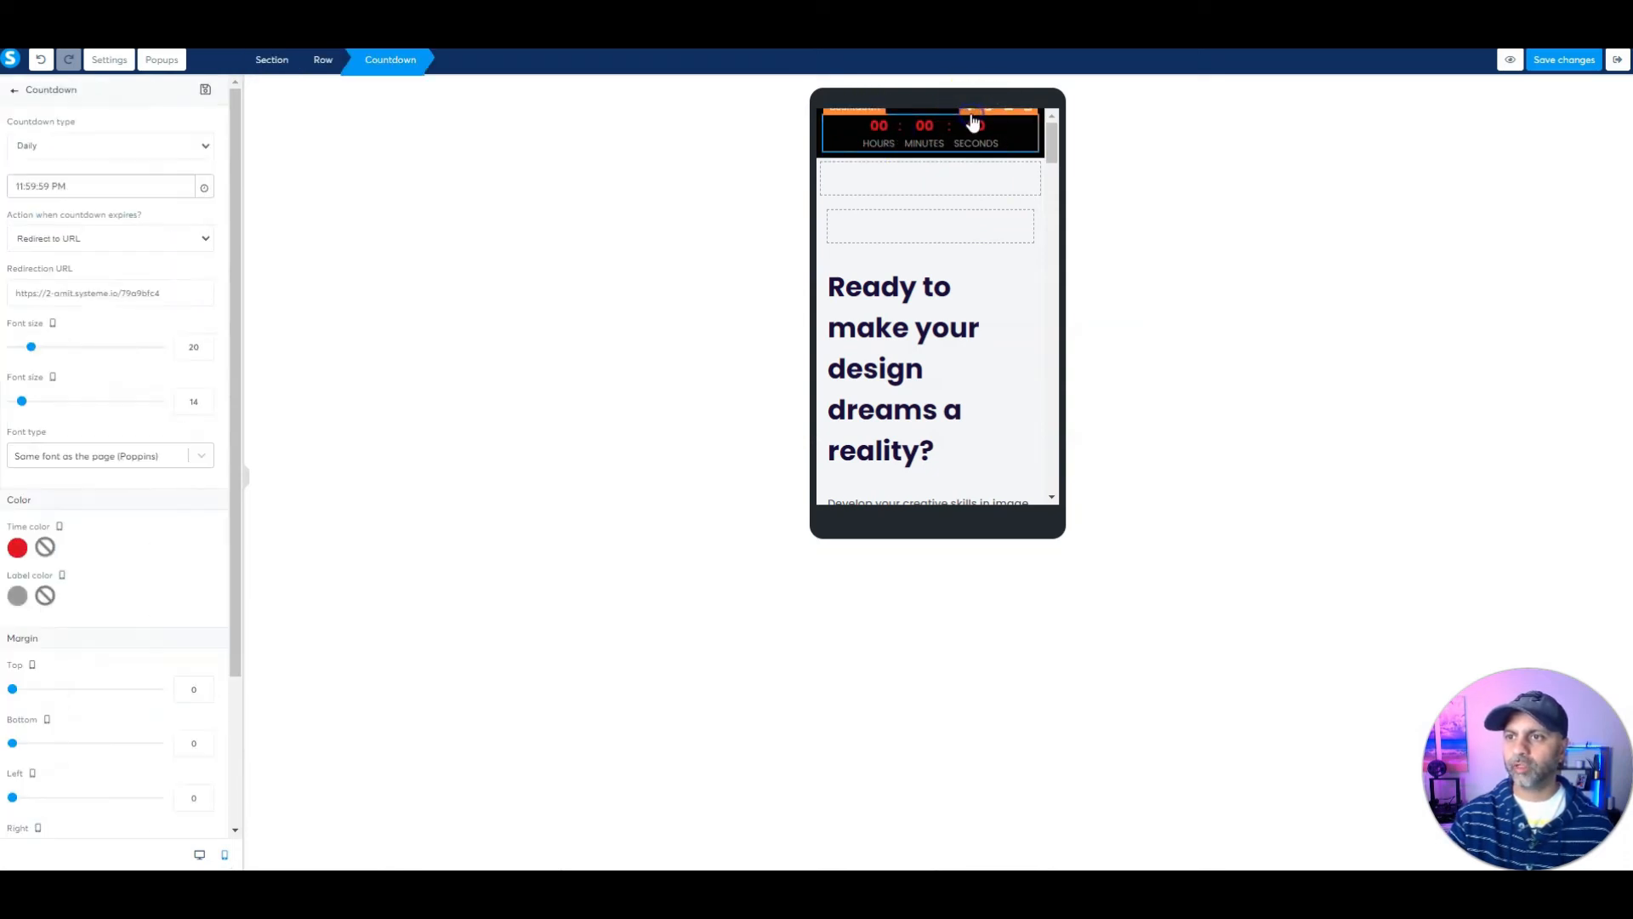
pyautogui.click(17, 548)
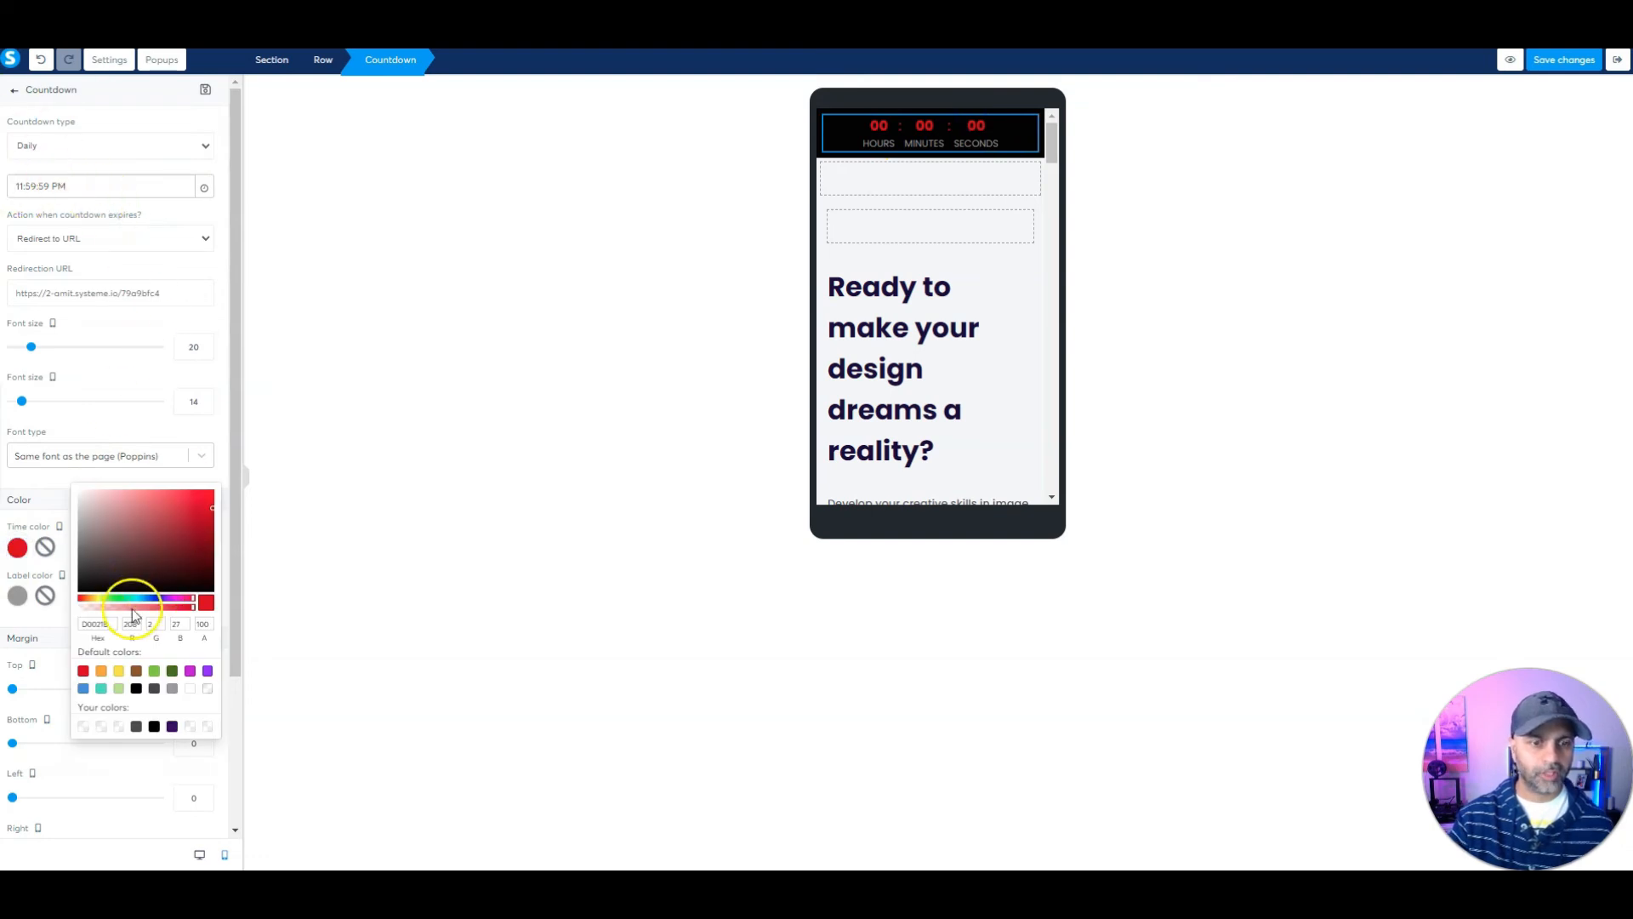
pyautogui.click(207, 671)
pyautogui.click(233, 456)
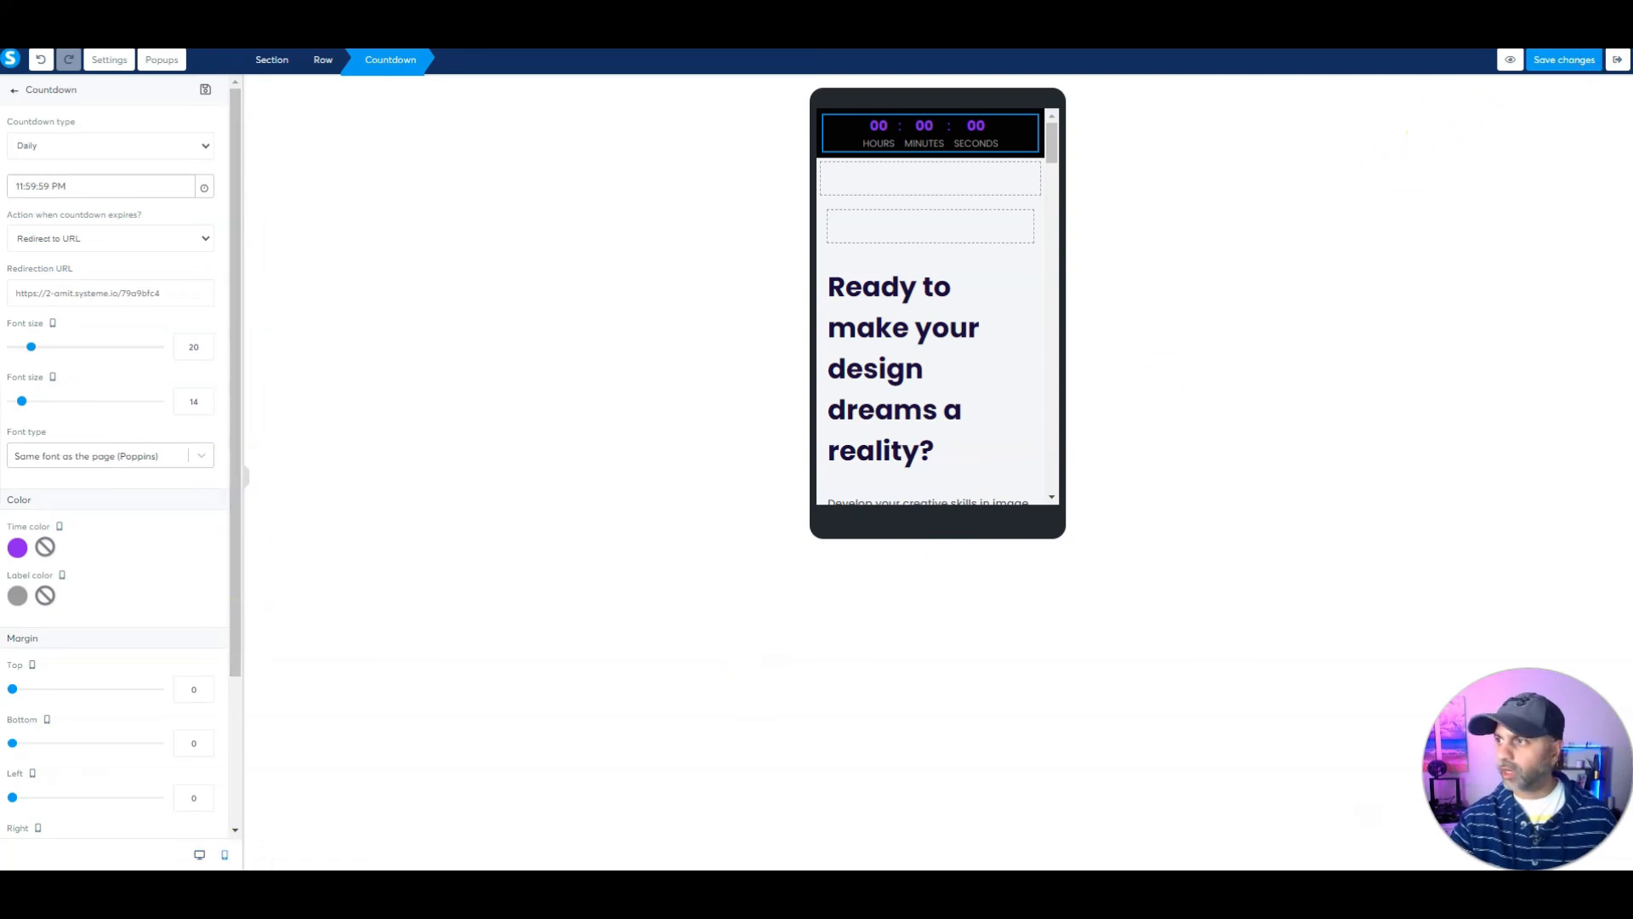
pyautogui.click(1574, 59)
# Step: Return to the desktop version, review the countdown's settings, save the page and exit the editor
pyautogui.click(200, 861)
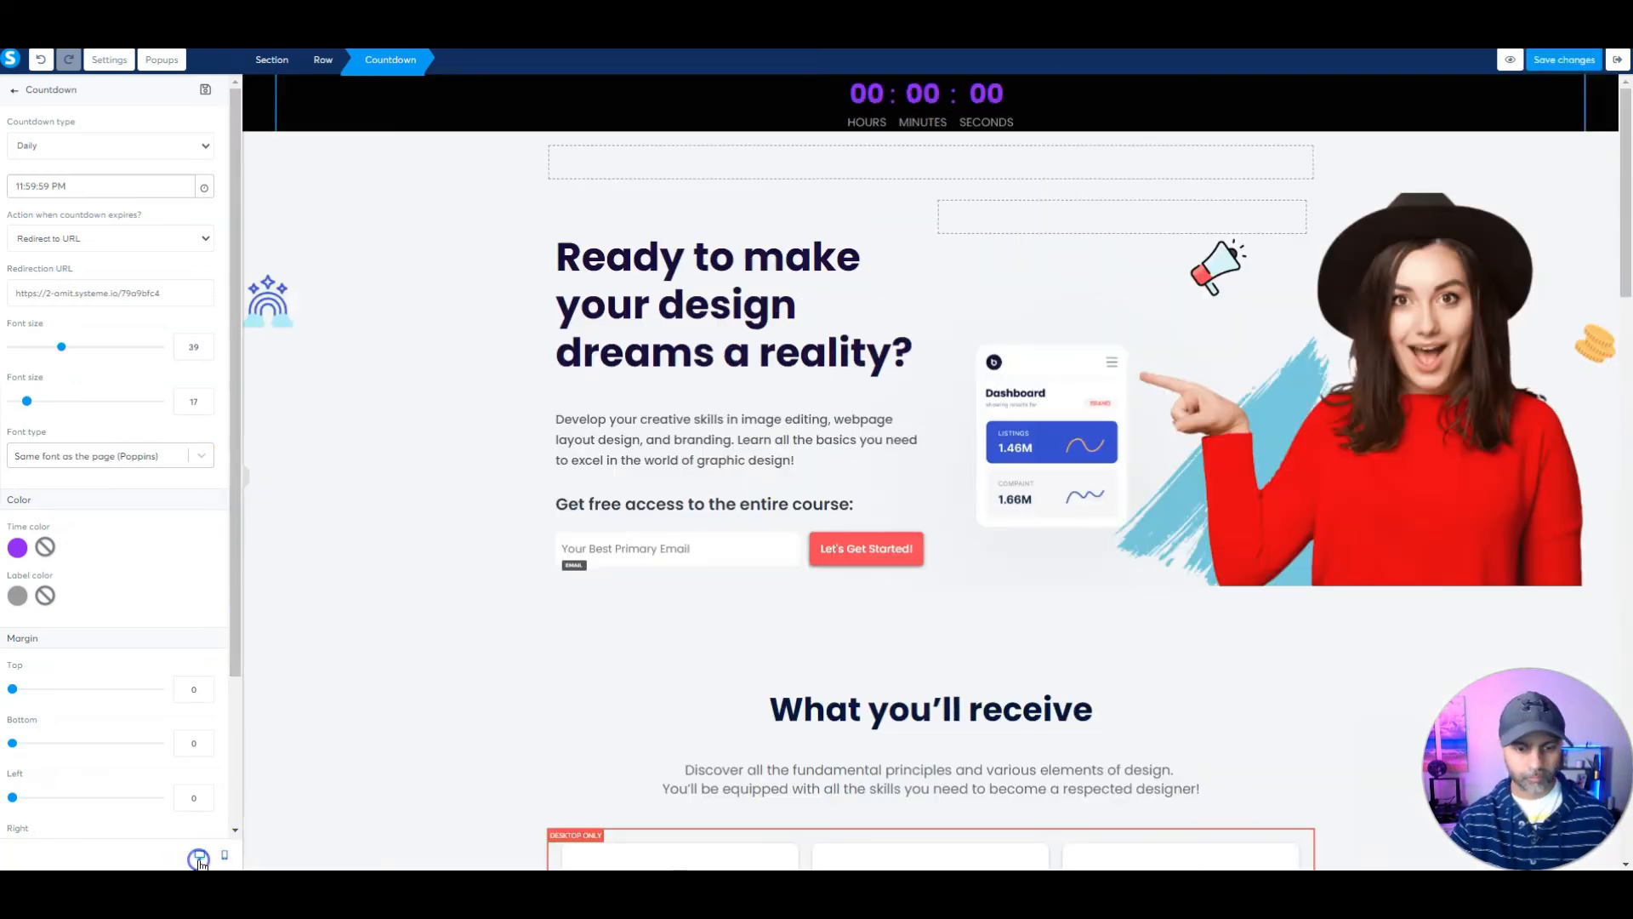
pyautogui.scroll(-3, 182, 700)
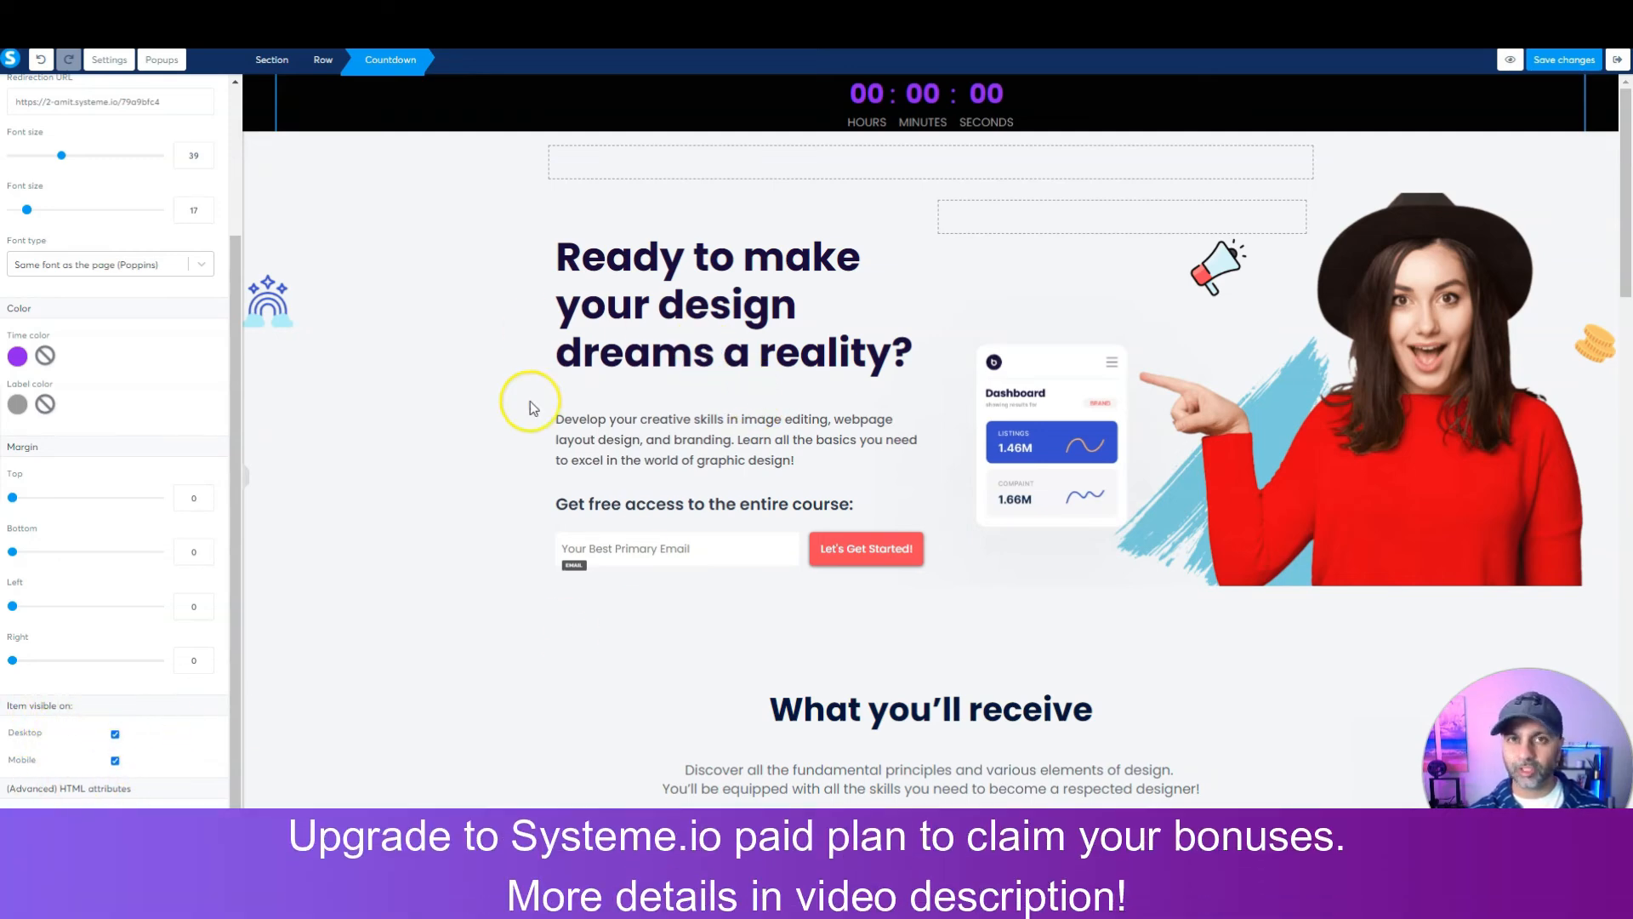
pyautogui.moveTo(238, 575); pyautogui.dragTo(241, 299)
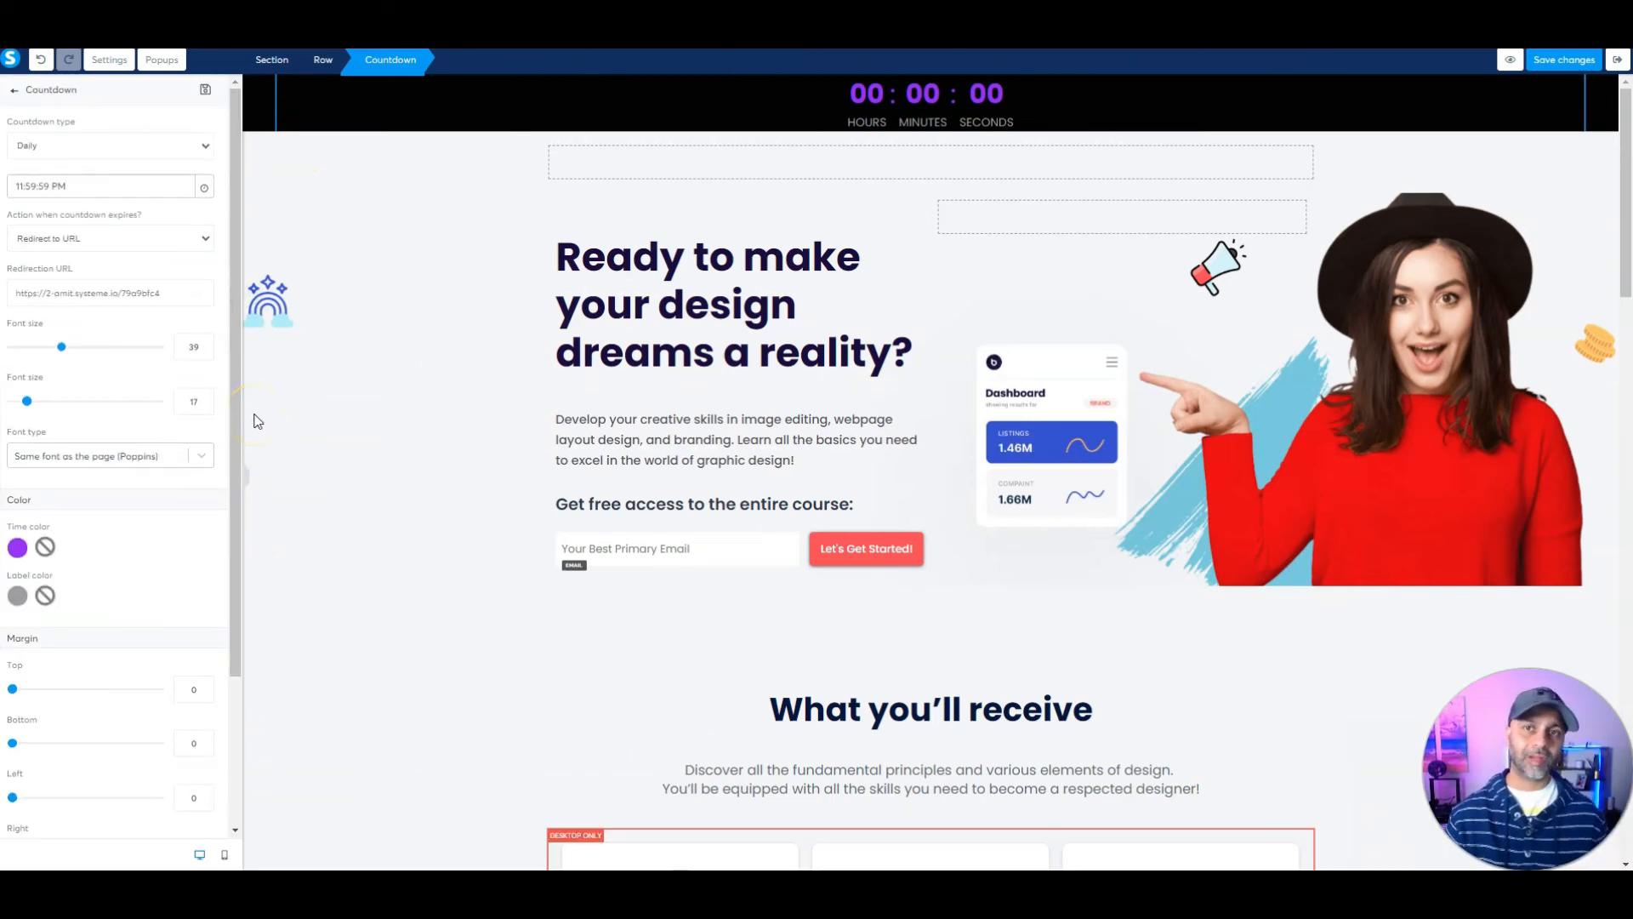
pyautogui.click(1564, 59)
pyautogui.click(1620, 65)
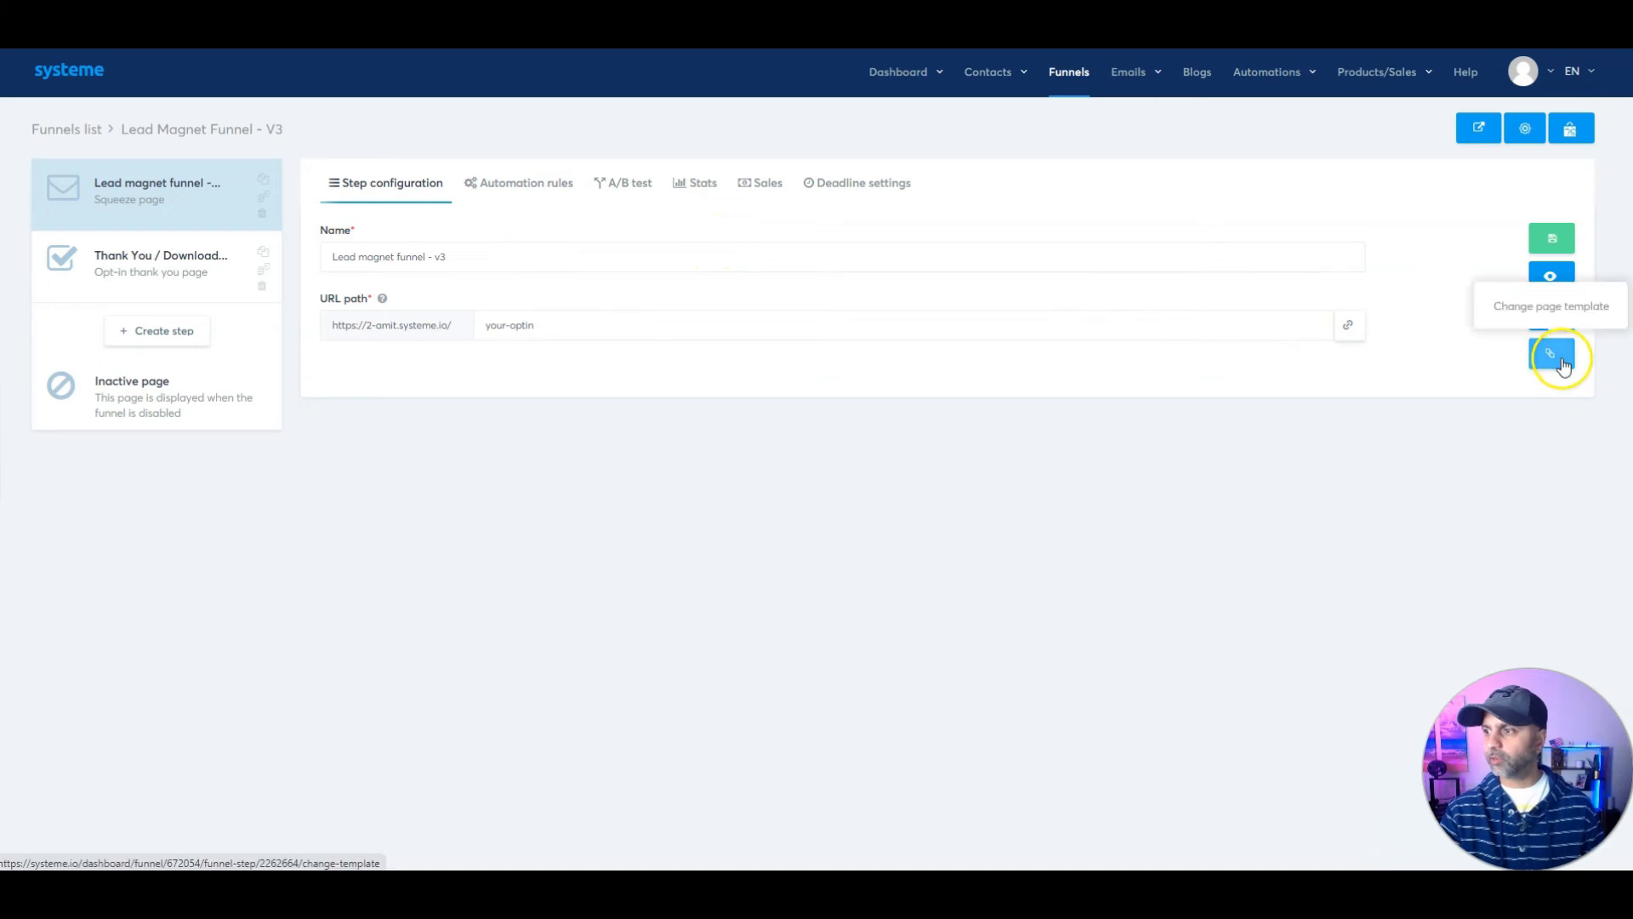
# Step: Open the live squeeze page and look it over from the running countdown down to the footer
pyautogui.click(1349, 325)
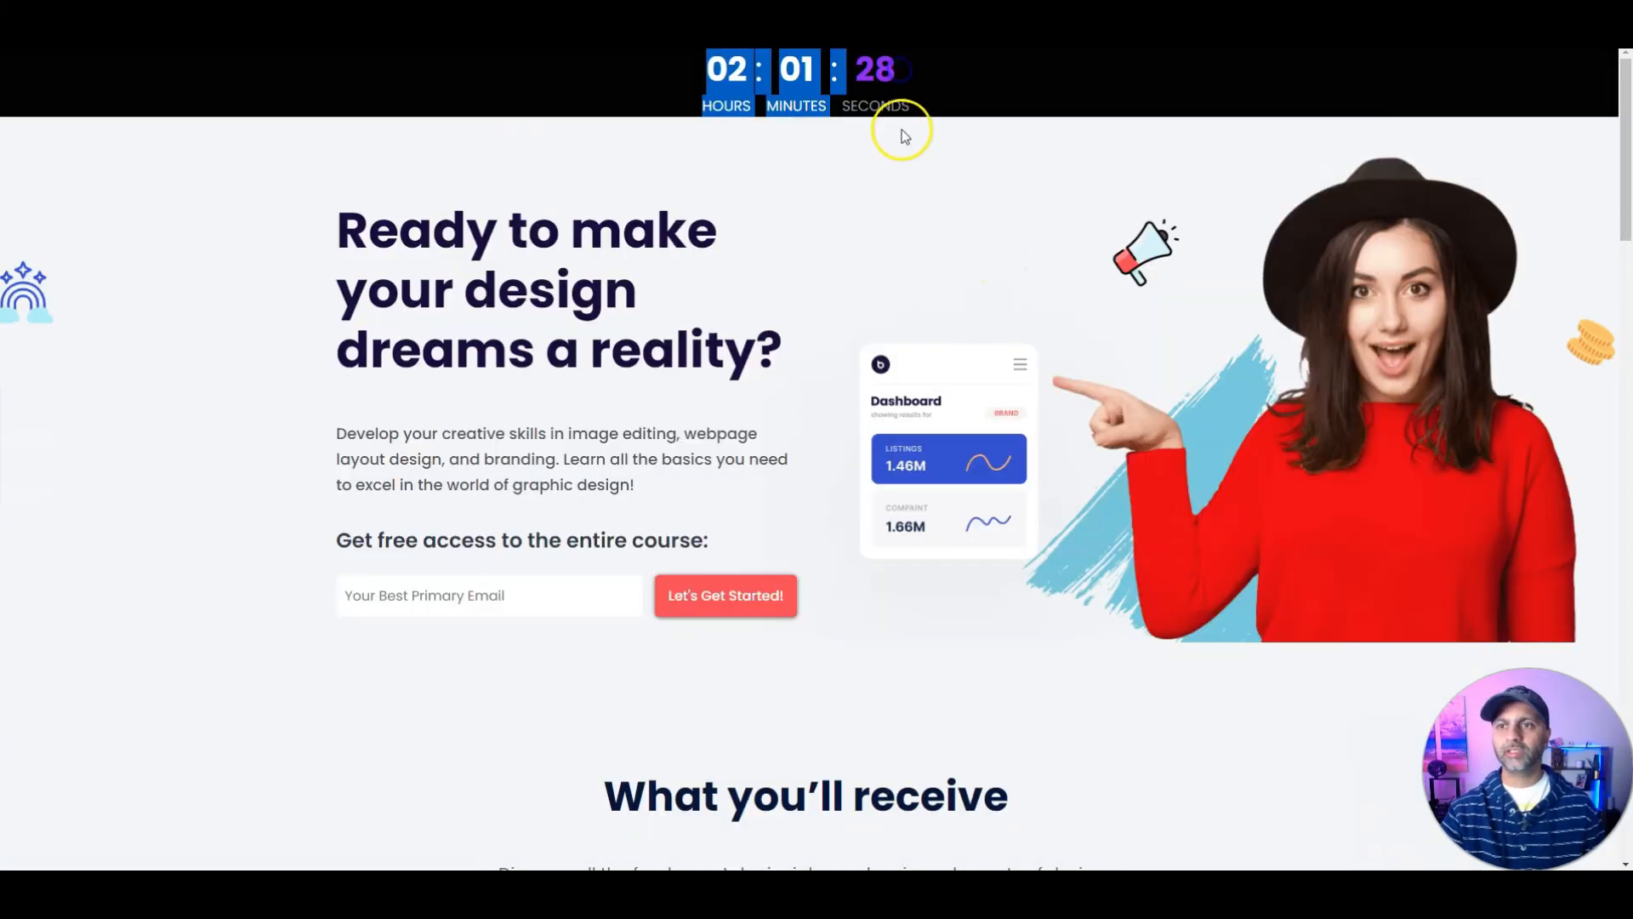
pyautogui.click(907, 122)
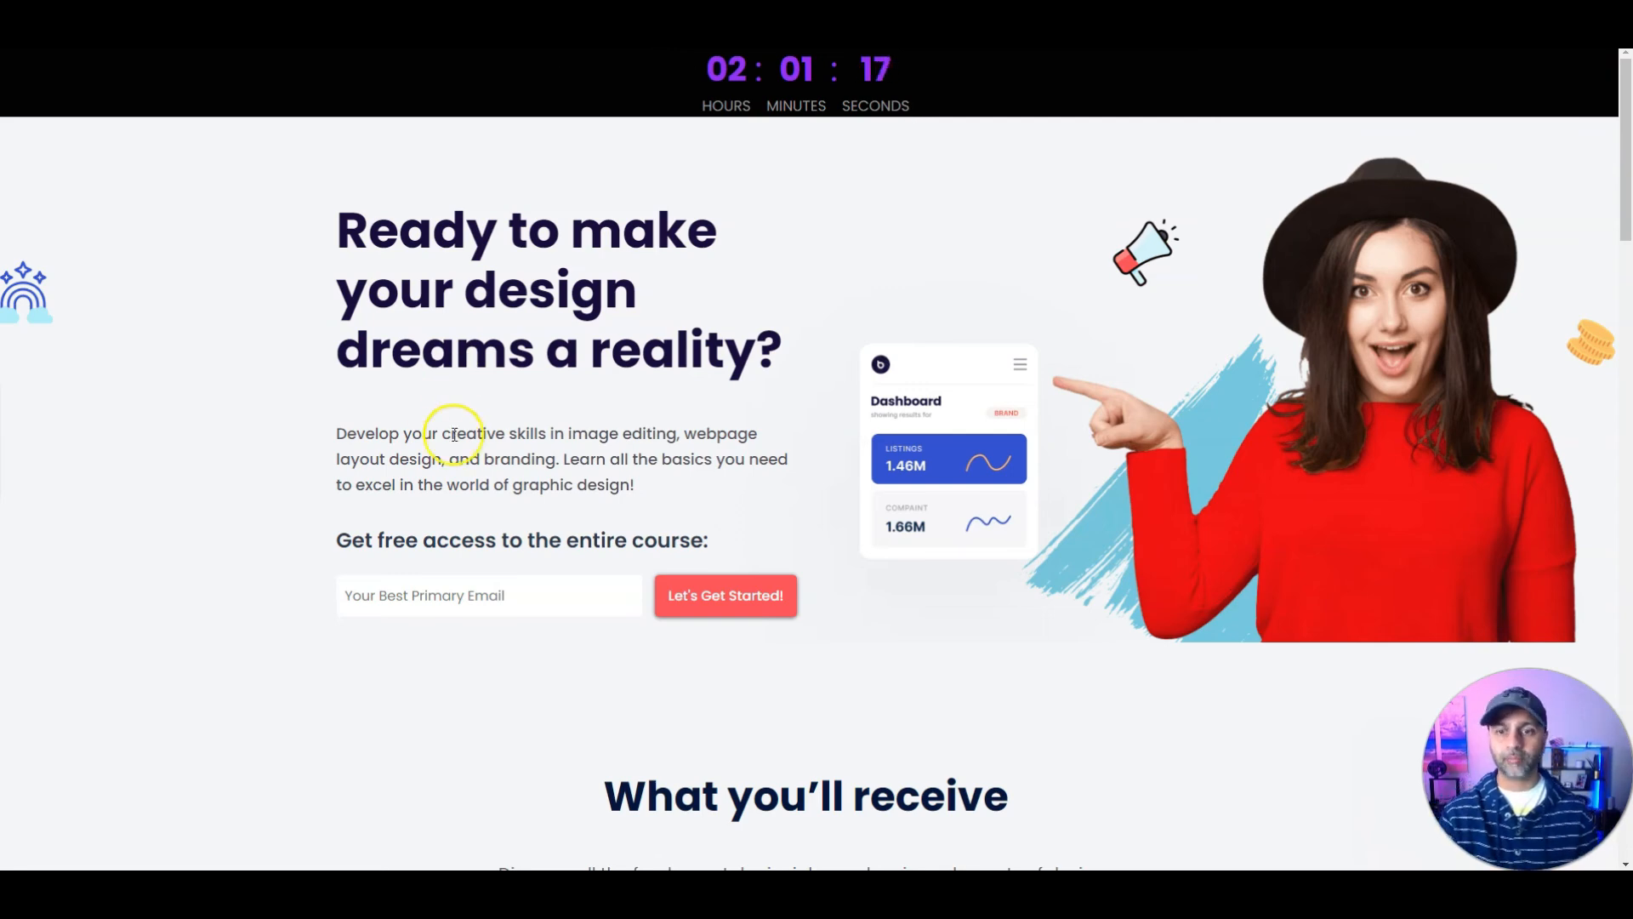
pyautogui.scroll(-15, 703, 309)
pyautogui.scroll(-5, 705, 304)
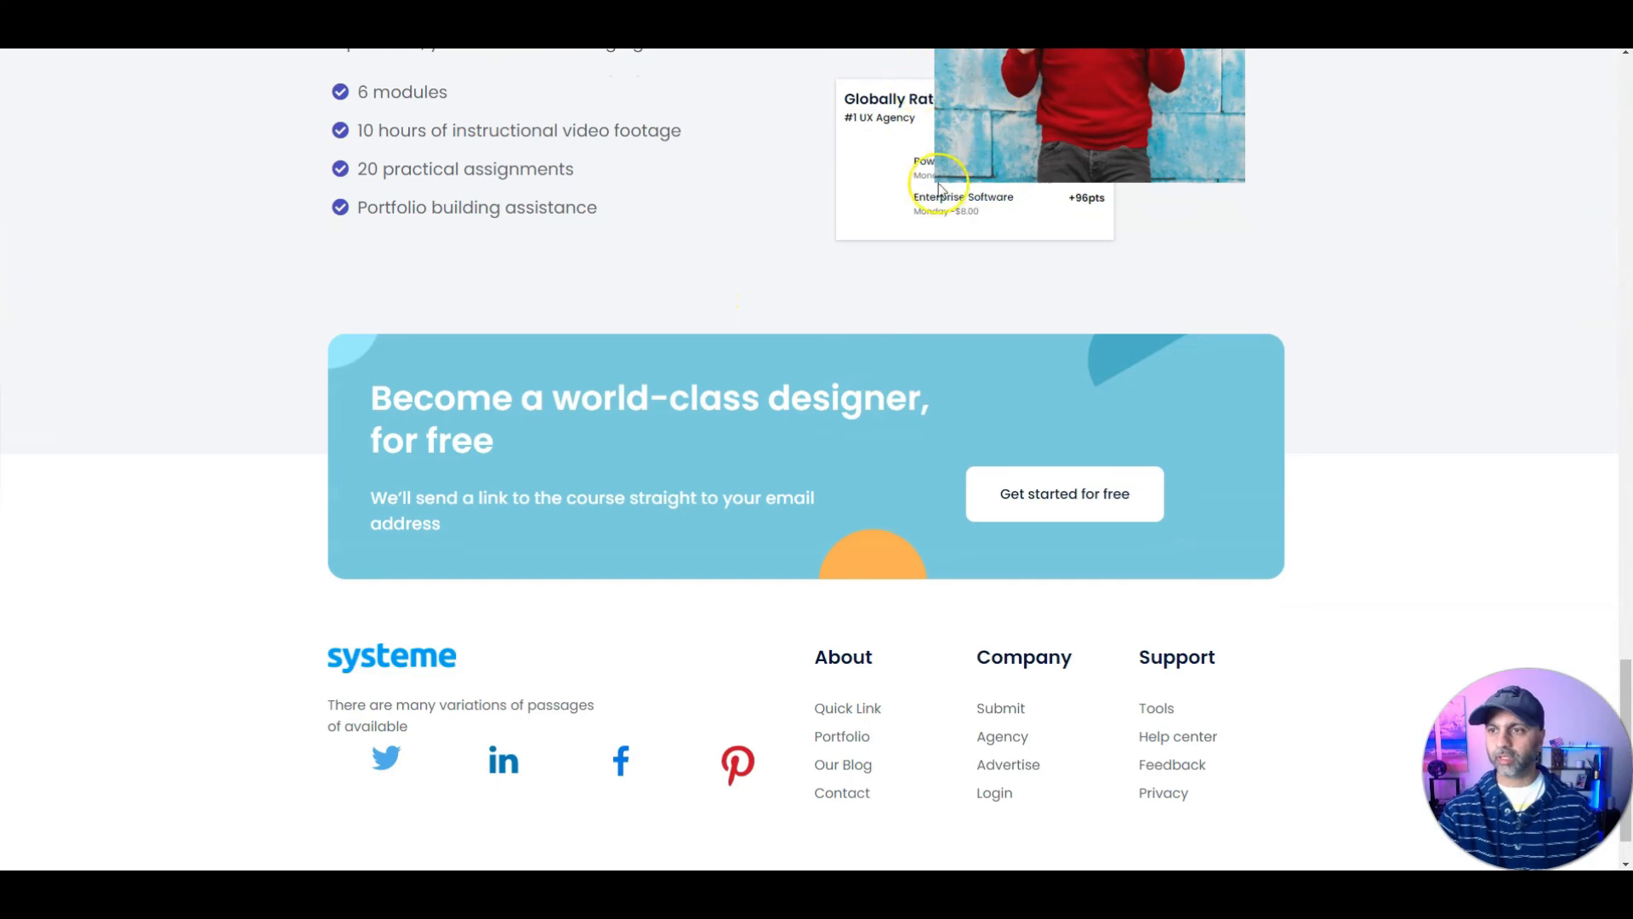
pyautogui.scroll(-1, 1059, 333)
pyautogui.scroll(20, 1060, 333)
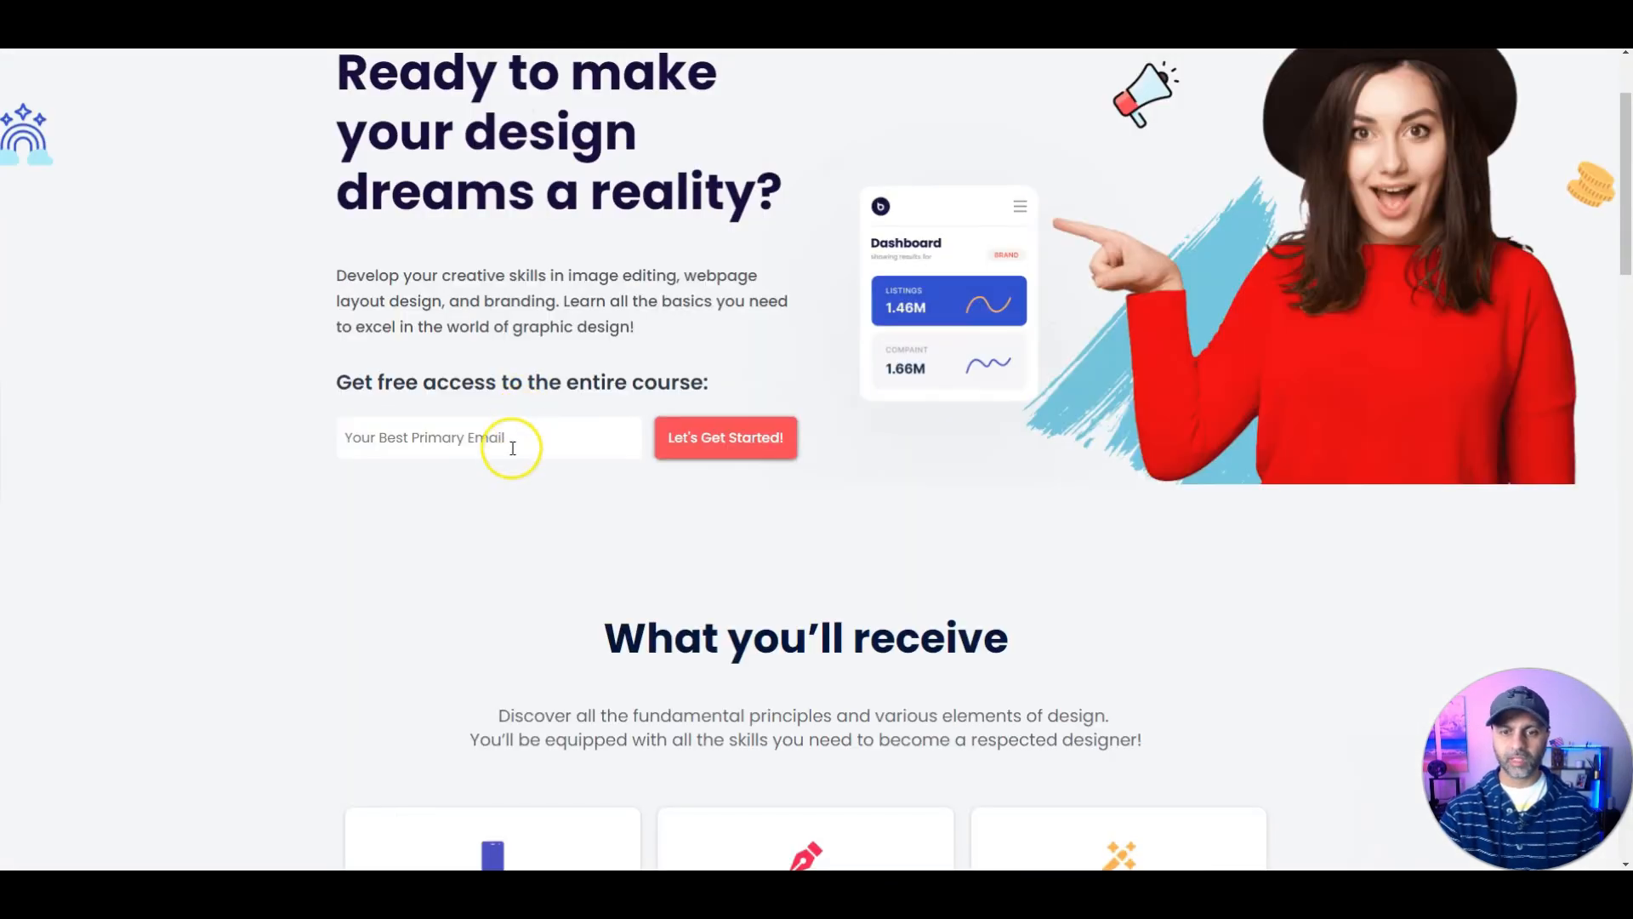
# Step: Enter a test e-mail address in the squeeze page's opt-in form and open that address's inbox on yopmail.com
pyautogui.click(512, 449)
pyautogui.write('dfkjsh')
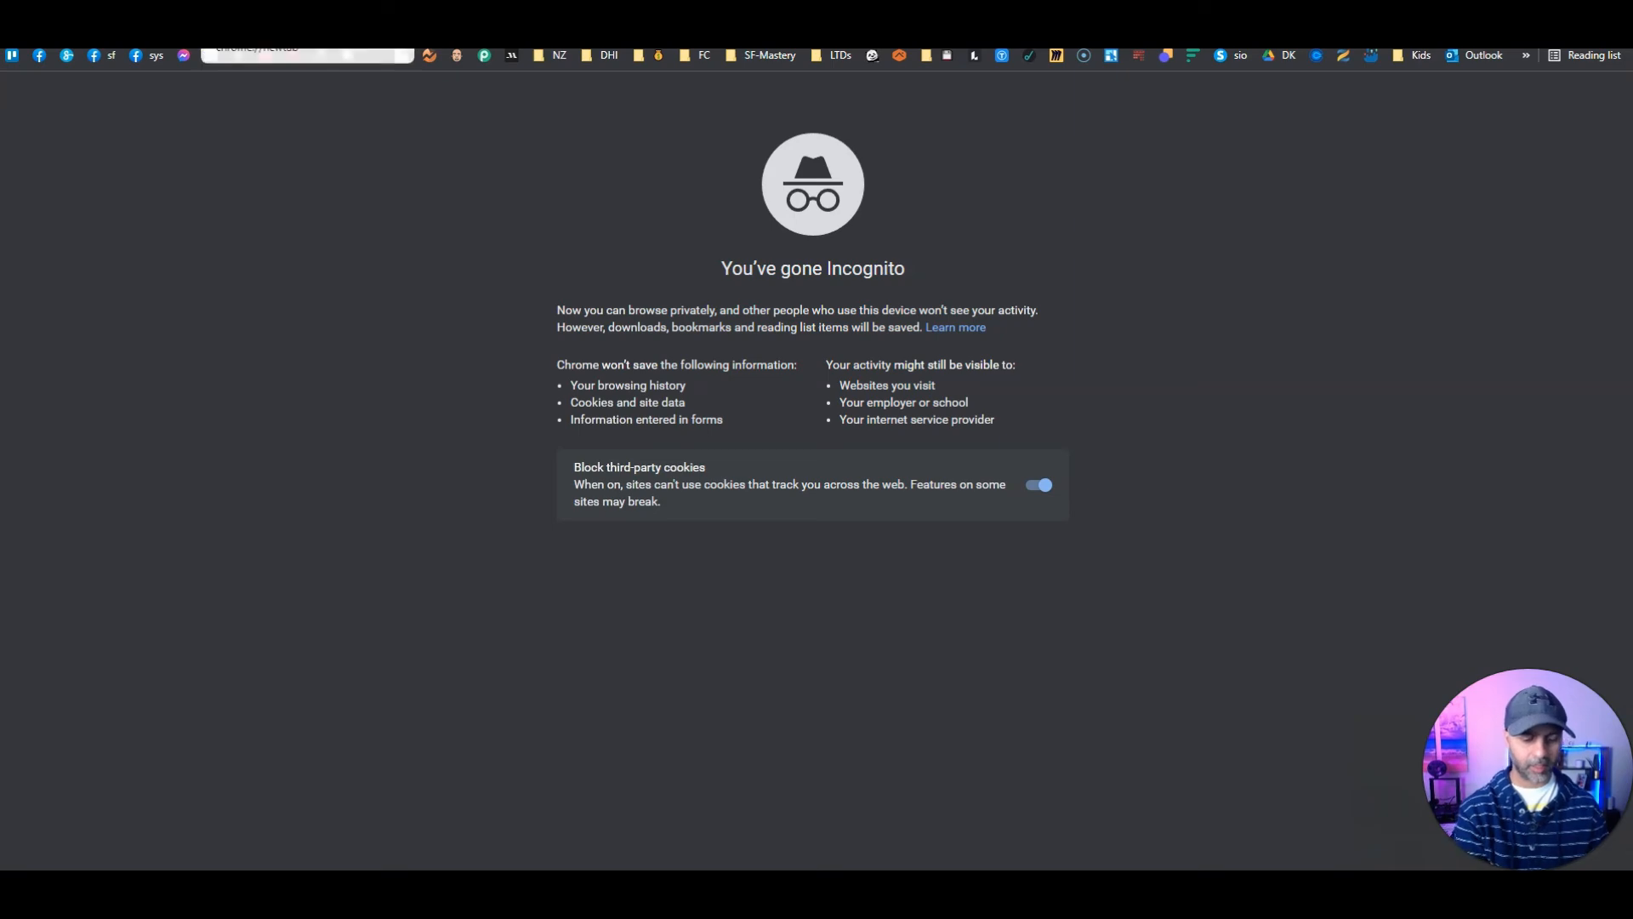
pyautogui.write('yopmail.com')
pyautogui.press('Return')
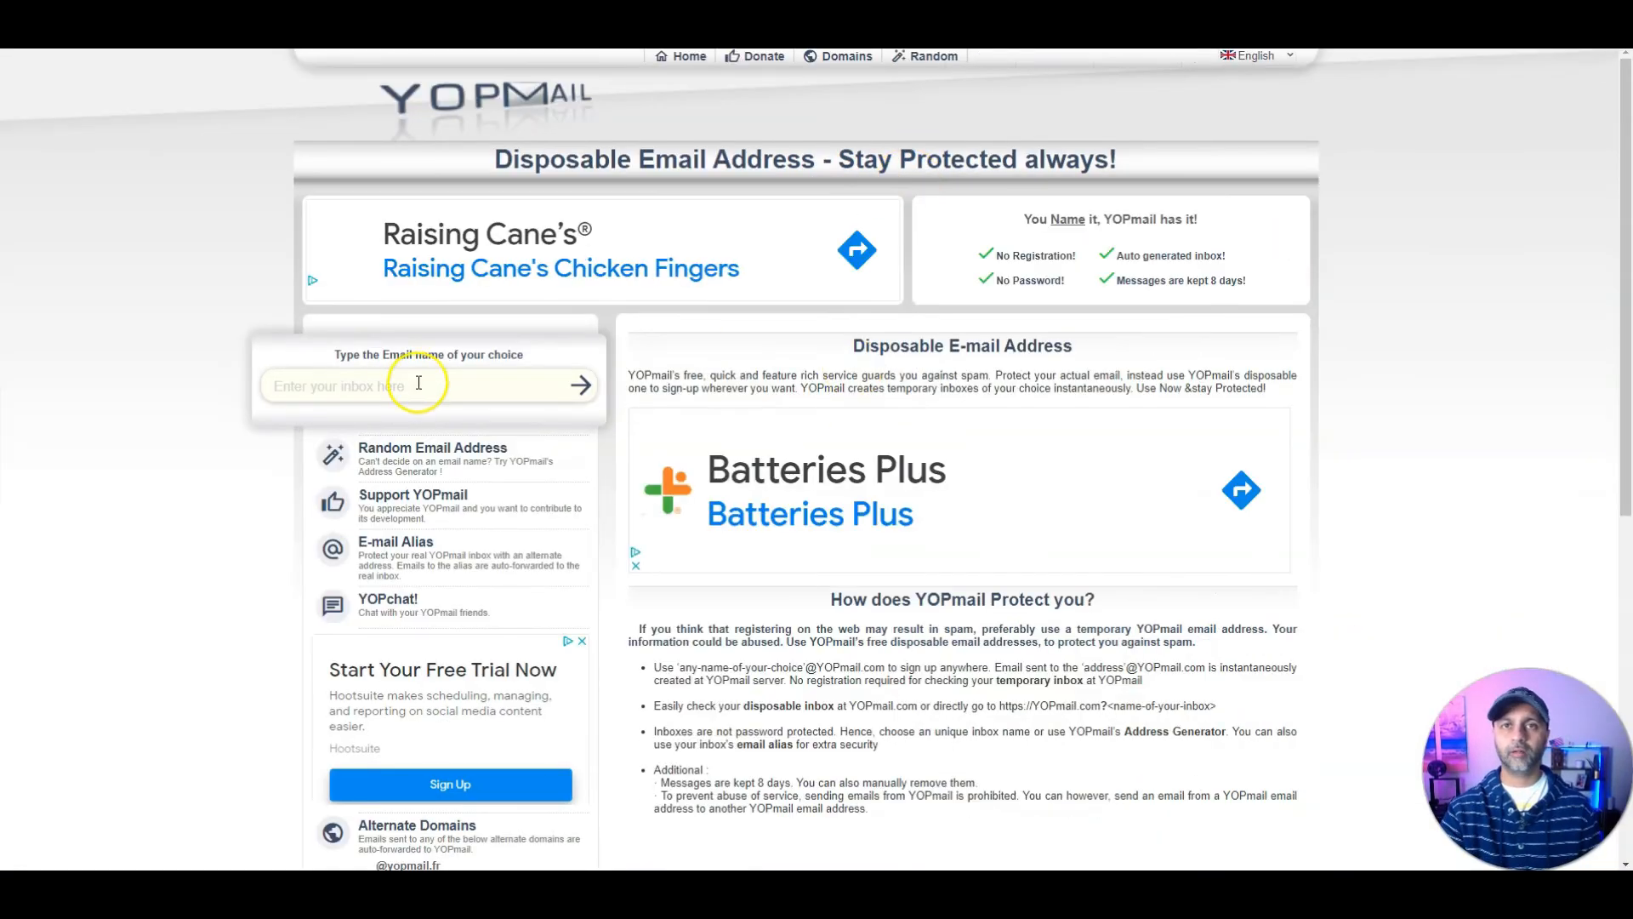
pyautogui.click(463, 386)
pyautogui.hotkey('ctrl', 'v')
pyautogui.click(562, 387)
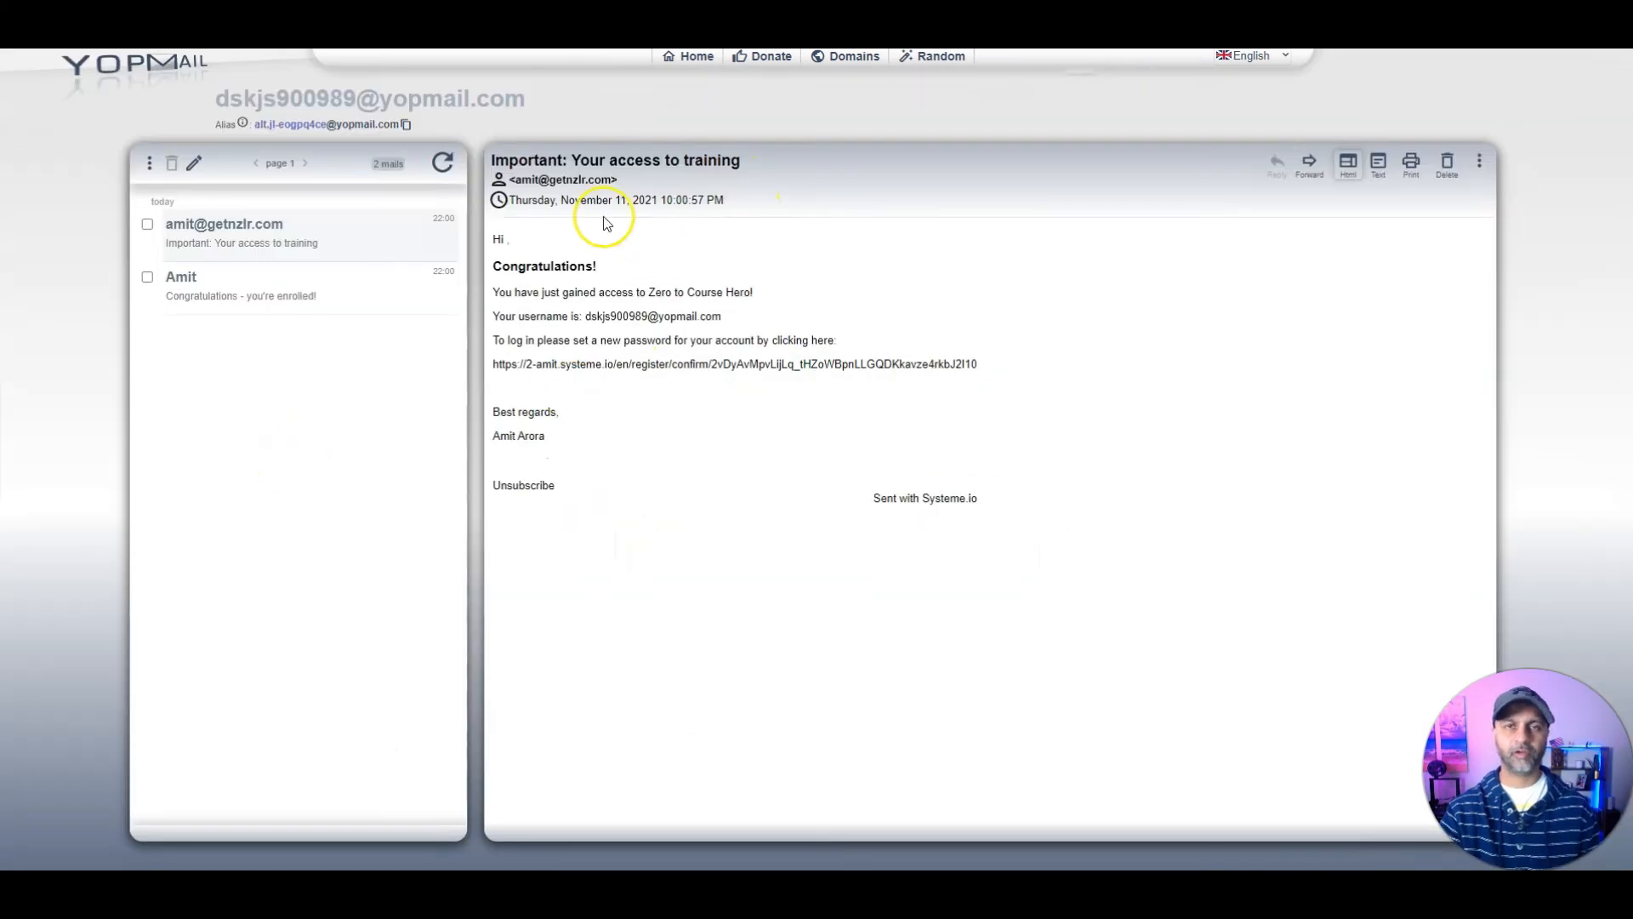
# Step: Read the "Congratulations - you're enrolled!" email and open the password setup link in "Important: Your access to training"
pyautogui.click(289, 299)
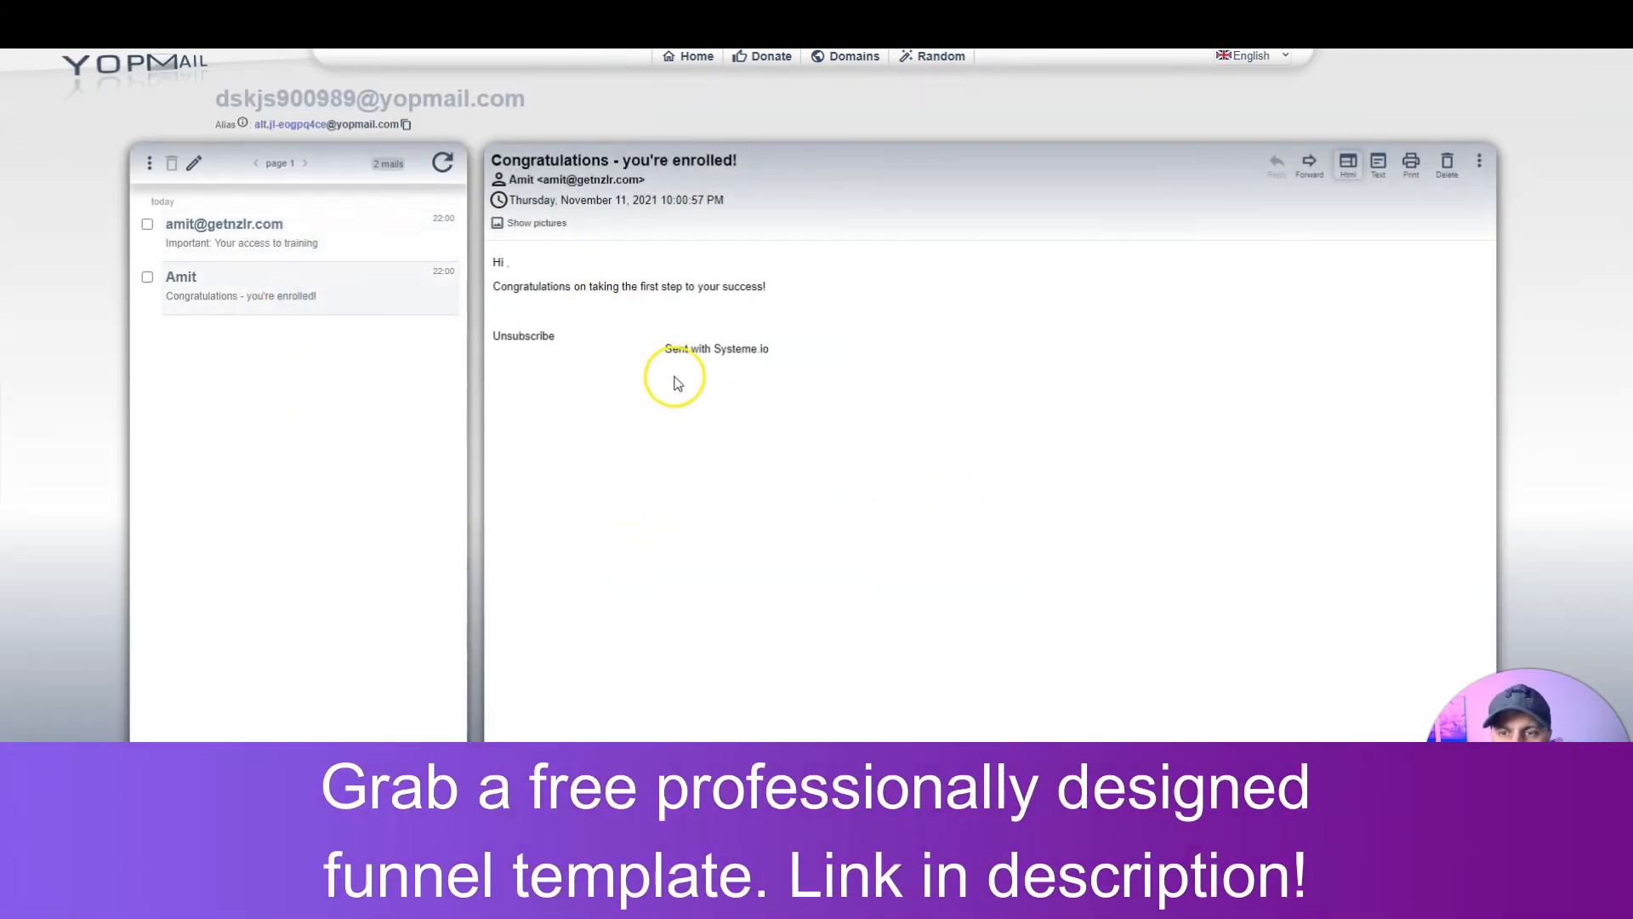
pyautogui.click(289, 228)
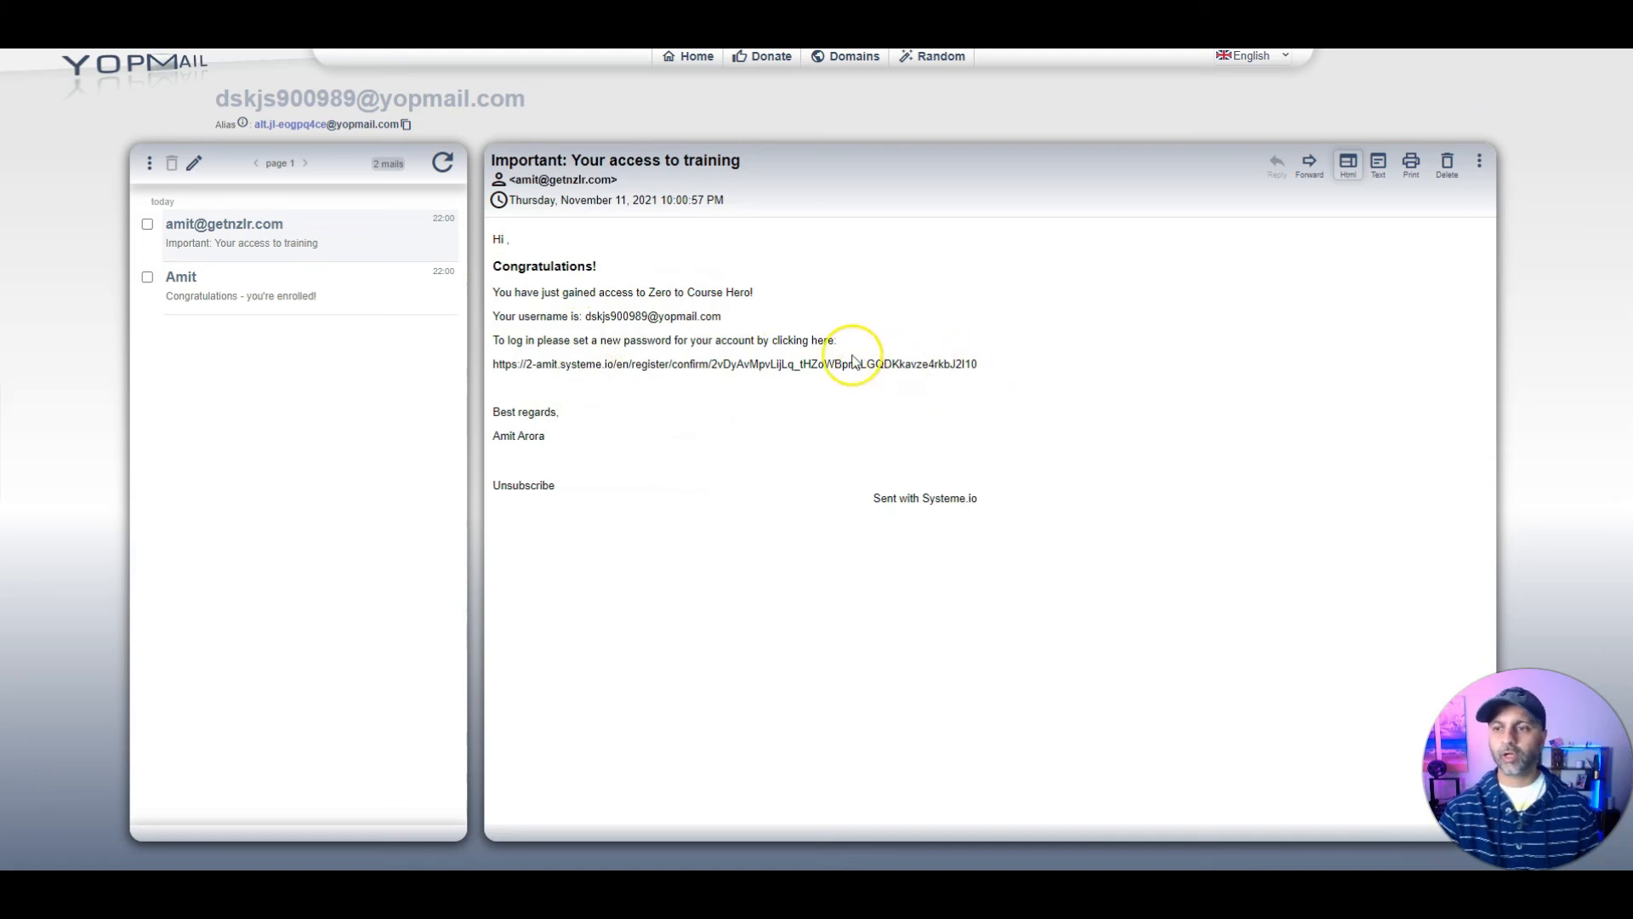
pyautogui.click(680, 367)
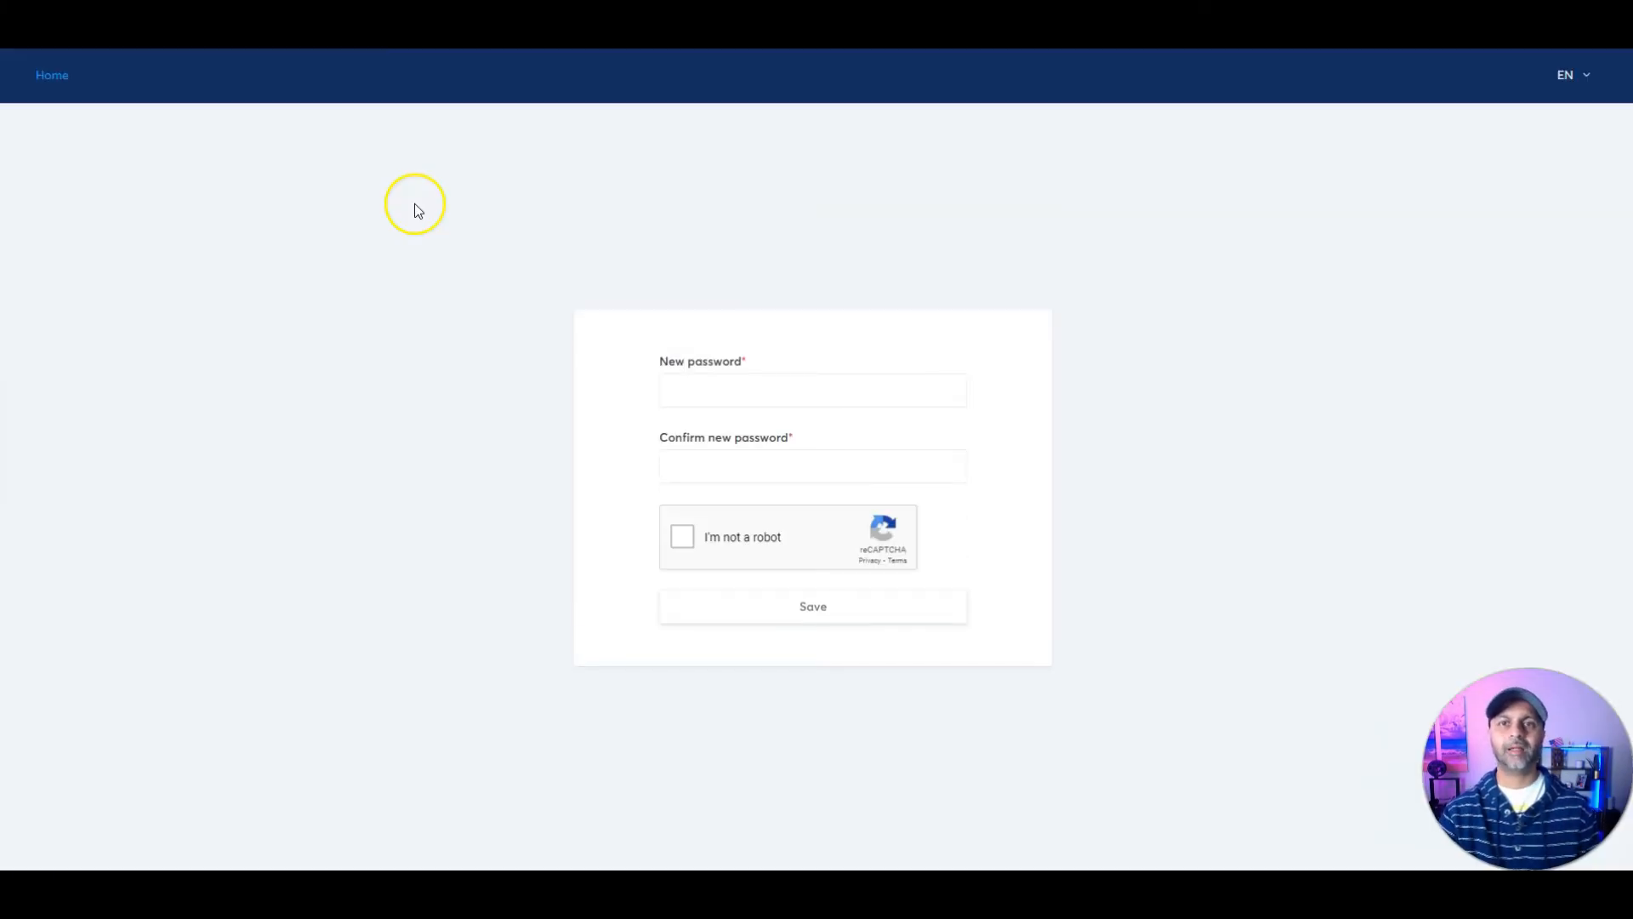
# Step: Enter the new account password and repeat it in the confirmation field
pyautogui.click(738, 400)
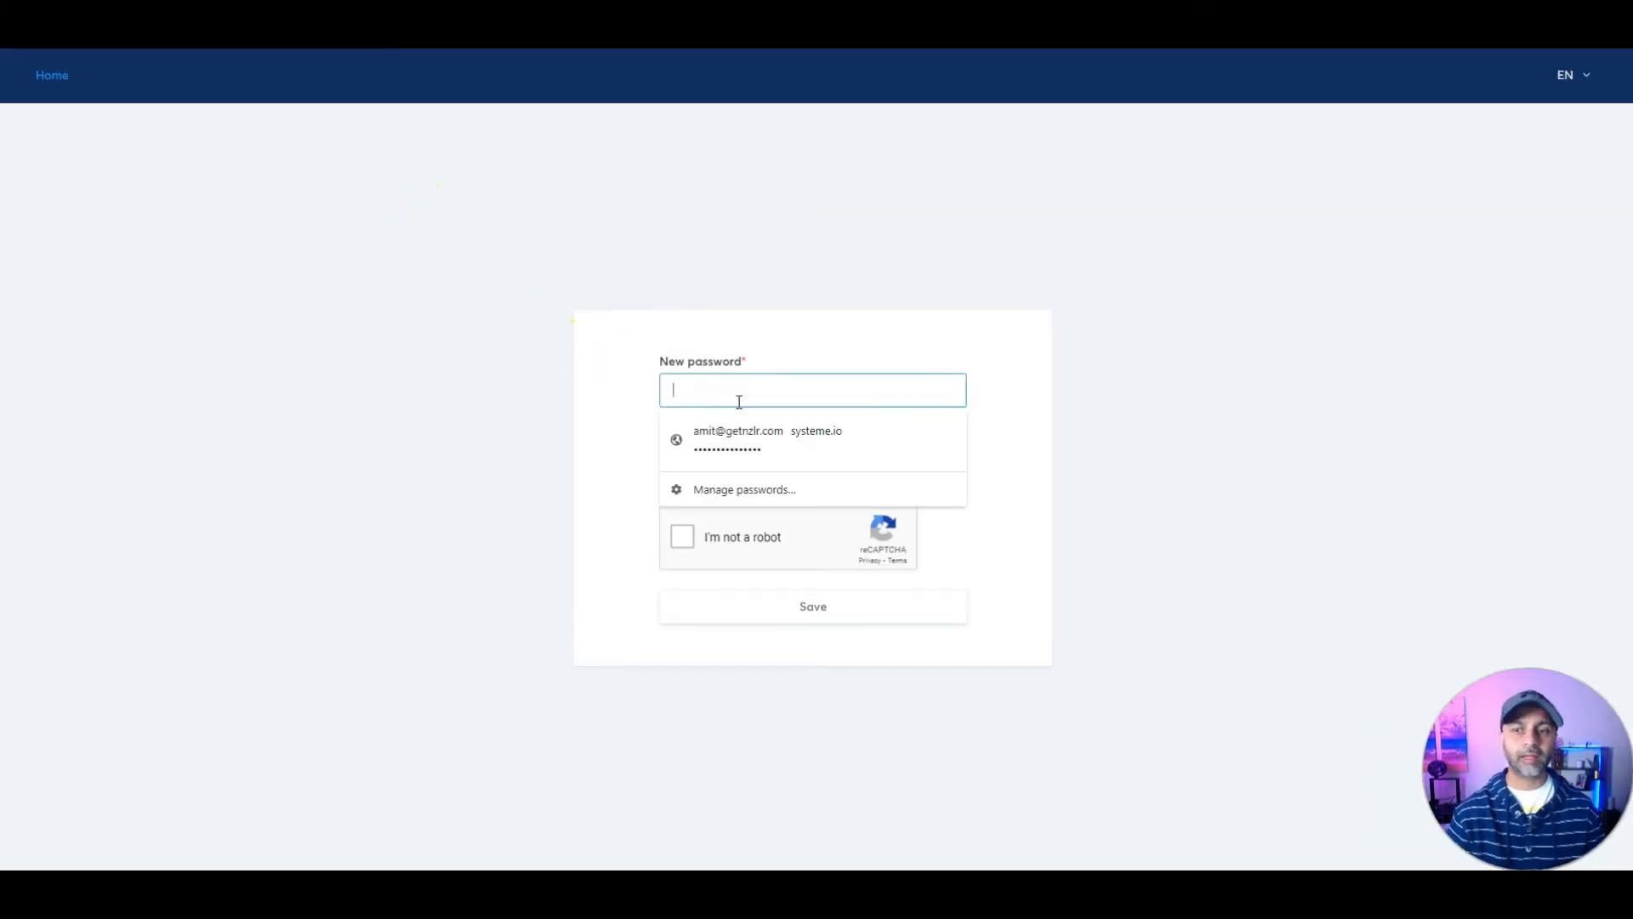
pyautogui.write('•••••')
pyautogui.press('Tab')
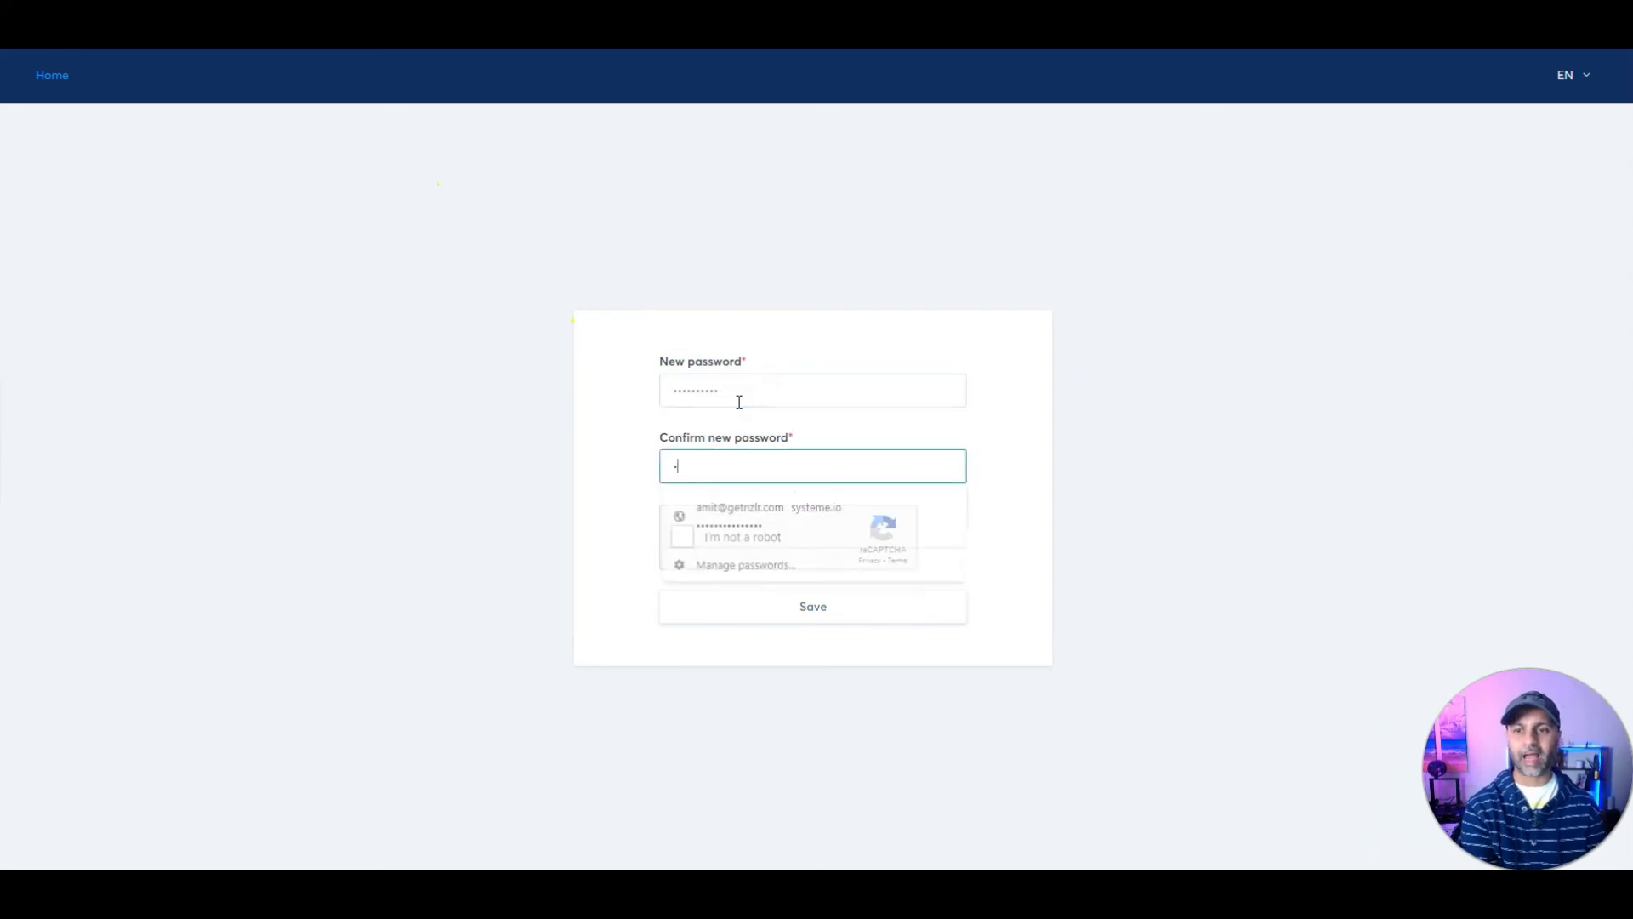
pyautogui.write('••••')
pyautogui.press('Tab')
# Step: Complete the reCAPTCHA by selecting the images with bridges, and save the new password to reach the enrollments
pyautogui.press('space')
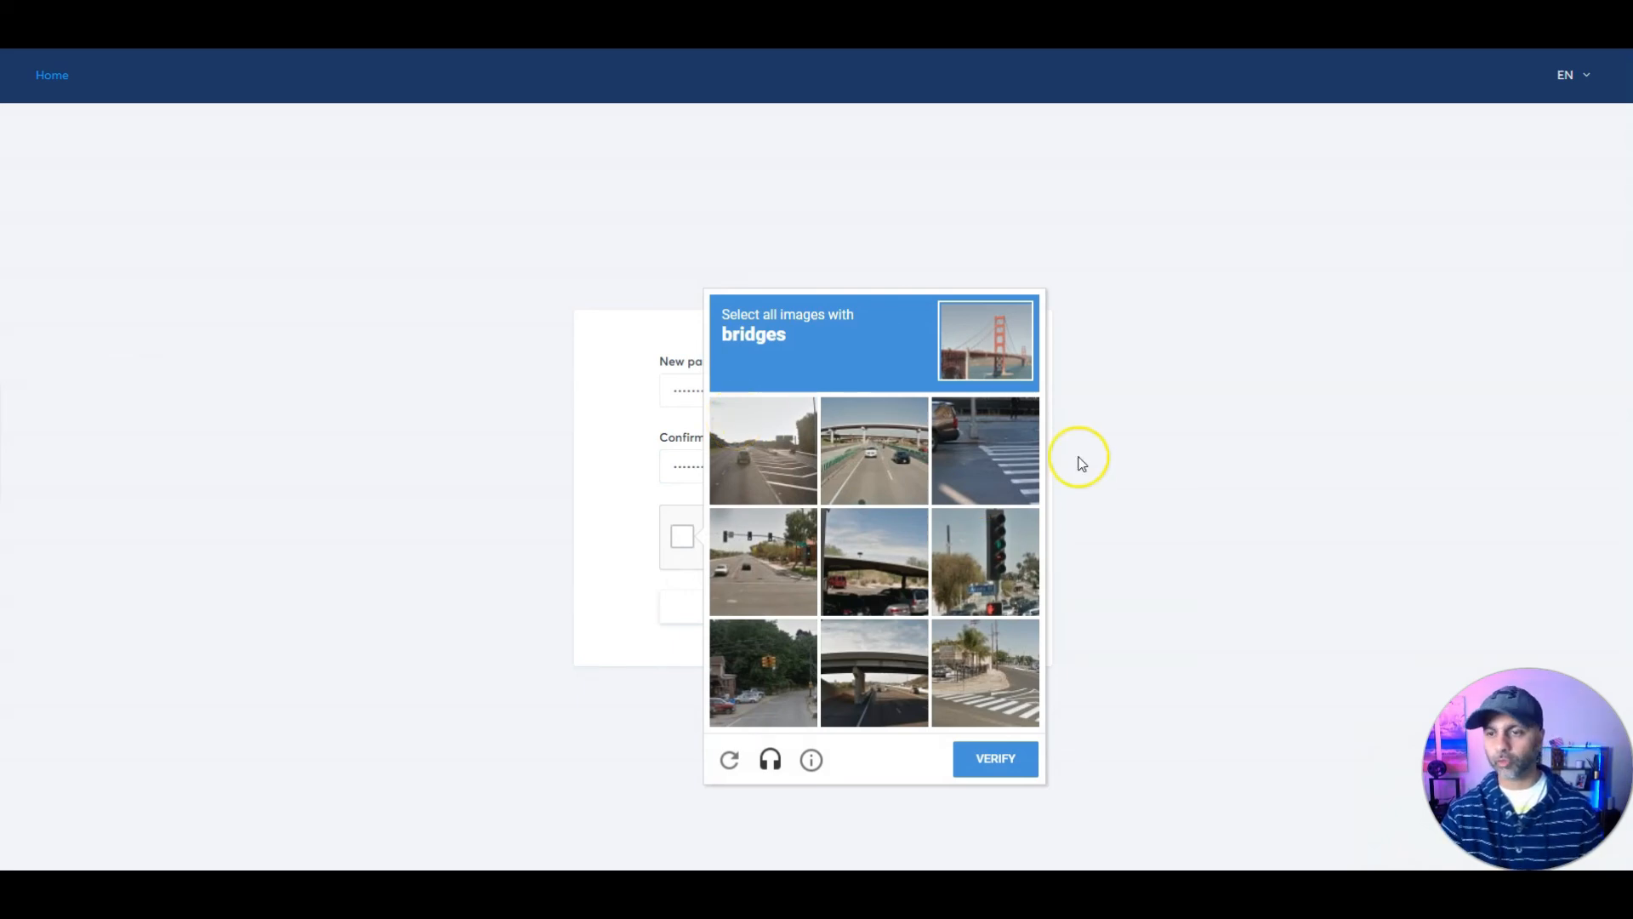
pyautogui.click(861, 569)
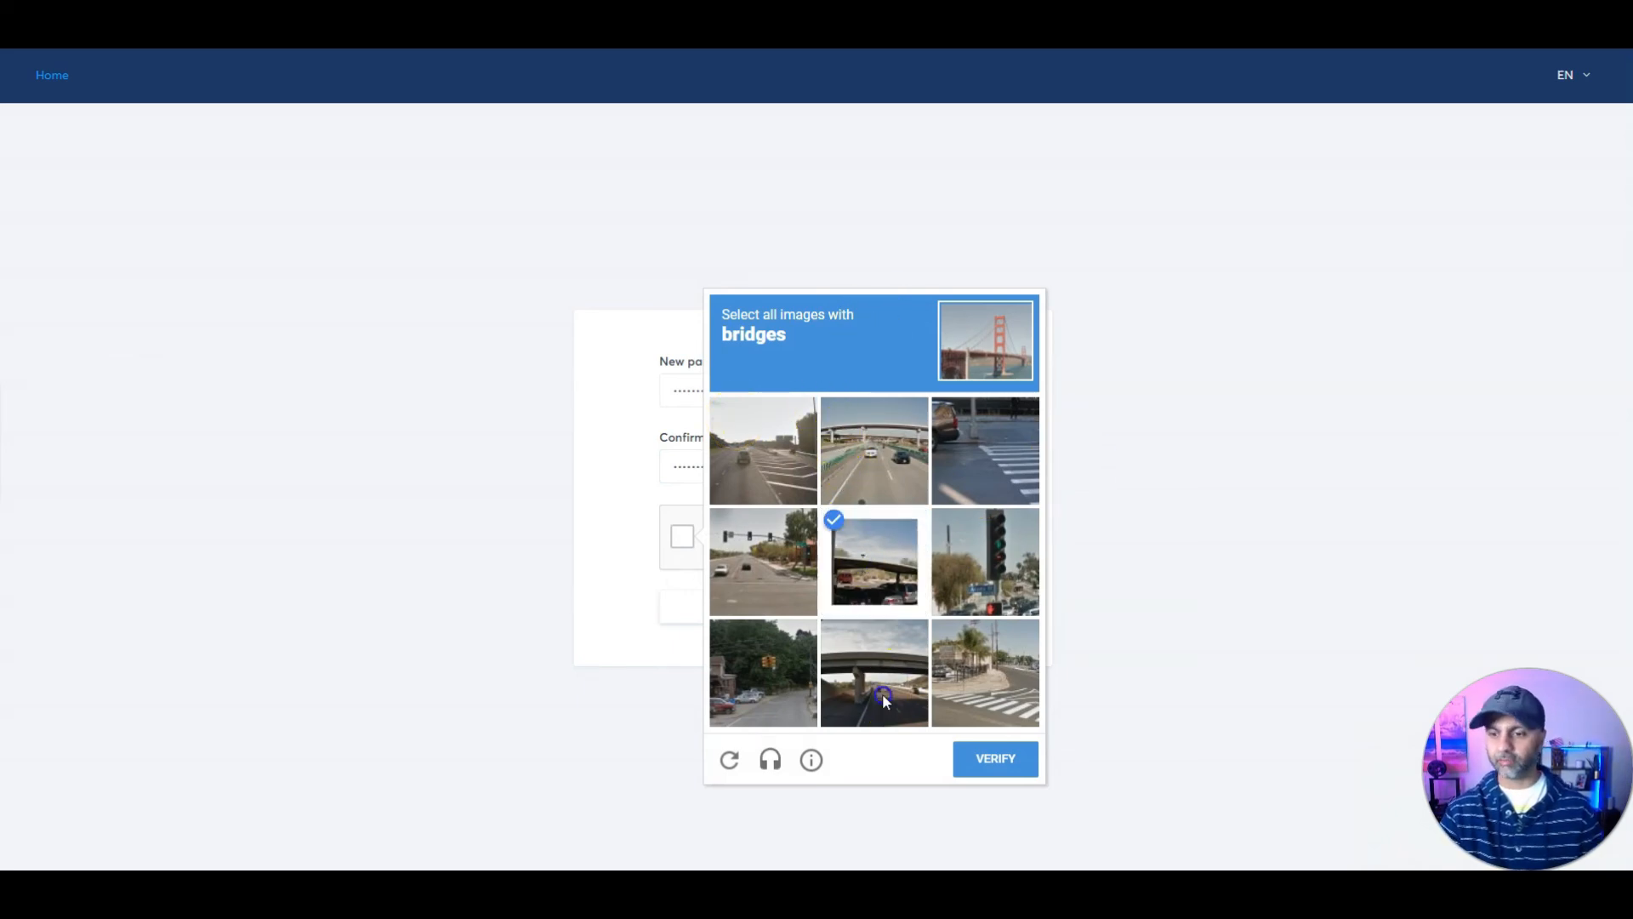
pyautogui.click(881, 693)
pyautogui.click(994, 759)
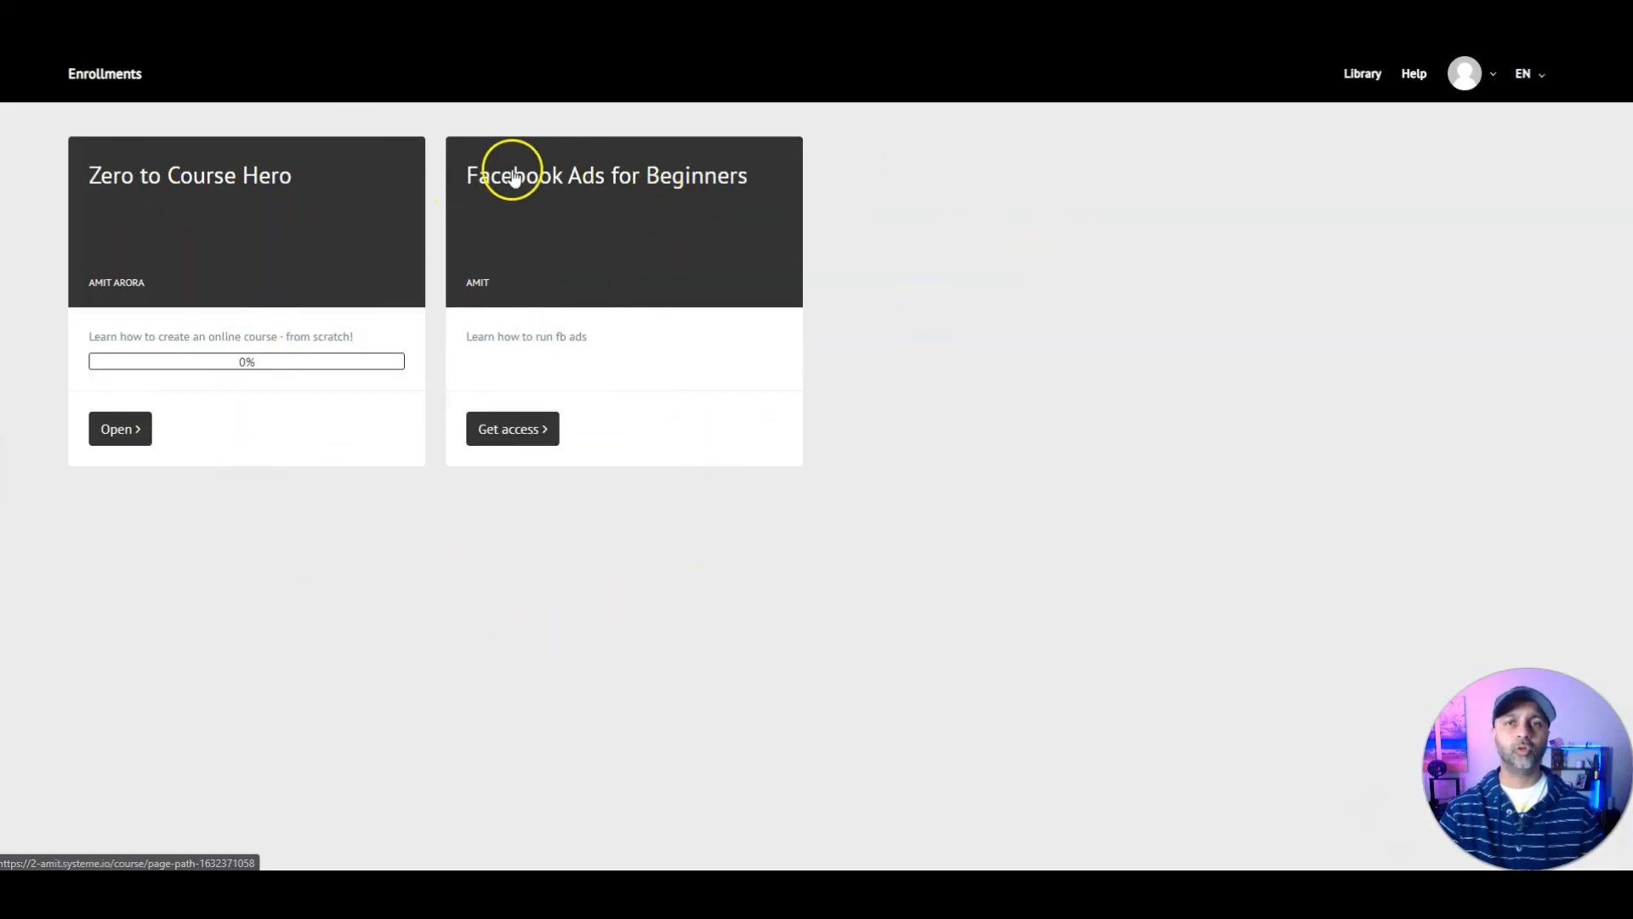
# Step: Request access to Facebook Ads for Beginners and look through its sales page and the order page behind it
pyautogui.click(555, 439)
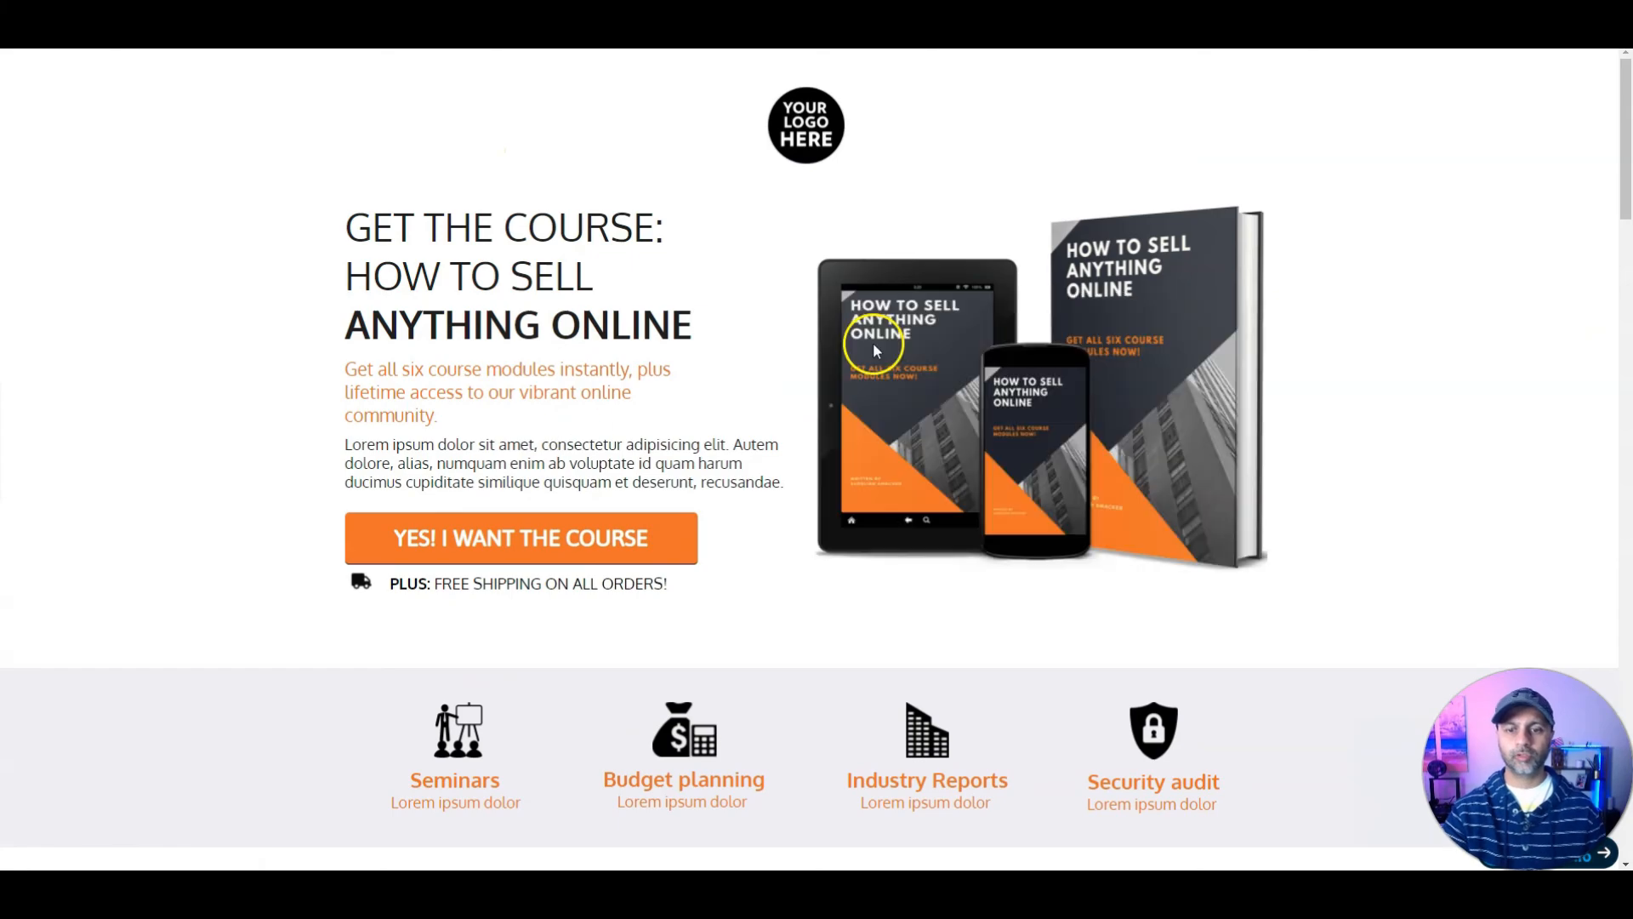
pyautogui.click(546, 561)
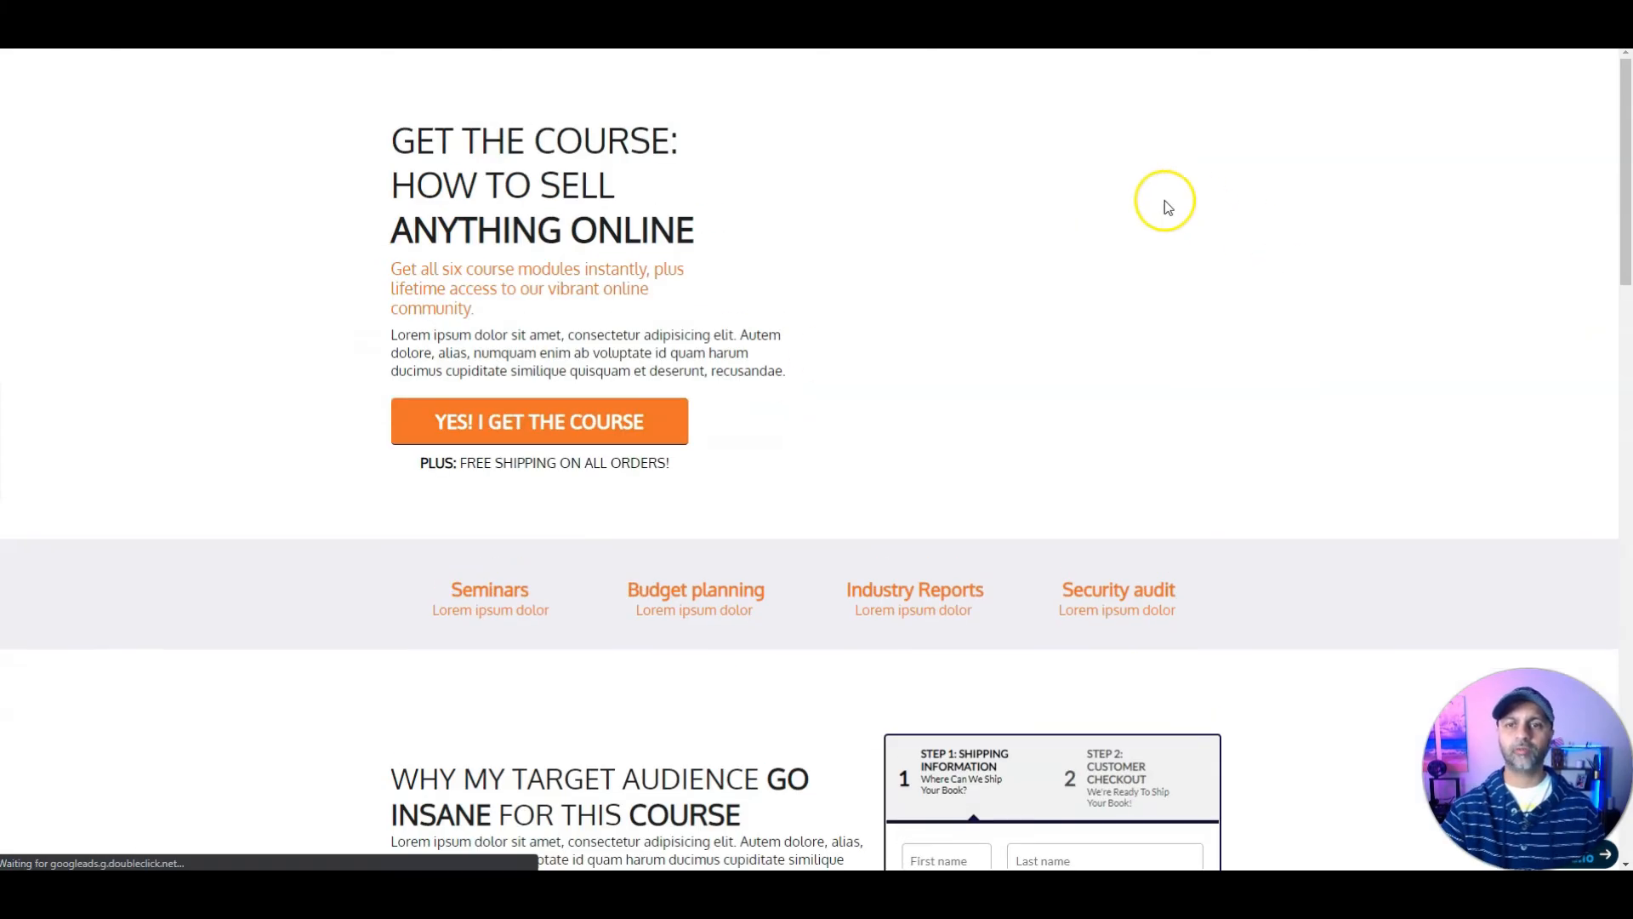
pyautogui.scroll(-7, 745, 512)
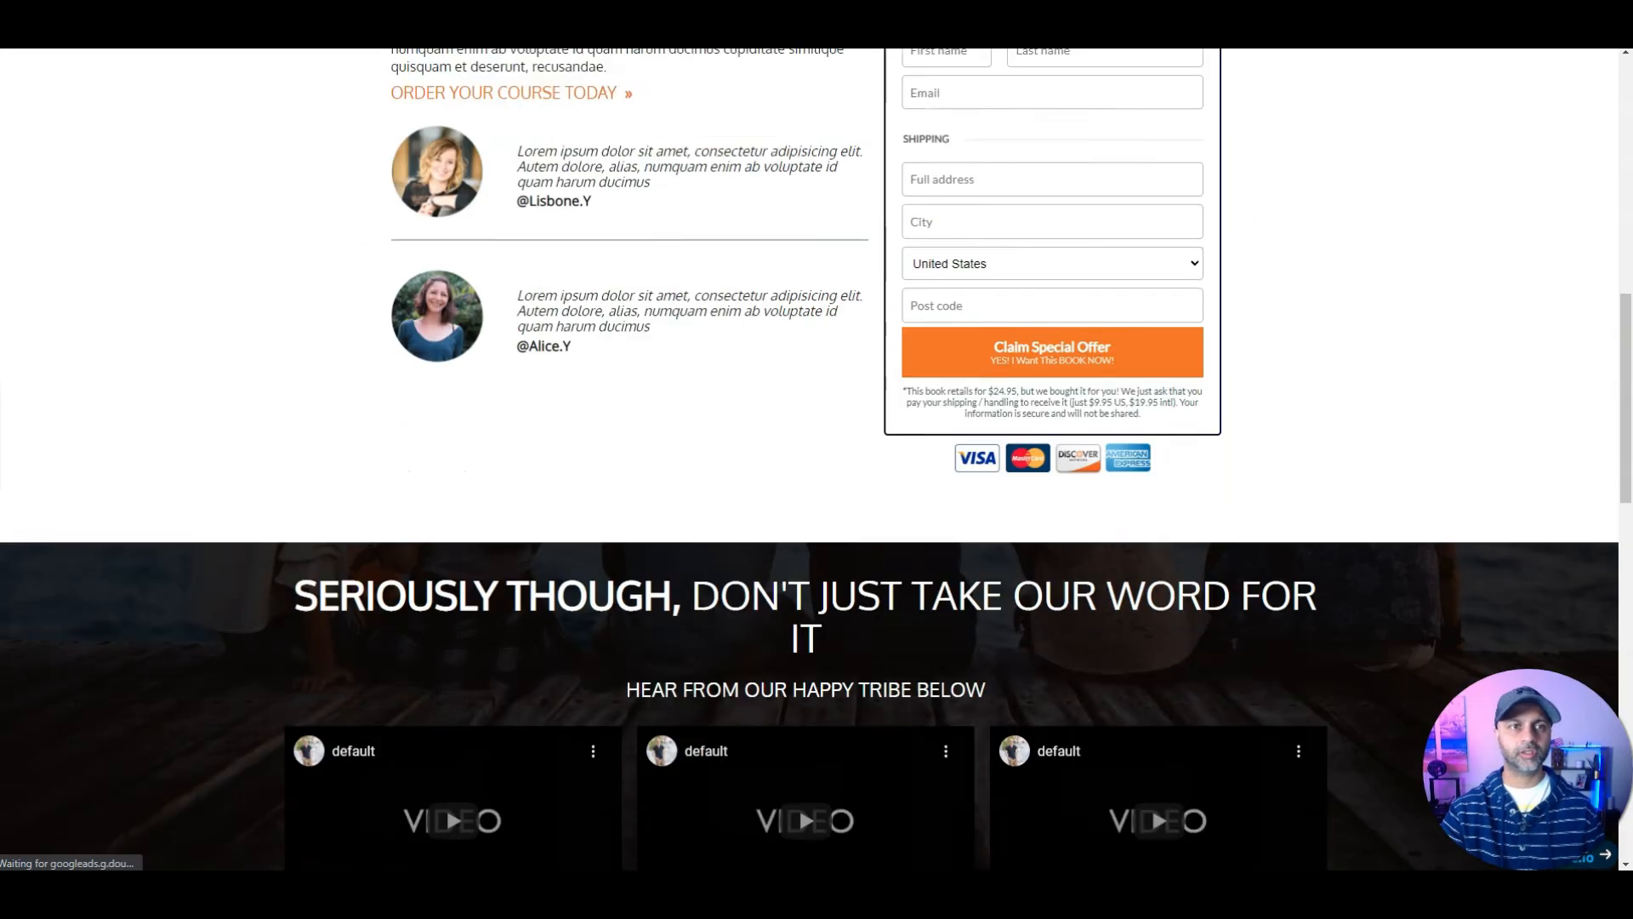
pyautogui.scroll(6, 396, 254)
pyautogui.scroll(-5, 775, 602)
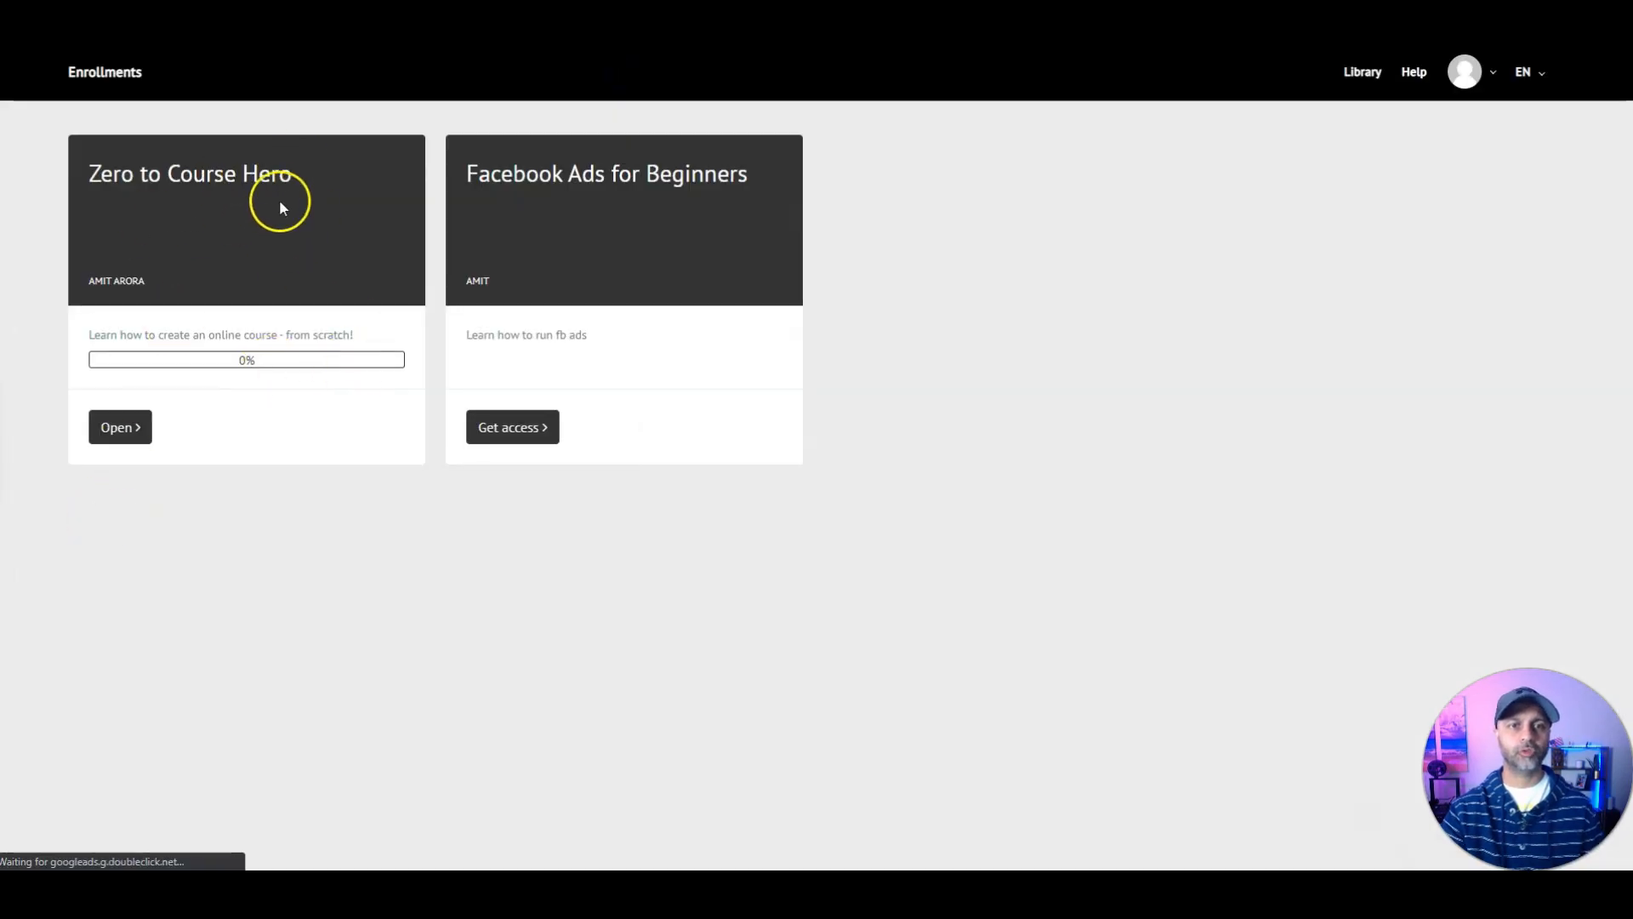
# Step: Open the Zero to Course Hero course, pause its video, and look over the Helpful Resources and the first FAQ answer
pyautogui.click(232, 177)
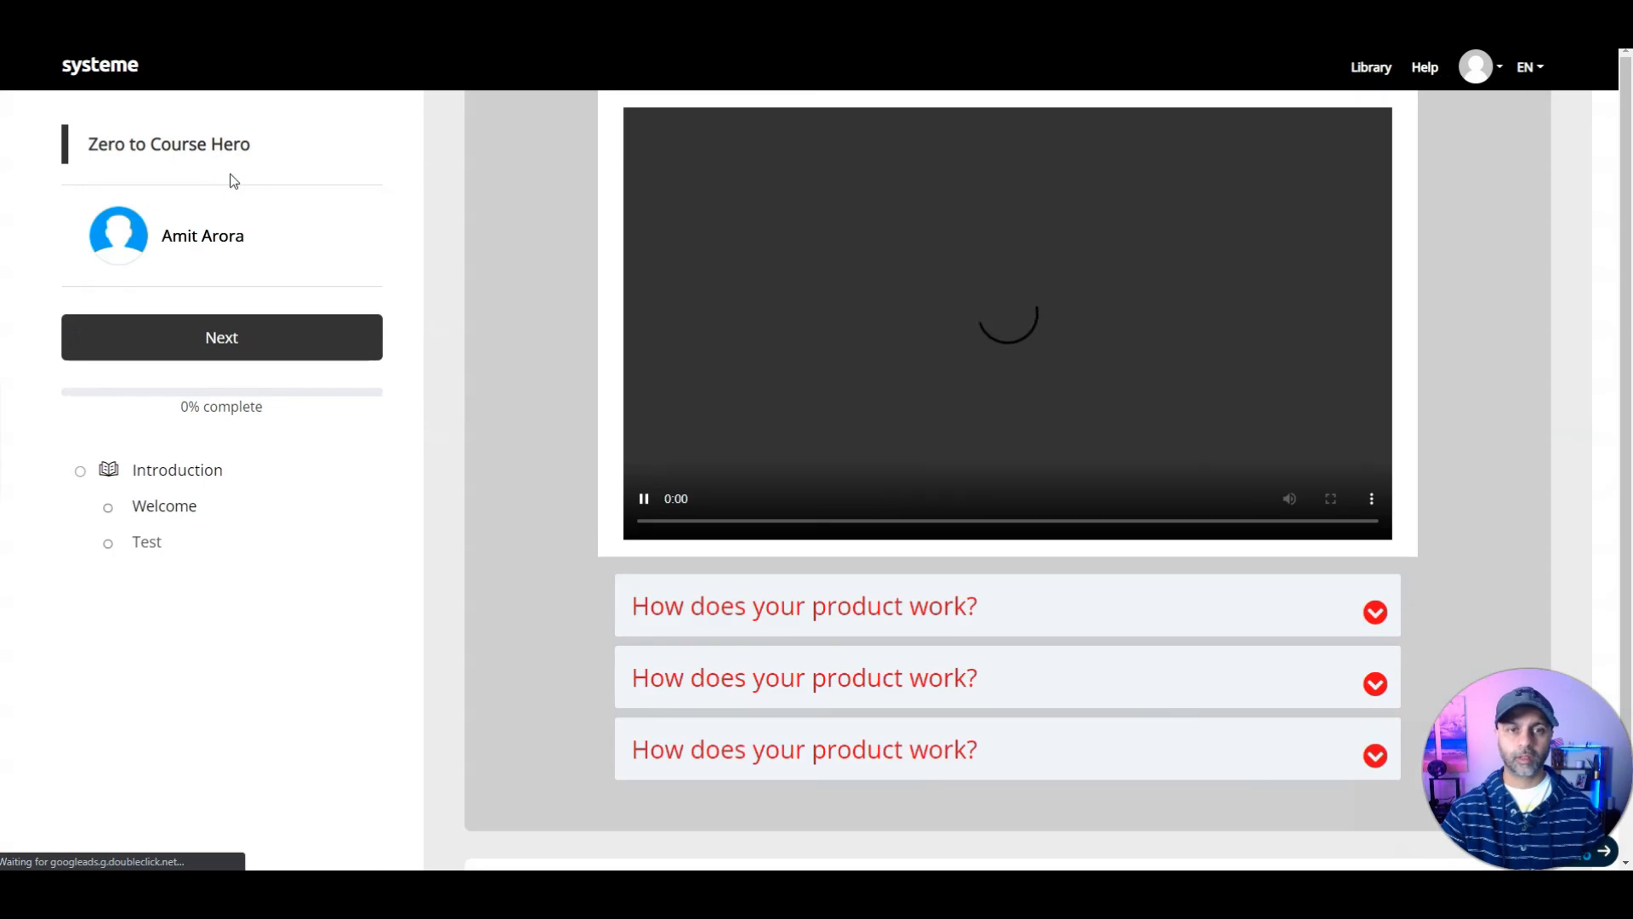
pyautogui.click(688, 483)
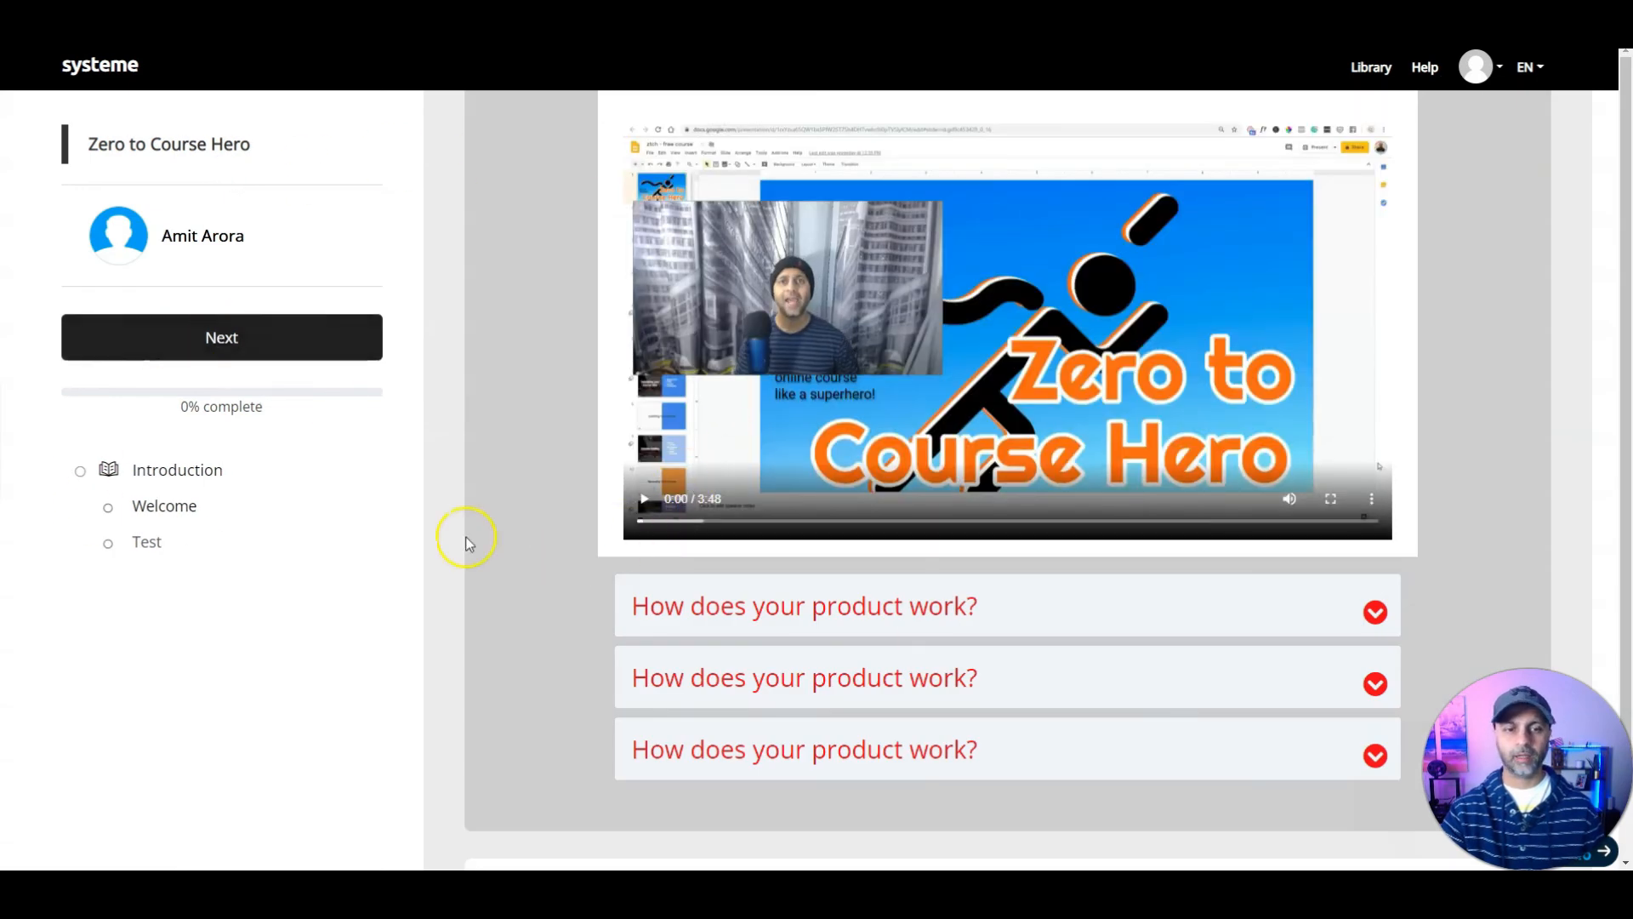
pyautogui.scroll(-5, 891, 254)
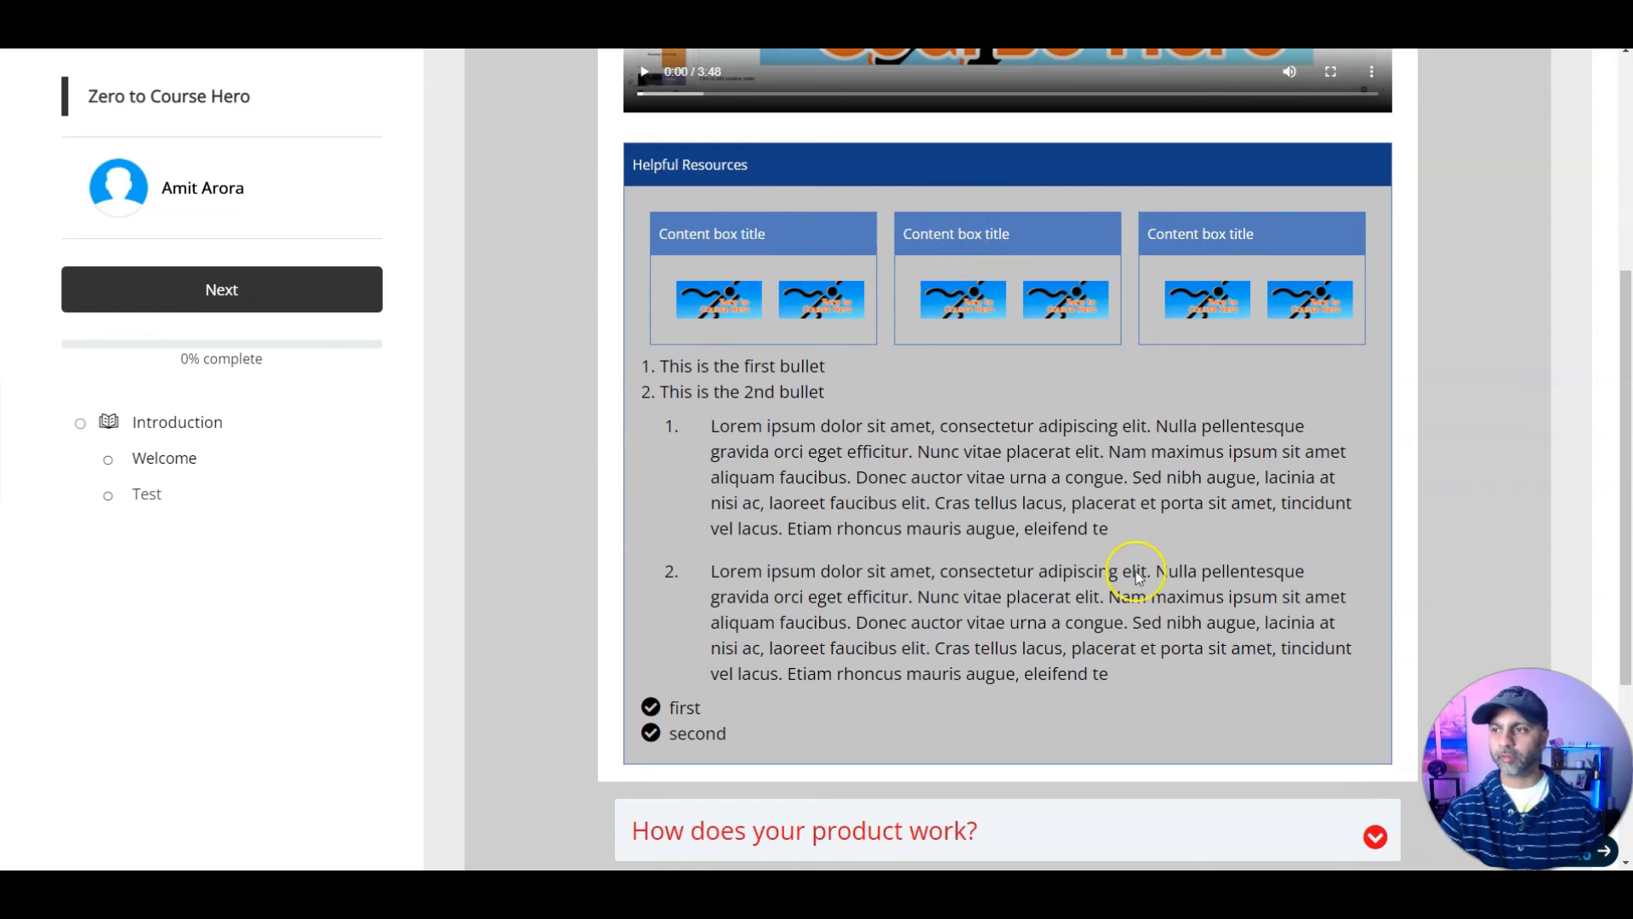
pyautogui.scroll(-4, 857, 417)
pyautogui.click(1120, 479)
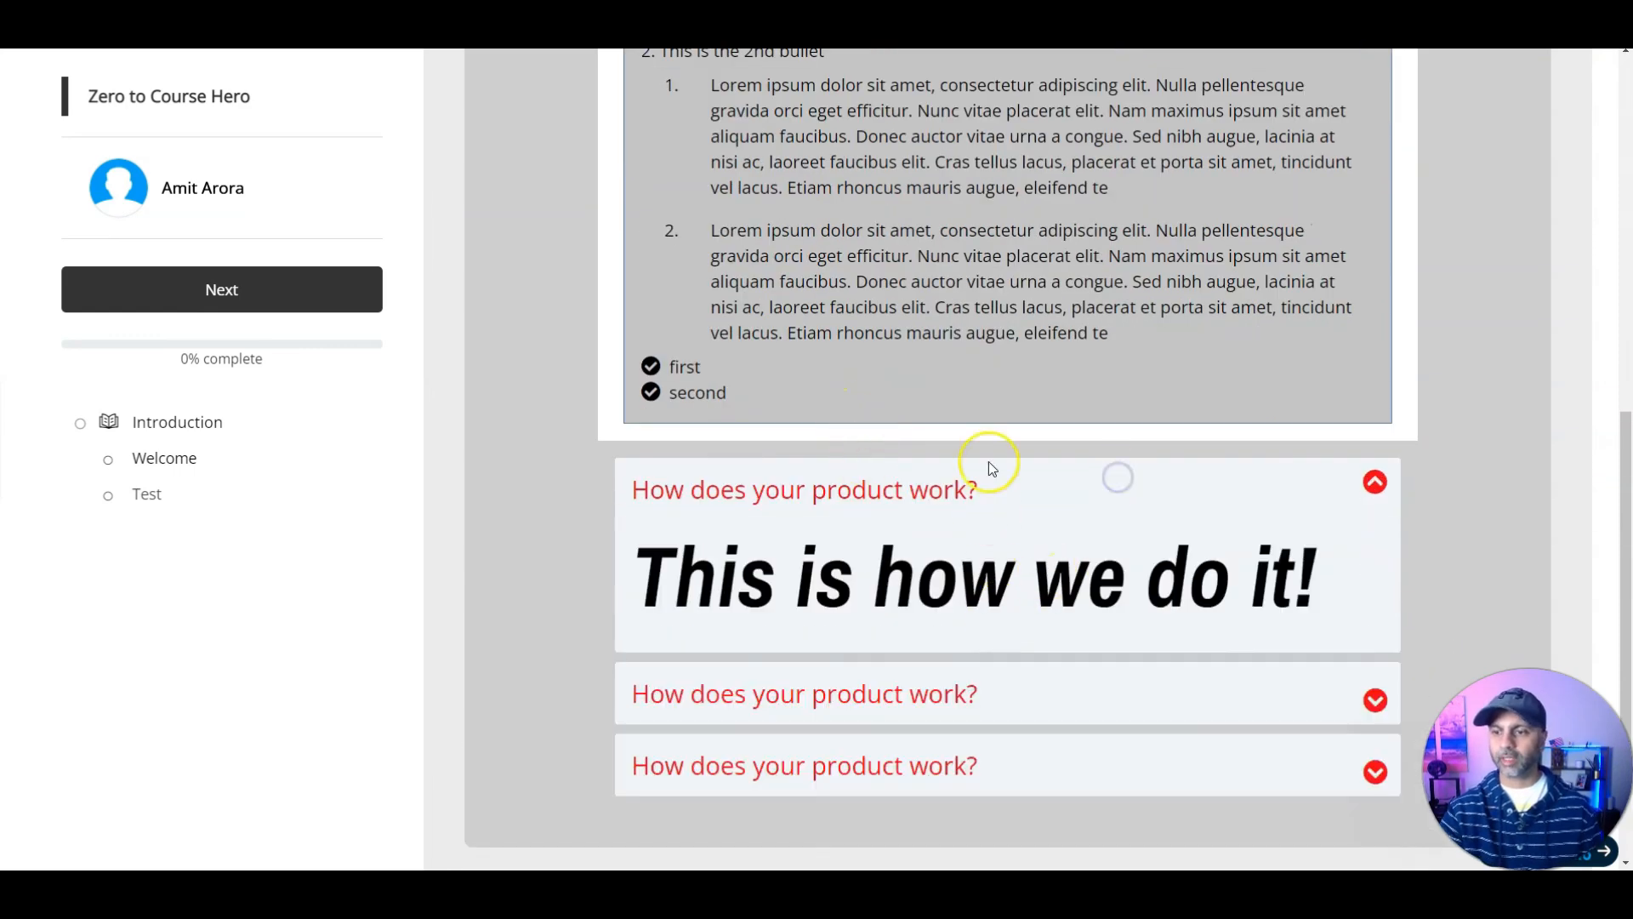
pyautogui.click(959, 483)
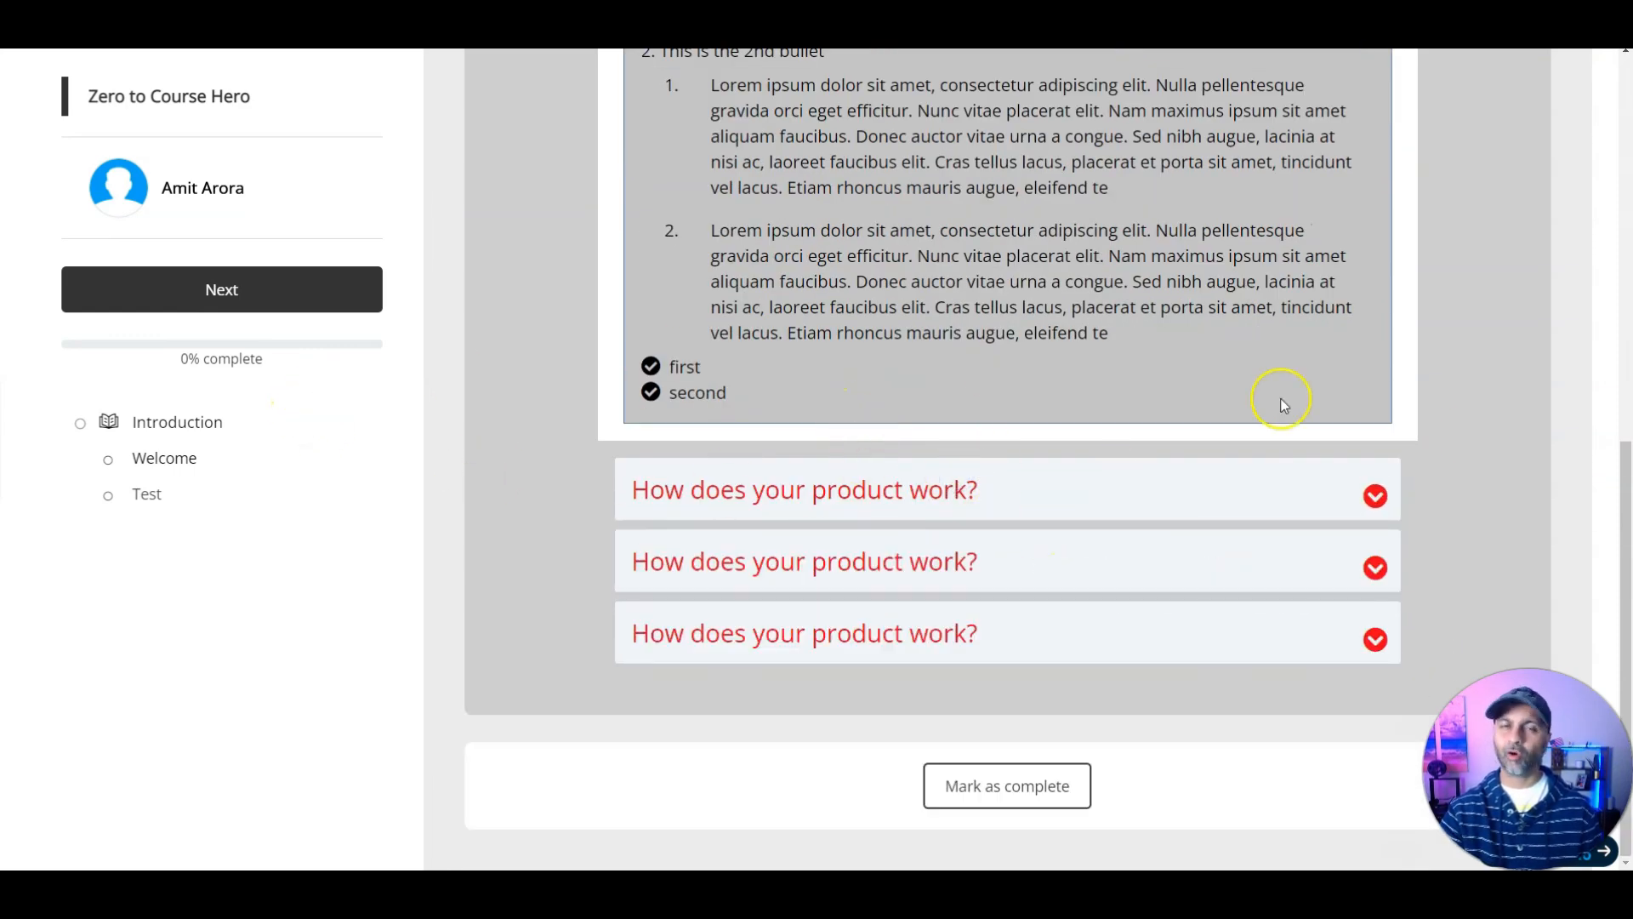
pyautogui.scroll(10, 968, 518)
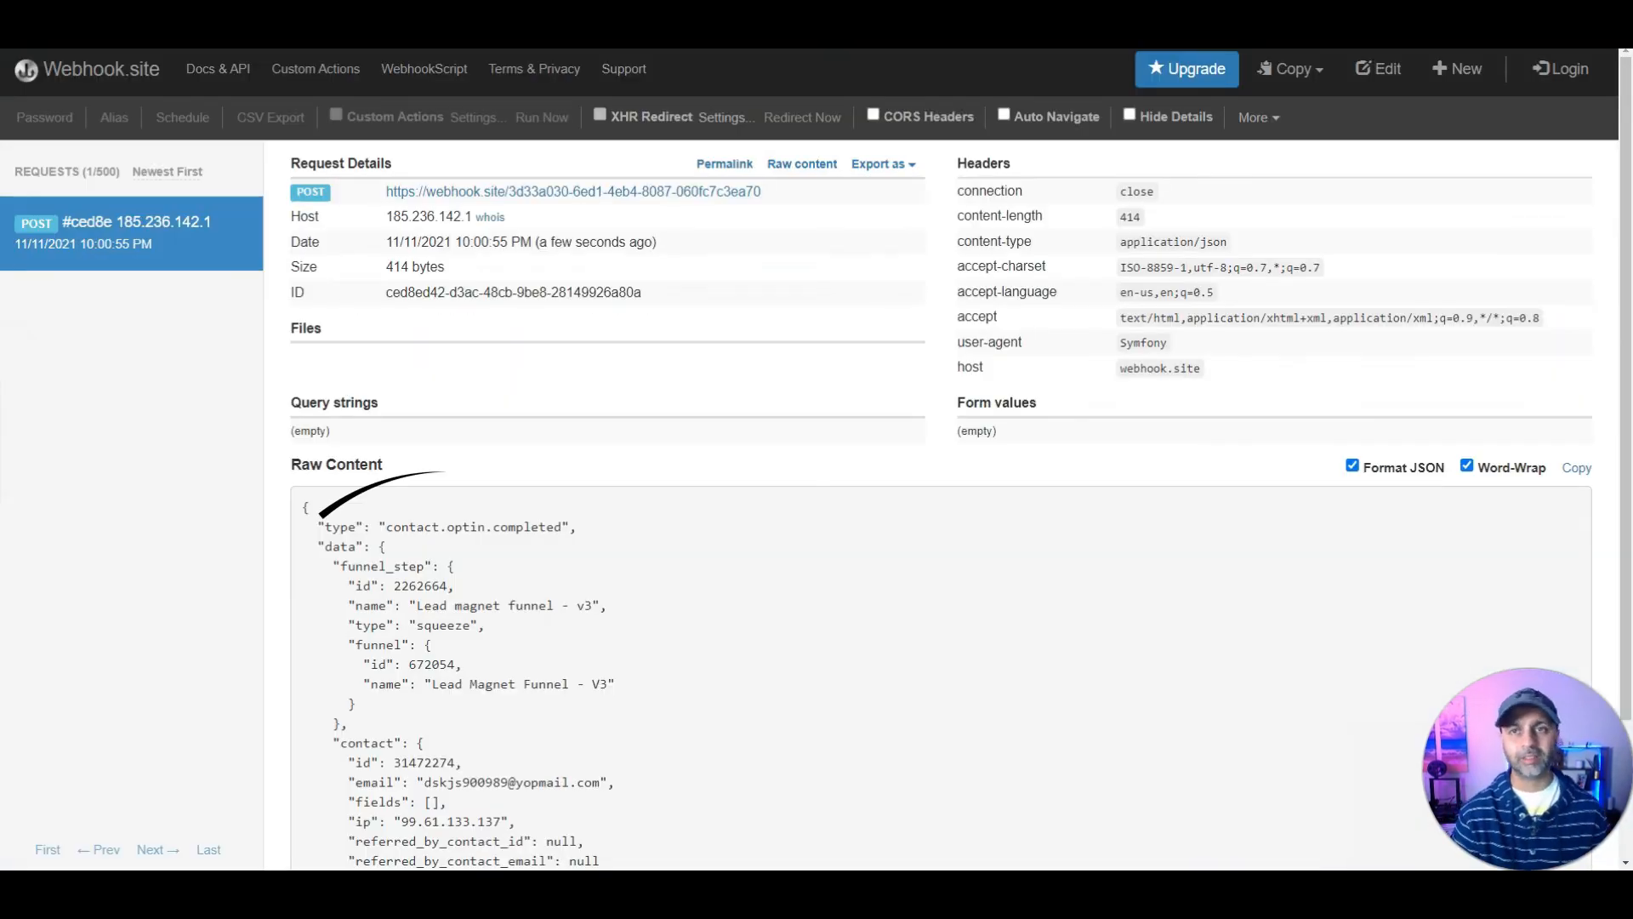
# Step: Switch to Webhook.site and examine the raw content of the opt-in request sent by the funnel
pyautogui.scroll(-2, 474, 375)
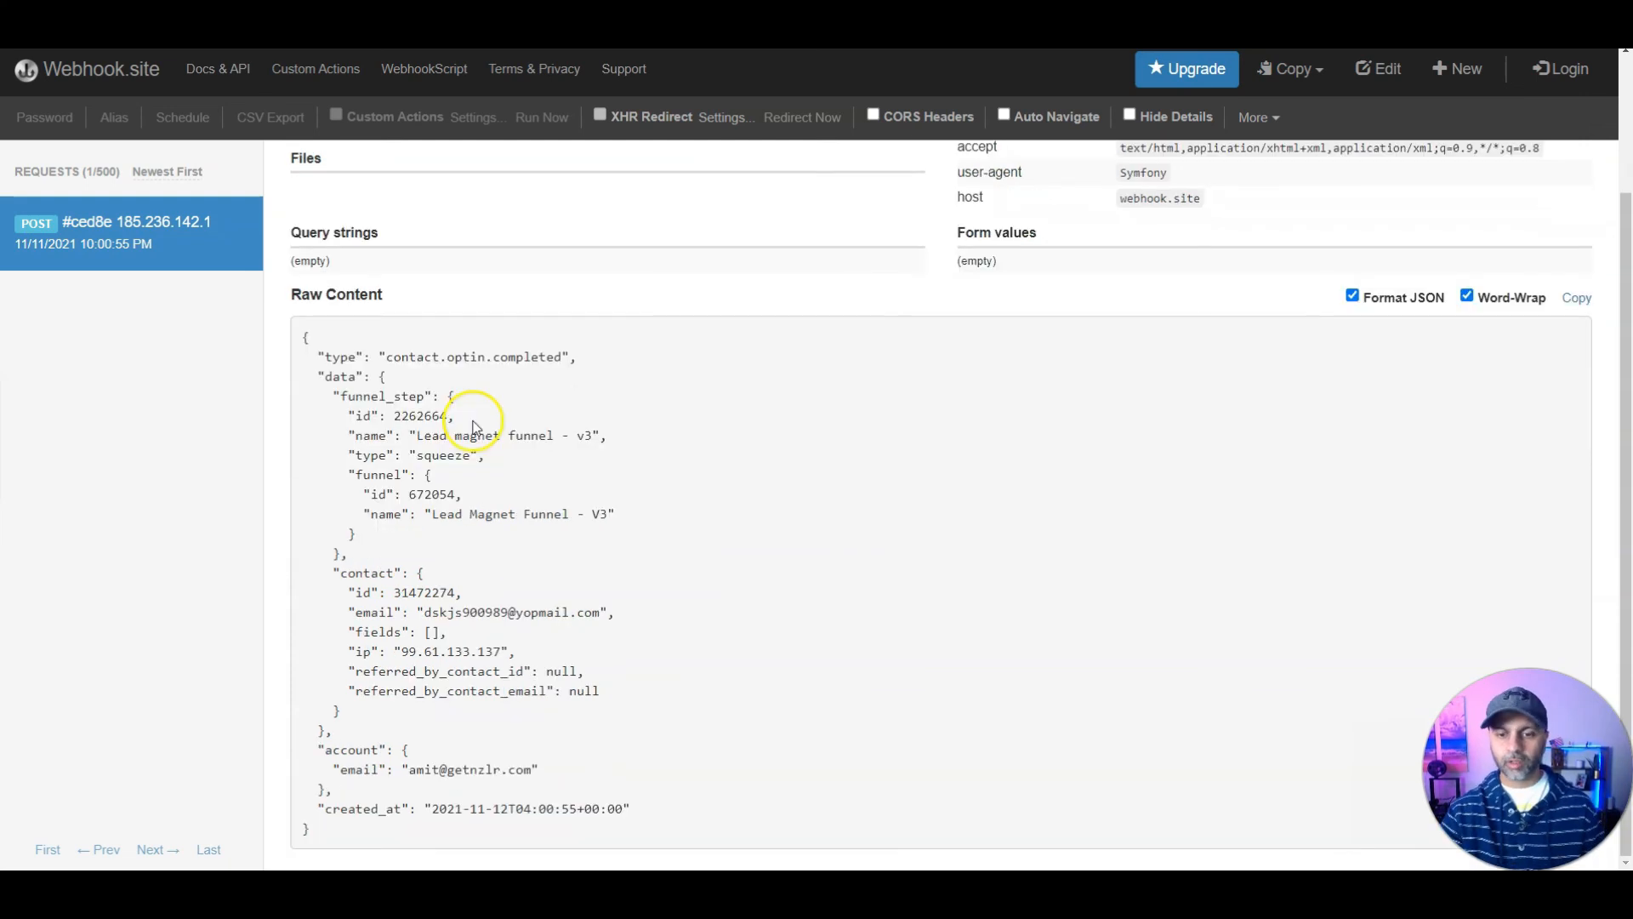
# Step: Examine the contact ID, IP address, account email, funnel step name and funnel details in the opt-in request's raw content
pyautogui.moveTo(364, 593); pyautogui.dragTo(474, 595)
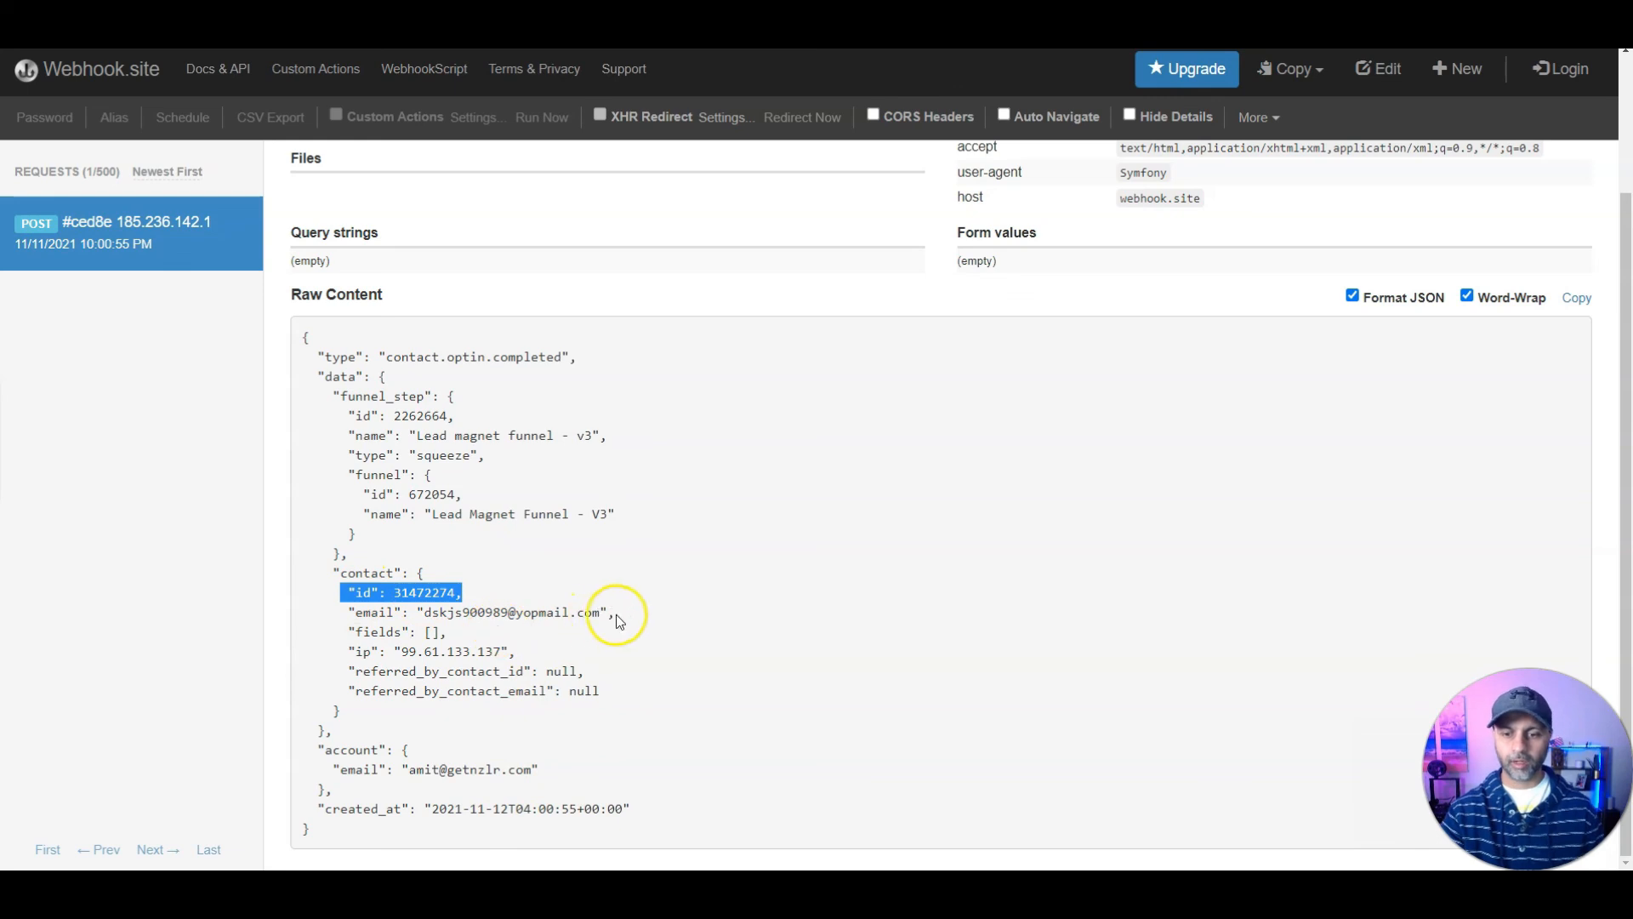
pyautogui.moveTo(611, 614); pyautogui.dragTo(609, 655)
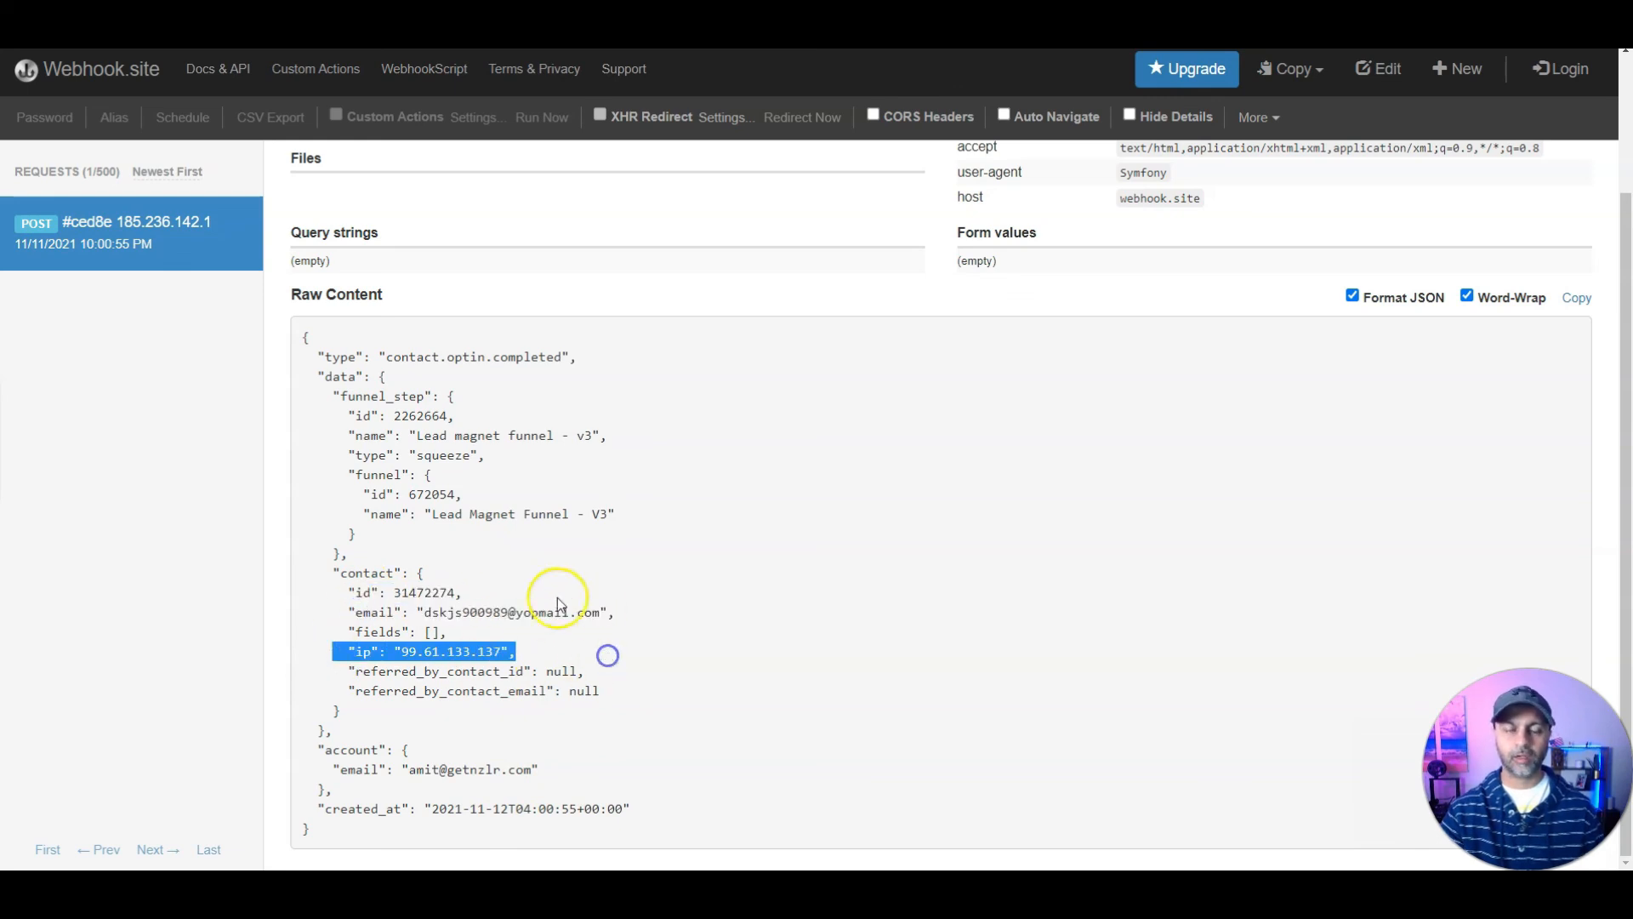
pyautogui.moveTo(539, 770); pyautogui.dragTo(321, 775)
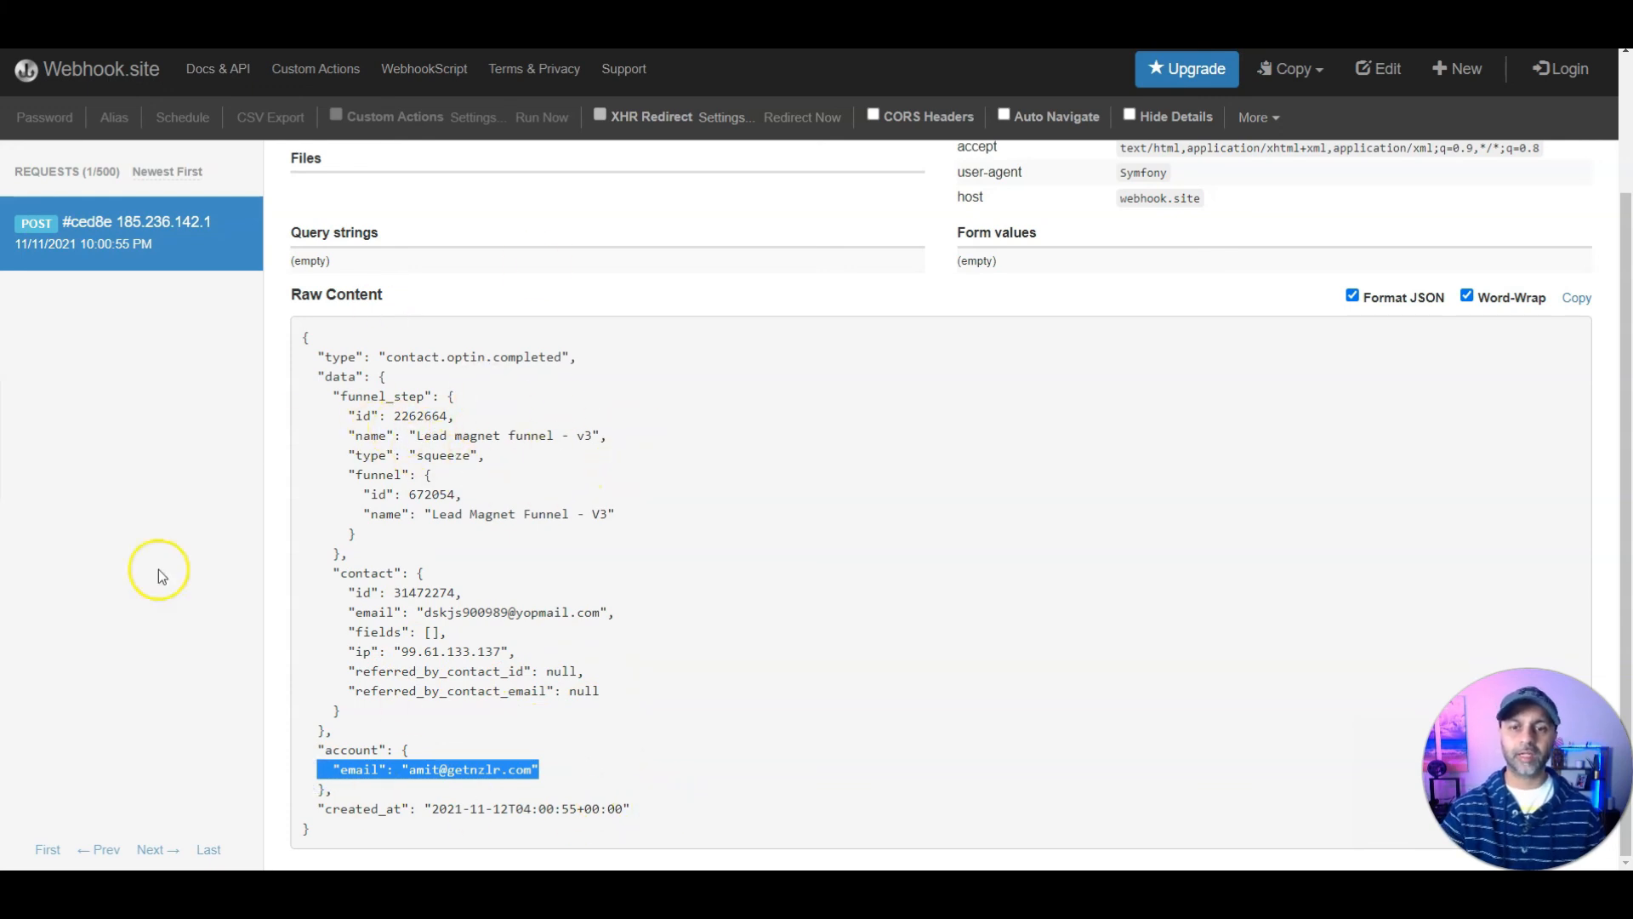
pyautogui.scroll(2, 464, 617)
pyautogui.moveTo(609, 607); pyautogui.dragTo(355, 602)
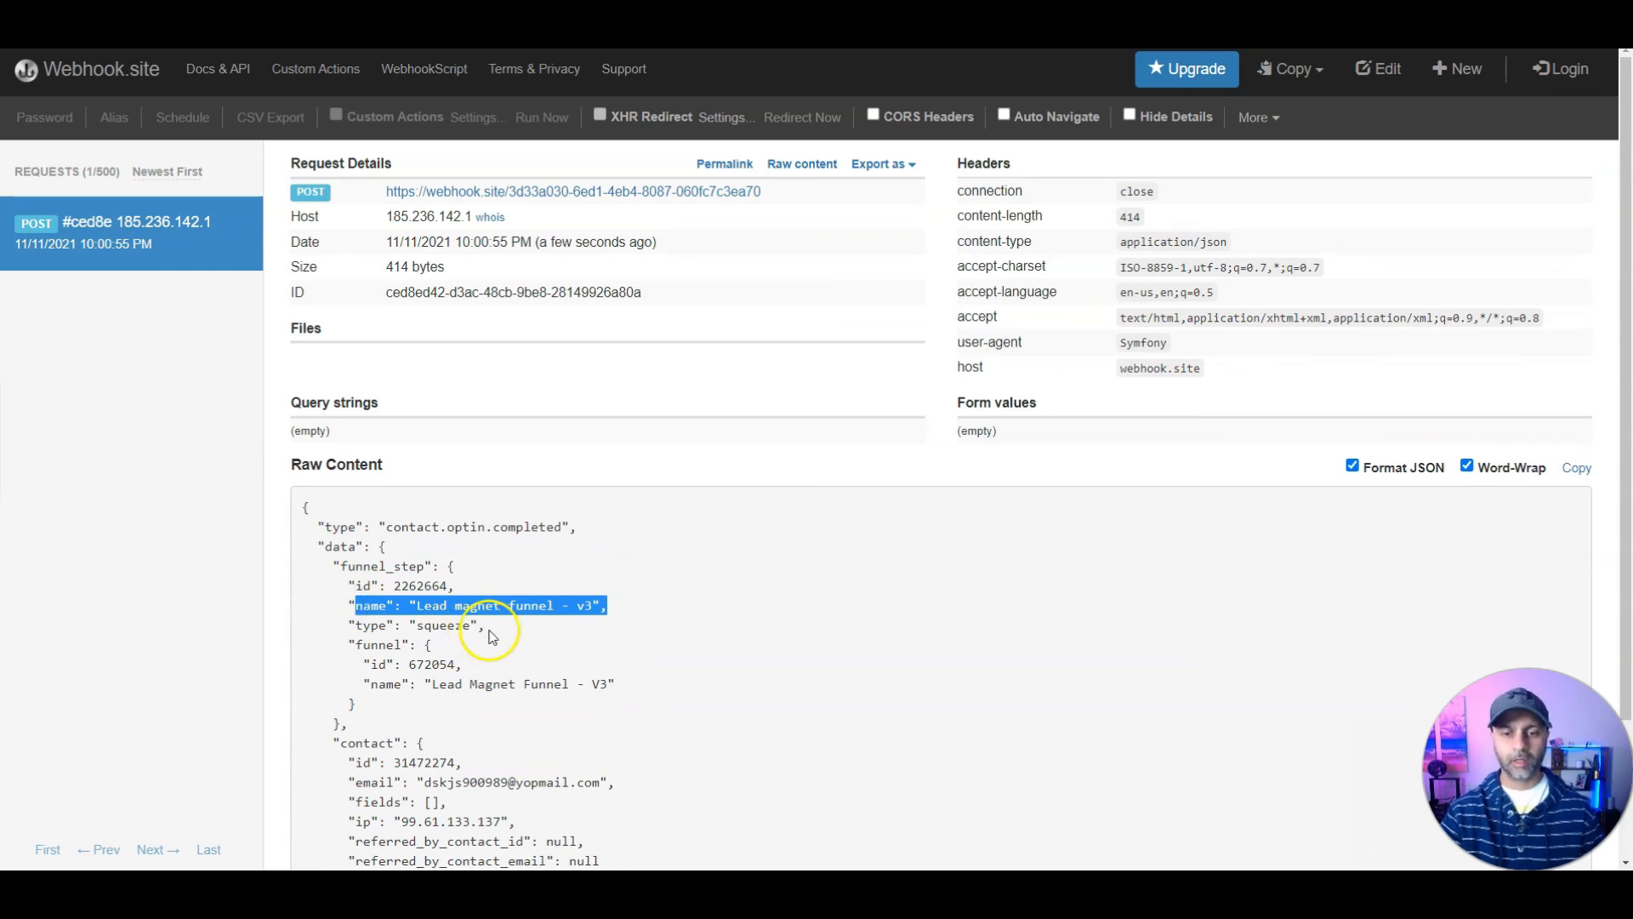
pyautogui.moveTo(485, 626); pyautogui.dragTo(628, 683)
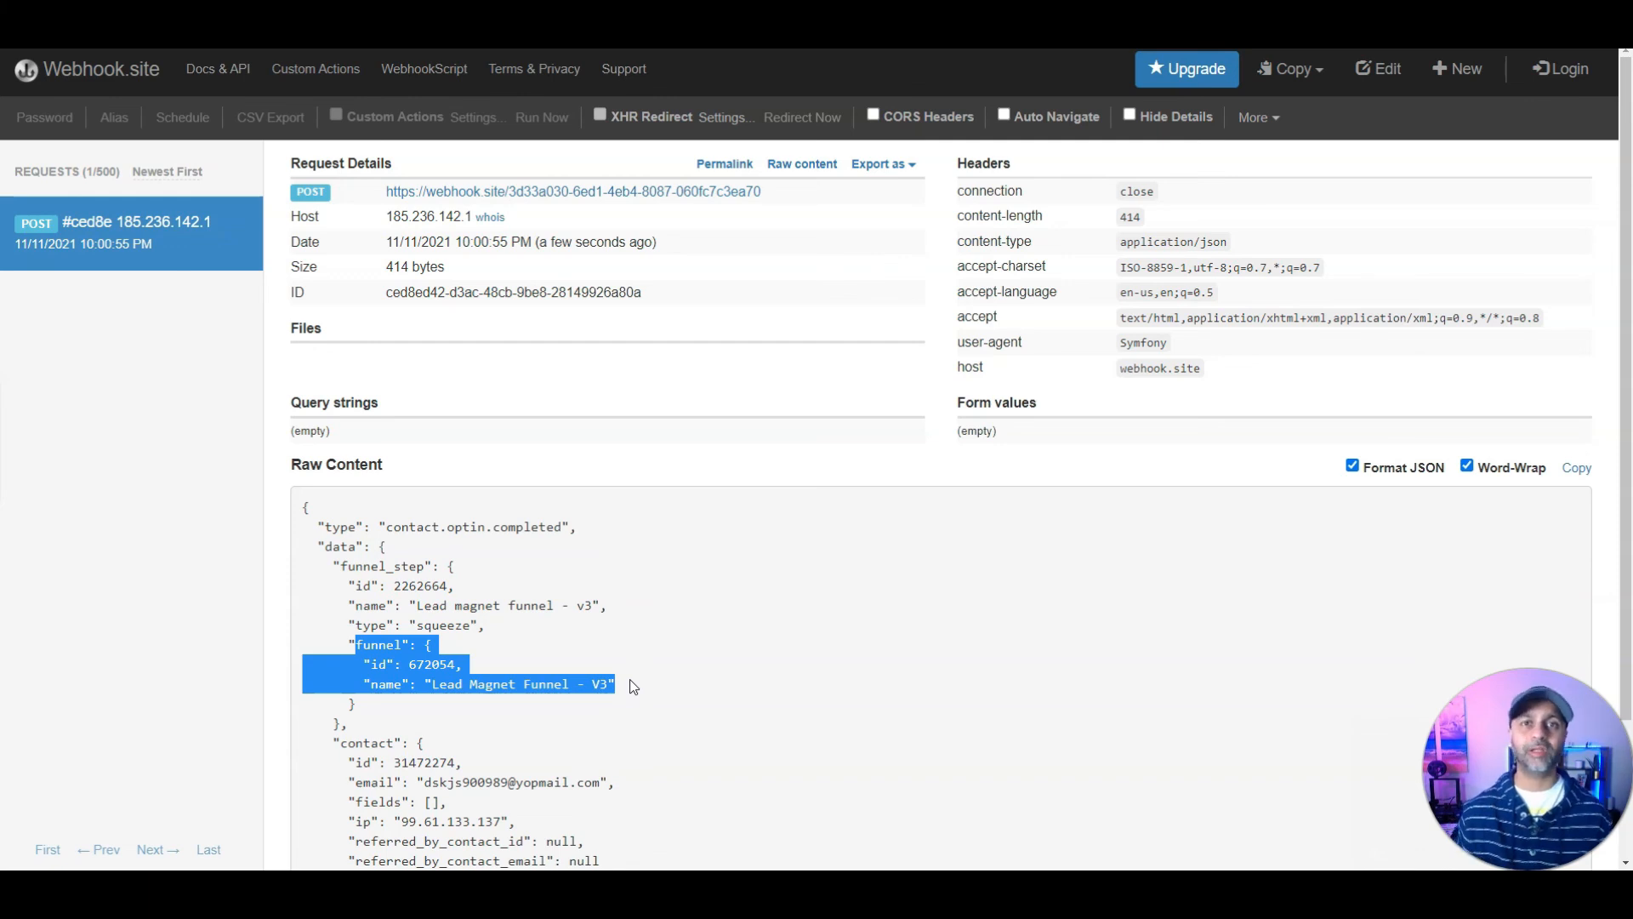
# Step: Switch to systeme.io, check the opt-in stats of the lead magnet funnel, and reopen Lead Magnet Funnel - V3 from the funnels list
pyautogui.click(397, 106)
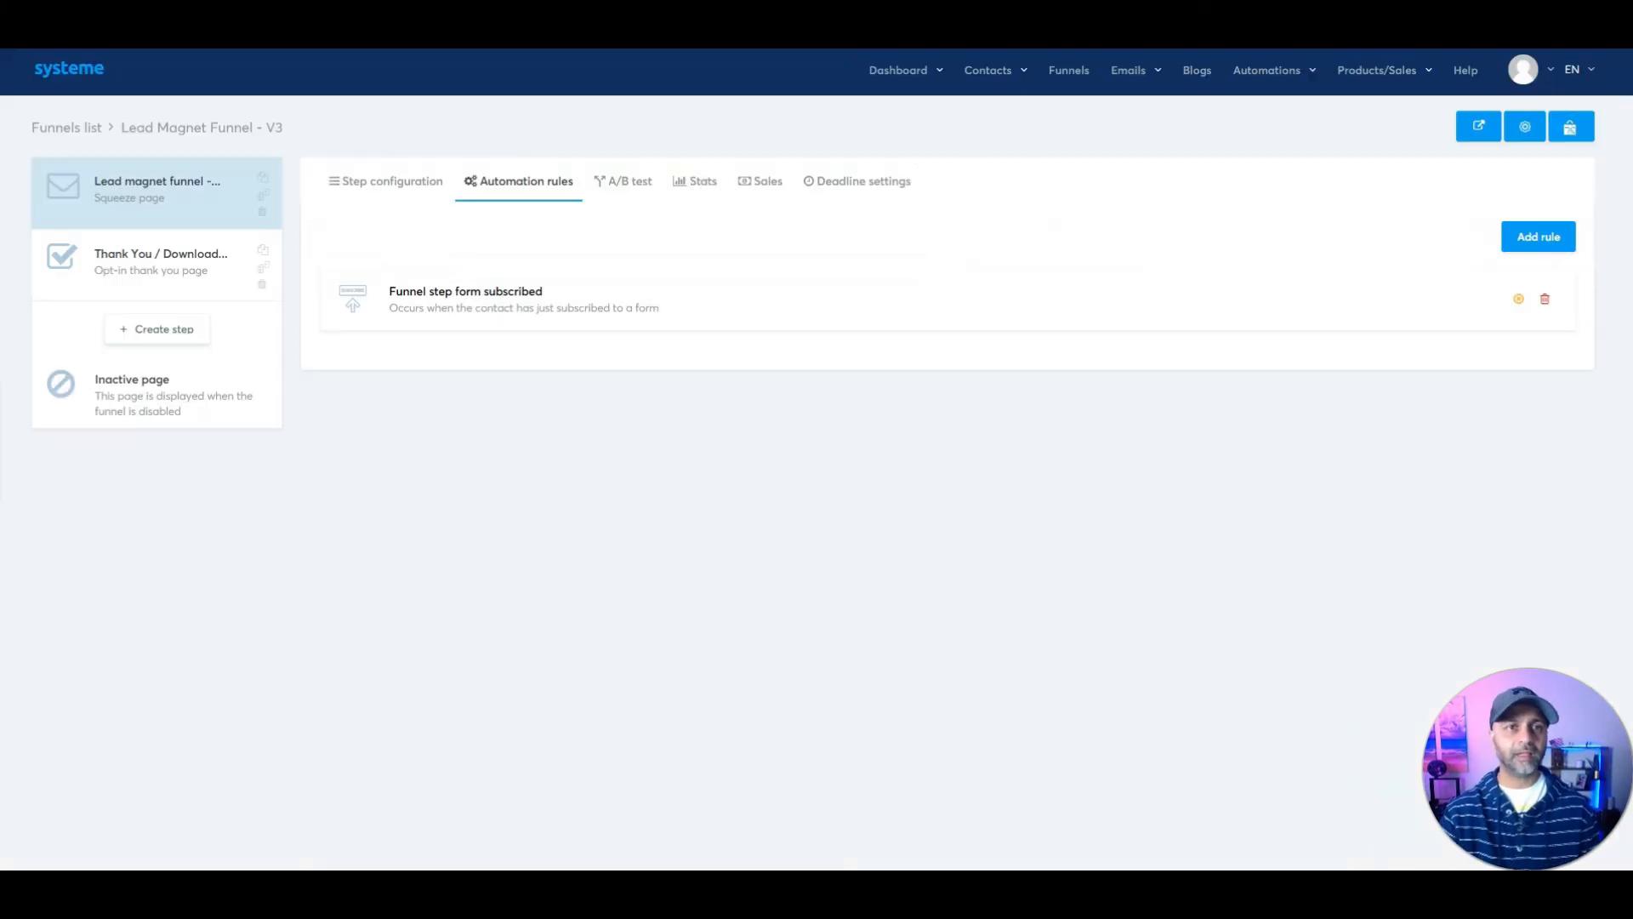
pyautogui.click(710, 185)
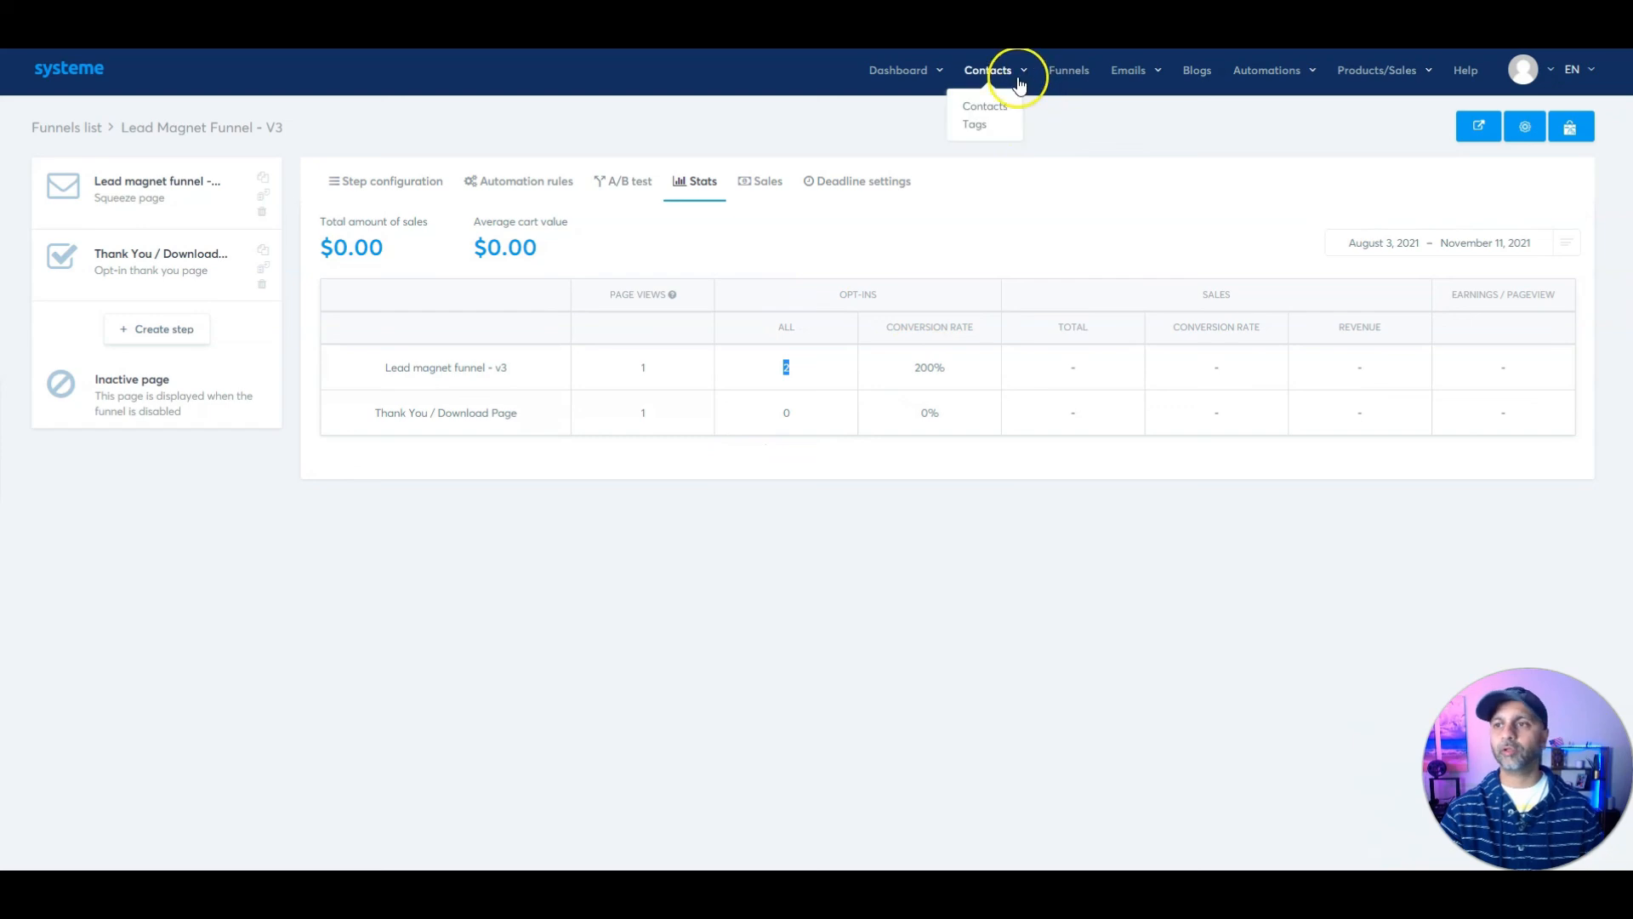
pyautogui.click(1064, 73)
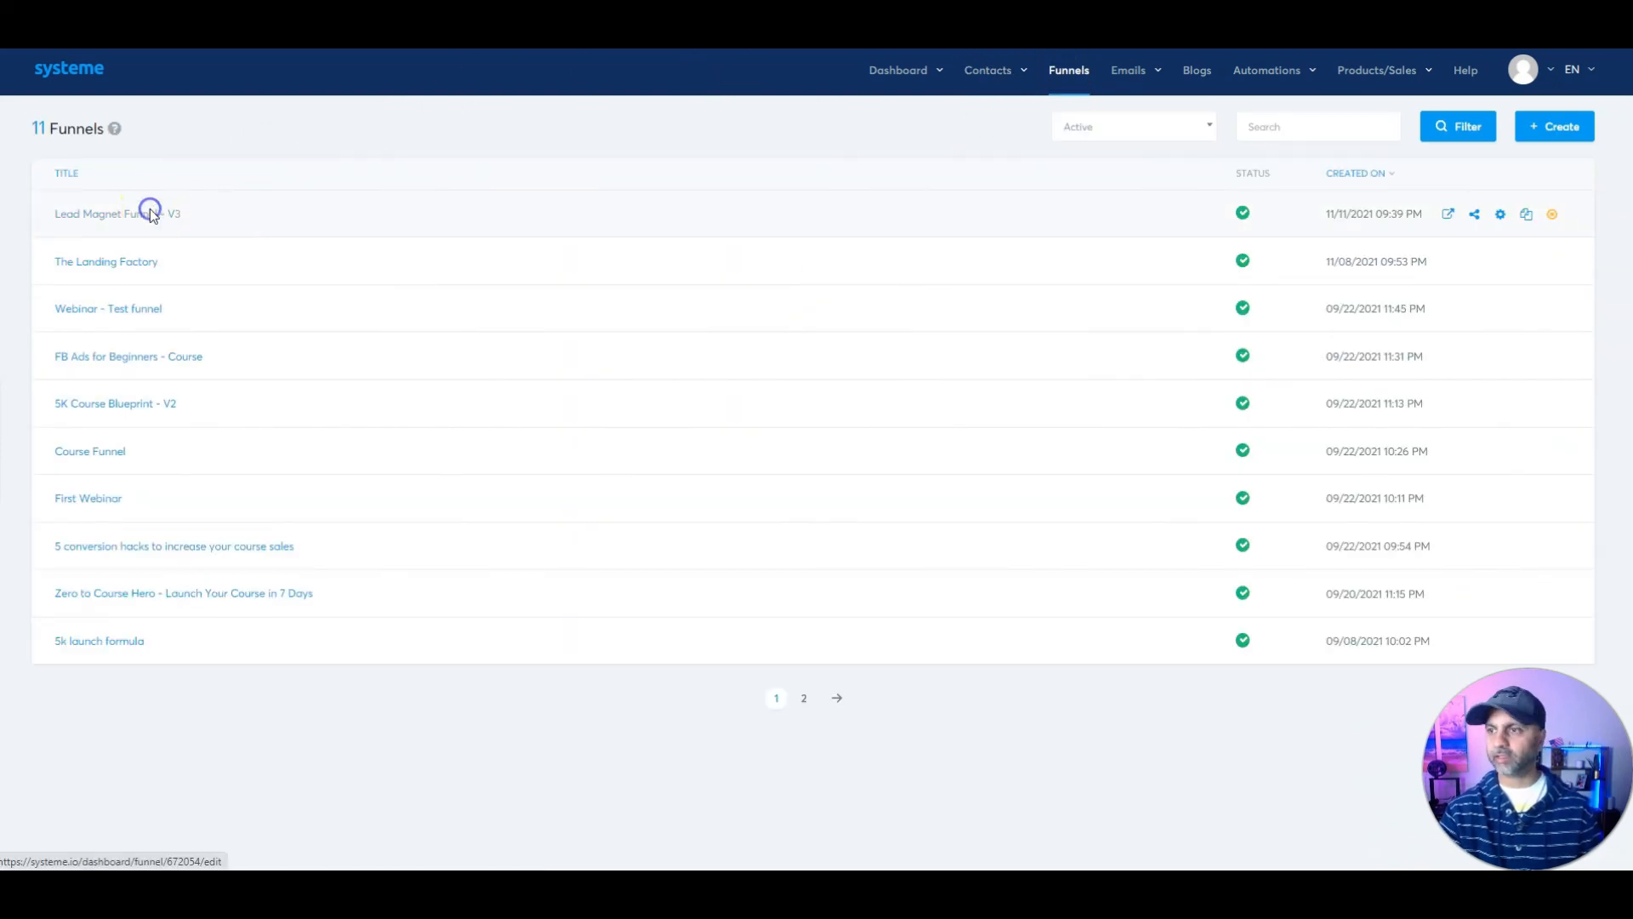
pyautogui.click(150, 212)
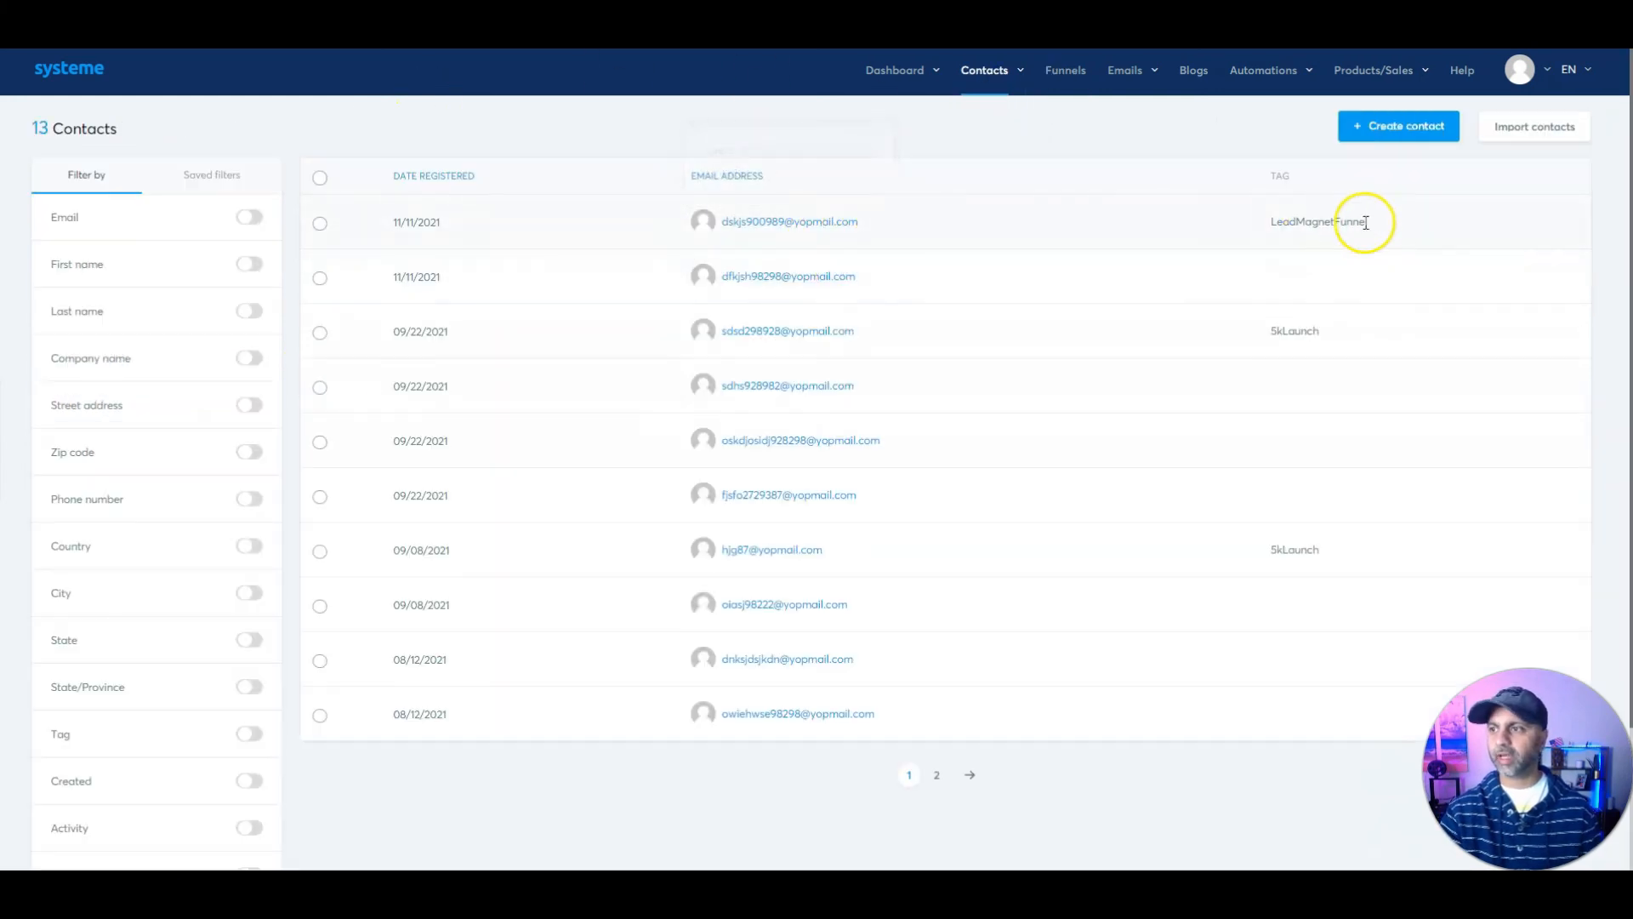
# Step: Check the newest contact's tag in the contacts list, and open the contact to review its source, affiliate, tags, subscriptions and email campaigns
pyautogui.moveTo(1365, 222); pyautogui.dragTo(1345, 225)
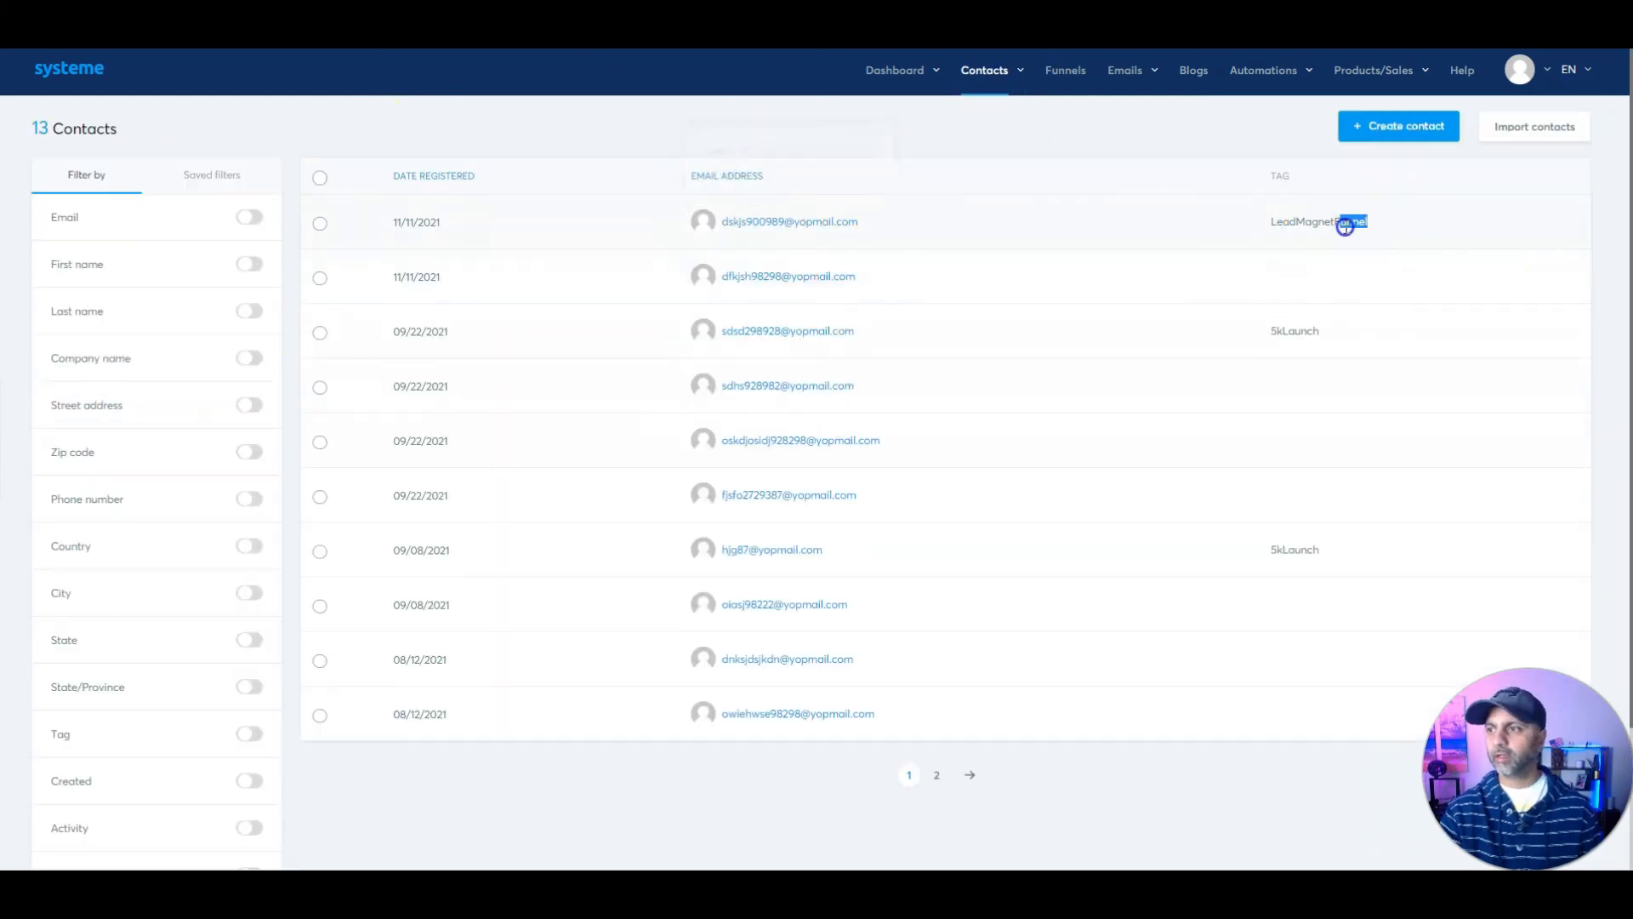
pyautogui.click(789, 225)
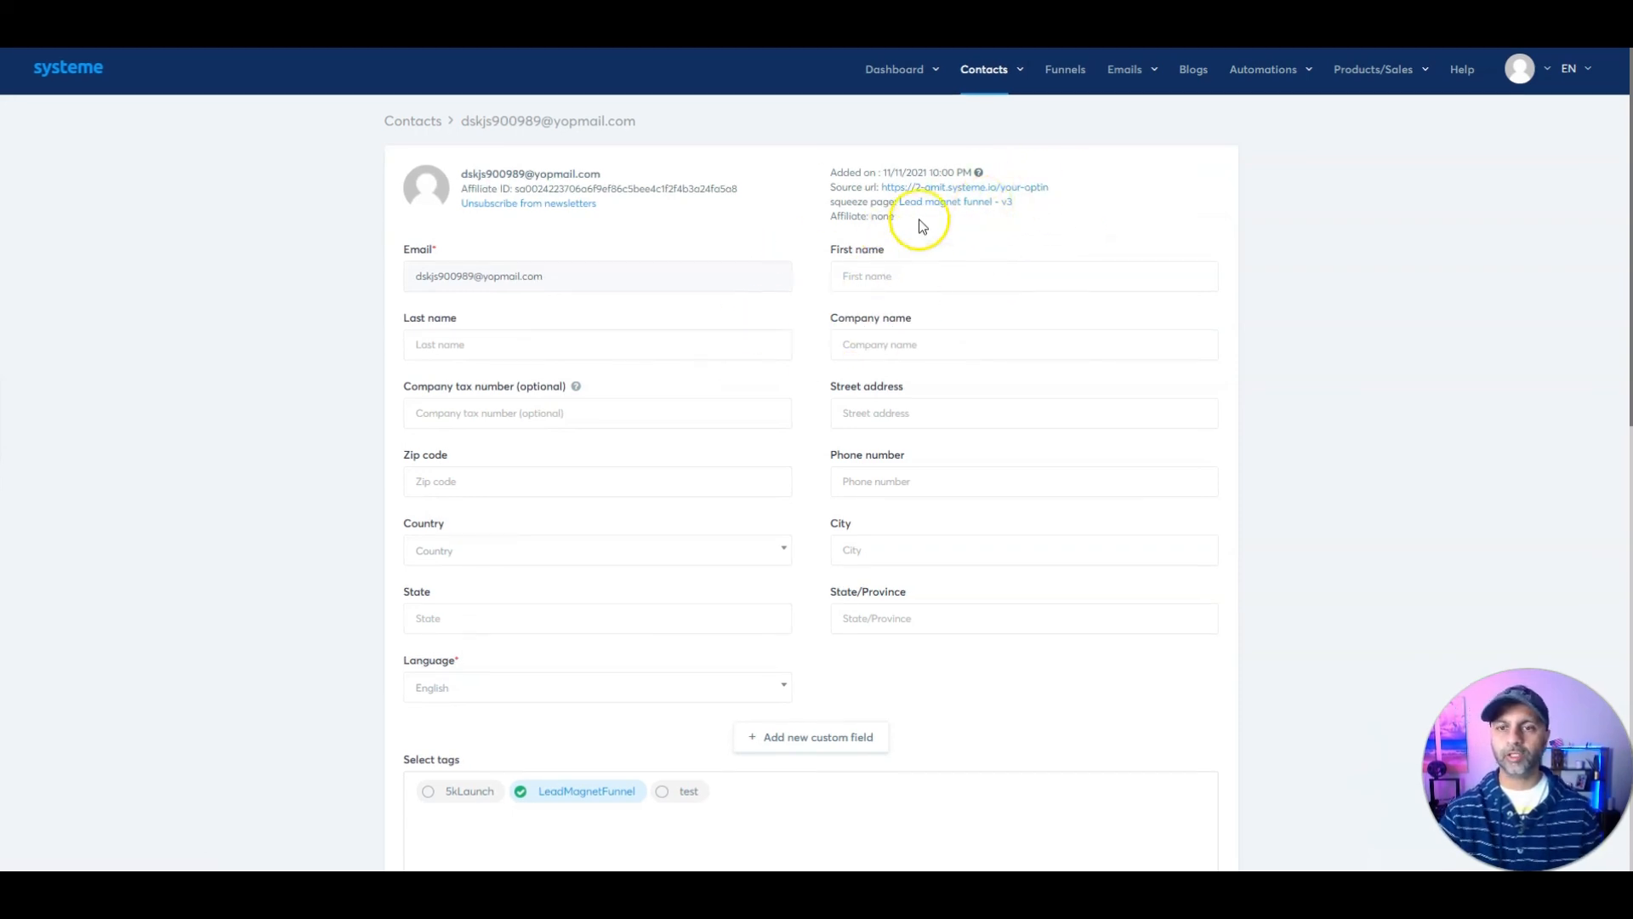
pyautogui.moveTo(899, 218); pyautogui.dragTo(832, 221)
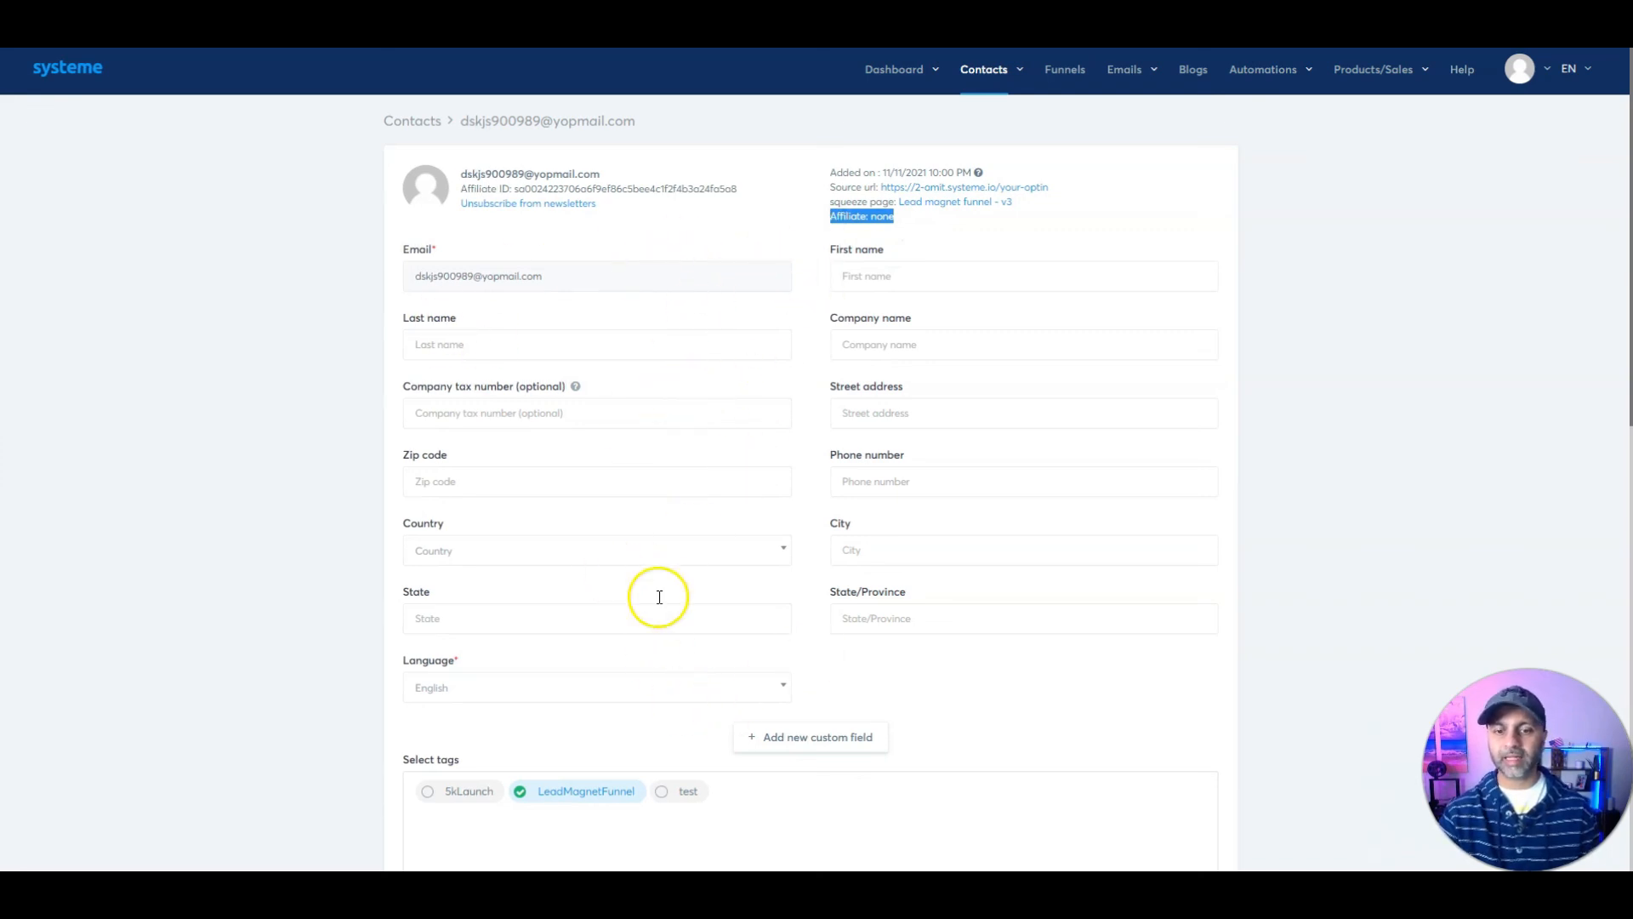
pyautogui.scroll(-4, 743, 514)
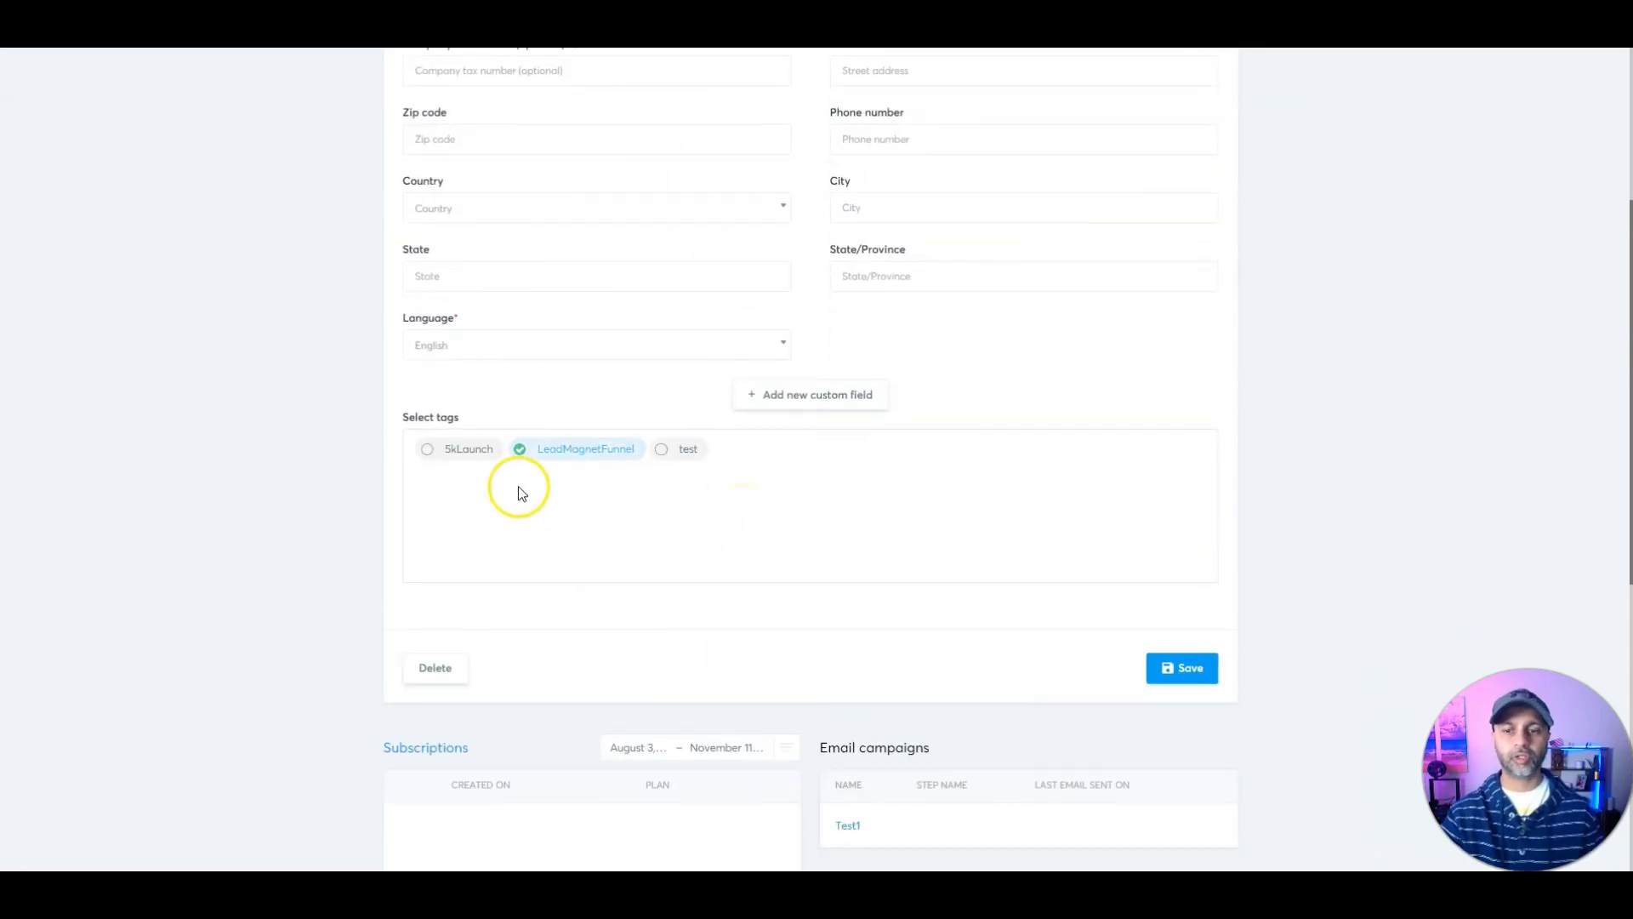
pyautogui.scroll(-7, 612, 467)
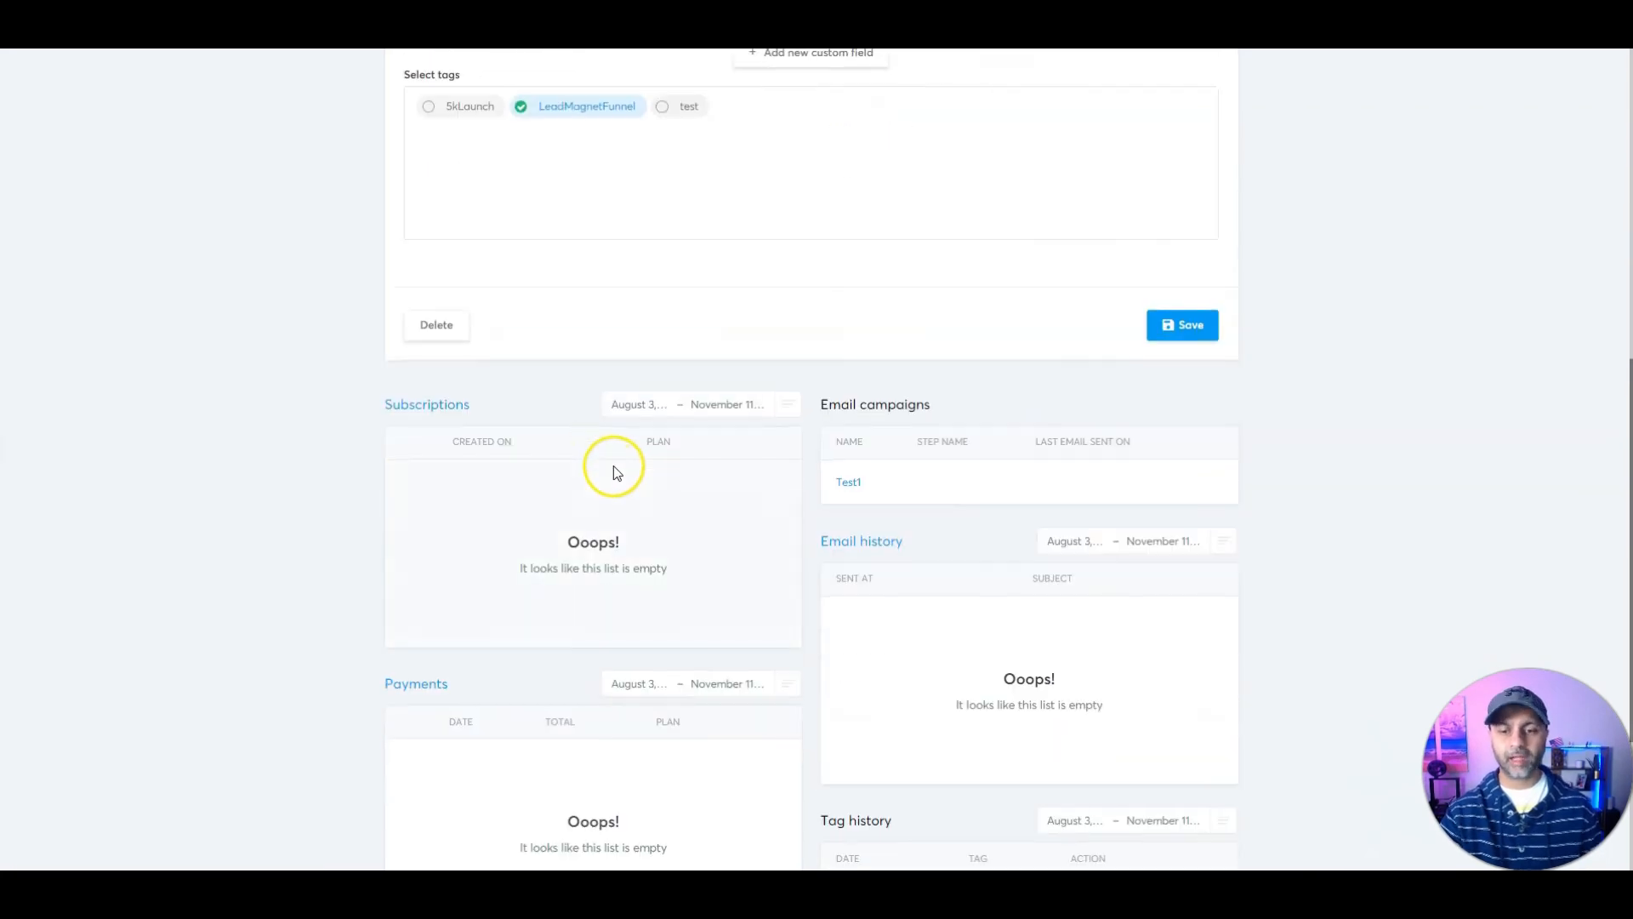